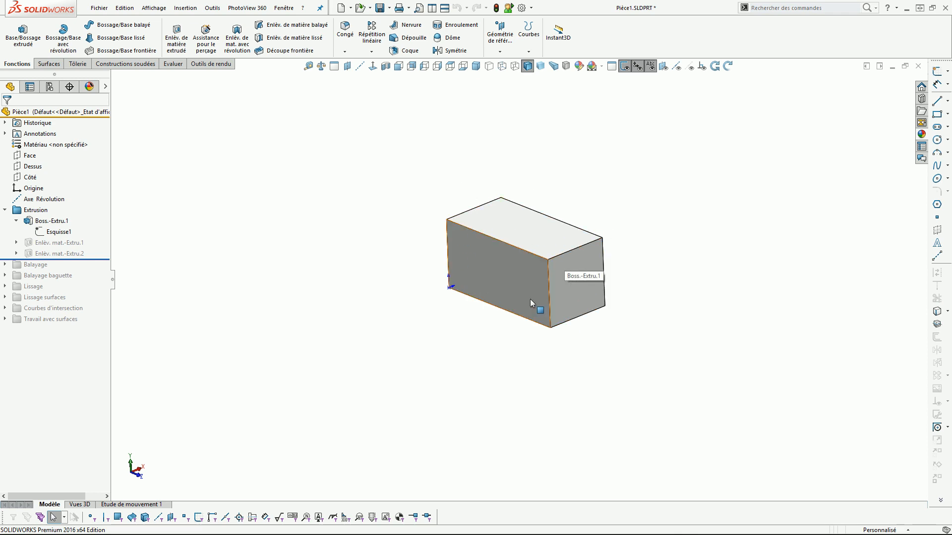
- Open the sketch of the cut Enlèv. mat.-Extru.1 to examine its circle on the block's end face, and exit it unchanged
click(53, 244)
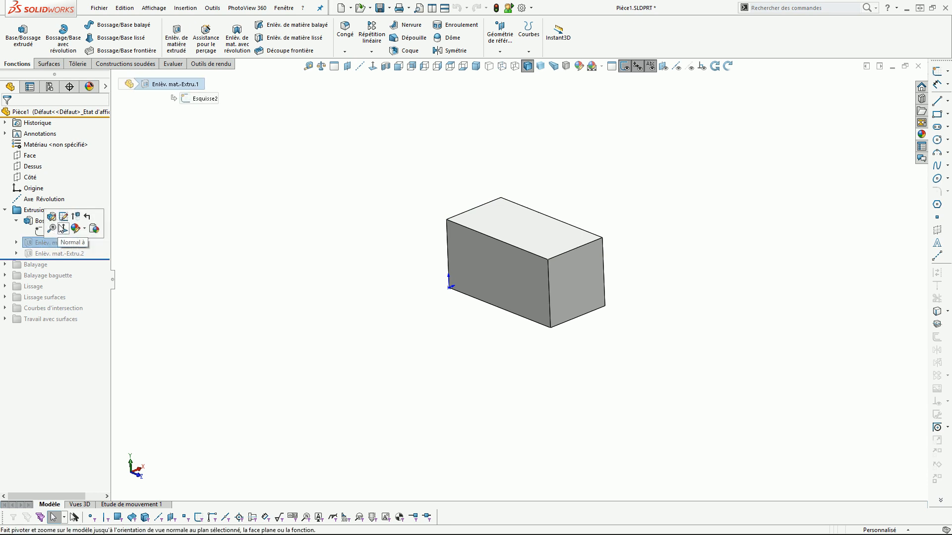
click(64, 216)
click(486, 280)
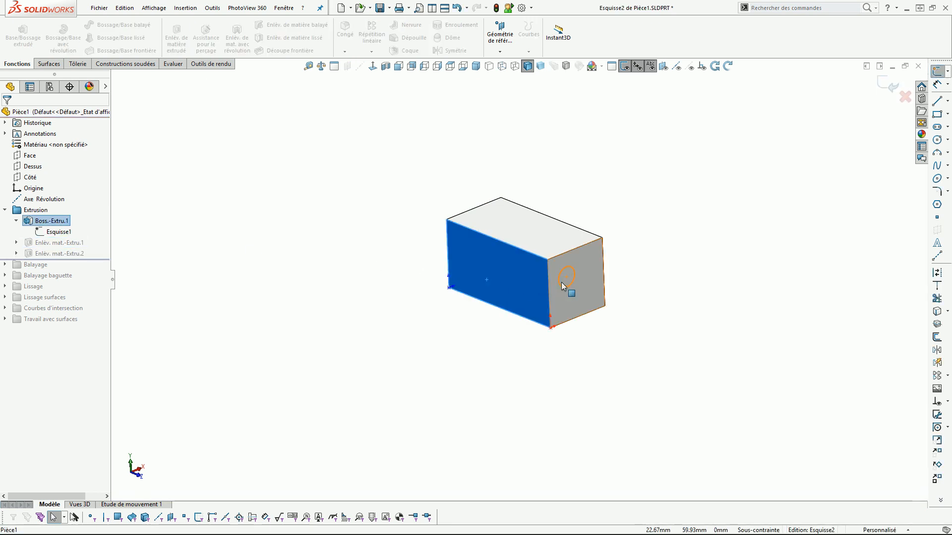
scroll(563, 275, down, 5)
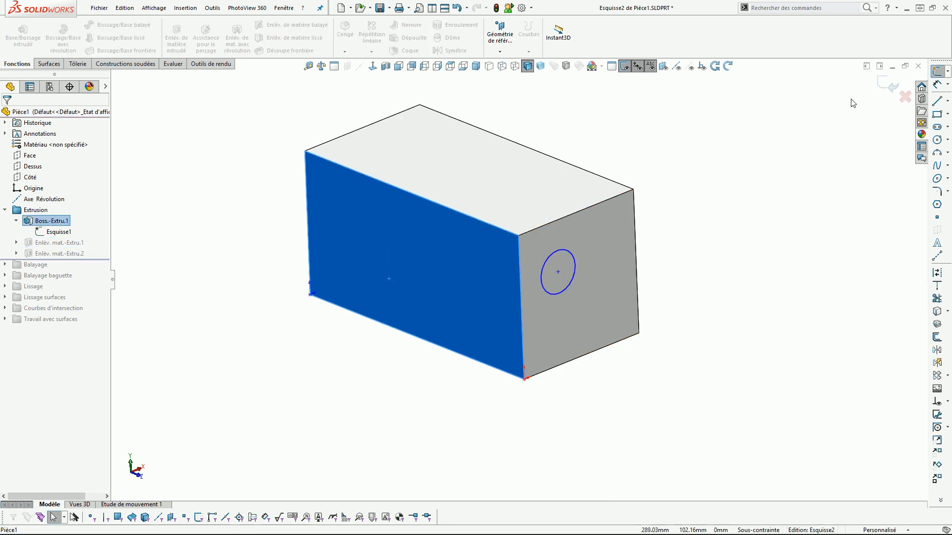
click(886, 86)
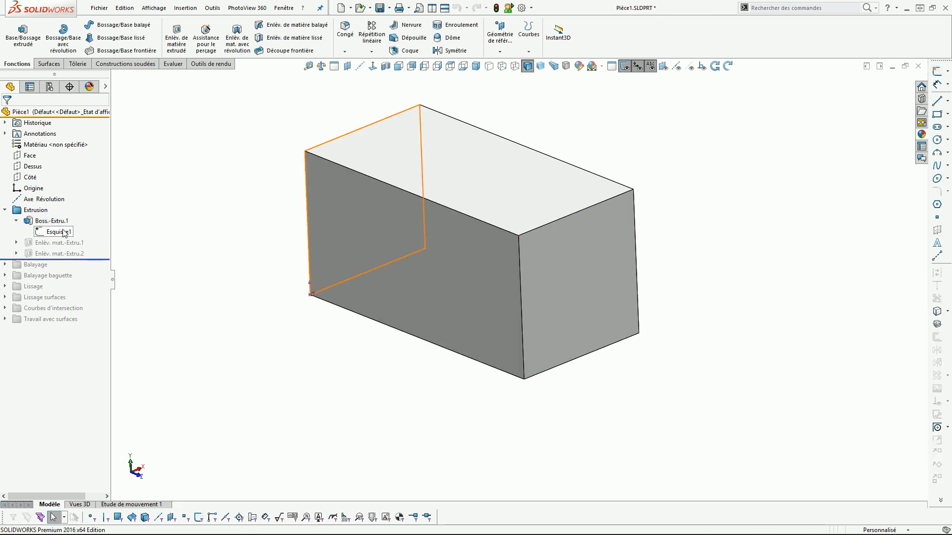
- Unsuppress the cut Enlèv. mat.-Extru.1 to view its round hole through the block, and suppress it again
click(46, 243)
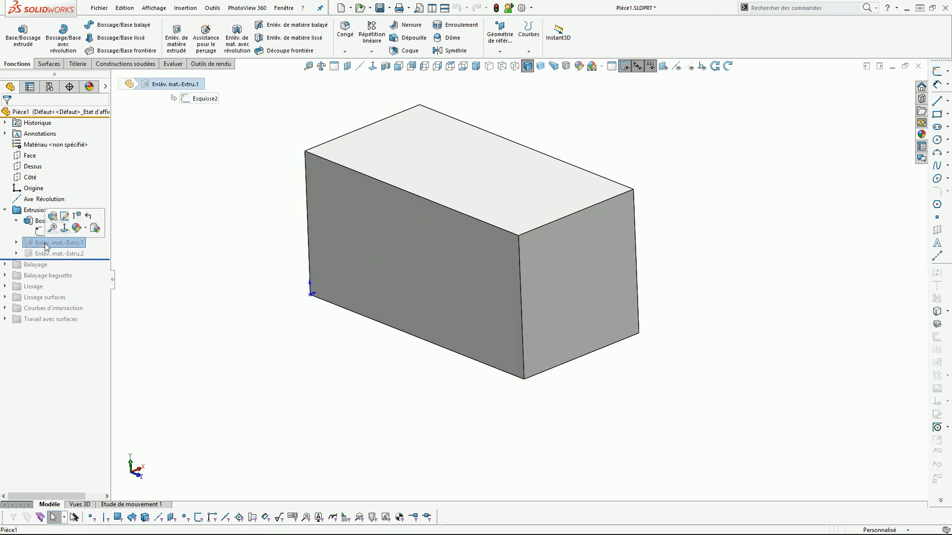
click(77, 216)
middle_drag(523, 259, 466, 267)
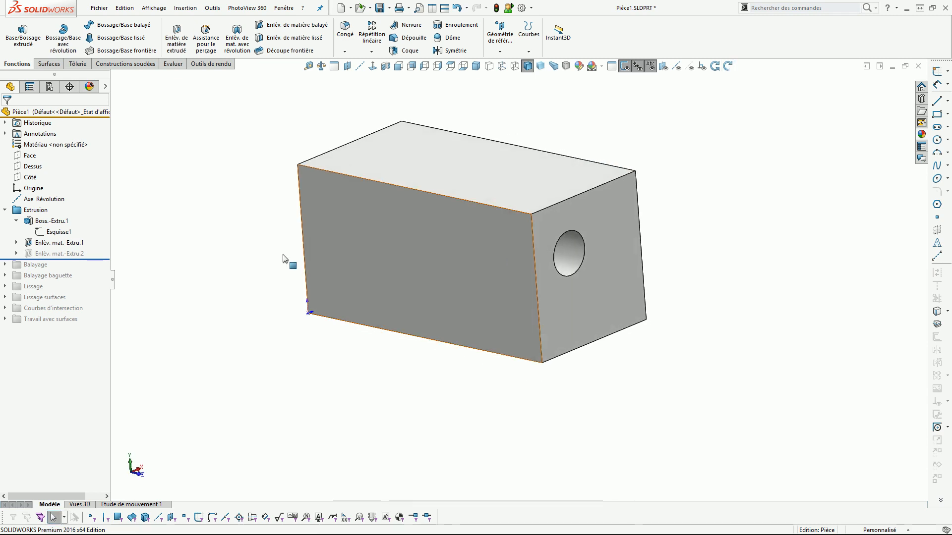
click(59, 242)
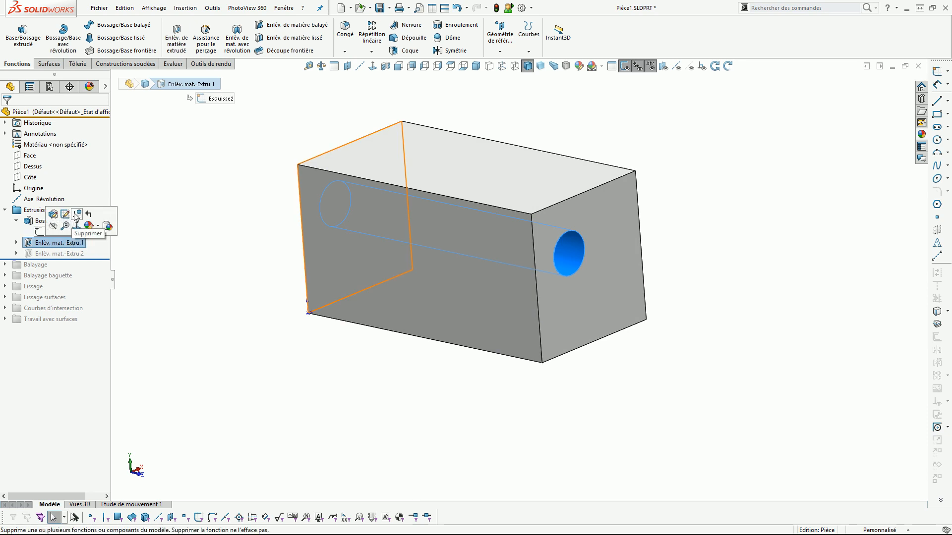
click(77, 216)
- Unsuppress the cut Enlèv. mat.-Extru.2 to view its rectangular opening through the block, and suppress it again
click(49, 254)
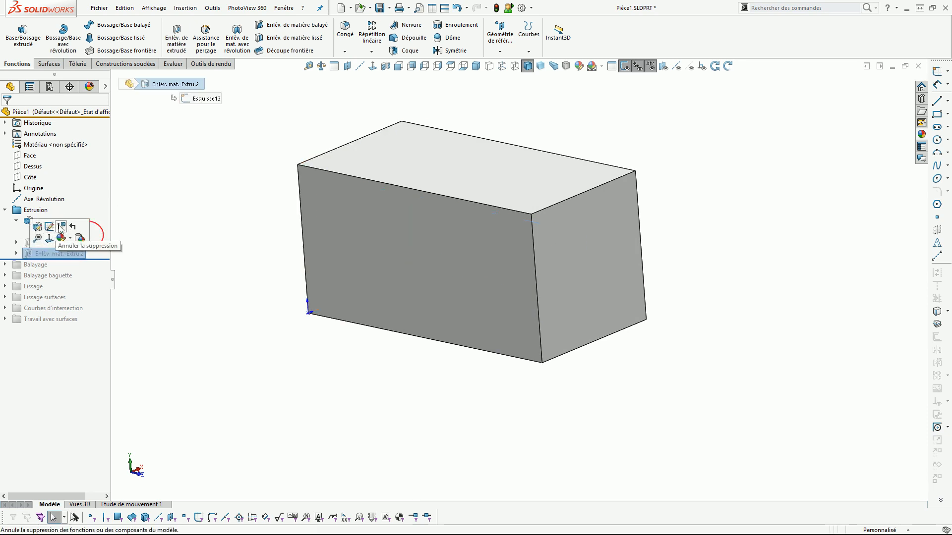
click(60, 227)
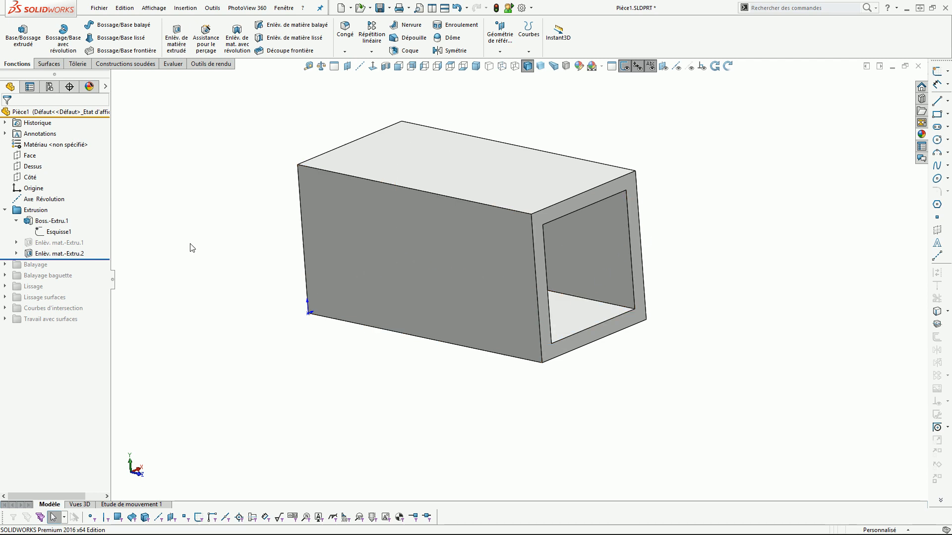
middle_drag(139, 239, 353, 261)
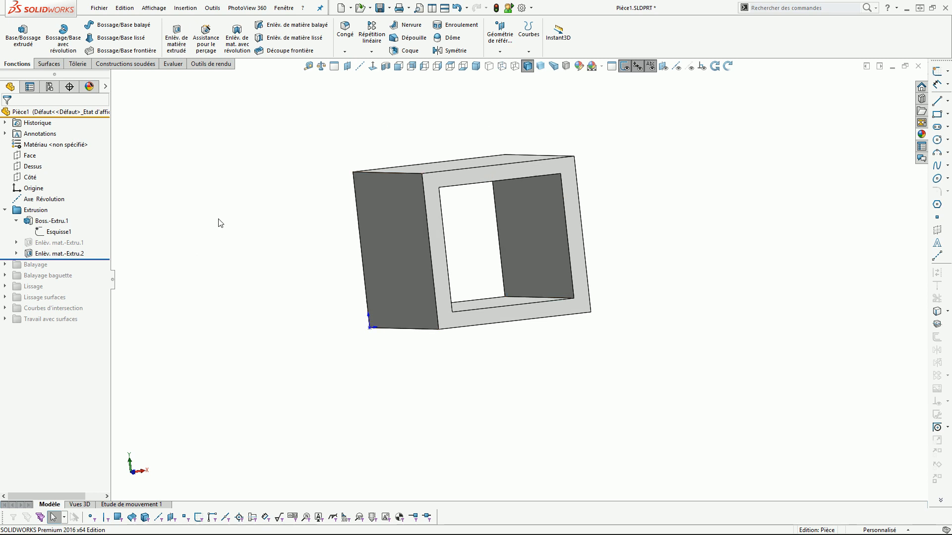
click(64, 254)
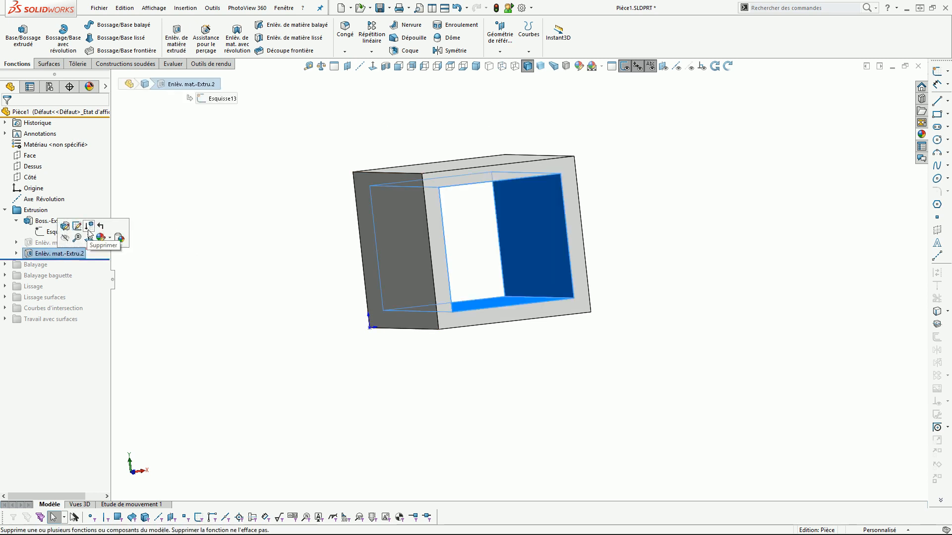
click(89, 226)
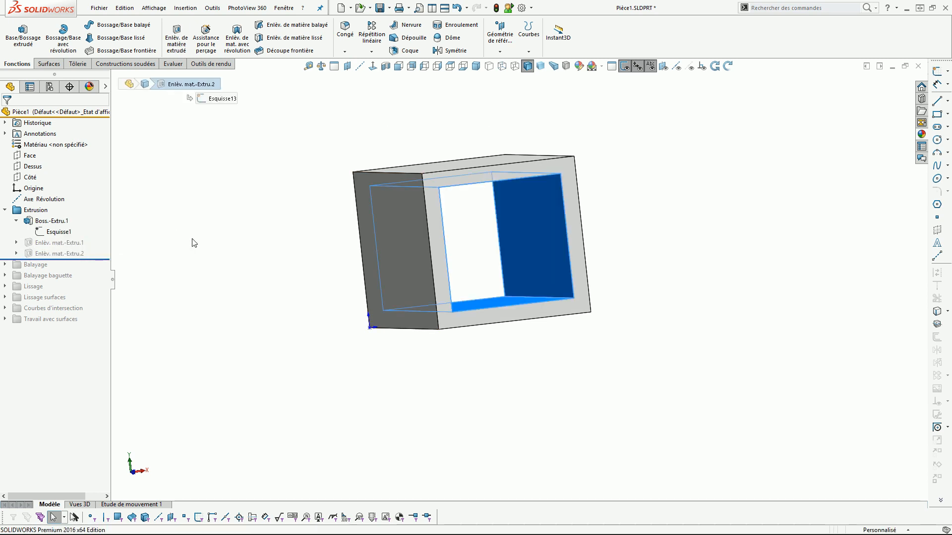
middle_drag(432, 278, 471, 301)
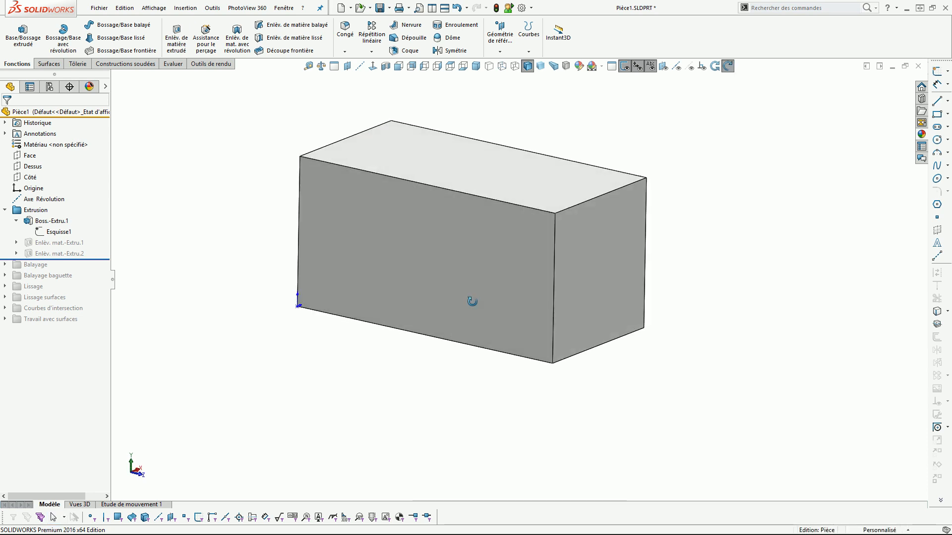
- Edit the base extrusion's sketch, Esquisse1, offset the square 10 mm inward as a chain, and exit to rebuild a hollow box
click(48, 233)
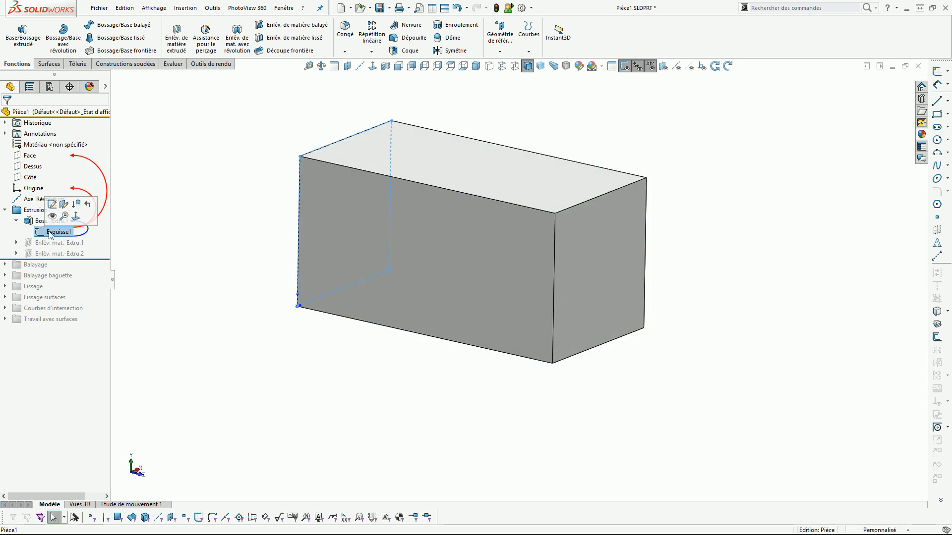
click(52, 204)
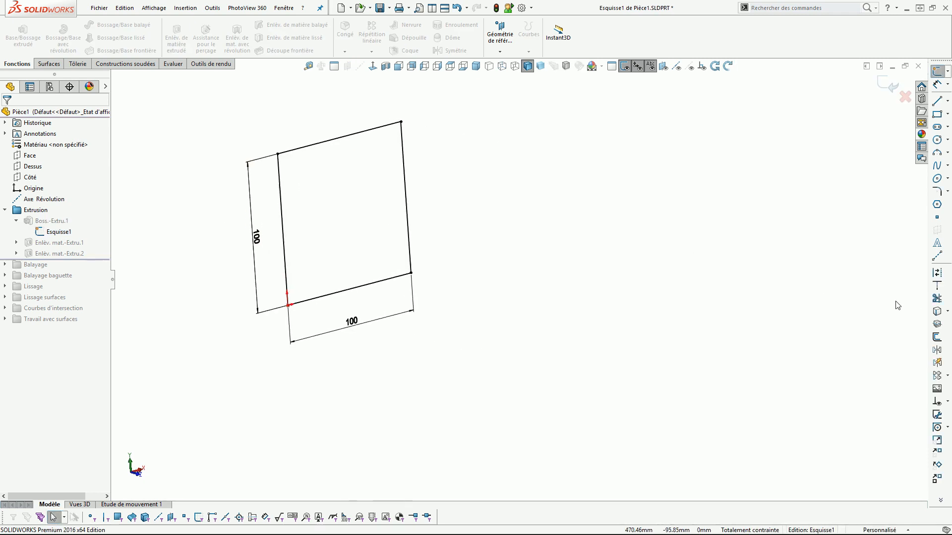
click(936, 337)
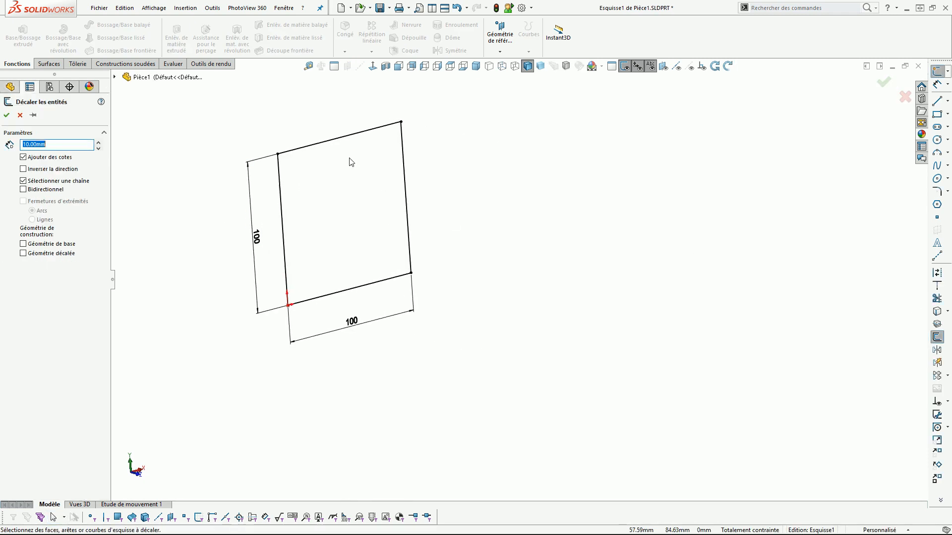
click(349, 144)
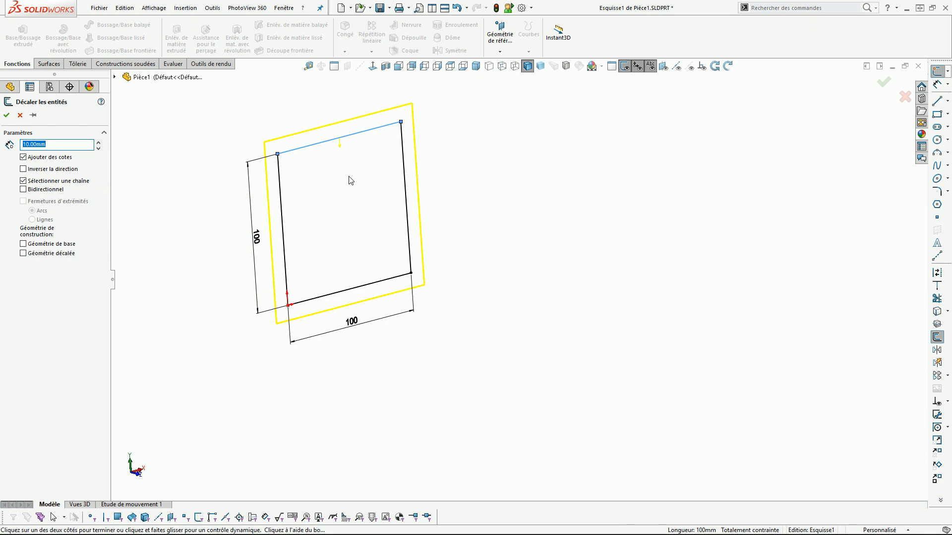
click(349, 179)
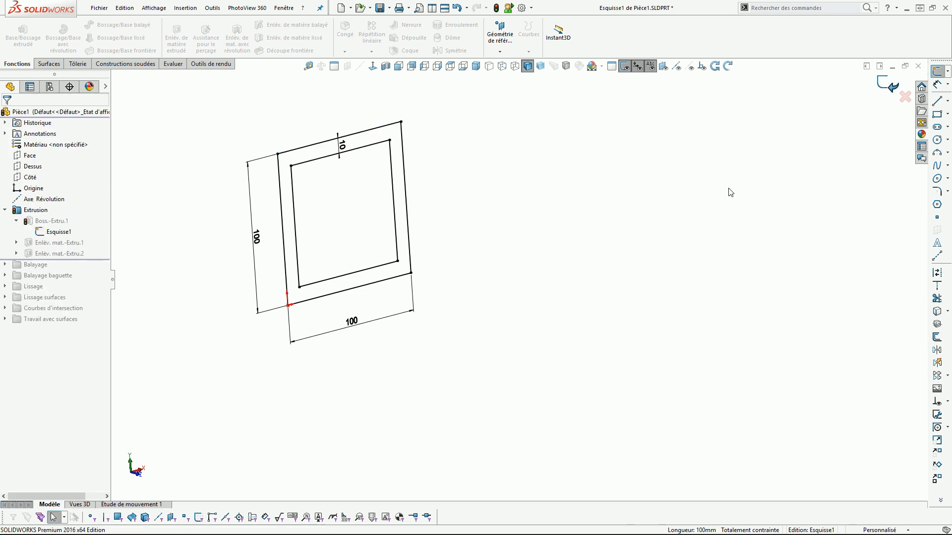
click(888, 86)
mouse_move(501, 263)
middle_down()
mouse_move(471, 187)
mouse_move(505, 249)
mouse_move(535, 248)
mouse_move(476, 229)
middle_up()
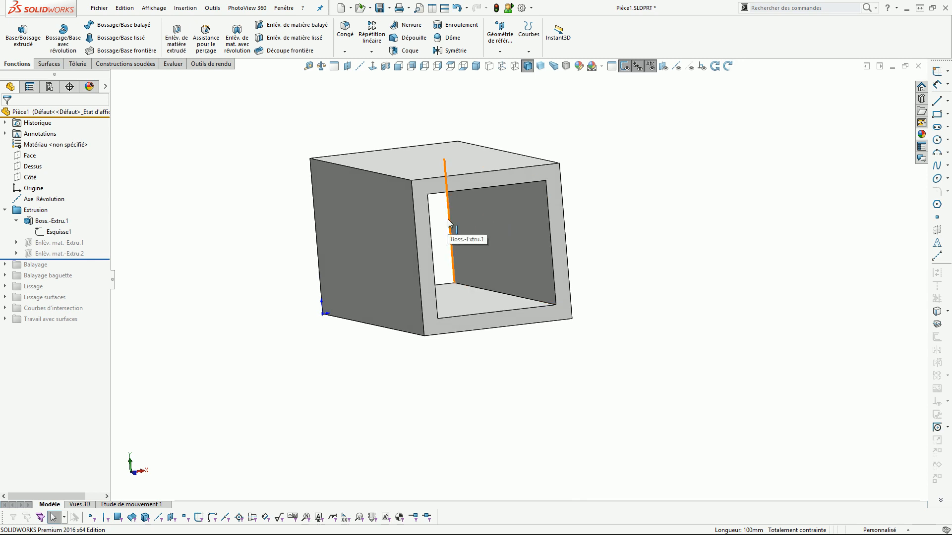
- Highlight the Boss.-Extru.1 feature to inspect the hollow extrusion, and clear the selection
click(52, 221)
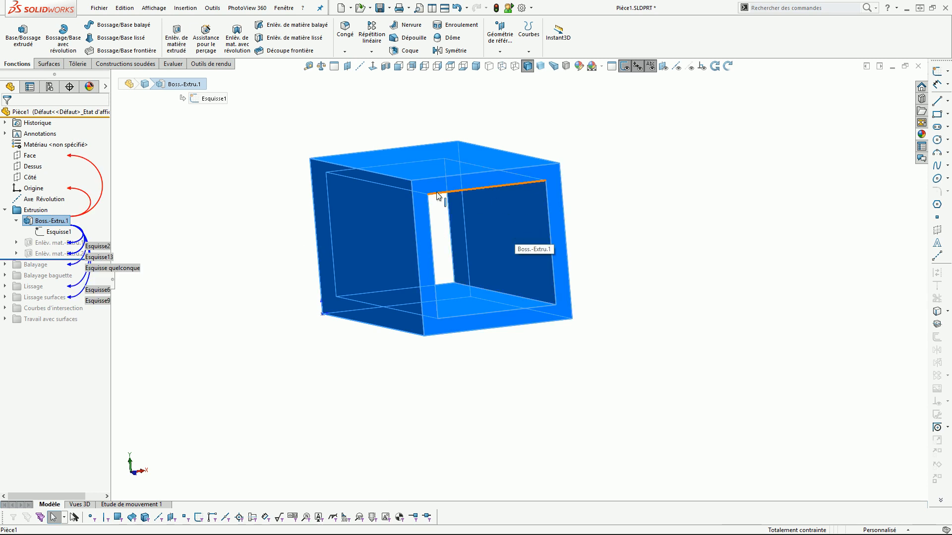
click(648, 314)
mouse_move(647, 314)
middle_down()
mouse_move(676, 319)
mouse_move(664, 284)
mouse_move(663, 312)
middle_up()
key(Escape)
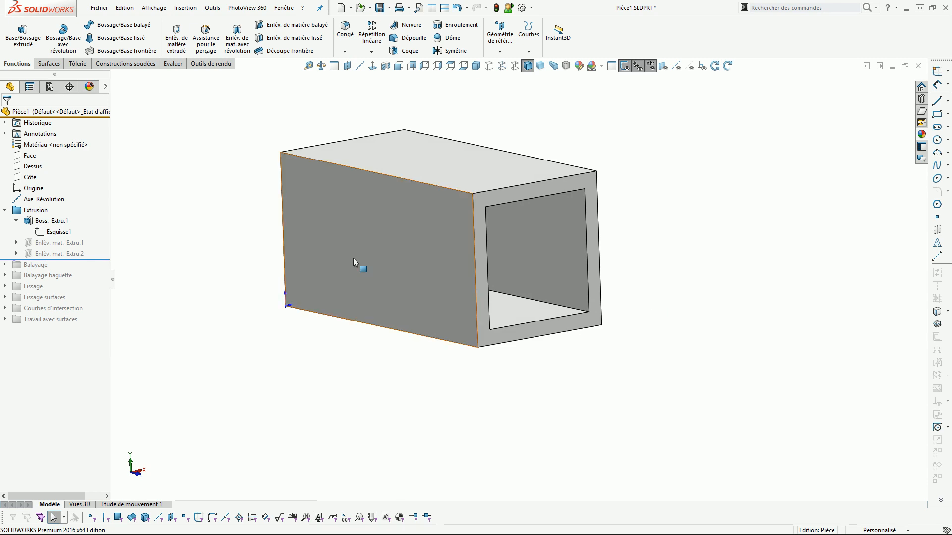
- Collapse the Boss.-Extru.1 feature and the Extrusion folder, and roll the model history forward past the Balayage folder
click(18, 221)
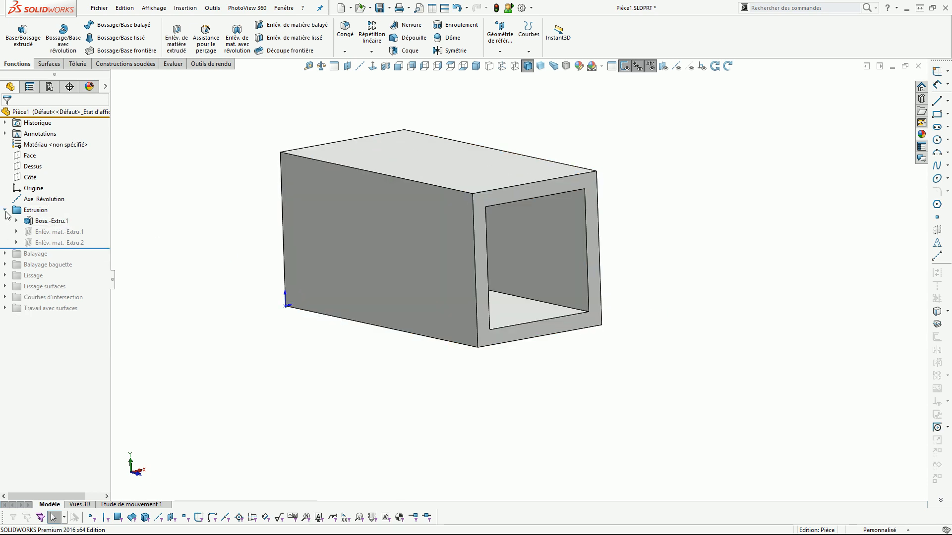
double_click(35, 209)
drag(95, 217, 95, 224)
click(303, 264)
scroll(323, 270, up, 9)
middle_drag(414, 252, 472, 315)
scroll(423, 268, down, 5)
middle_drag(425, 269, 429, 236)
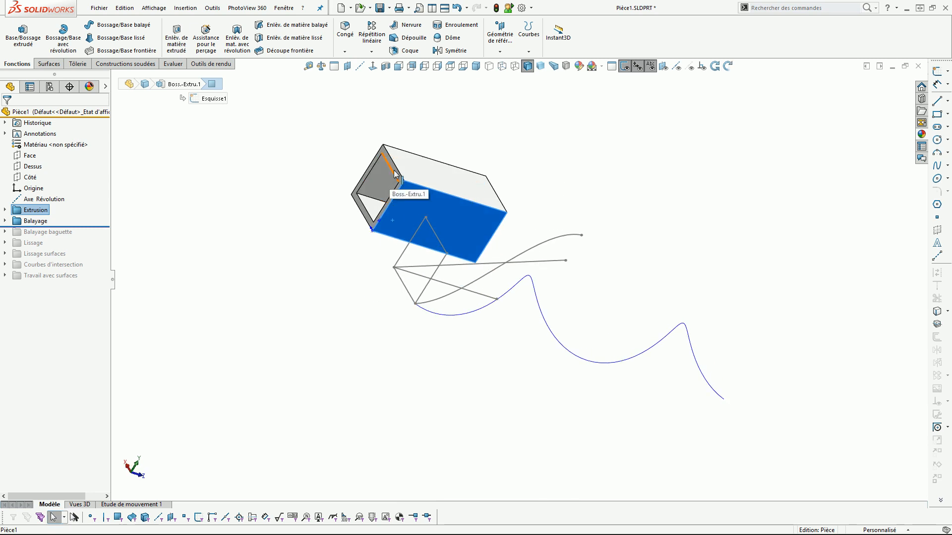
mouse_move(391, 174)
middle_down()
mouse_move(382, 263)
mouse_move(323, 248)
middle_up()
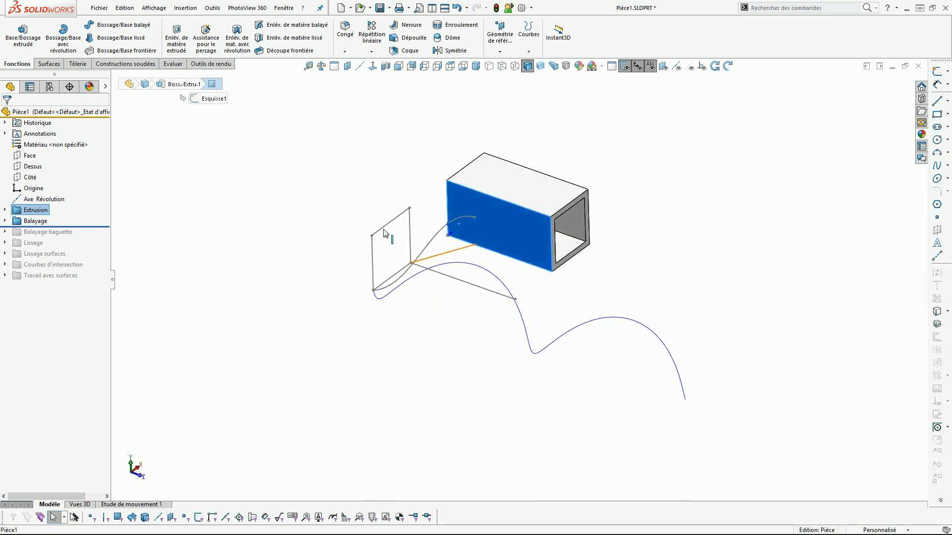
- Expand the Balayage folder and highlight its square profile sketch, Esquisse3
click(384, 232)
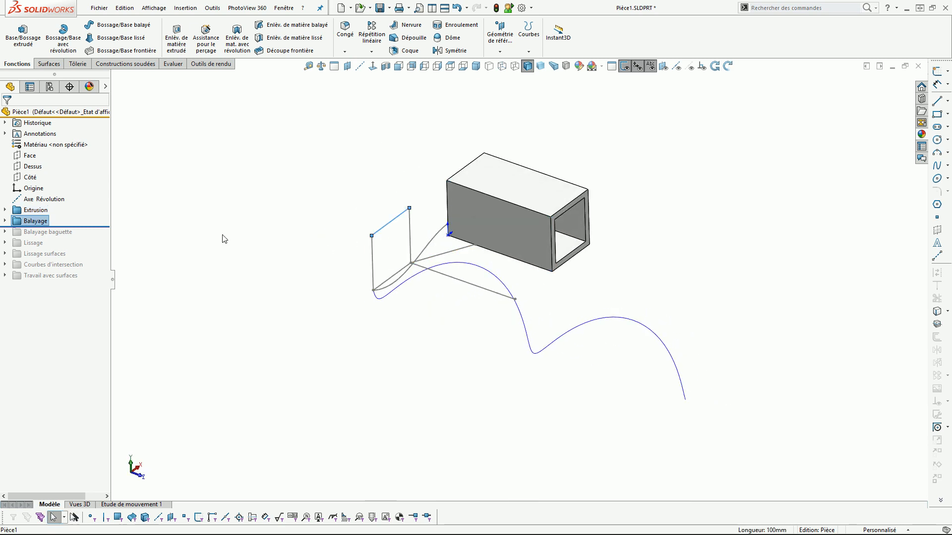
click(6, 222)
click(43, 234)
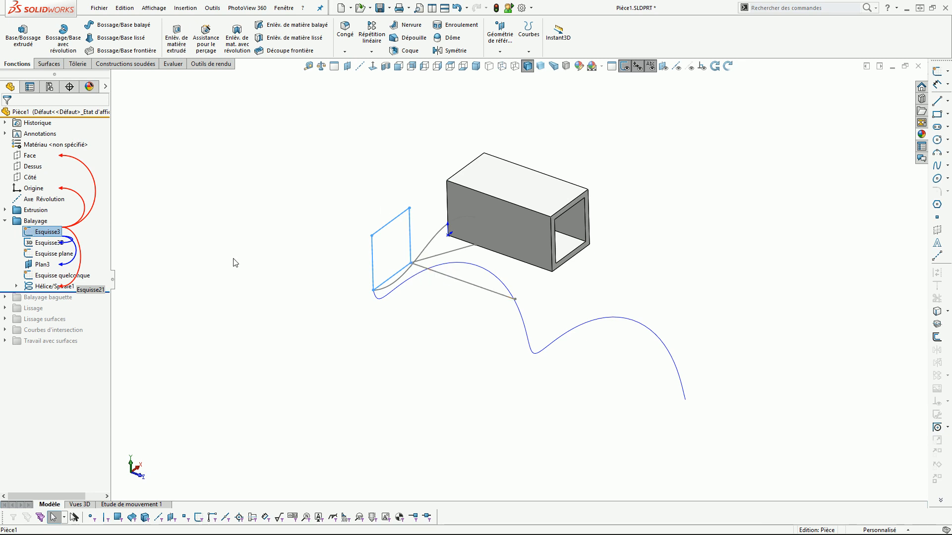
click(144, 139)
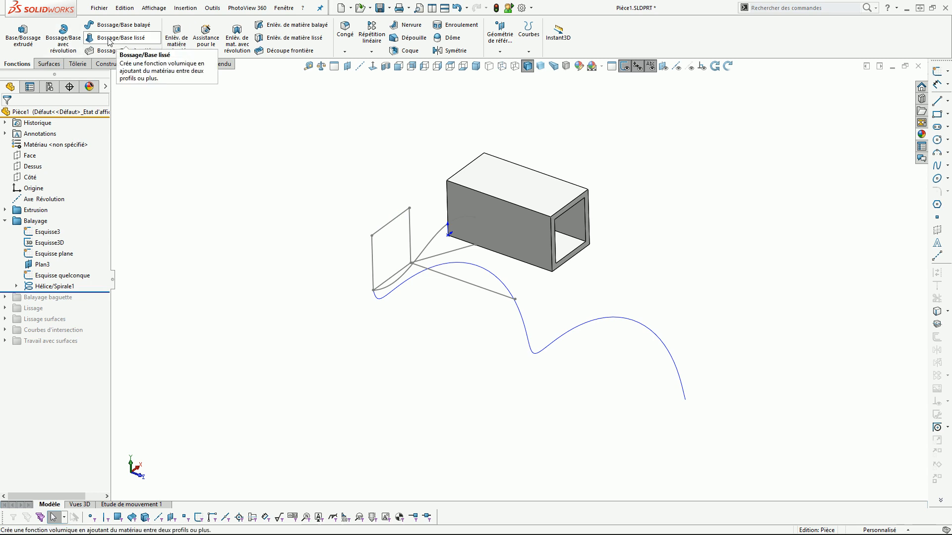
- Create a swept boss using the square Esquisse3 as profile and the straight line Esquisse plane as path
click(117, 26)
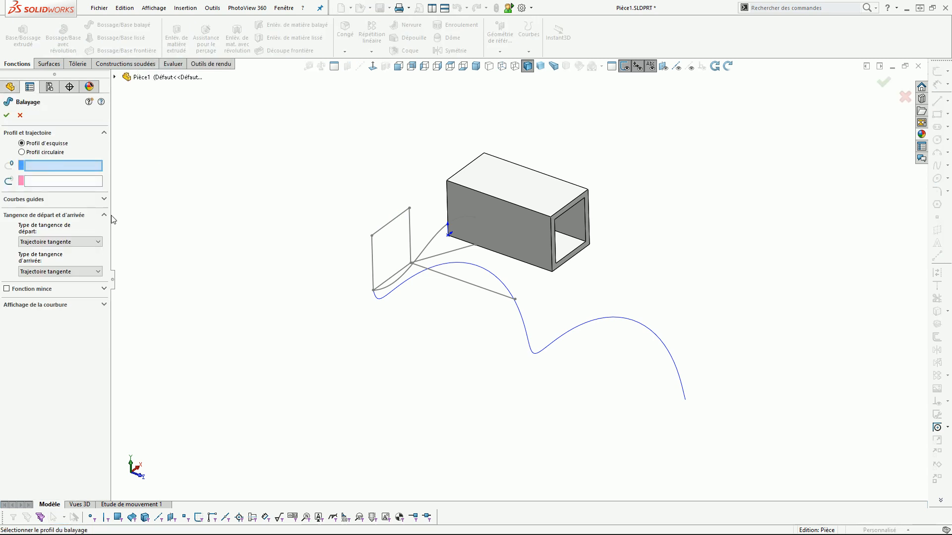
click(390, 226)
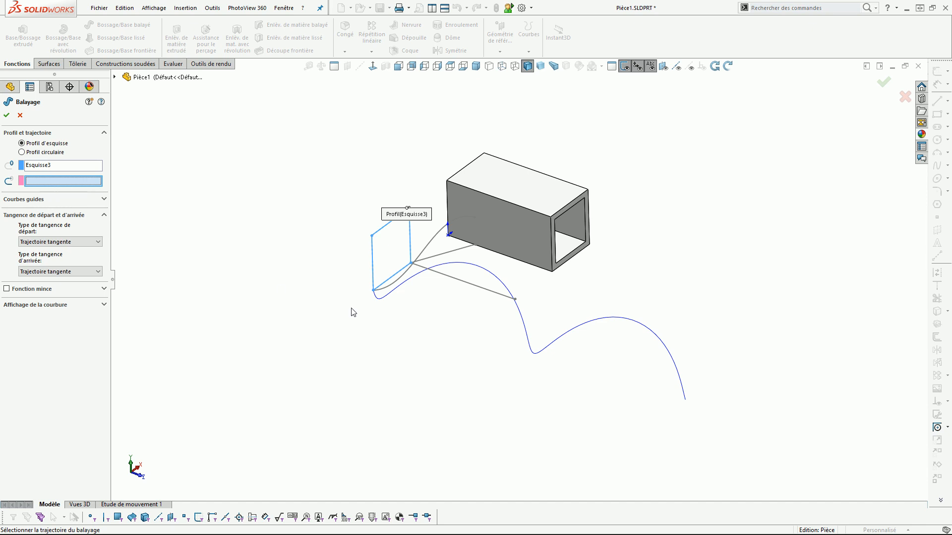
click(462, 285)
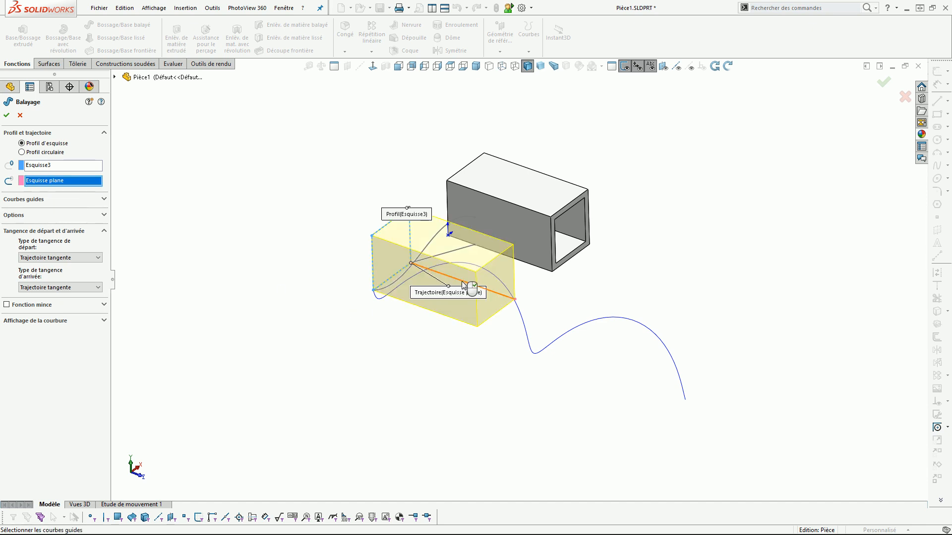
right_click(324, 327)
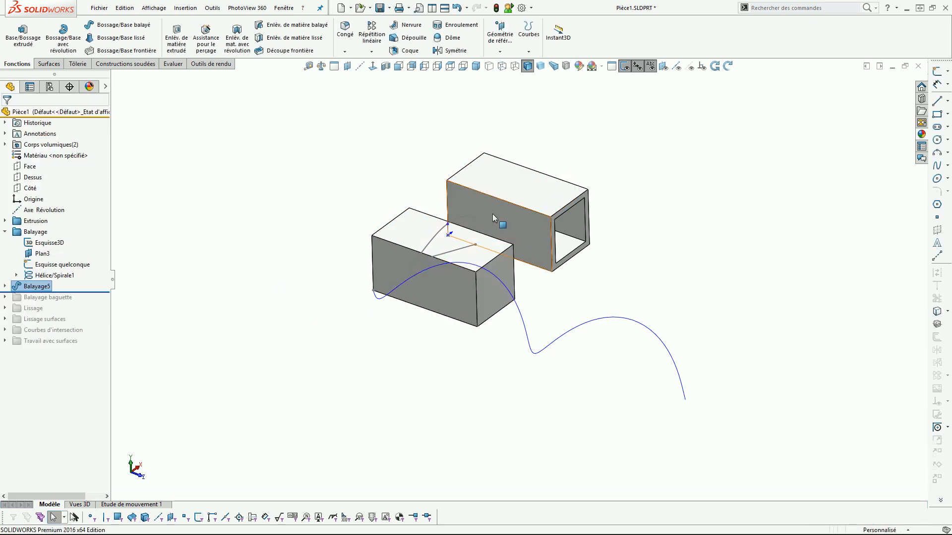
middle_drag(516, 215, 388, 264)
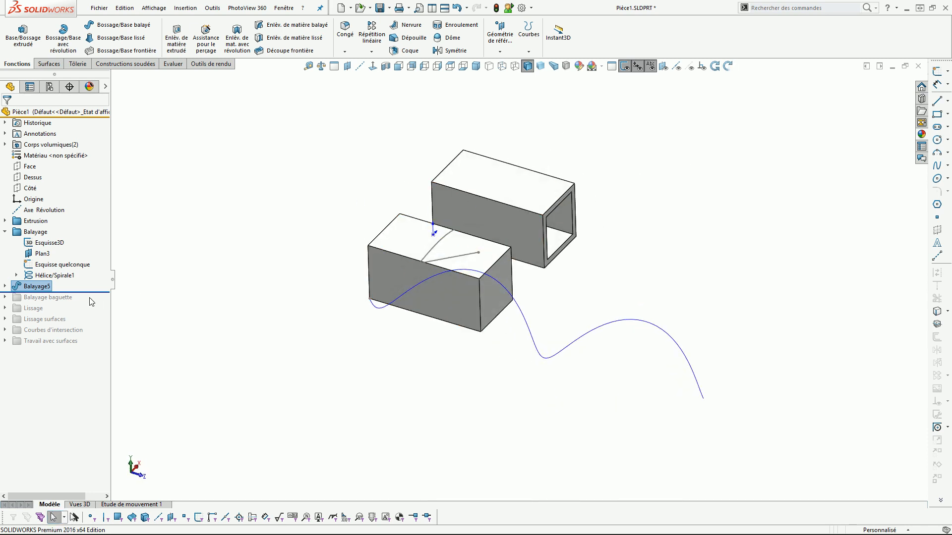
- Delete the straight swept boss Balayage5
click(39, 285)
click(40, 285)
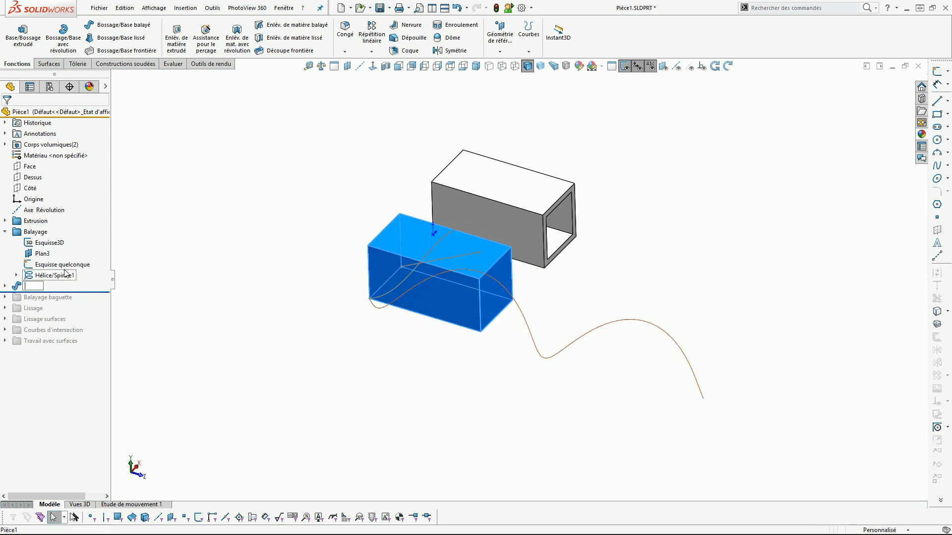
click(128, 297)
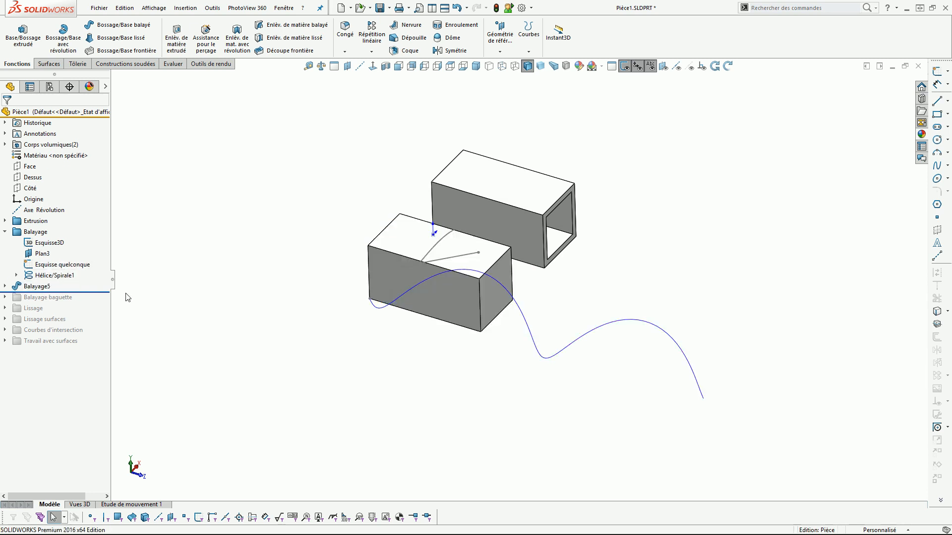
click(17, 287)
key(Delete)
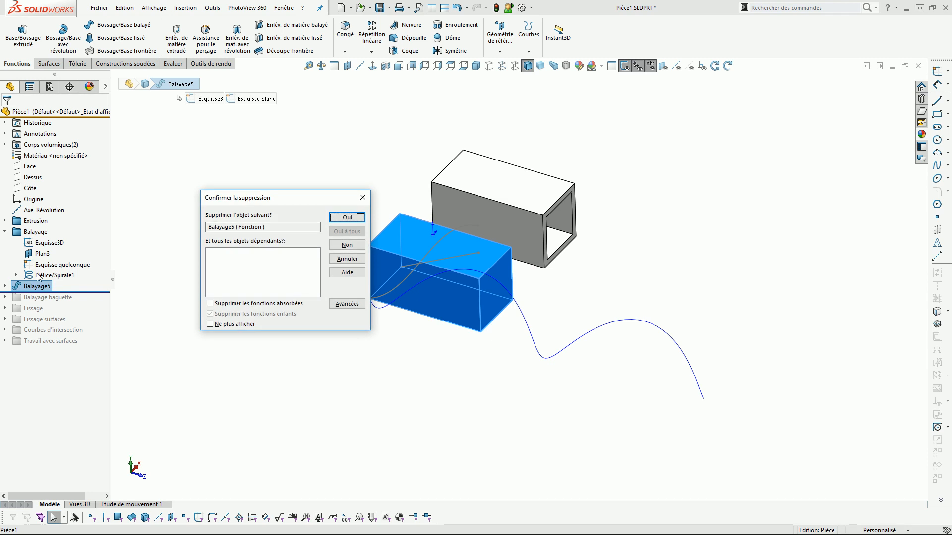
click(342, 223)
middle_drag(366, 309, 426, 296)
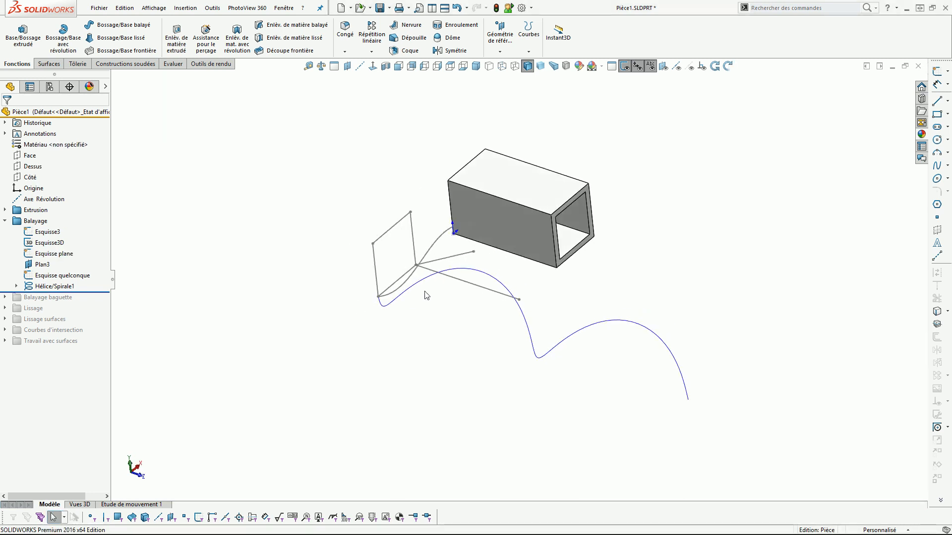
- Create a swept boss using the square Esquisse3 as profile and the oblique line Esquisse3D as path
middle_drag(329, 295, 322, 288)
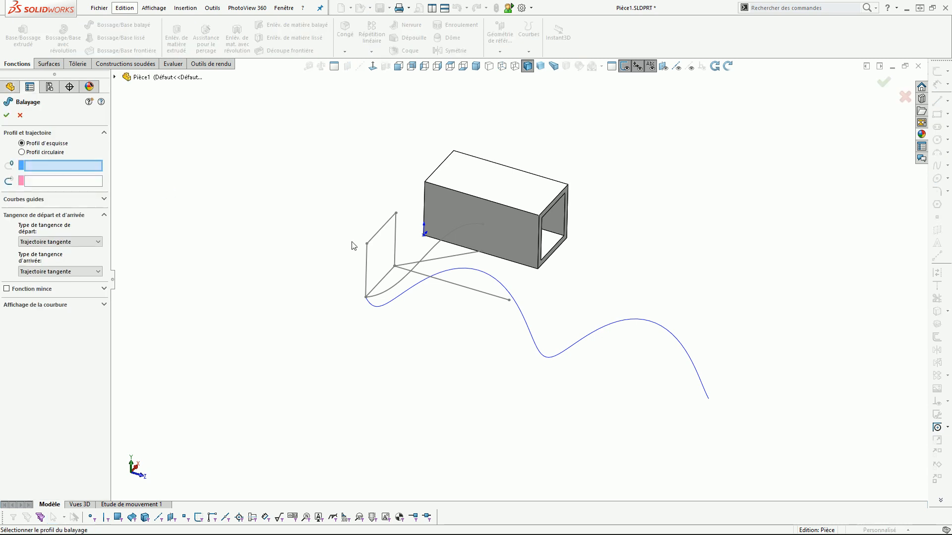
click(378, 237)
mouse_move(399, 289)
middle_down()
mouse_move(430, 268)
mouse_move(385, 297)
mouse_move(337, 263)
mouse_move(320, 265)
mouse_move(344, 278)
mouse_move(458, 272)
mouse_move(419, 310)
middle_up()
click(429, 271)
click(6, 116)
middle_drag(278, 213, 476, 248)
click(494, 272)
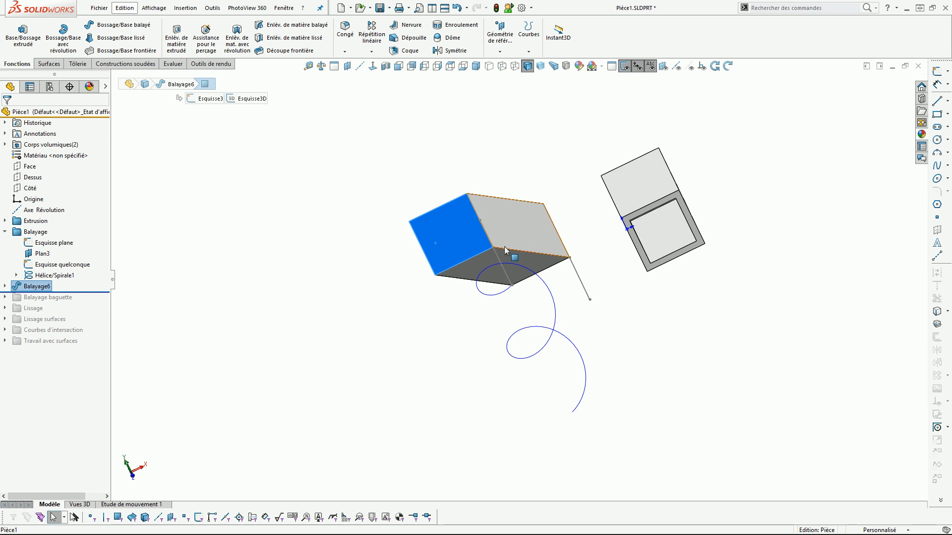
mouse_move(563, 299)
middle_down()
mouse_move(640, 290)
mouse_move(569, 300)
middle_up()
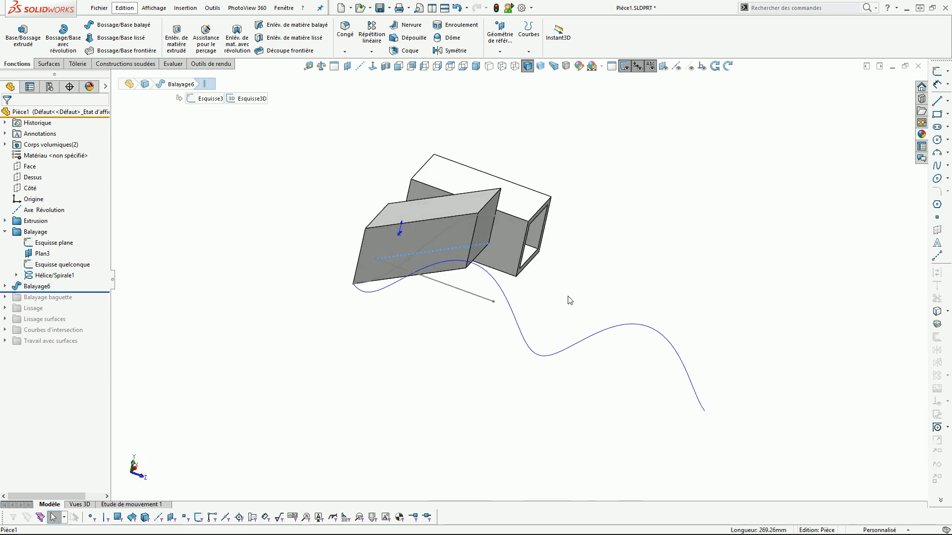
- Delete the oblique swept boss Balayage6
click(35, 286)
key(Delete)
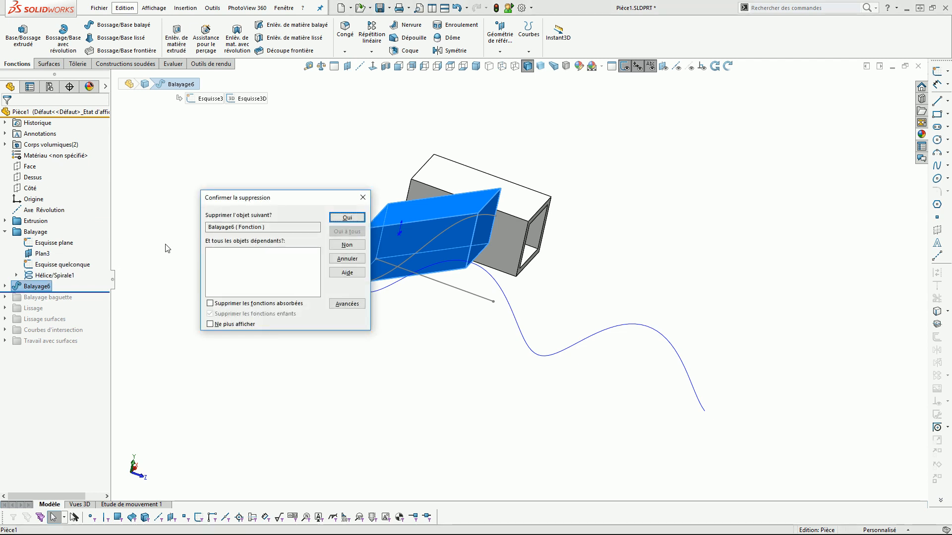
click(347, 217)
mouse_move(349, 248)
middle_down()
mouse_move(321, 257)
mouse_move(322, 187)
mouse_move(350, 191)
middle_up()
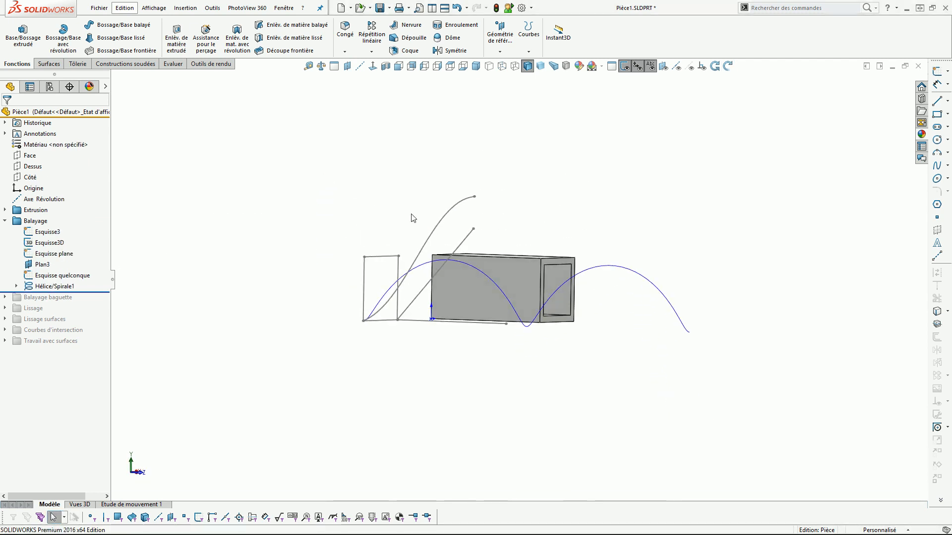
- Create a swept boss using the square Esquisse3 as profile and the S-shaped curve Esquisse quelconque as path
click(442, 223)
middle_drag(435, 224, 421, 263)
click(245, 238)
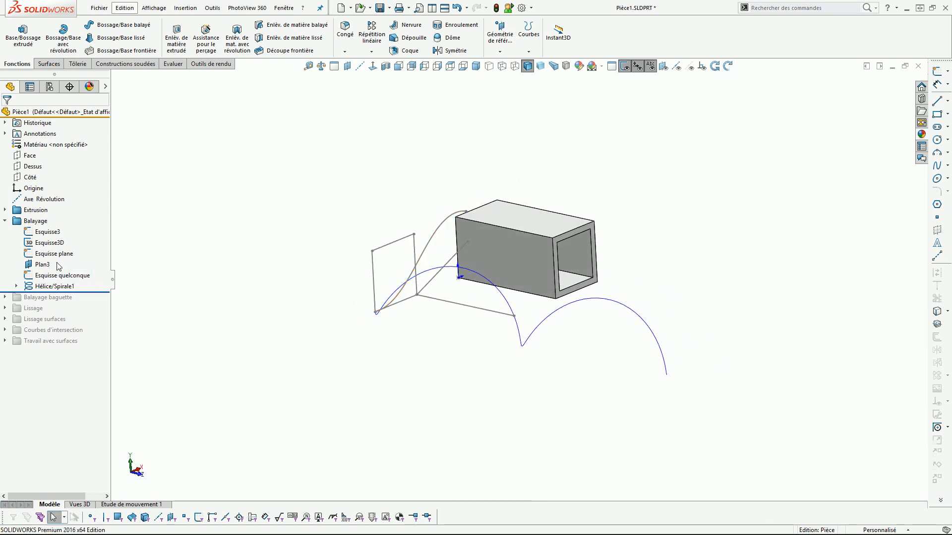
click(119, 25)
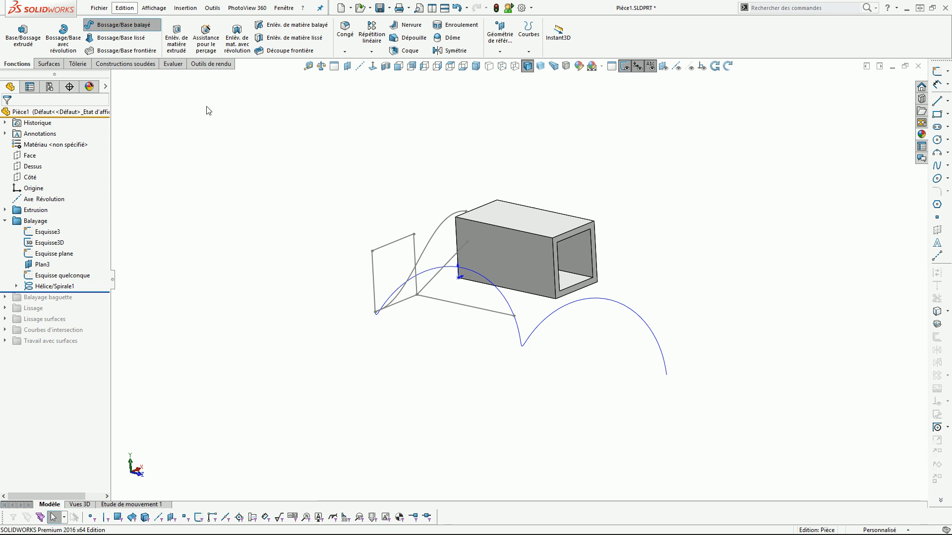
click(385, 249)
mouse_move(352, 240)
middle_down()
mouse_move(350, 280)
mouse_move(438, 240)
middle_up()
click(438, 240)
right_click(438, 240)
- Select the start face of the curved sweep and examine how the body leaves the profile along its path
middle_drag(438, 240, 468, 202)
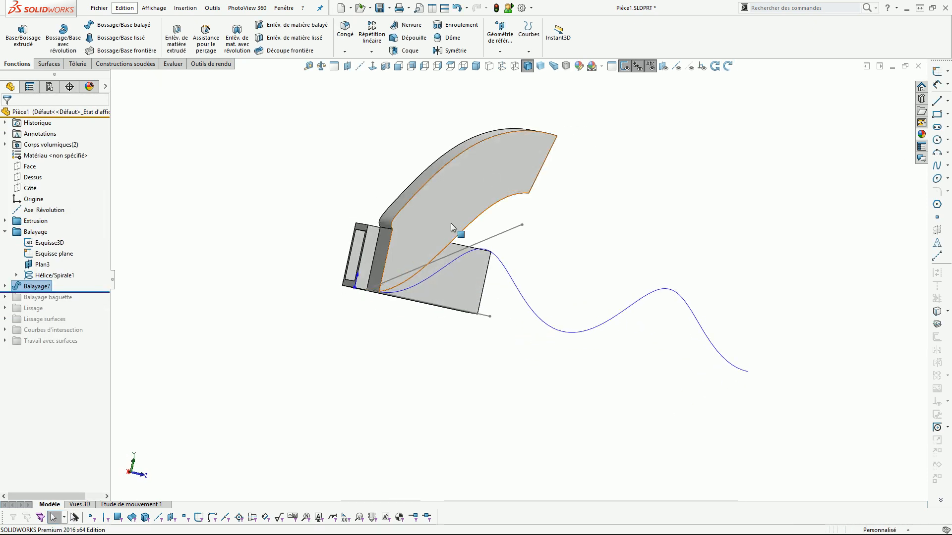
click(382, 236)
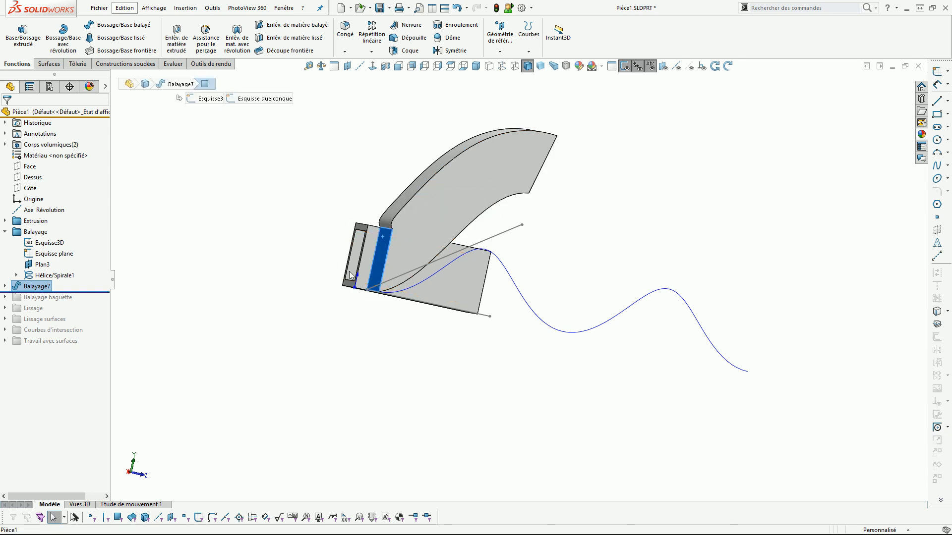
middle_drag(375, 260, 384, 258)
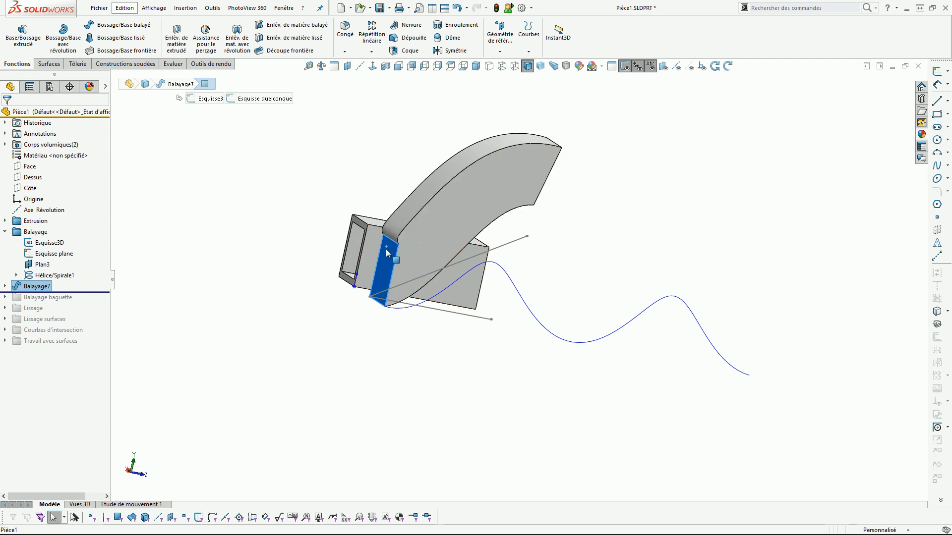
scroll(404, 241, down, 2)
scroll(422, 220, up, 3)
middle_drag(422, 220, 478, 260)
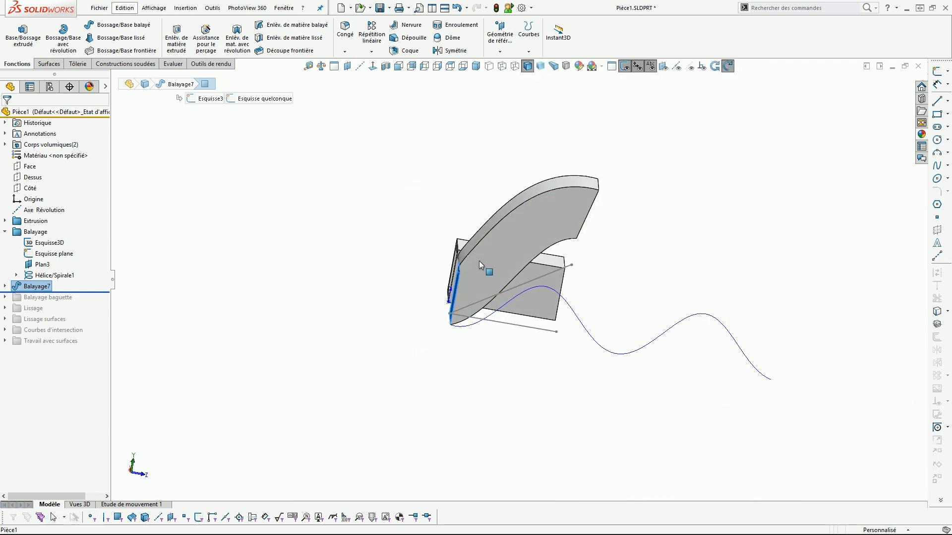
click(496, 257)
- Open the curved sweep Balayage7 for editing and show its guide curve settings and sweep options
click(20, 286)
click(28, 271)
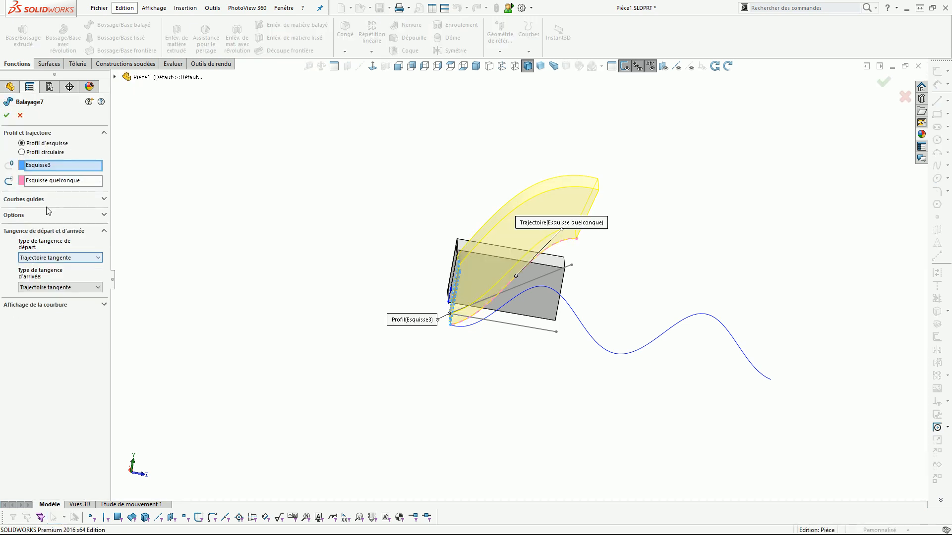
middle_drag(335, 257, 350, 291)
click(91, 198)
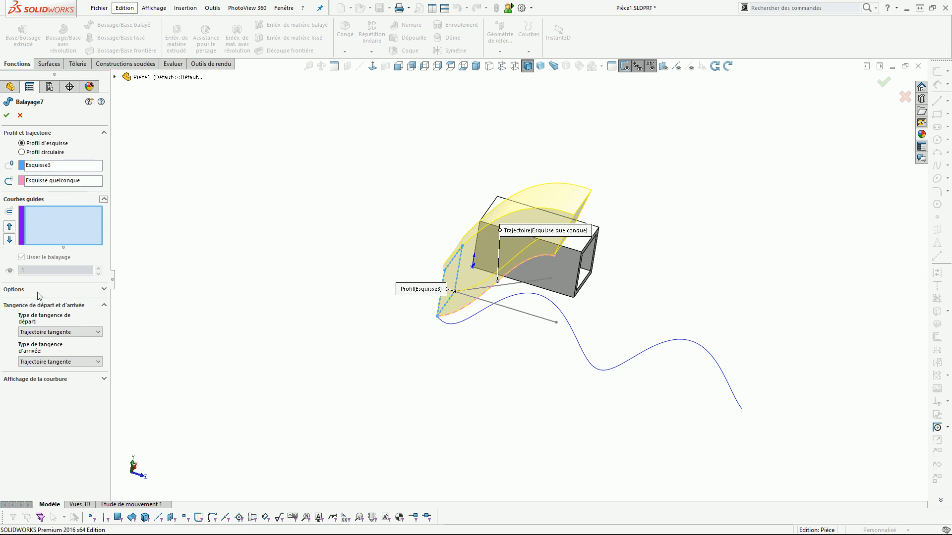
click(104, 289)
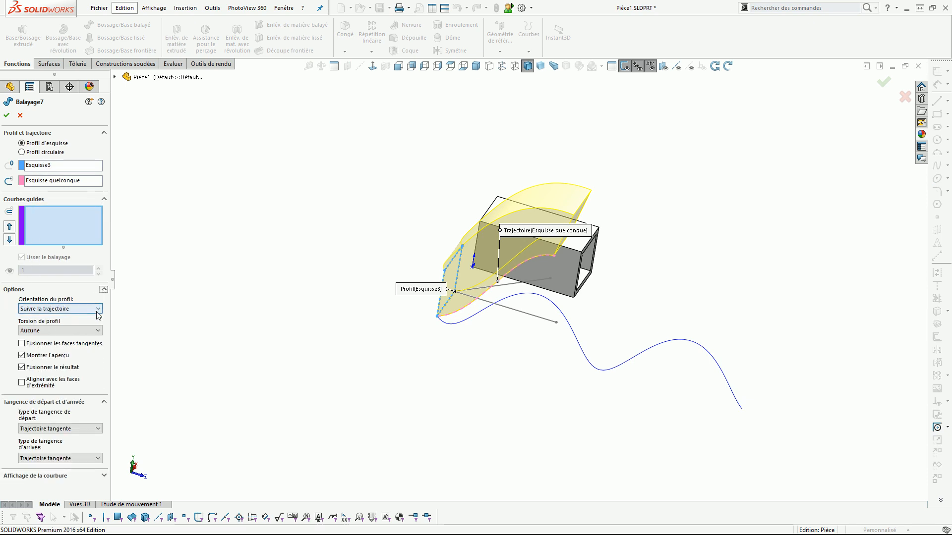
- Set the profile orientation of Balayage7 to Garder la constante normale and examine the preview
click(98, 309)
click(56, 325)
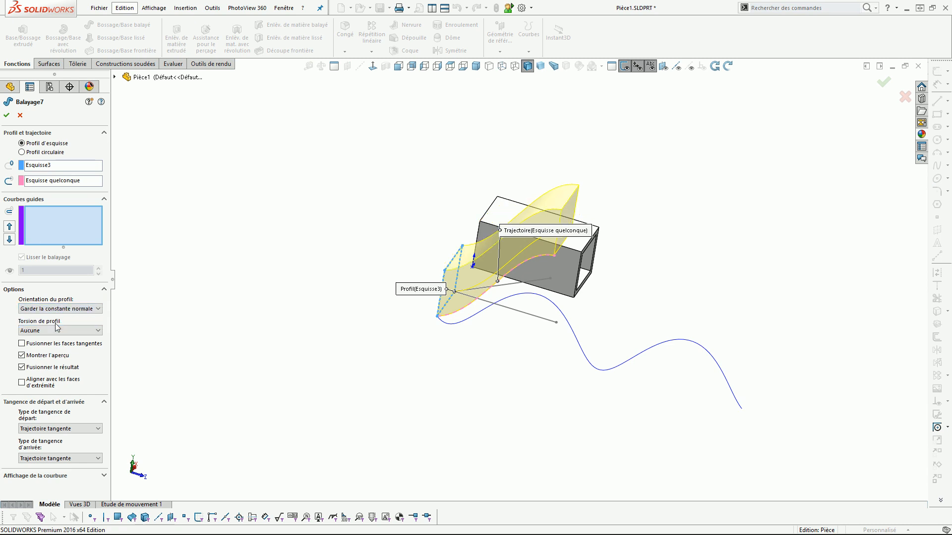
middle_drag(415, 303, 449, 252)
scroll(529, 232, down, 5)
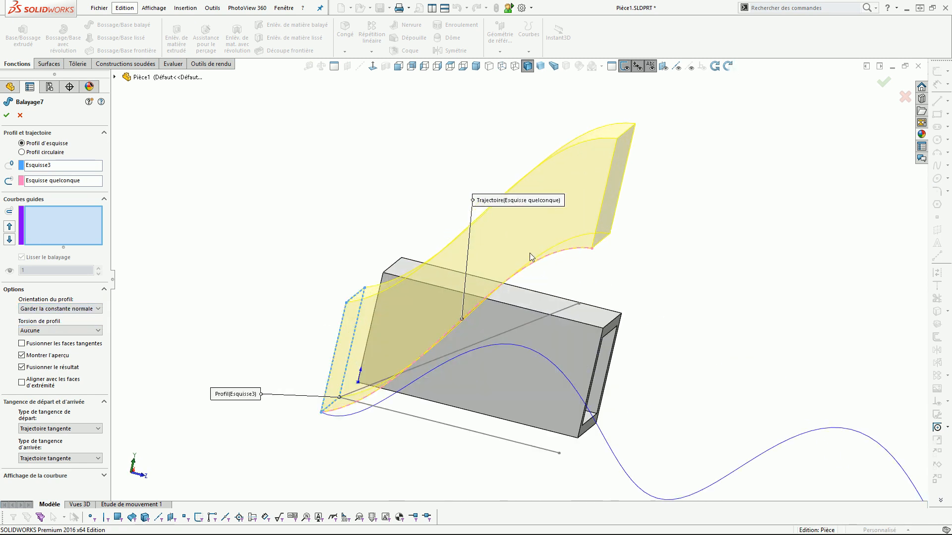
- Set the profile orientation back to Suivre la trajectoire and look through the profile twist choices, keeping Aucune
click(77, 309)
click(75, 317)
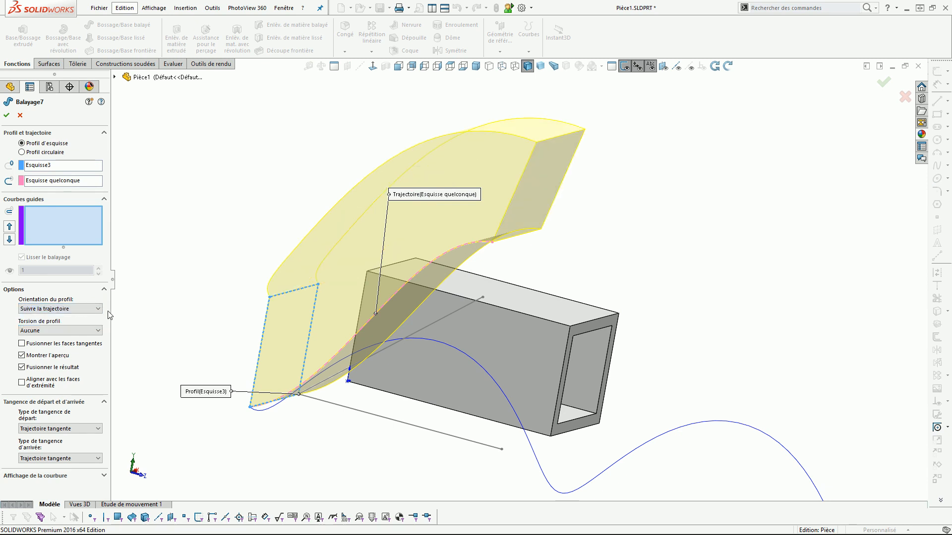
click(89, 308)
click(75, 317)
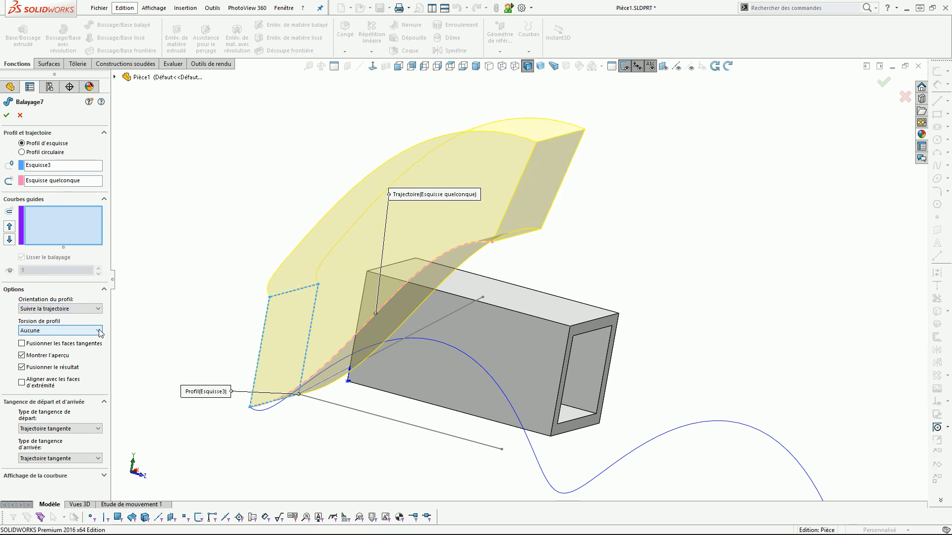
click(99, 331)
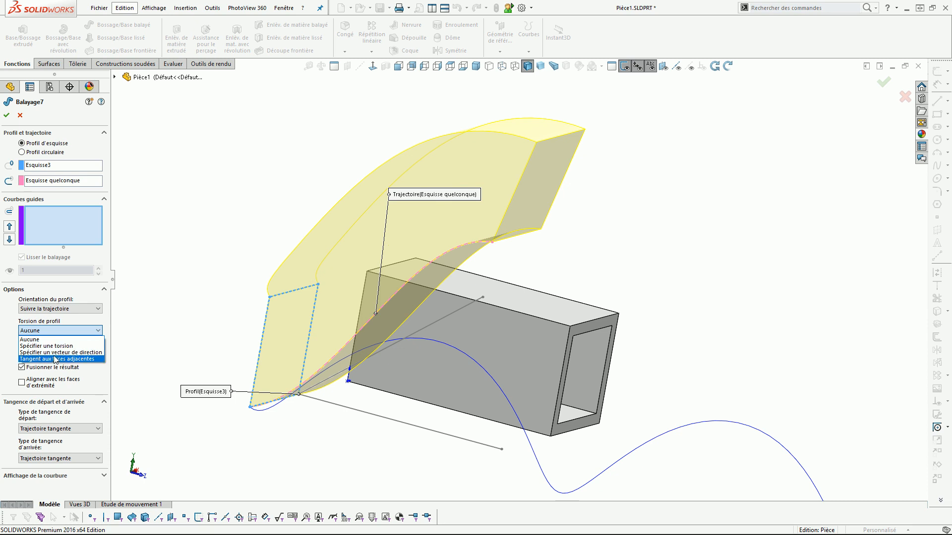
click(99, 331)
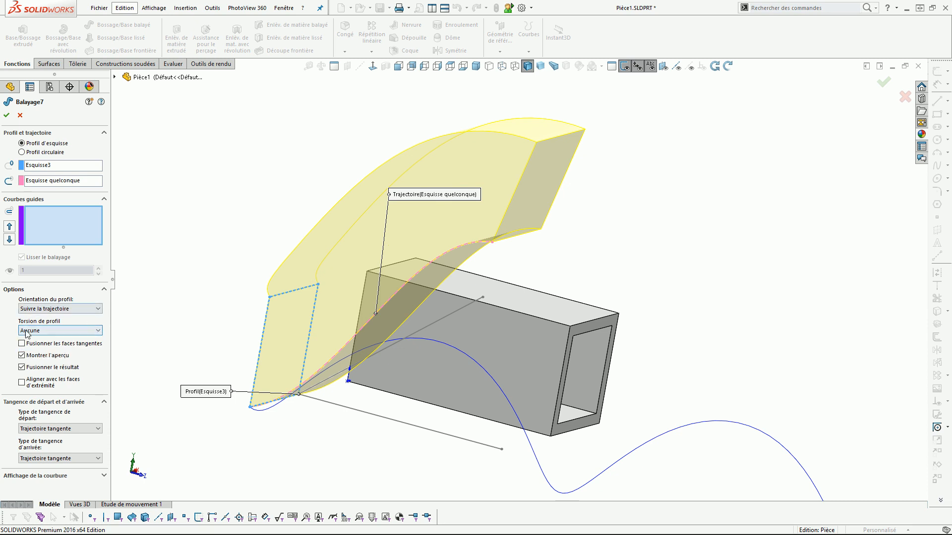
- Set the curved sweep's profile orientation to Garder la constante normale and apply the edit
scroll(240, 340, up, 3)
middle_drag(243, 340, 303, 348)
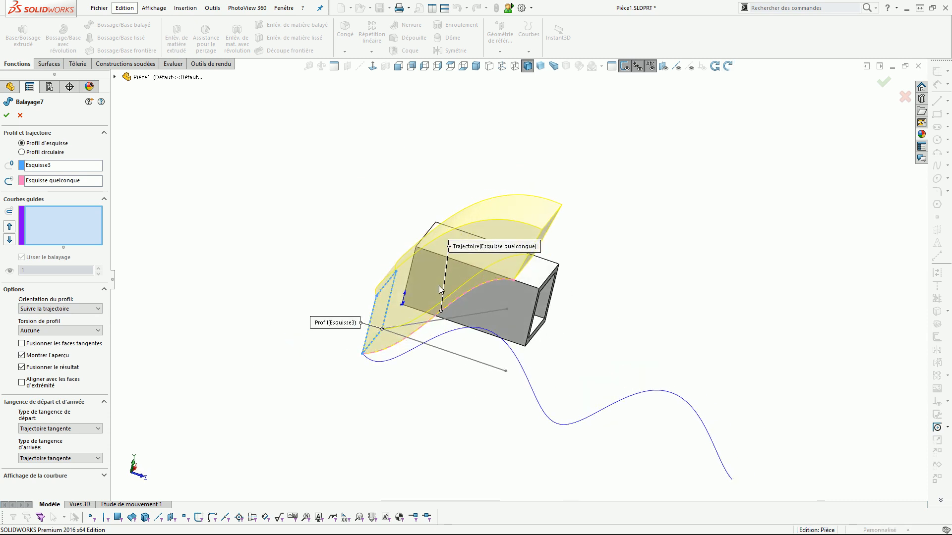
scroll(429, 297, down, 2)
click(99, 308)
click(75, 324)
click(6, 116)
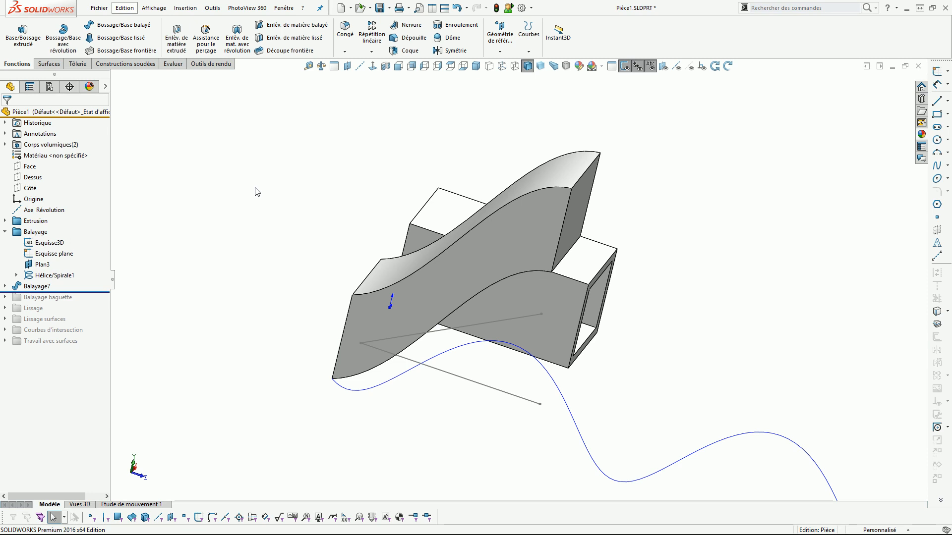
mouse_move(433, 220)
middle_down()
mouse_move(451, 240)
mouse_move(472, 212)
mouse_move(525, 270)
mouse_move(468, 278)
middle_up()
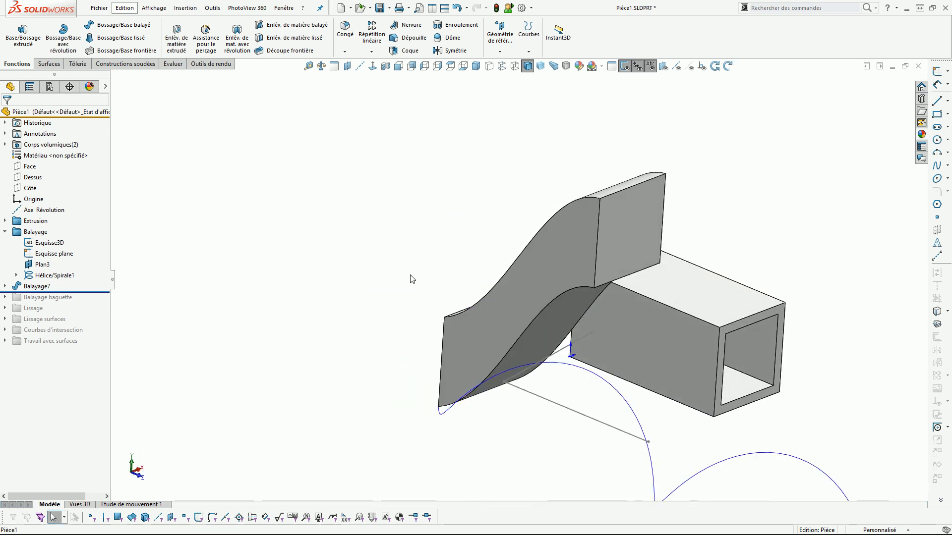
- Delete the curved swept boss Balayage7
click(20, 287)
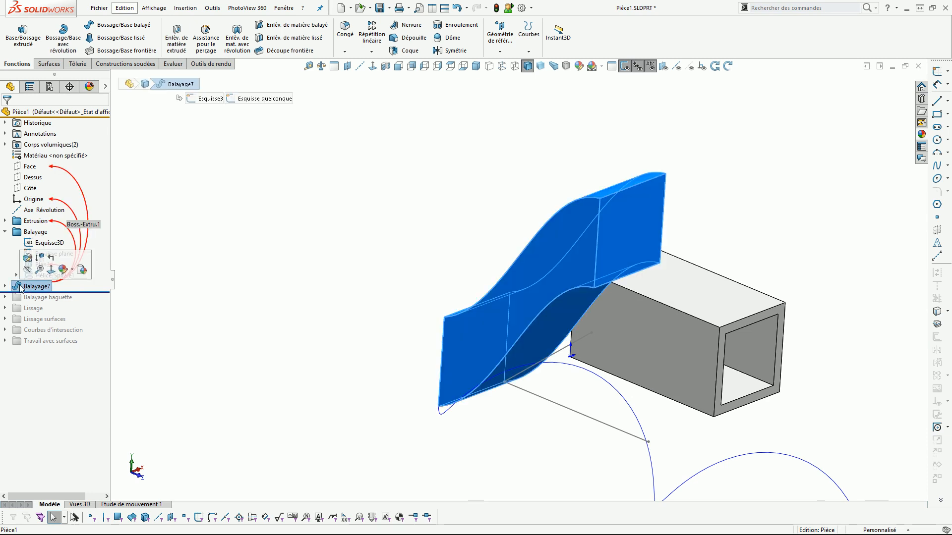
key(Delete)
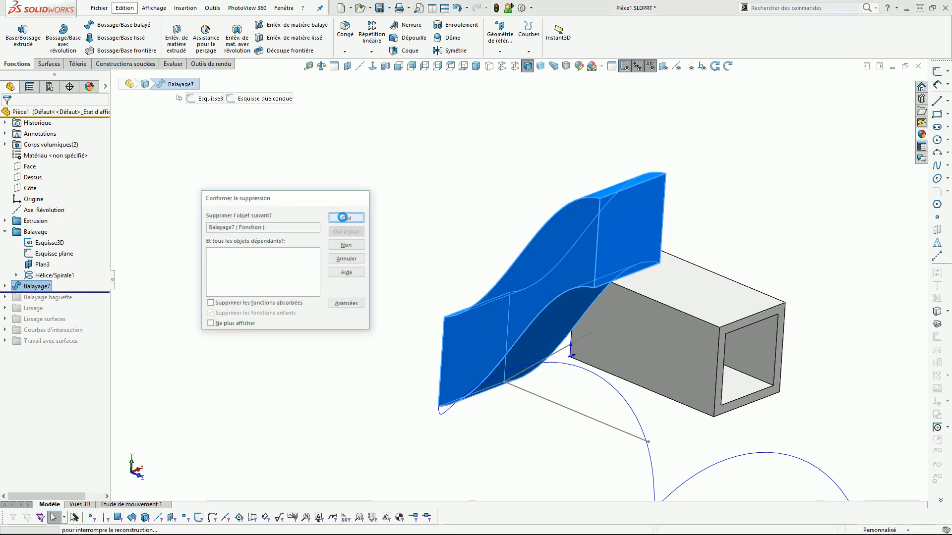
click(344, 221)
- Create a swept boss using the square Esquisse3 as profile and the helix Hélice/Spirale1 as path, and inspect its end faces
middle_drag(403, 233, 470, 284)
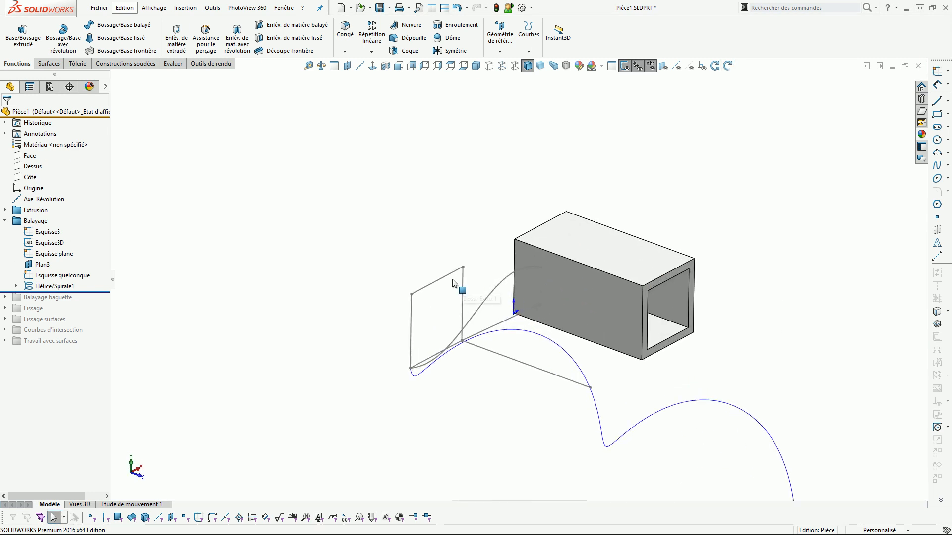
click(438, 284)
click(93, 26)
scroll(483, 300, up, 3)
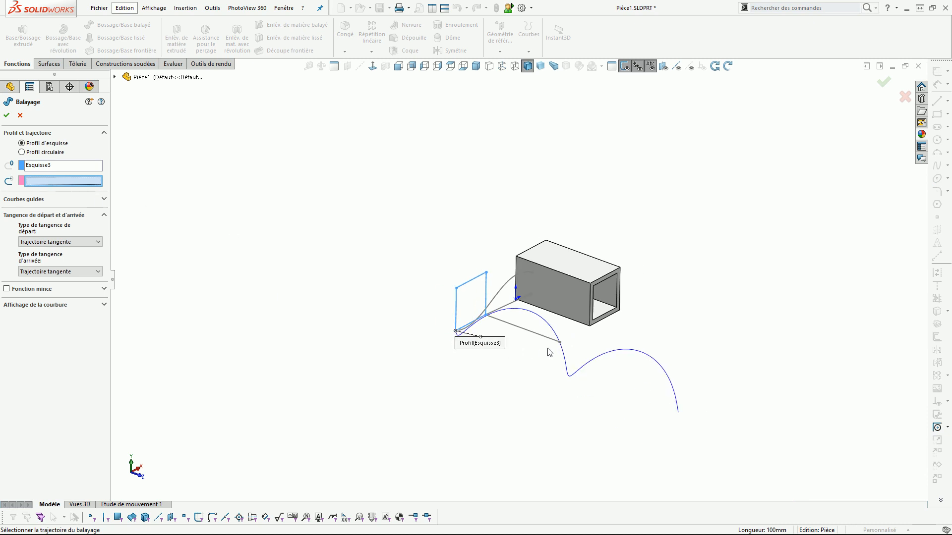
click(565, 365)
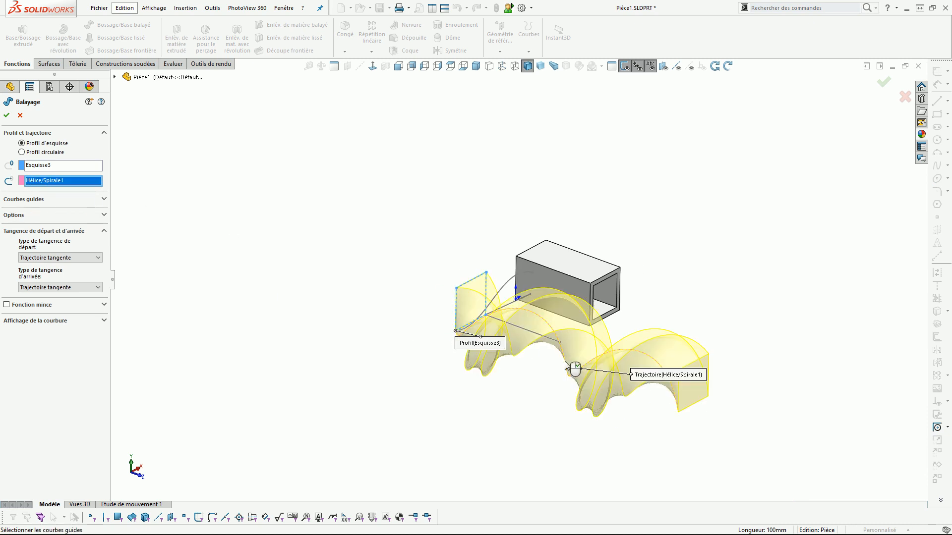
right_click(566, 366)
middle_drag(567, 365, 547, 347)
click(457, 313)
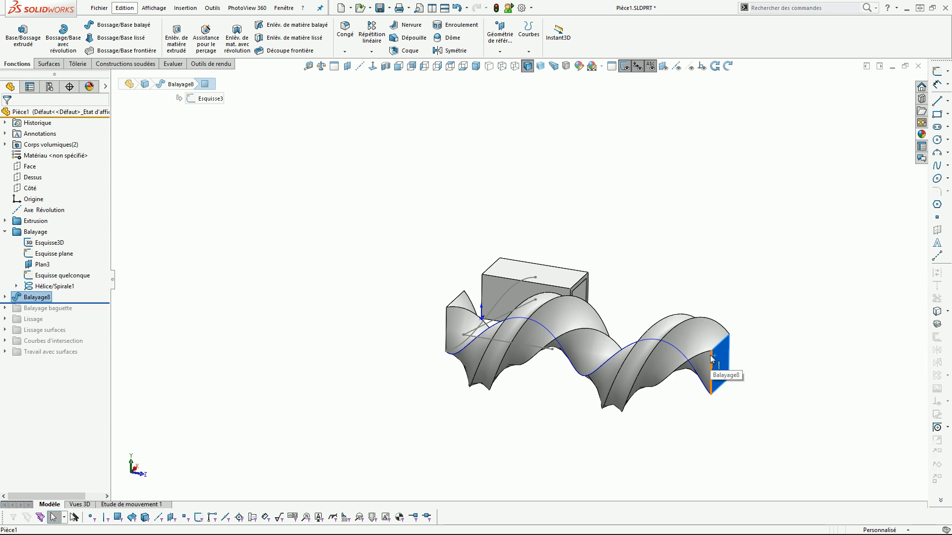
middle_drag(708, 354, 585, 337)
scroll(614, 320, up, 4)
middle_drag(641, 297, 631, 331)
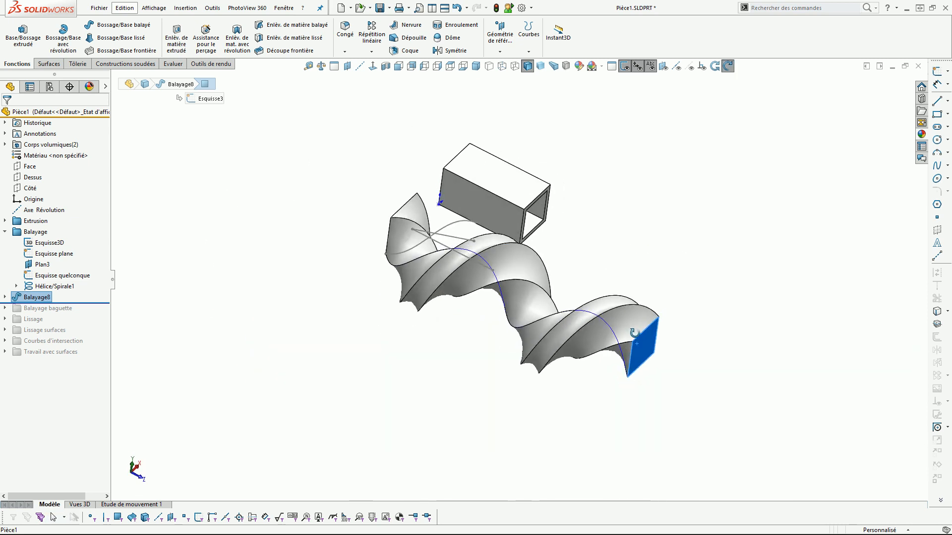
- Delete the helical swept boss Balayage8
click(20, 297)
key(Delete)
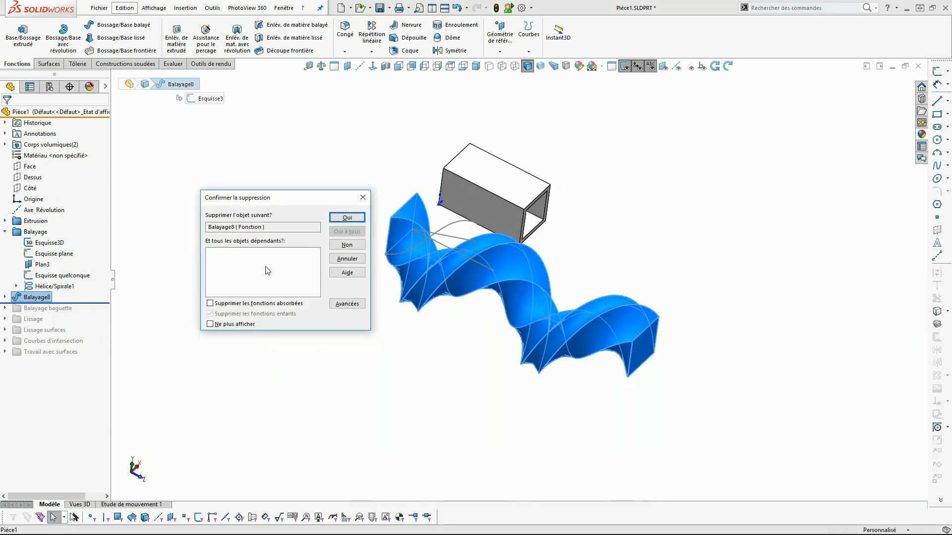
click(347, 218)
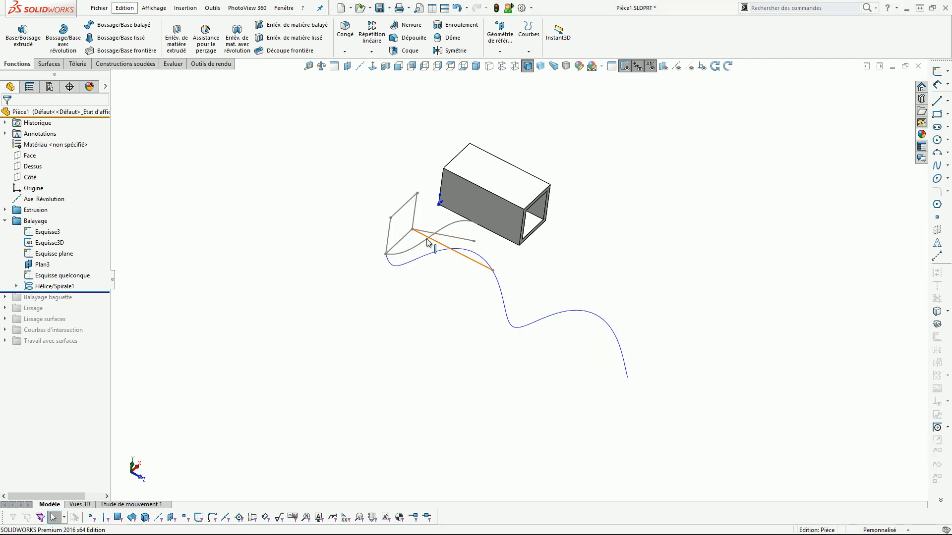
- Create a swept boss of the square Esquisse3 along Esquisse quelconque, with profile orientation Garder la constante normale and start tangency Trajectoire tangente
scroll(426, 249, down, 3)
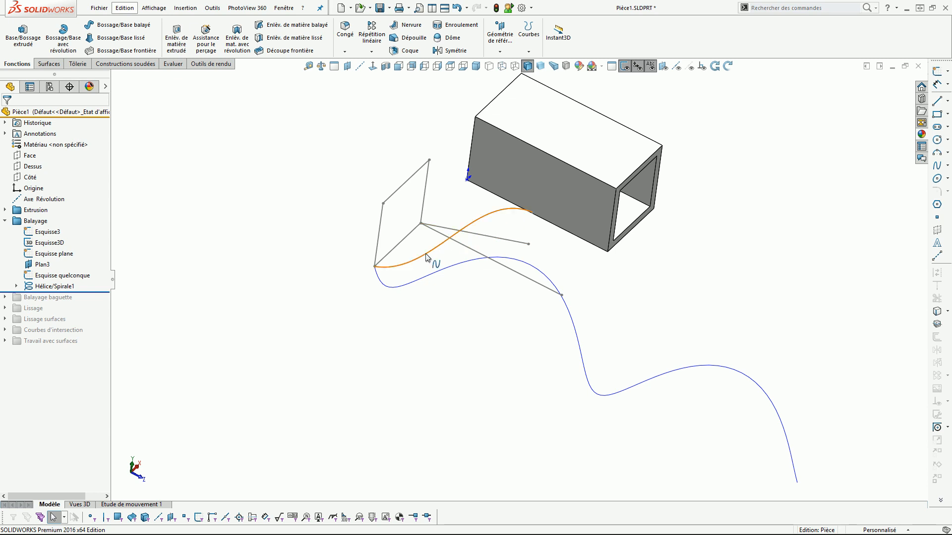
click(39, 232)
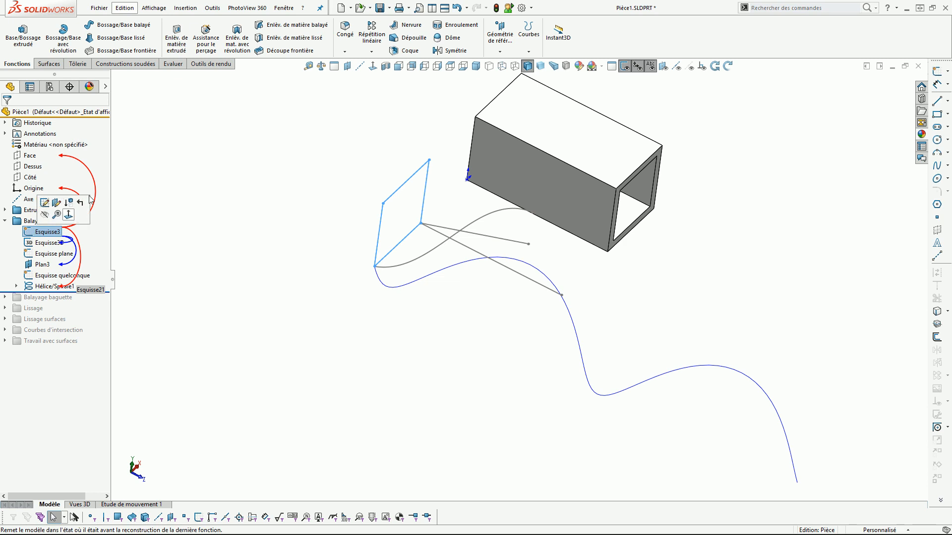
click(119, 25)
click(426, 257)
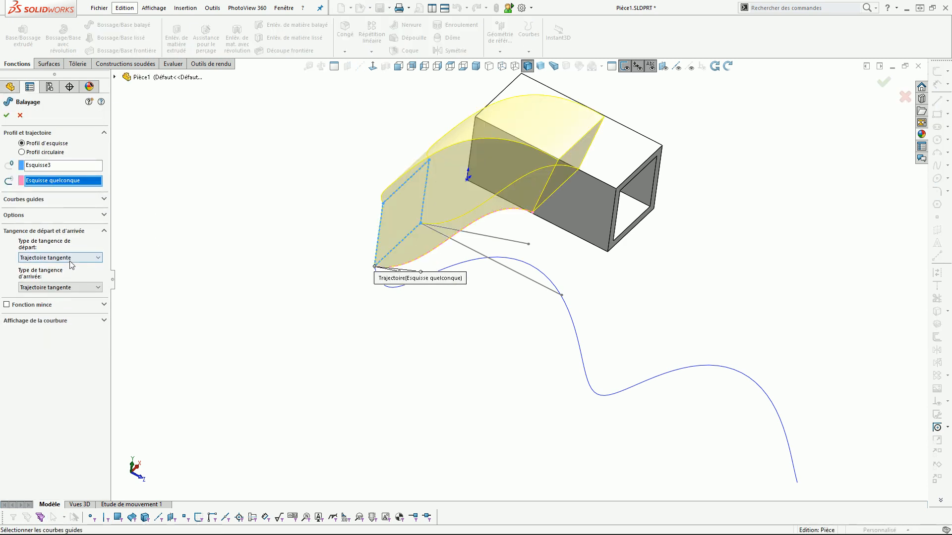
click(64, 258)
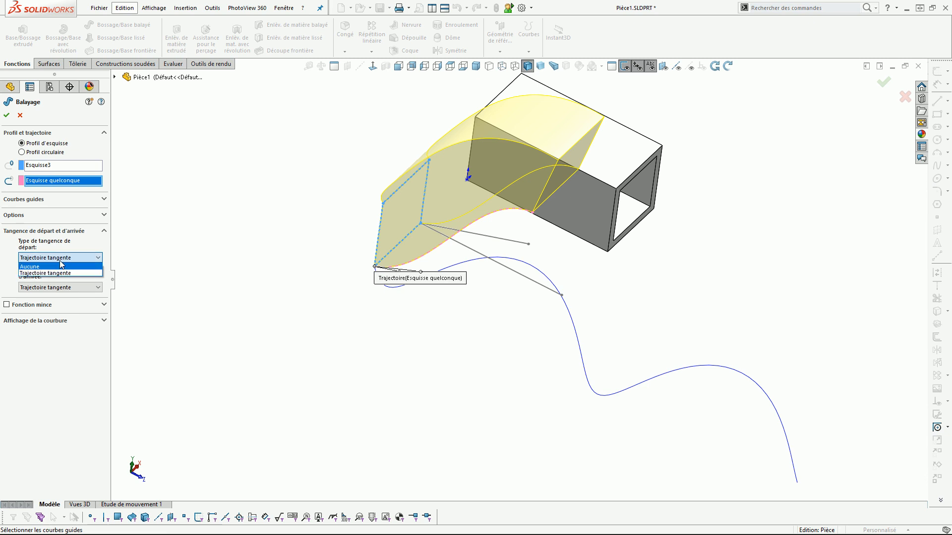
click(77, 273)
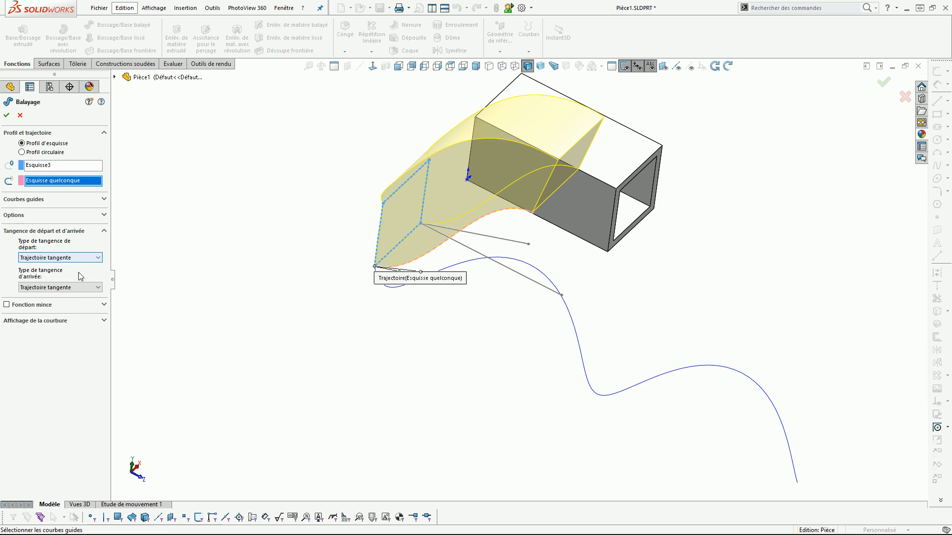
click(104, 214)
click(67, 234)
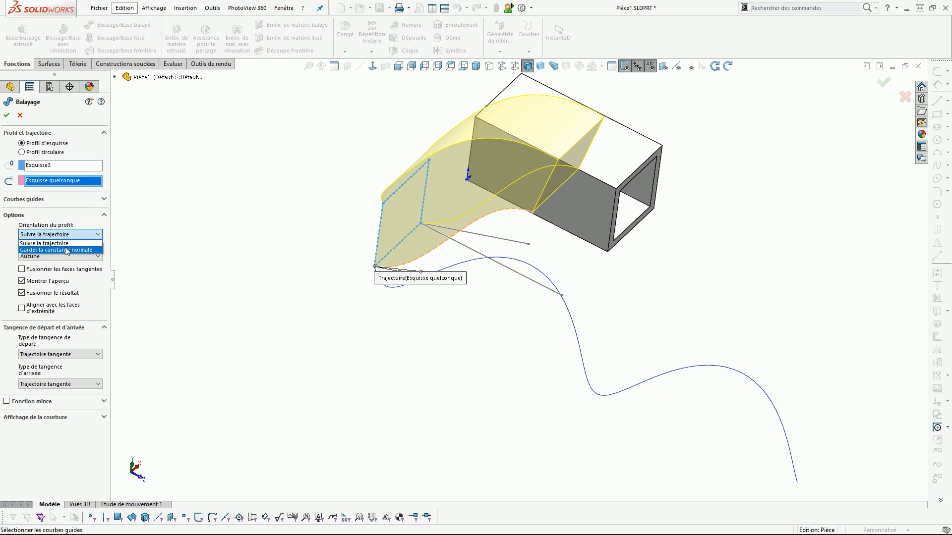
click(67, 251)
click(6, 115)
- Examine the curved swept boss from several angles, comparing its end faces and its contact with the path
mouse_move(416, 257)
middle_down()
mouse_move(434, 254)
mouse_move(455, 225)
mouse_move(428, 249)
middle_up()
scroll(299, 311, down, 5)
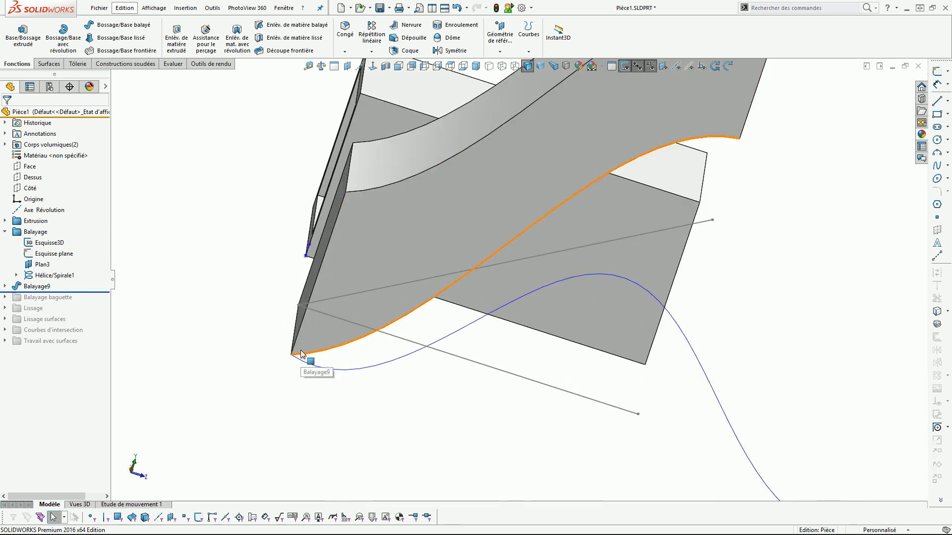
scroll(477, 237, up, 6)
middle_drag(491, 275, 574, 270)
scroll(595, 266, down, 4)
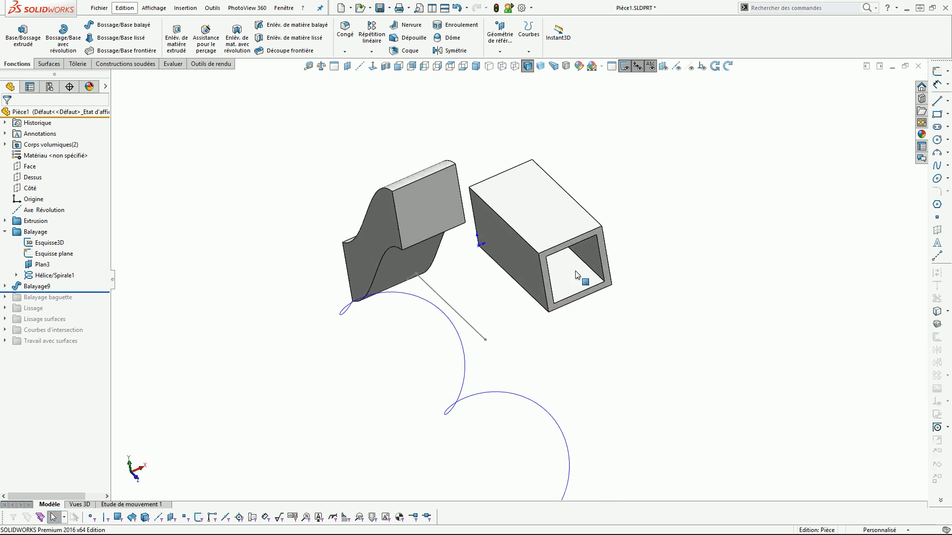
scroll(521, 296, up, 4)
middle_drag(521, 300, 502, 297)
scroll(490, 270, down, 3)
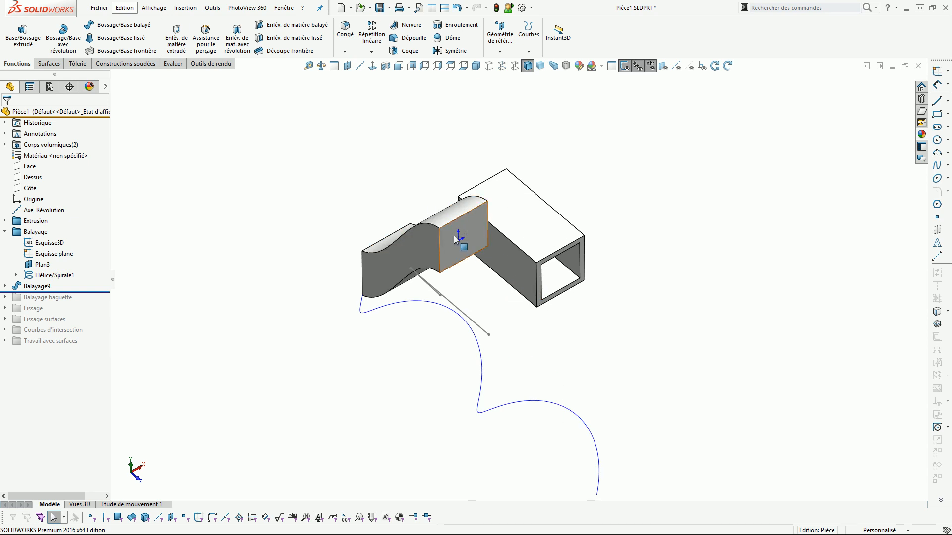
- Collapse the Balayage folder and roll the feature history forward to include the Balayage baguette folder
click(5, 232)
mouse_move(38, 249)
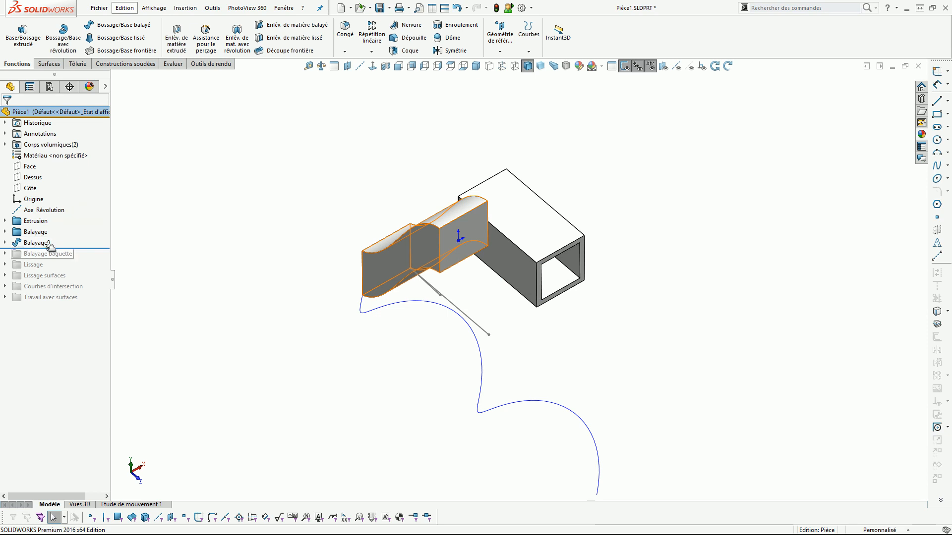
drag(85, 249, 116, 258)
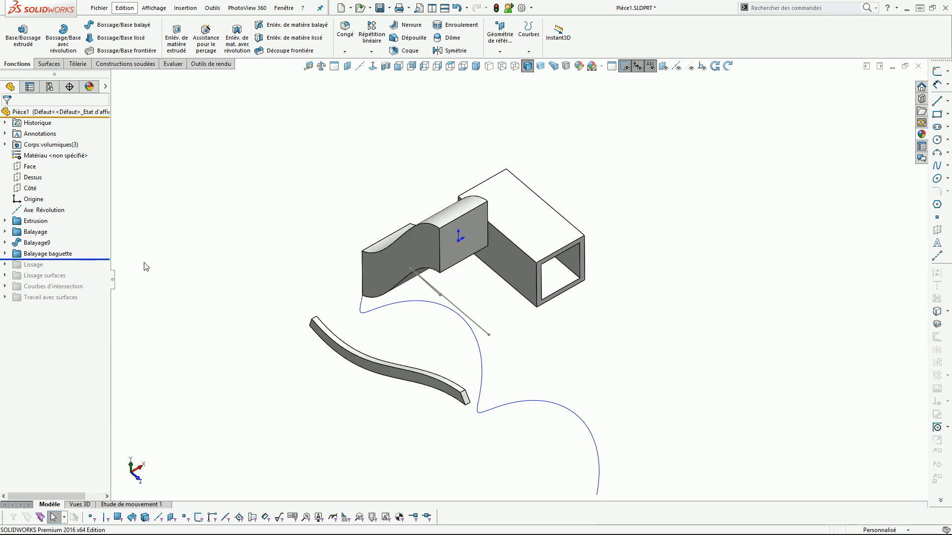
- Examine the long side face and the end face of the curved baguette body from several angles
middle_drag(391, 345, 409, 317)
scroll(400, 343, down, 6)
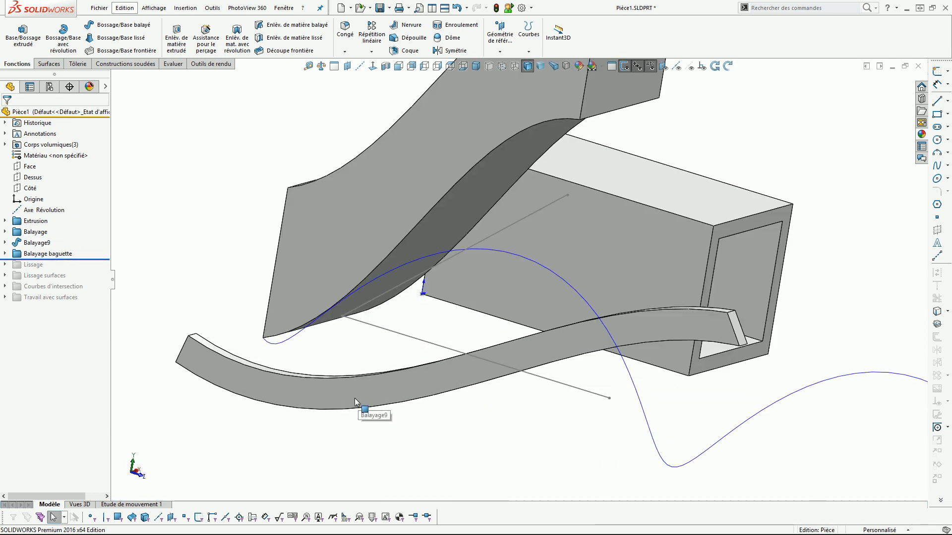
click(357, 383)
middle_drag(357, 382, 347, 325)
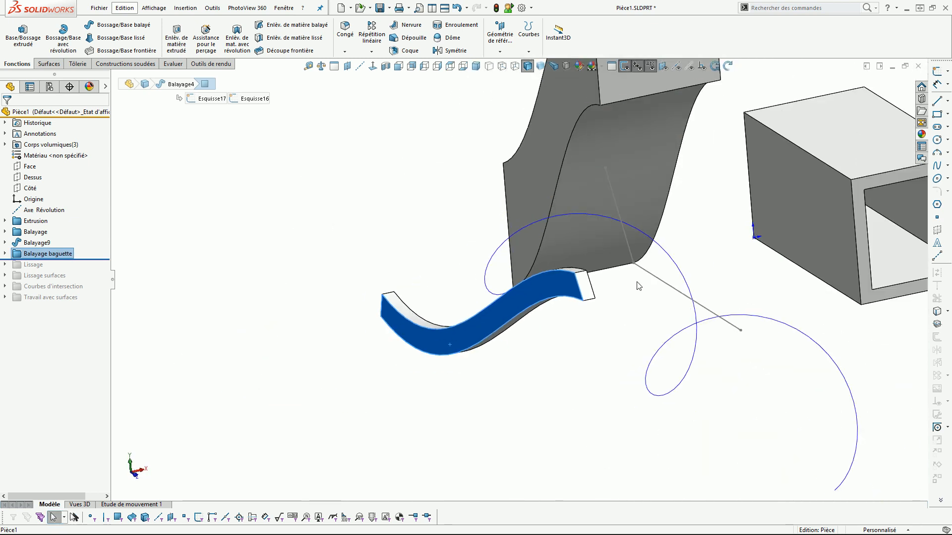
middle_drag(441, 331, 491, 322)
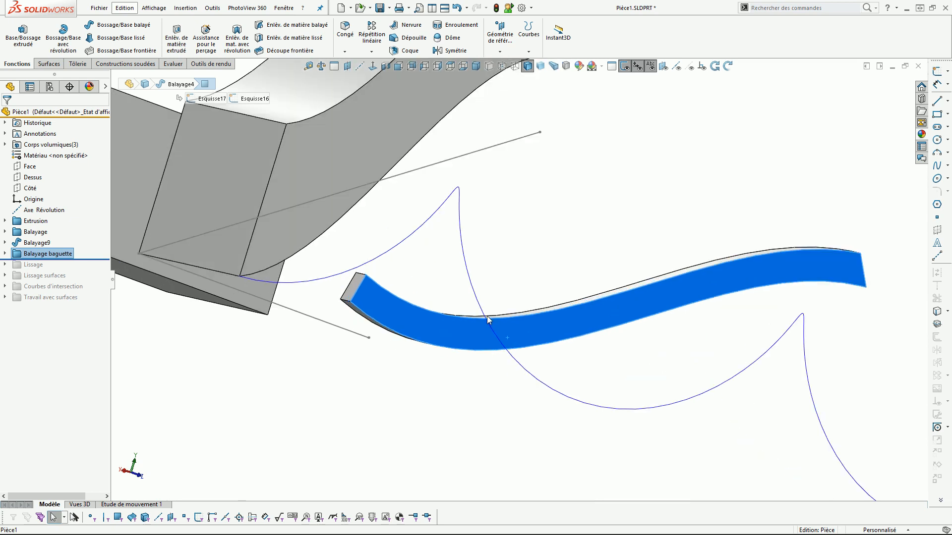
click(354, 286)
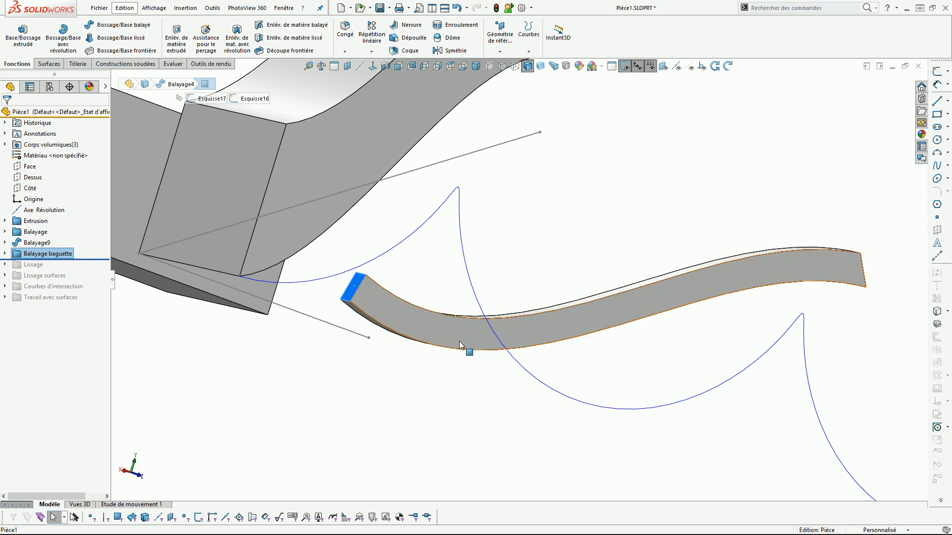
middle_drag(593, 314, 433, 360)
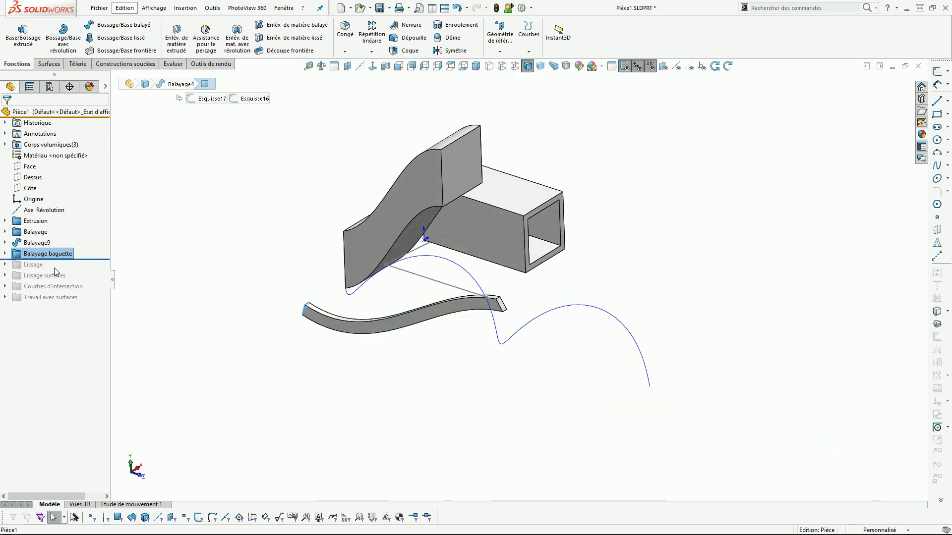
- Delete the extruded cut Enlèv. mat.-Extru.3 in the Balayage baguette folder and its sketch Esquisse18
click(6, 254)
click(38, 298)
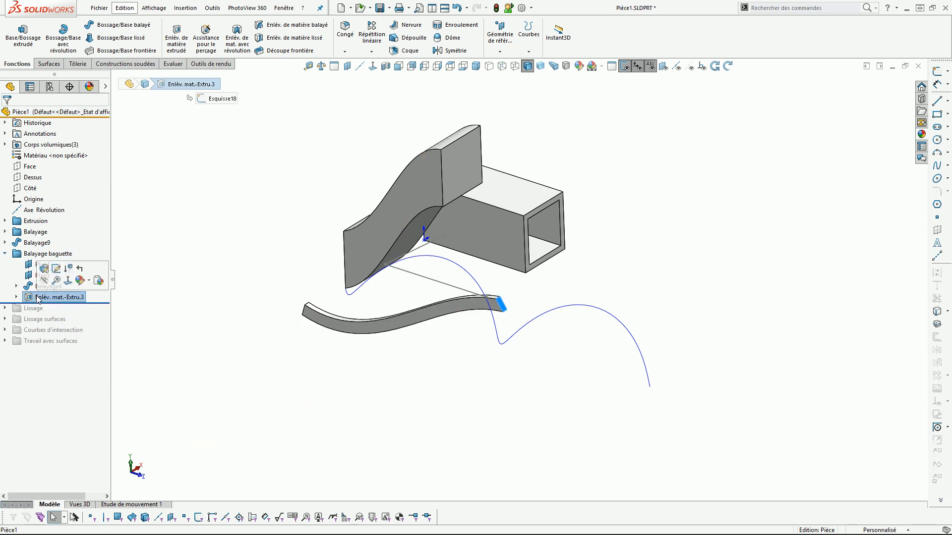
key(Delete)
click(348, 219)
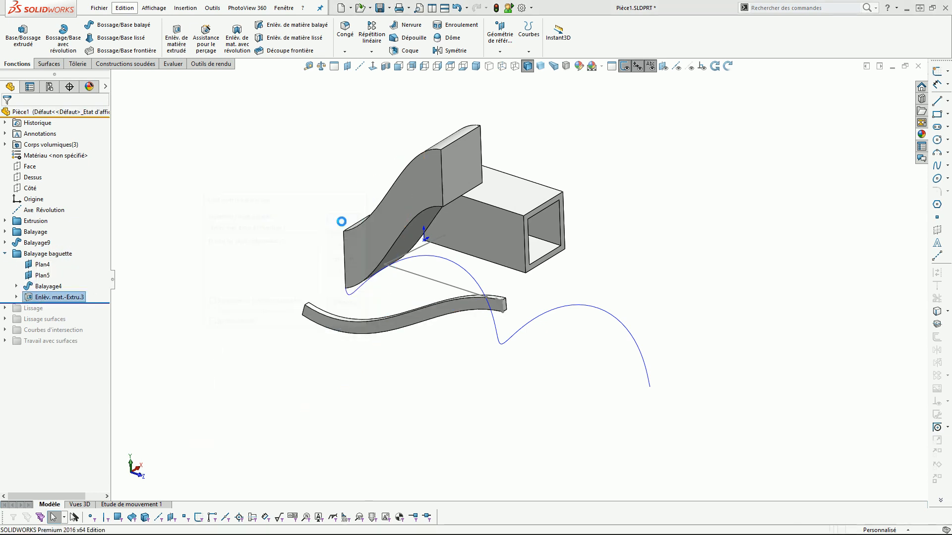
click(48, 298)
key(Delete)
click(337, 218)
- Delete the swept feature Balayage4 from the Balayage baguette folder
click(48, 288)
key(Delete)
click(342, 222)
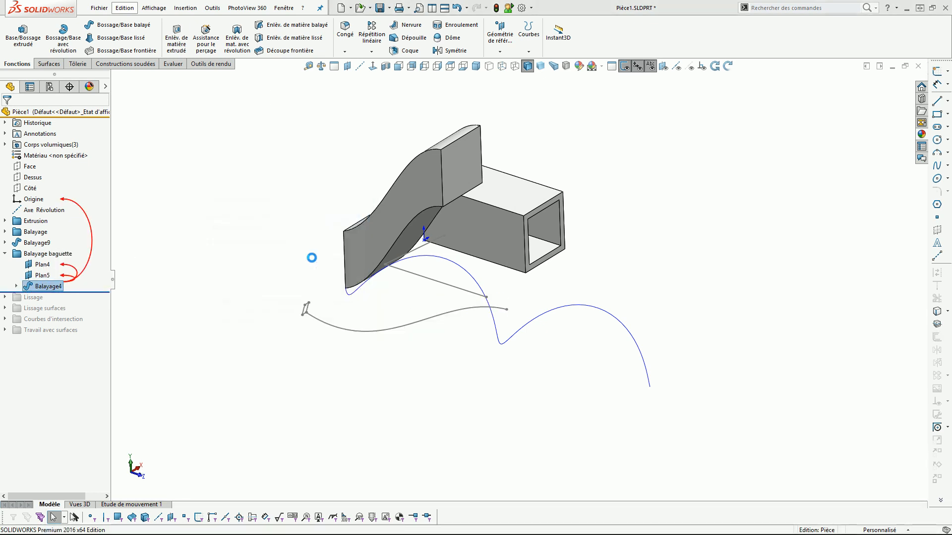
- Delete the baguette's profile sketch Esquisse17 and its reference plane Plan5
scroll(332, 322, down, 3)
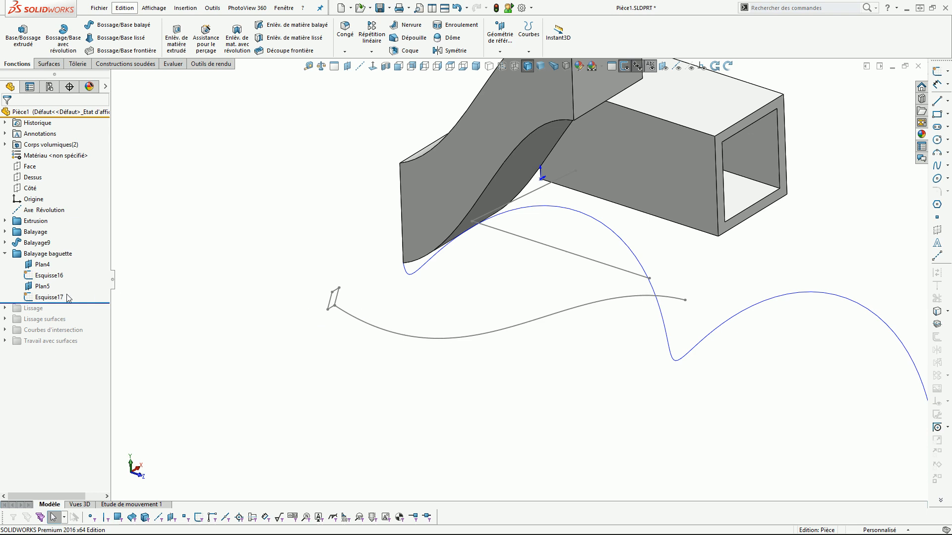
click(50, 297)
key(Delete)
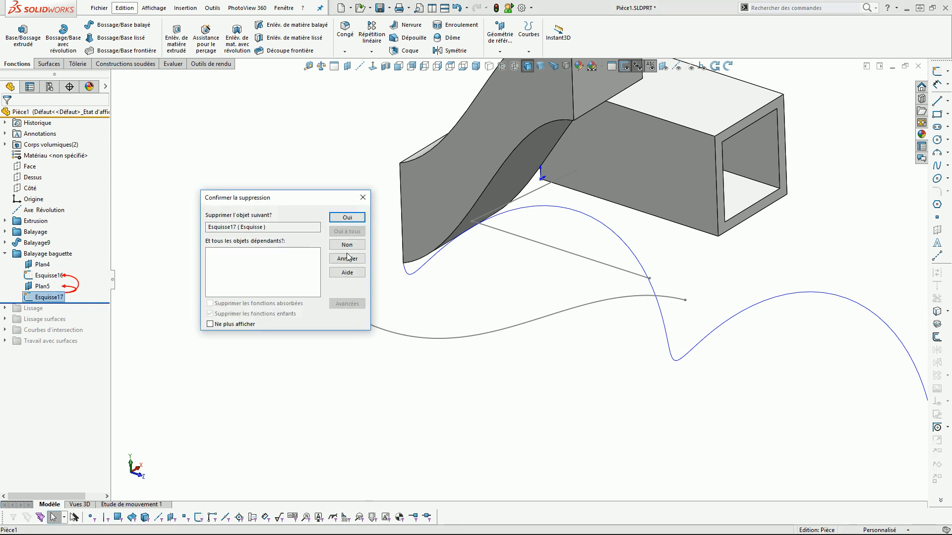
click(347, 217)
click(42, 286)
key(Delete)
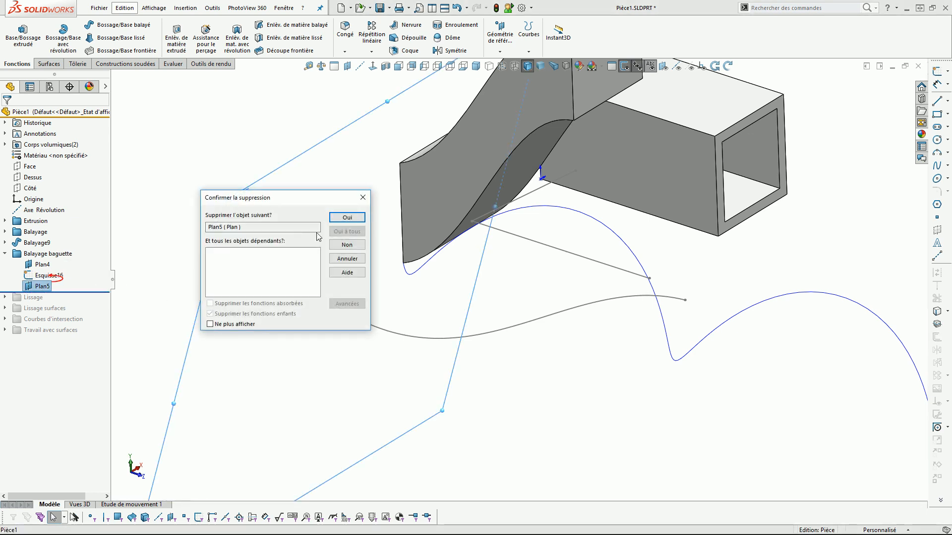
click(347, 217)
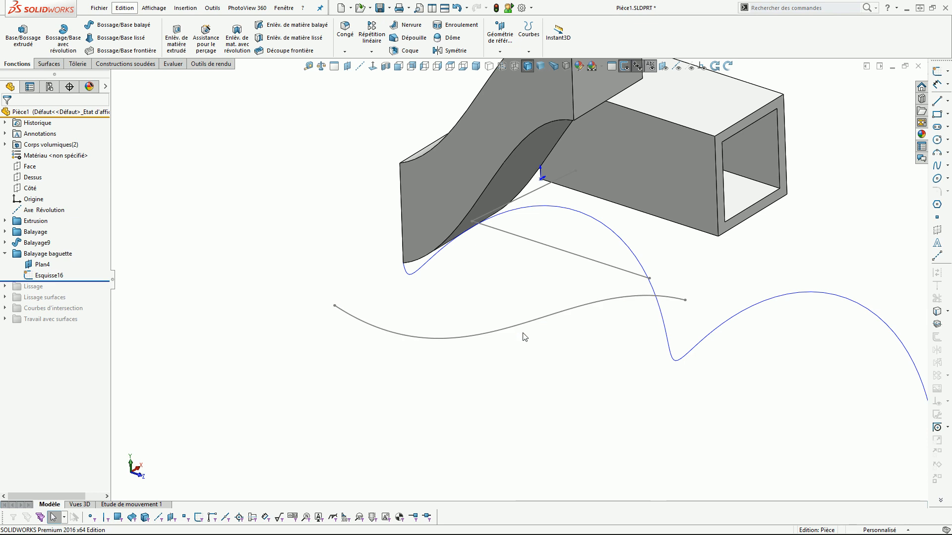
- Create a reference plane through the spline's start point in Esquisse16, perpendicular to the spline
scroll(552, 336, down, 2)
scroll(549, 297, up, 3)
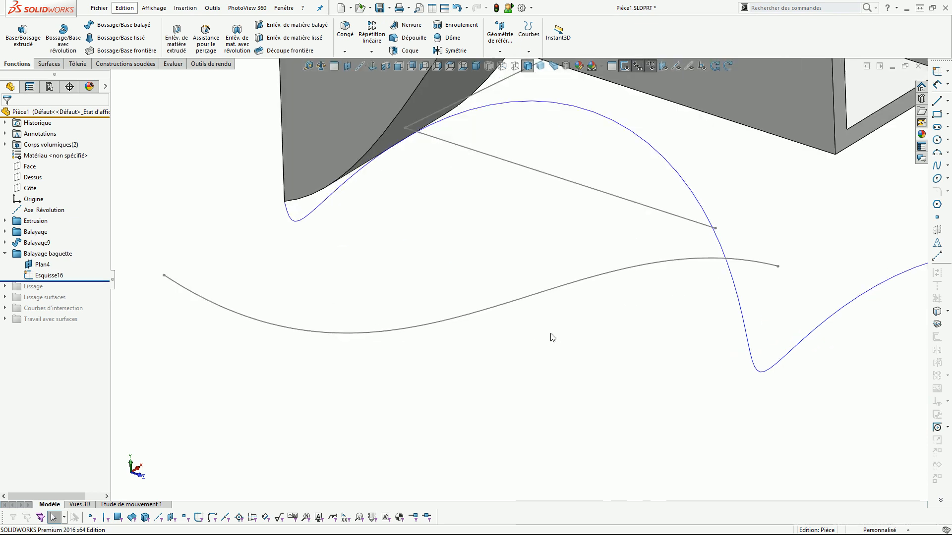
scroll(544, 255, down, 2)
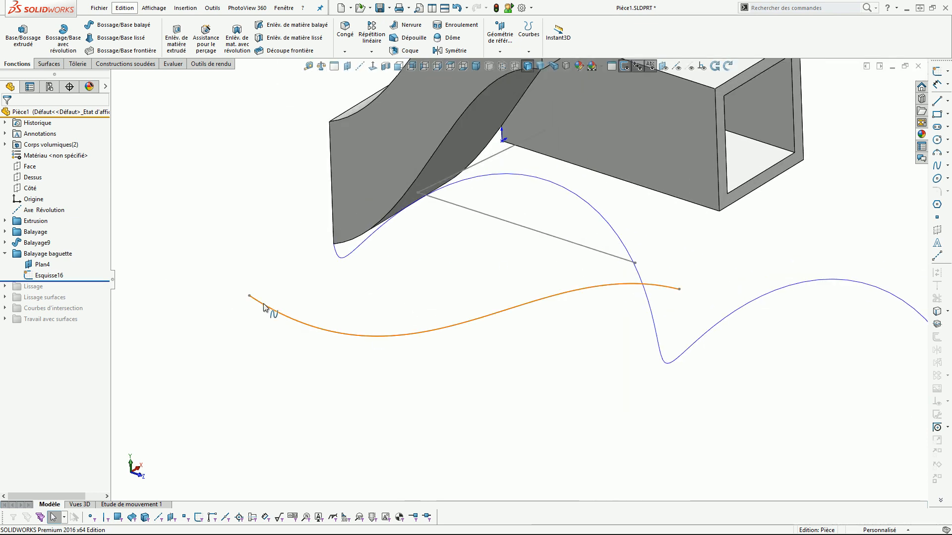
click(249, 297)
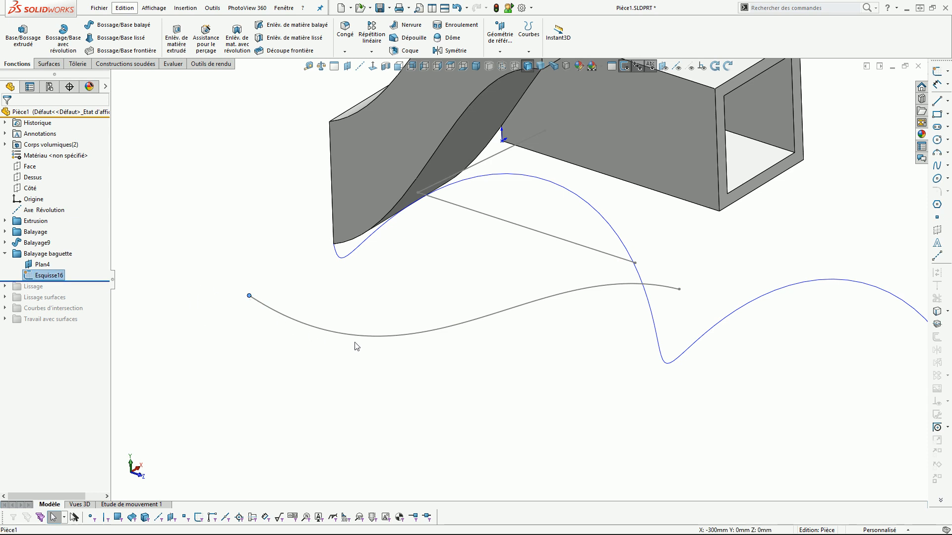
scroll(267, 333, up, 3)
key(Escape)
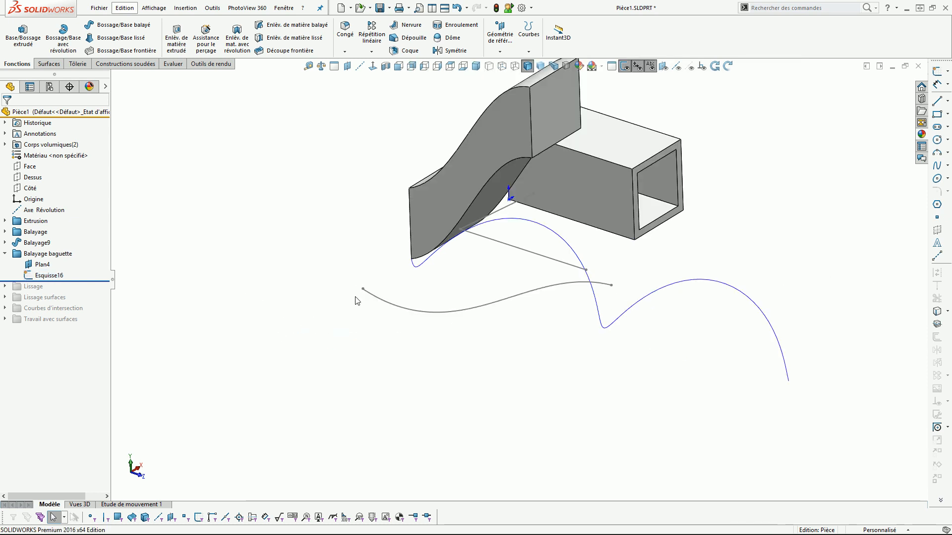
click(363, 290)
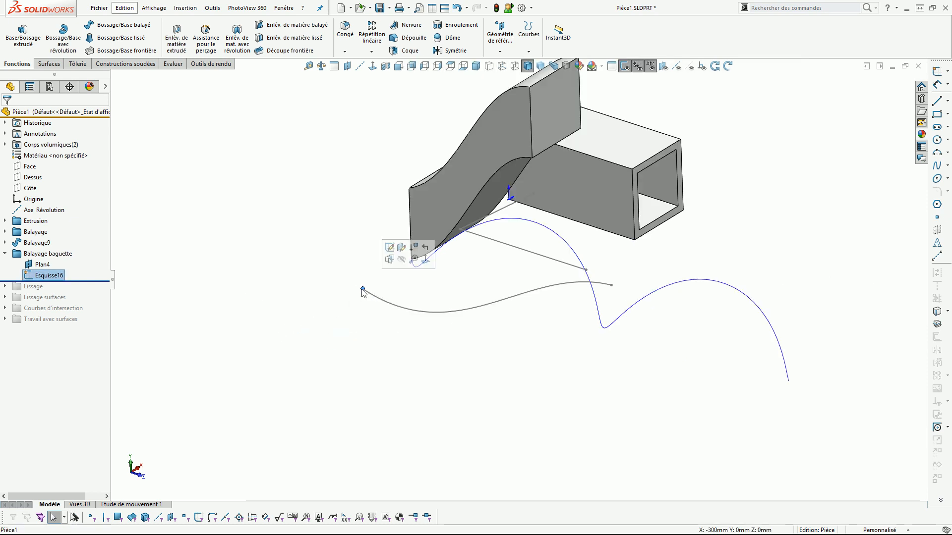
click(347, 67)
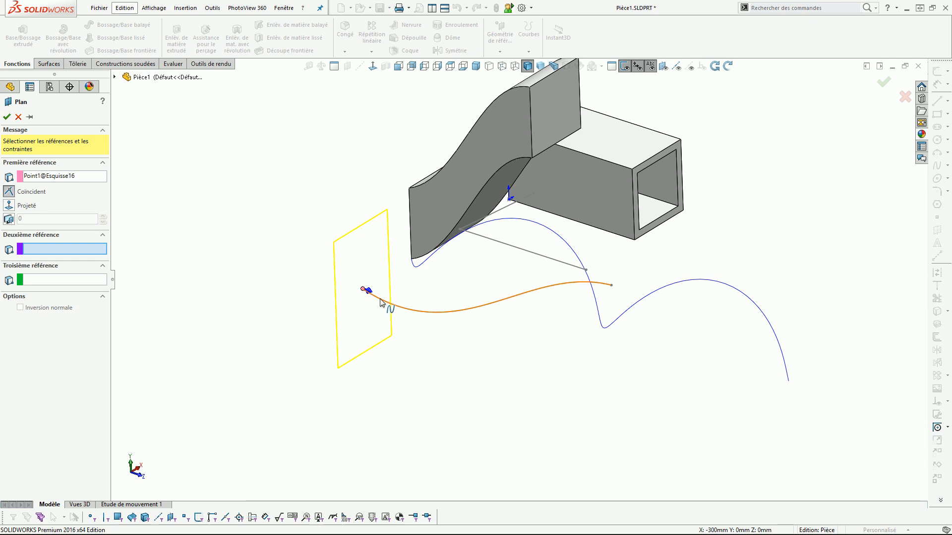
click(381, 303)
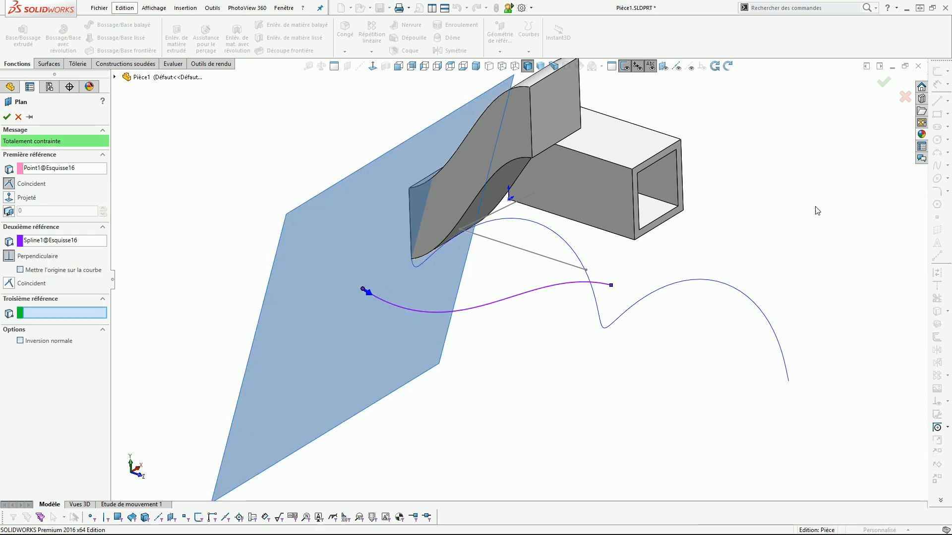
click(882, 83)
- On the new perpendicular plane, sketch a corner rectangle about 51 by 54 mm starting from the spline's start point
middle_drag(478, 318, 553, 351)
click(938, 72)
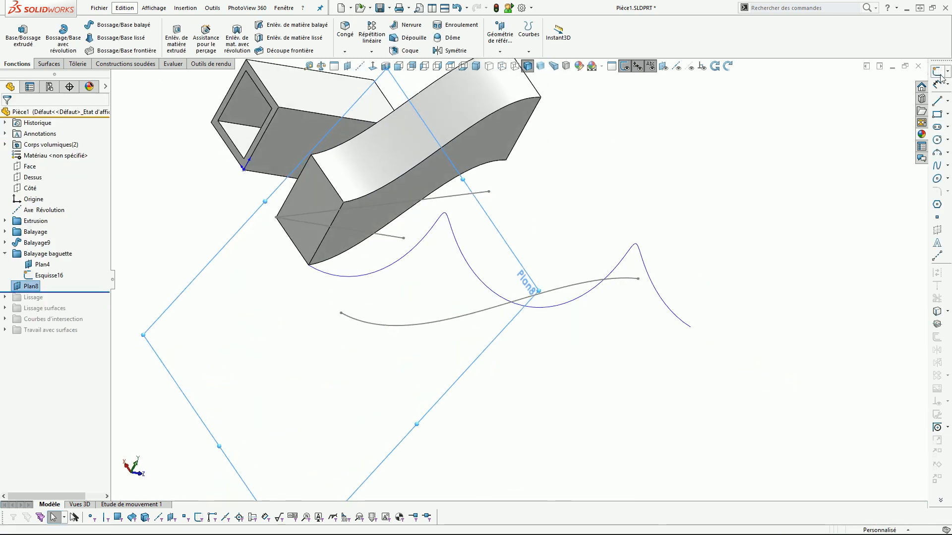
click(937, 115)
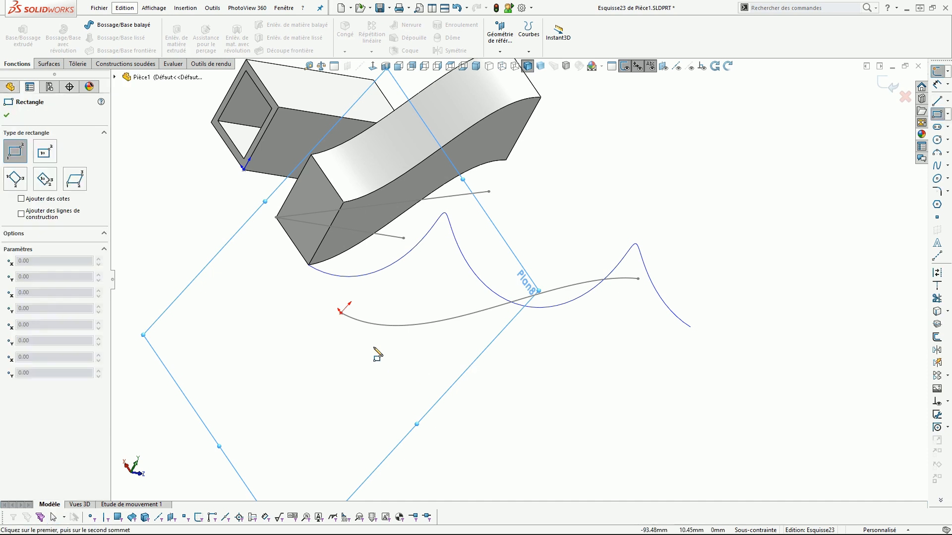
drag(340, 312, 385, 306)
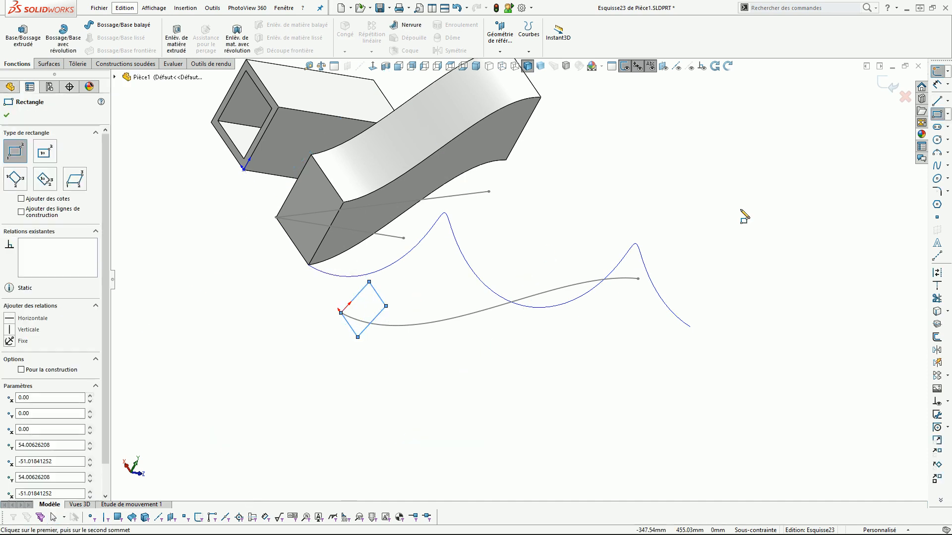
- Dimension the vertical side of the rectangular profile, about 54 mm long, to 10 mm
click(936, 84)
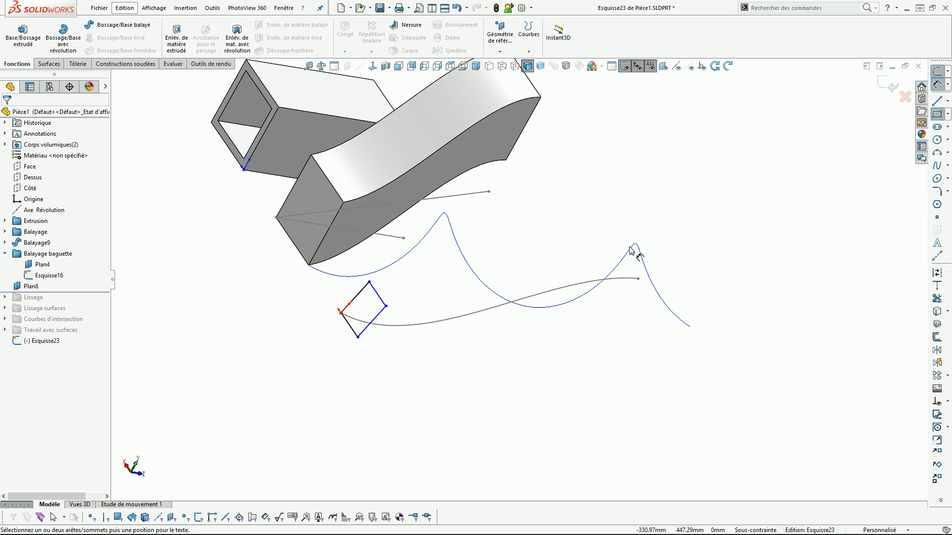
click(369, 324)
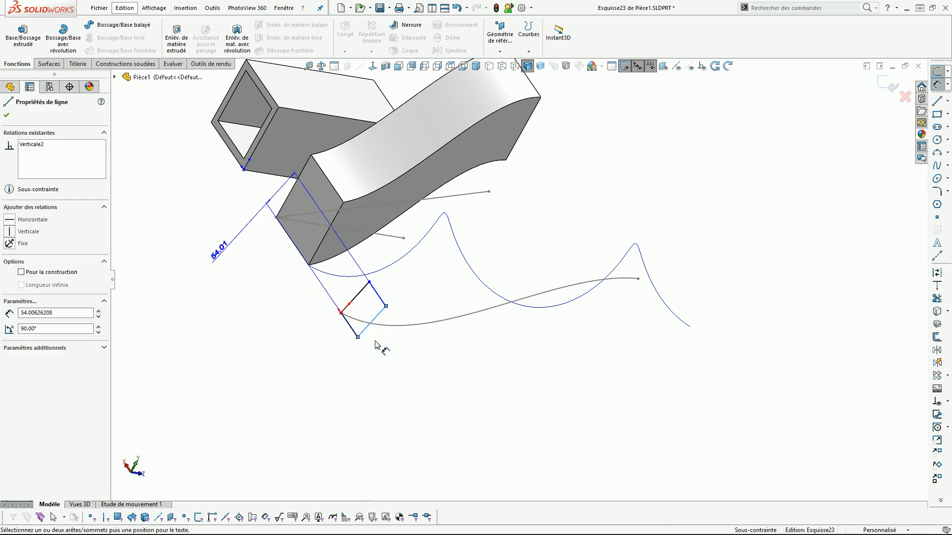
click(378, 347)
text(10)
key(Return)
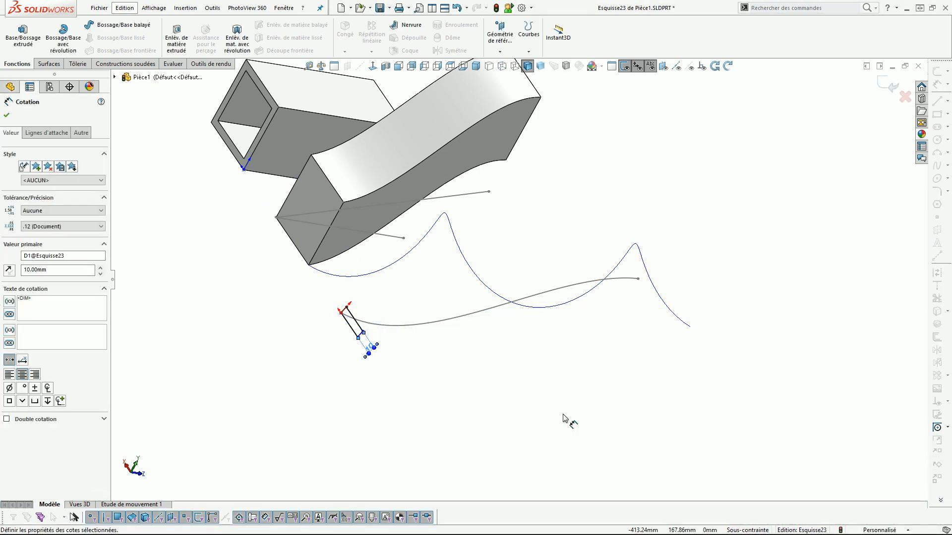
- Dimension the rectangle's horizontal side to 4 mm and exit the profile sketch
scroll(357, 297, down, 5)
click(362, 276)
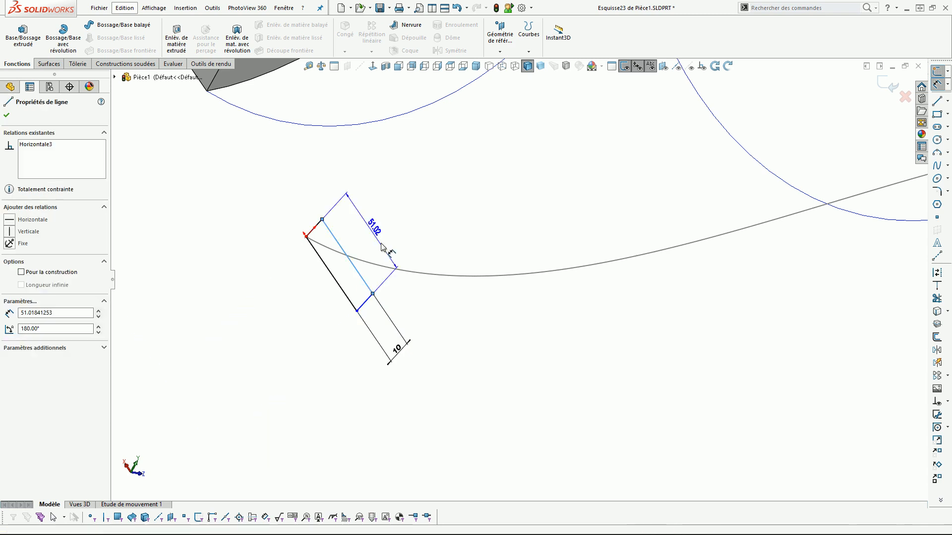
click(386, 243)
text(4)
key(Return)
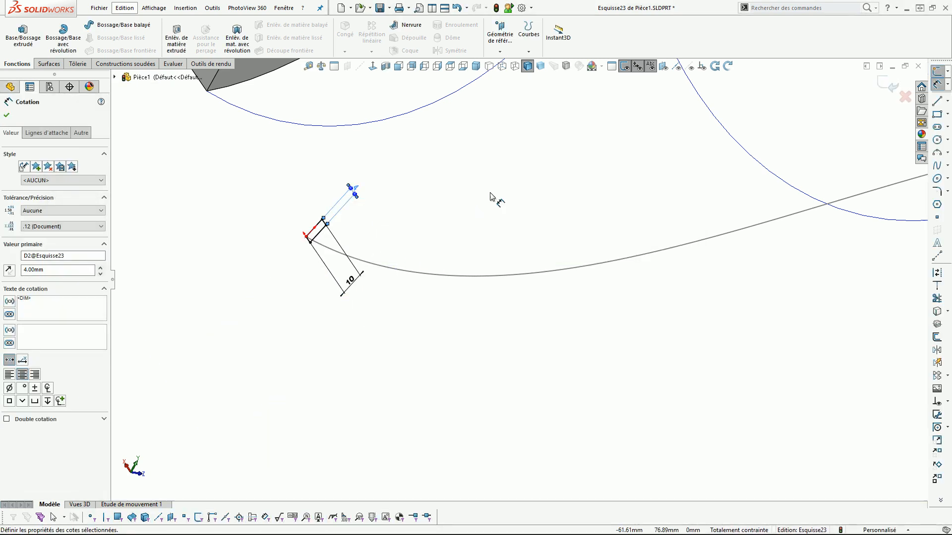
scroll(484, 213, up, 5)
click(889, 85)
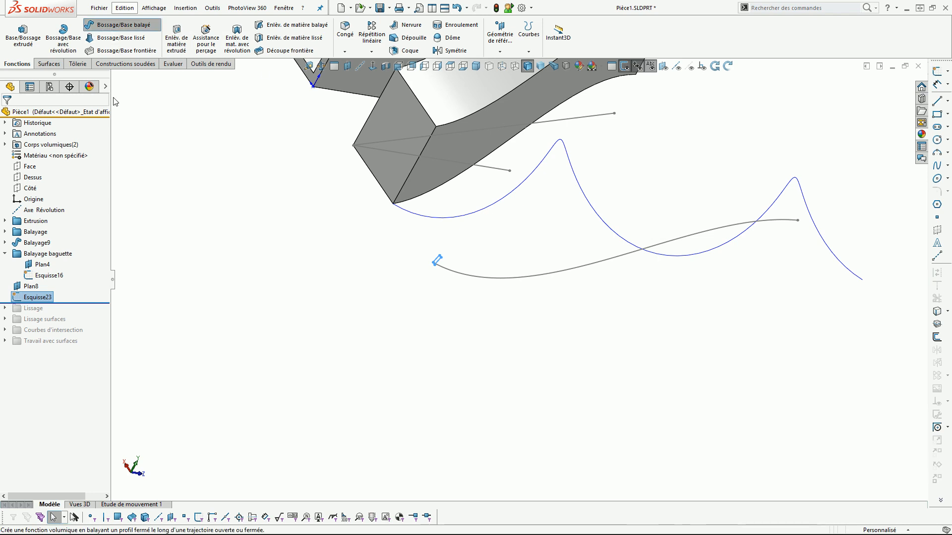
- Create a swept boss from profile Esquisse23 along the spline path Esquisse16
click(109, 26)
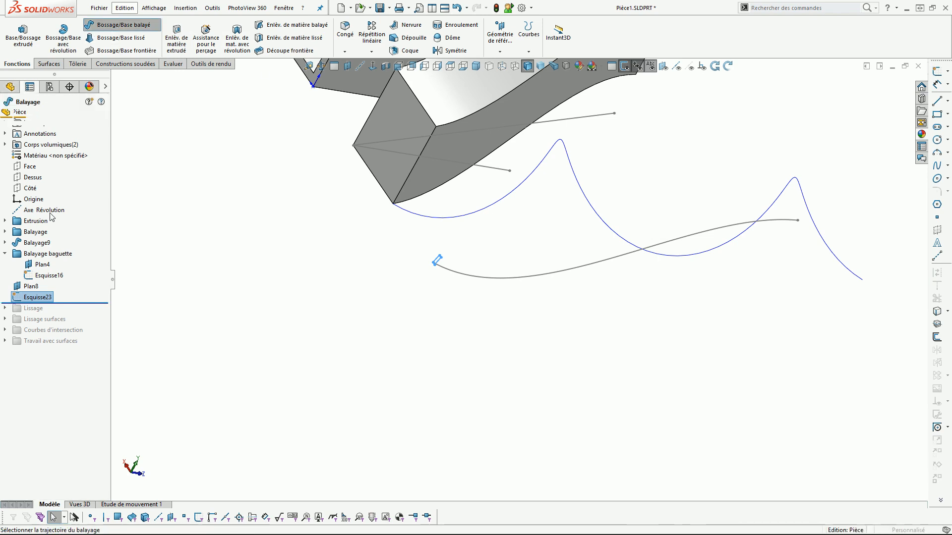
click(522, 280)
middle_drag(537, 300, 401, 221)
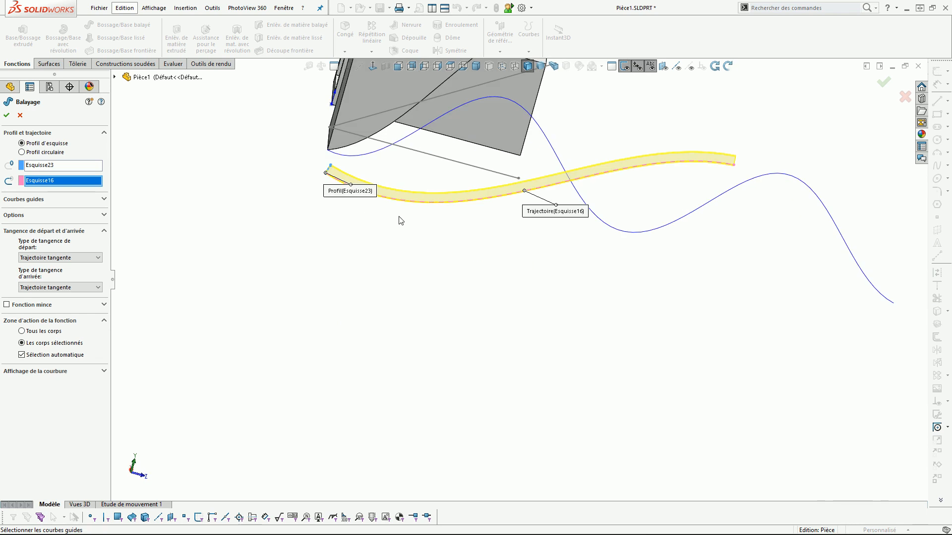
scroll(488, 160, down, 5)
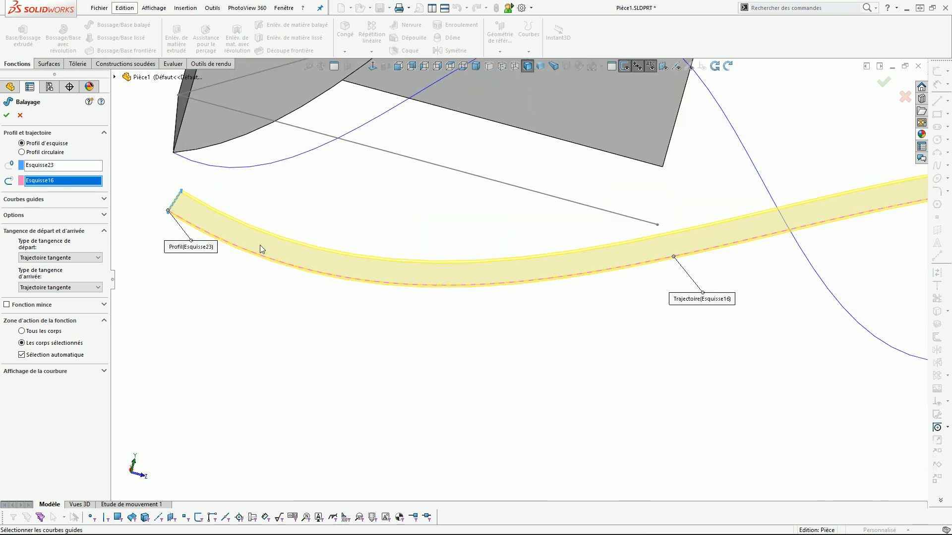
scroll(415, 266, up, 5)
scroll(616, 277, down, 8)
scroll(625, 255, down, 3)
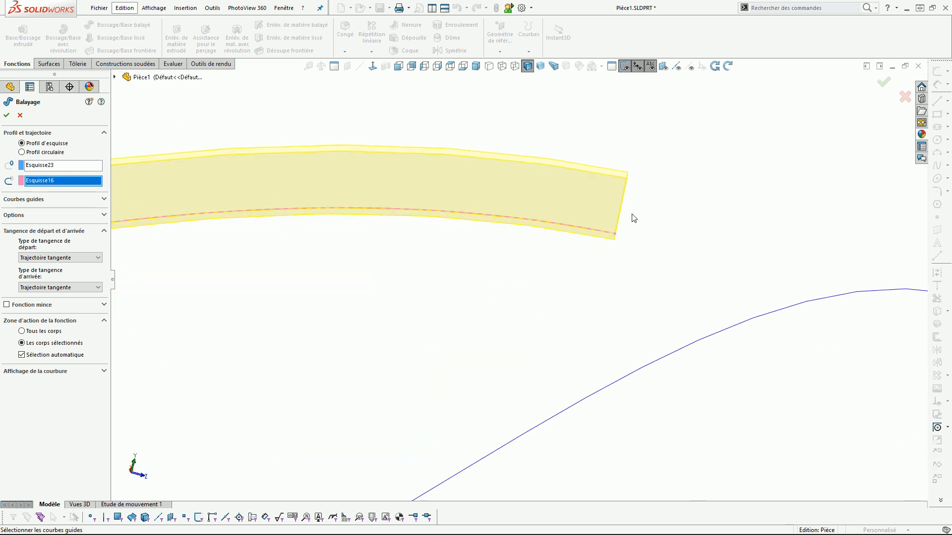
scroll(626, 267, up, 8)
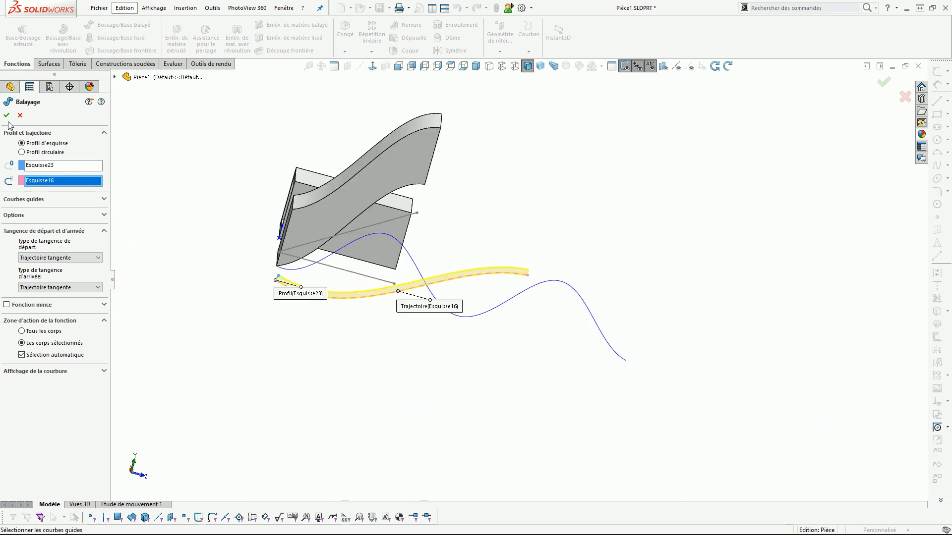
click(6, 116)
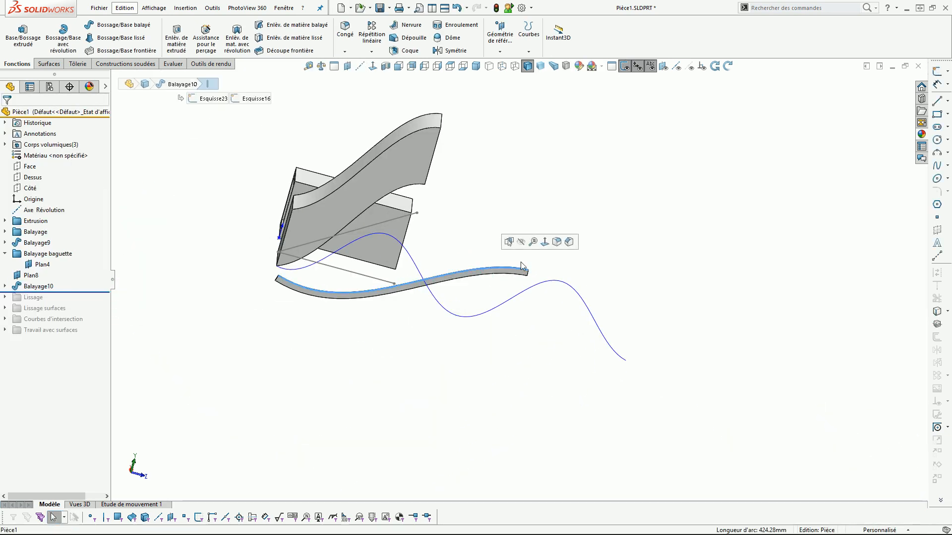
- Sketch a slanted line about 12 mm long on the baguette's side face, from the far end's lower corner to the upper edge
middle_drag(447, 269, 439, 254)
scroll(406, 249, down, 10)
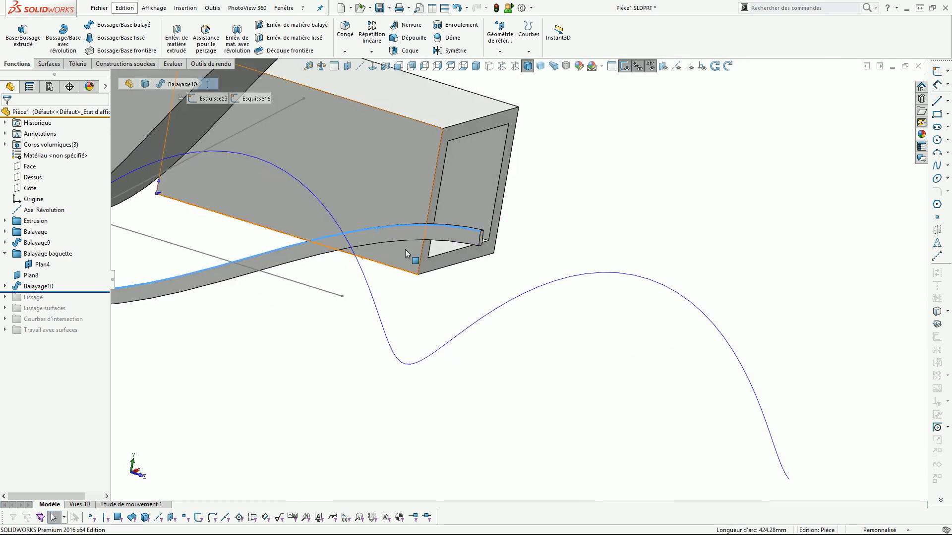
middle_drag(486, 235, 558, 255)
click(557, 255)
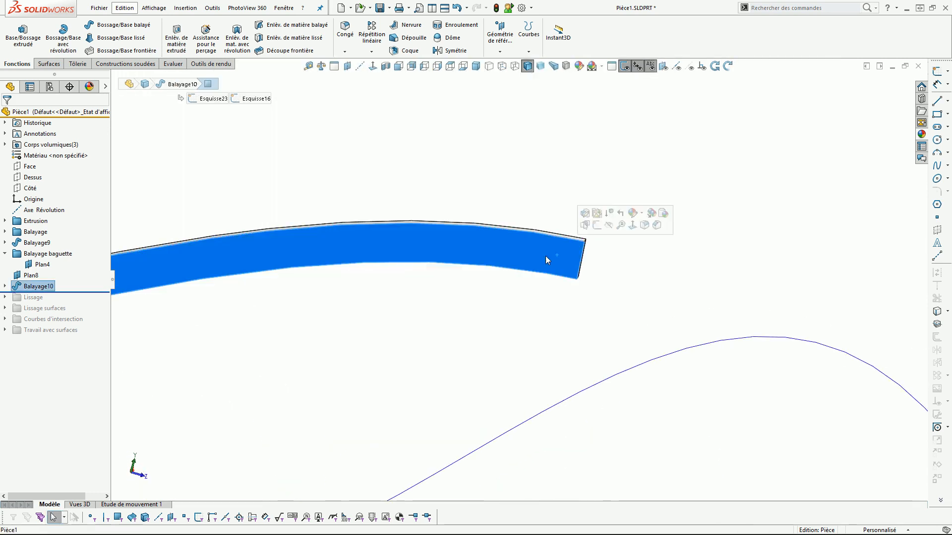
click(936, 71)
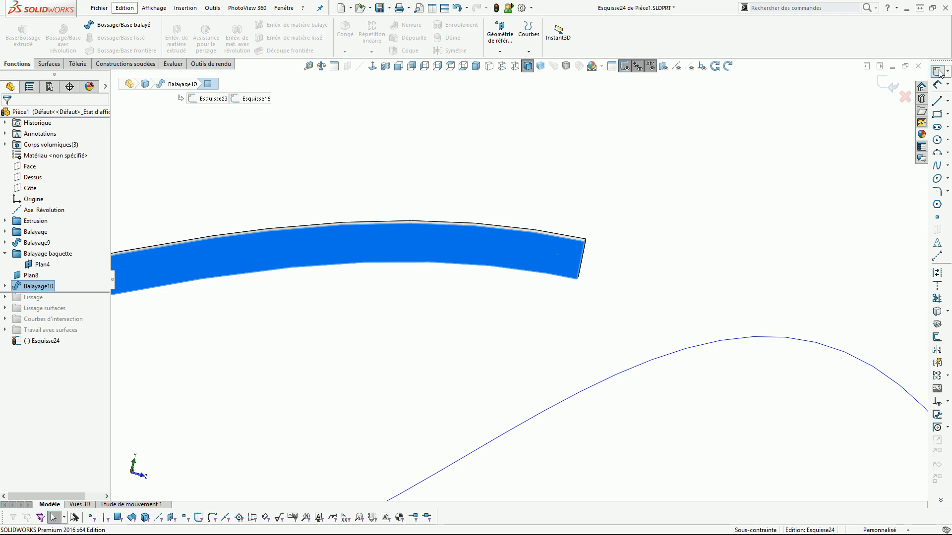
click(937, 101)
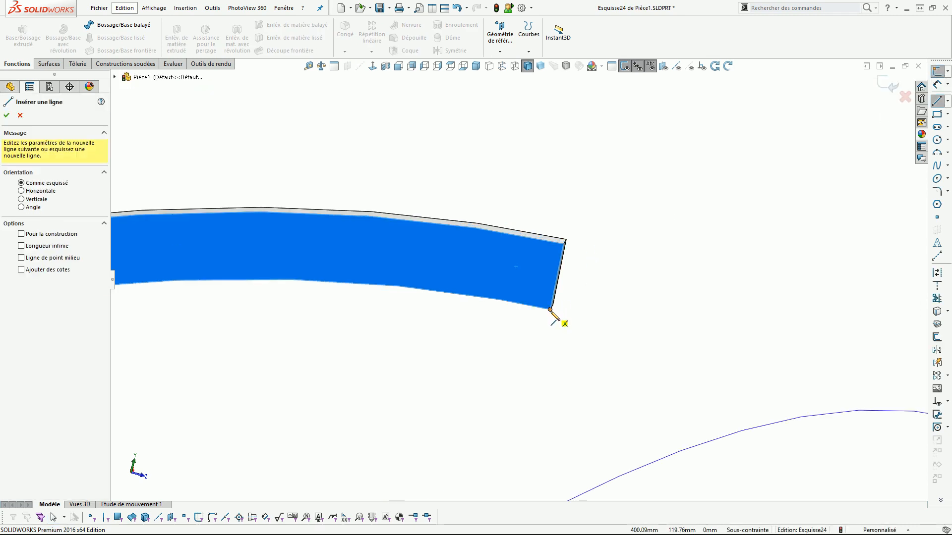
click(550, 309)
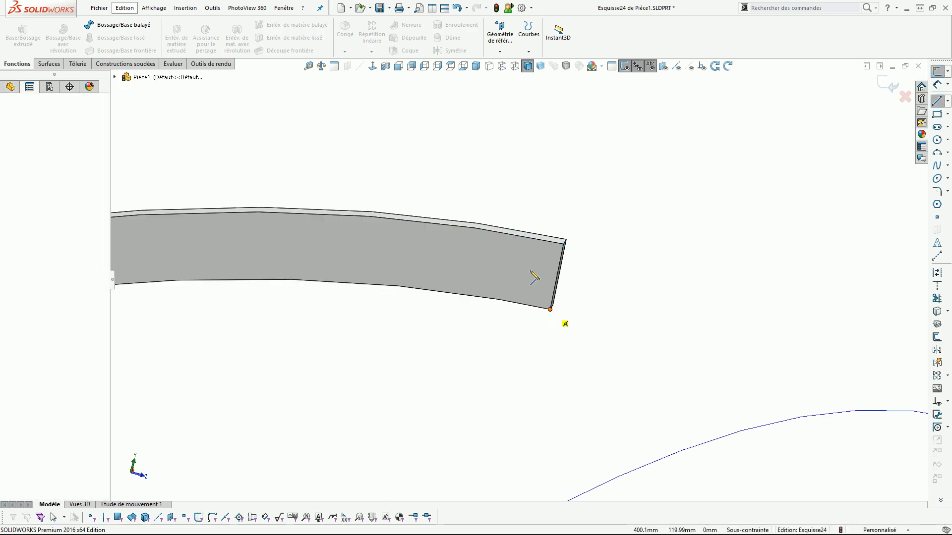
click(518, 235)
key(Escape)
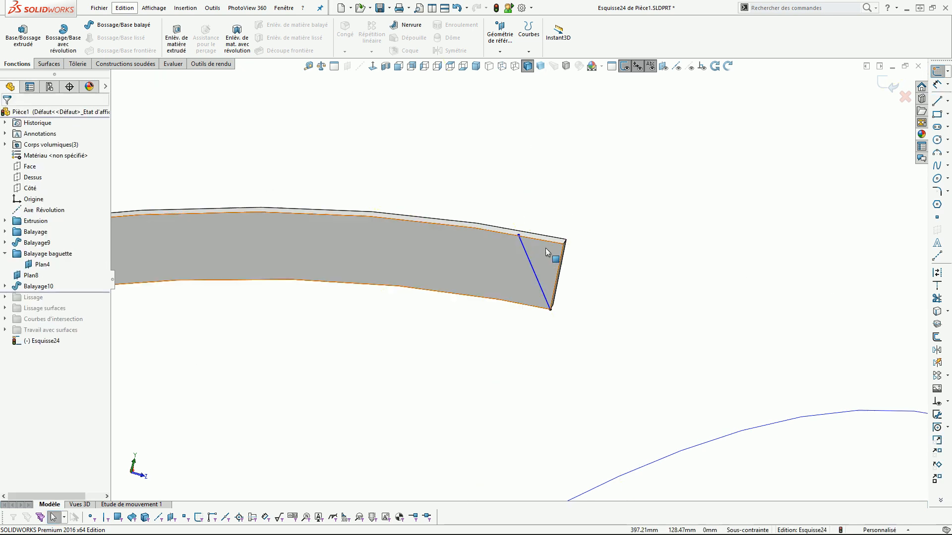
- Convert the face's upper edge and end edge into the sketch, and trim the upper one beyond the slanted line
click(538, 240)
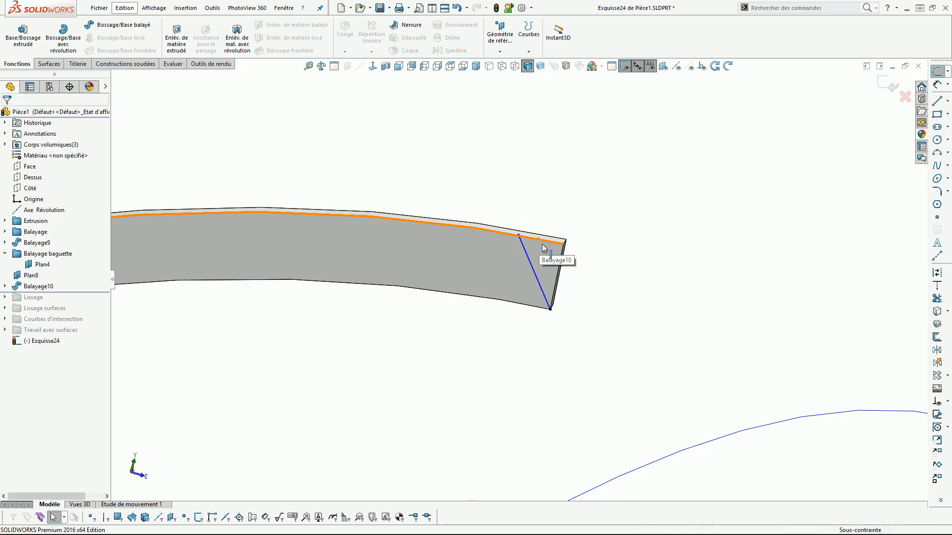
ctrl+click(558, 271)
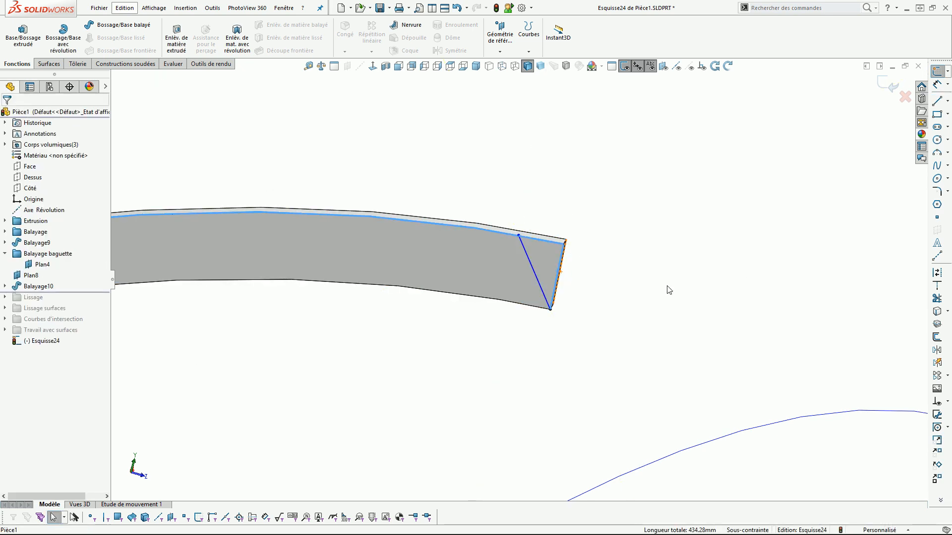
click(939, 311)
click(534, 268)
scroll(537, 260, down, 3)
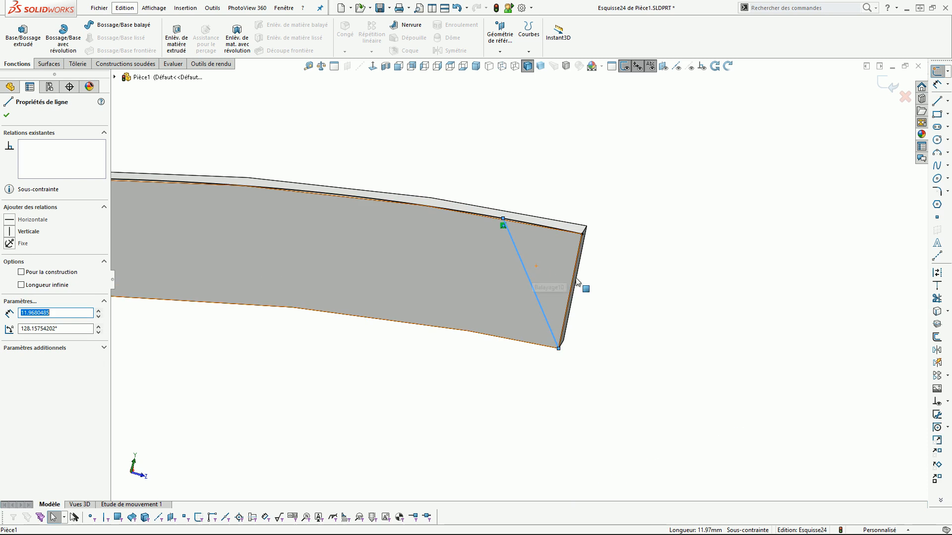
click(936, 298)
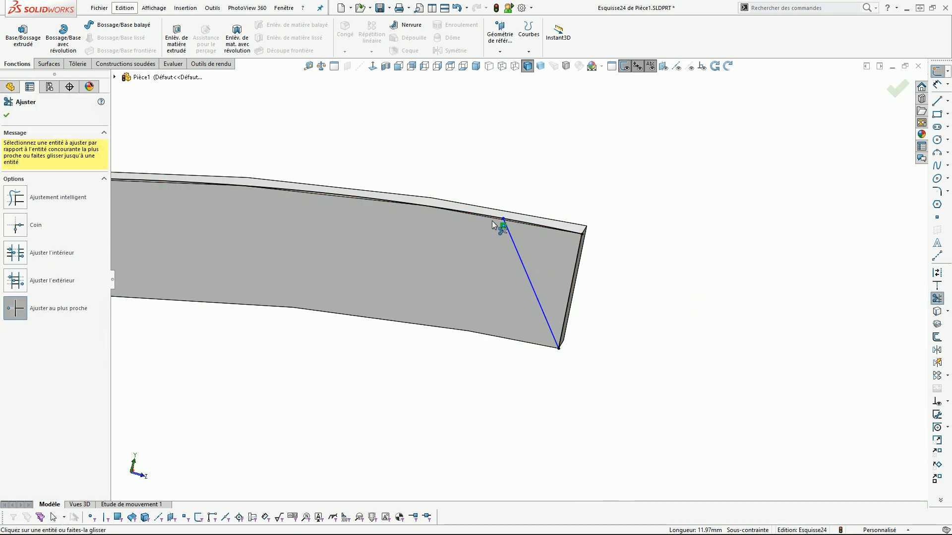
click(492, 218)
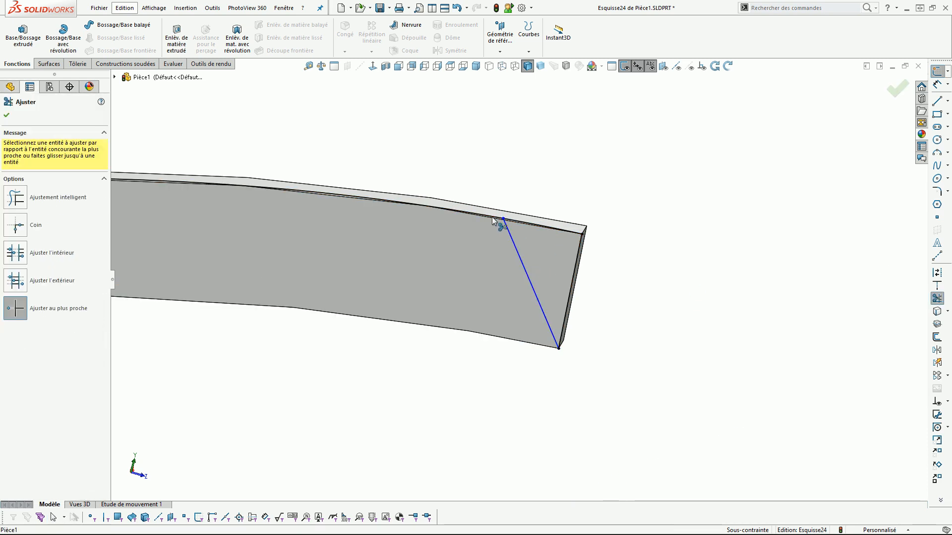
- Dimension the angle between the end edge and the slanted line to 20°
click(938, 84)
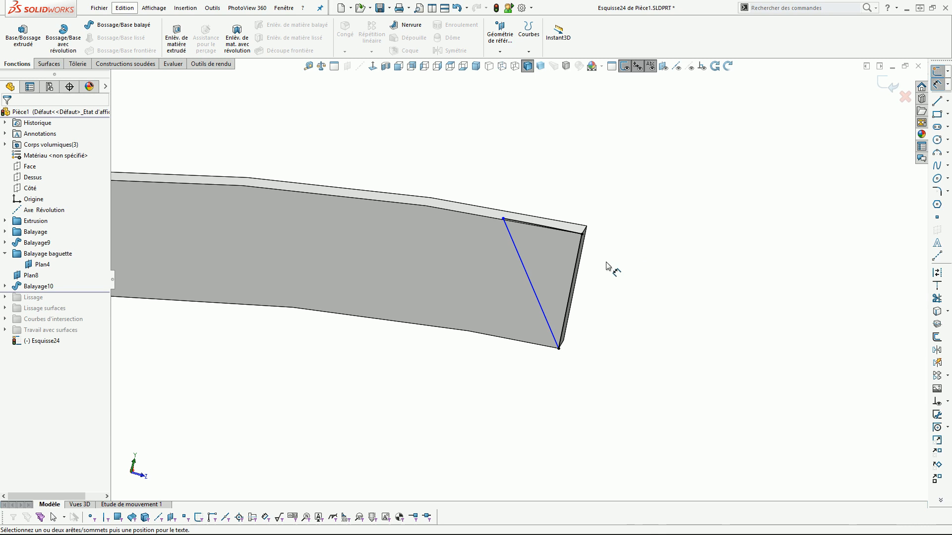
click(573, 276)
click(534, 292)
click(528, 186)
text(20)
key(Return)
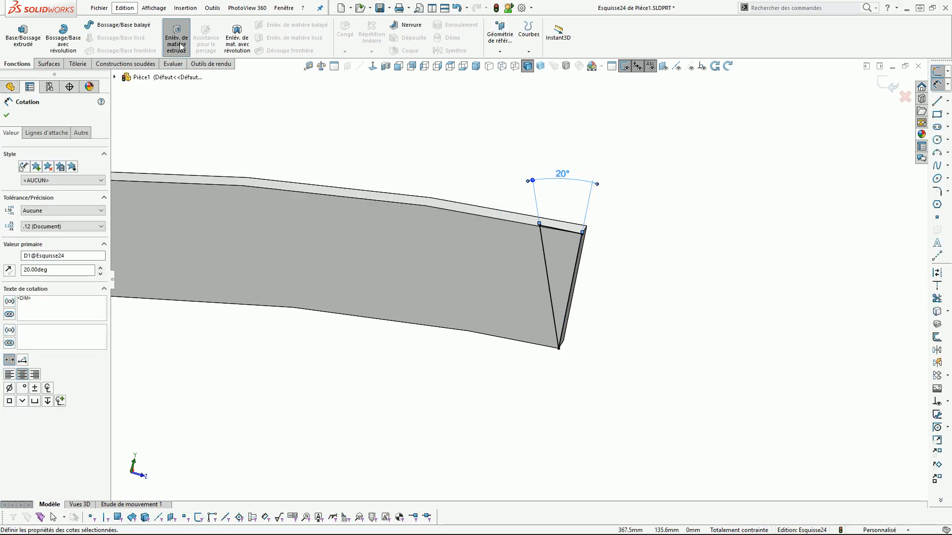
- Cut-extrude the triangular sketch through all (A travers tout), limiting the affected bodies to the swept baguette Balayage10
click(176, 35)
click(36, 178)
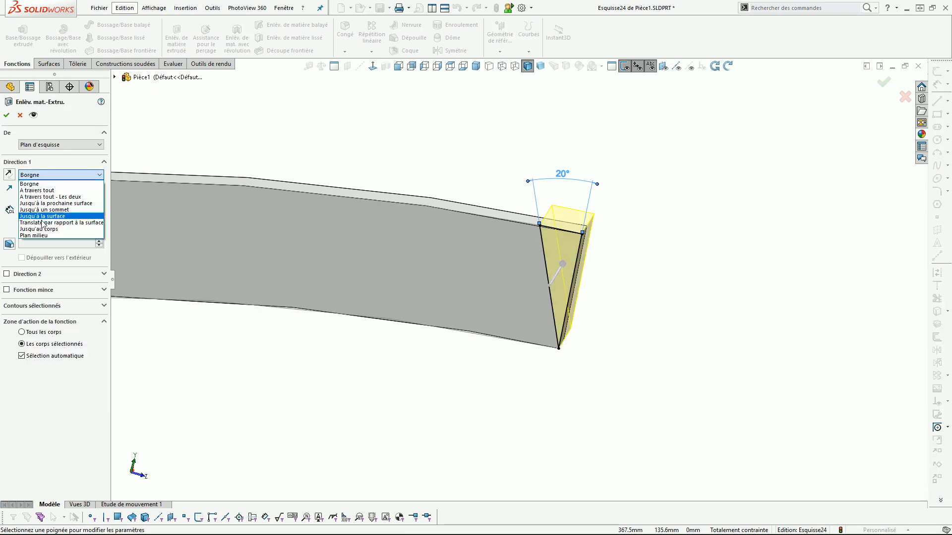
click(36, 190)
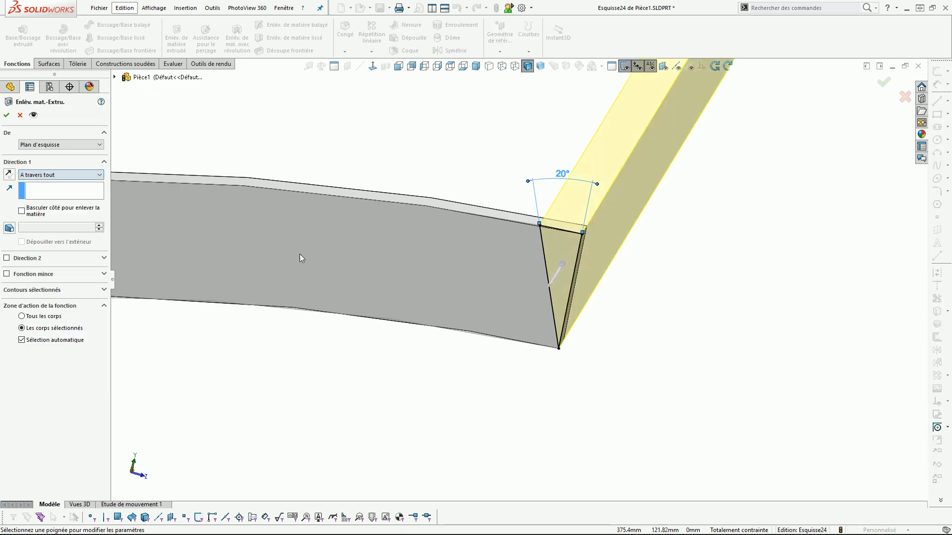
scroll(384, 267, up, 6)
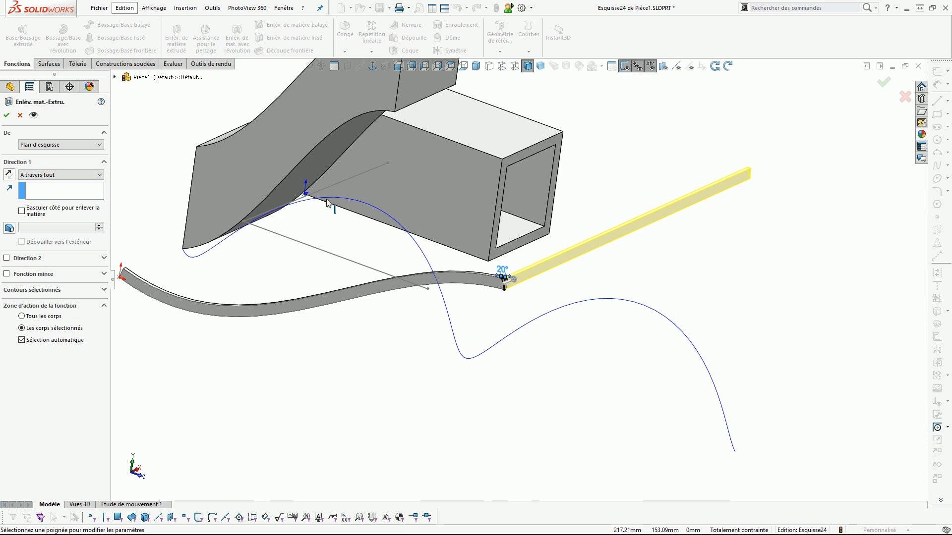
click(22, 340)
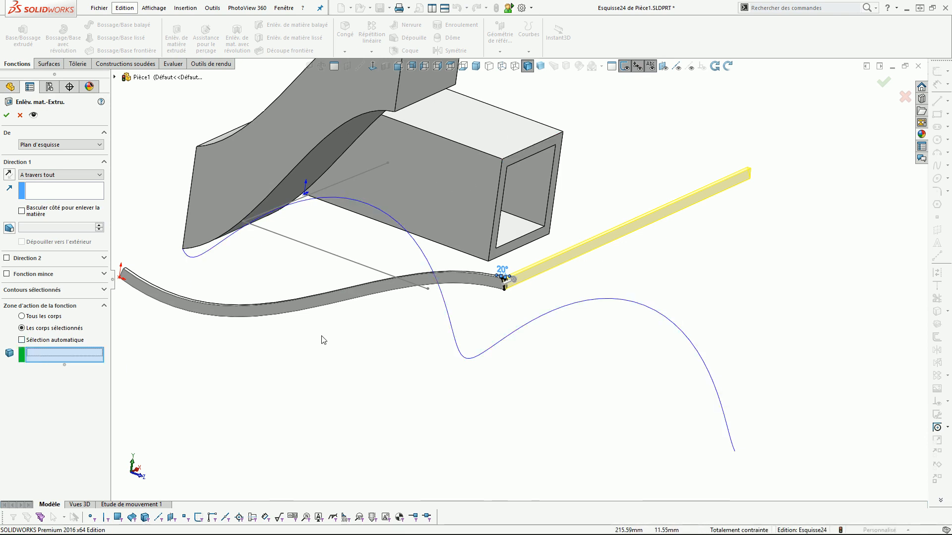
click(325, 301)
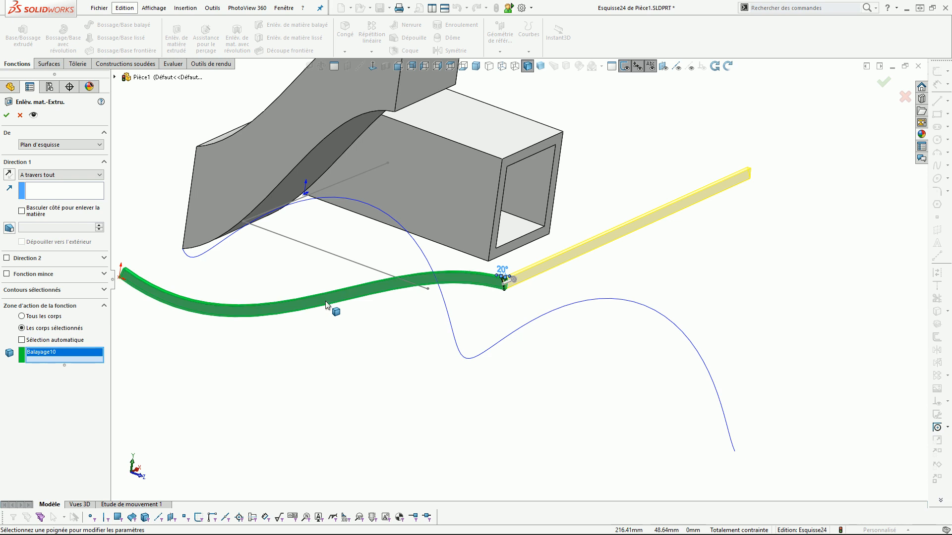
click(7, 114)
- Examine the angled end cut and the overall shape of the swept baguette
scroll(529, 281, down, 6)
middle_click(419, 287)
middle_drag(418, 287, 445, 256)
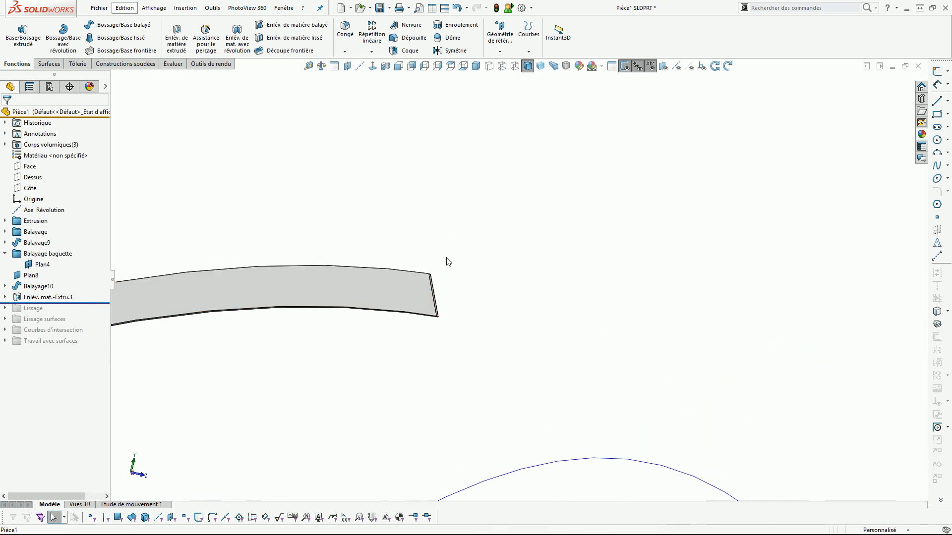
scroll(443, 272, up, 5)
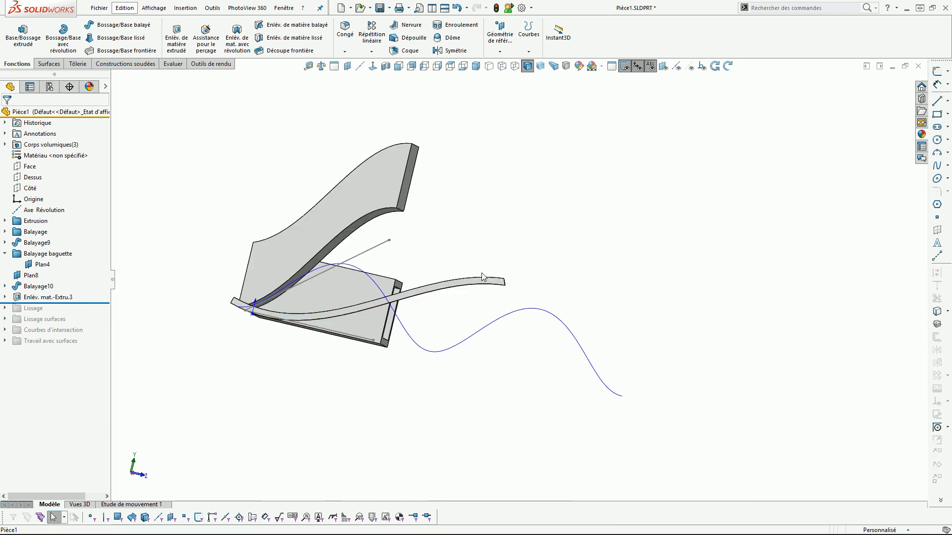
middle_drag(468, 273, 431, 334)
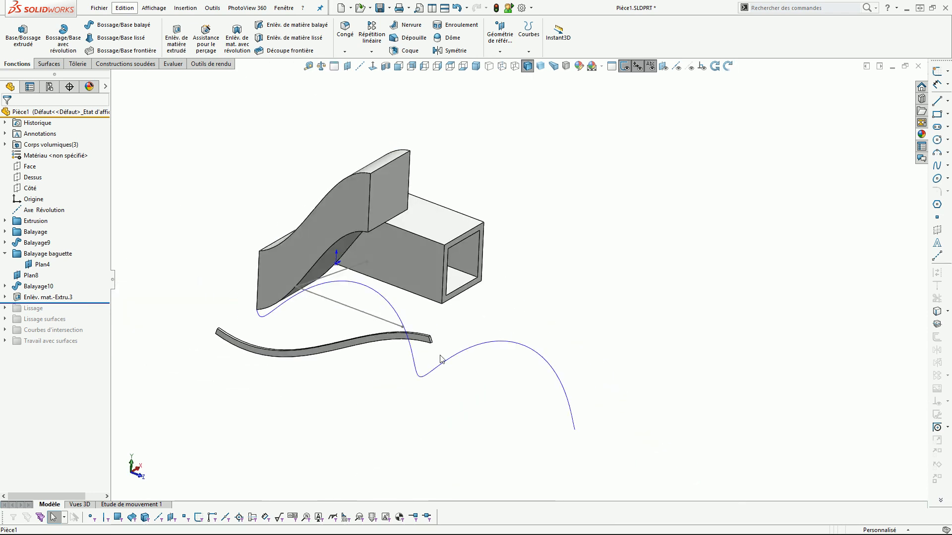
scroll(418, 352, down, 4)
scroll(453, 302, up, 4)
scroll(429, 290, down, 3)
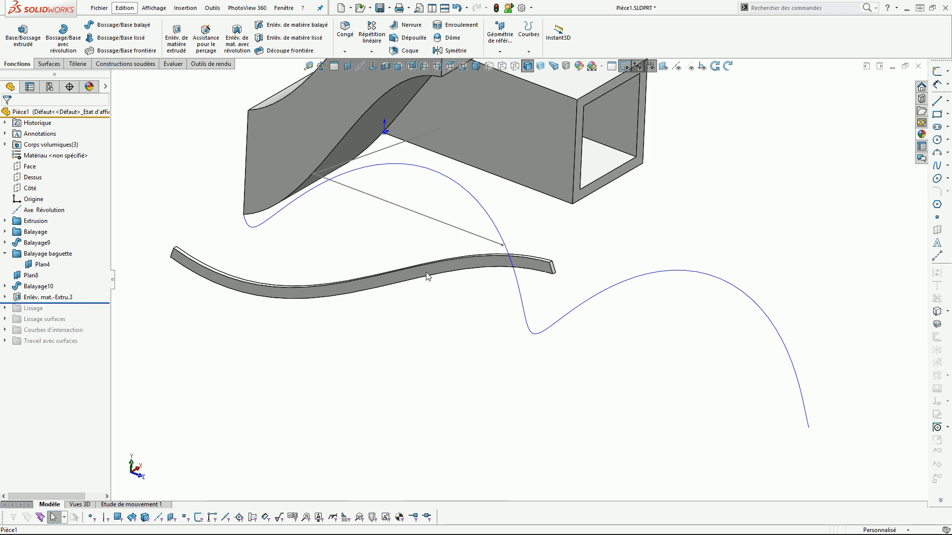
click(425, 272)
scroll(417, 315, up, 4)
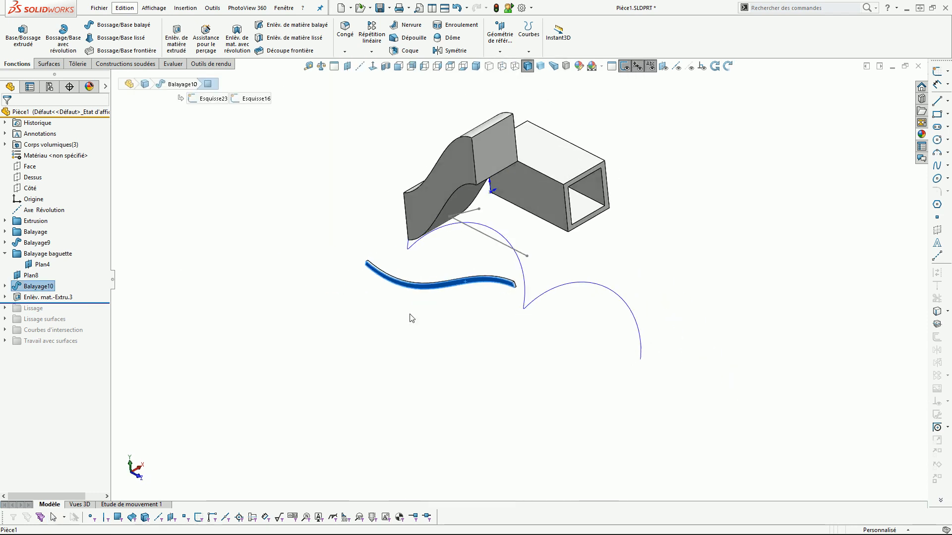
- Roll the feature history forward past the Lissage folder to bring in its loft sketches
scroll(432, 280, down, 3)
click(427, 263)
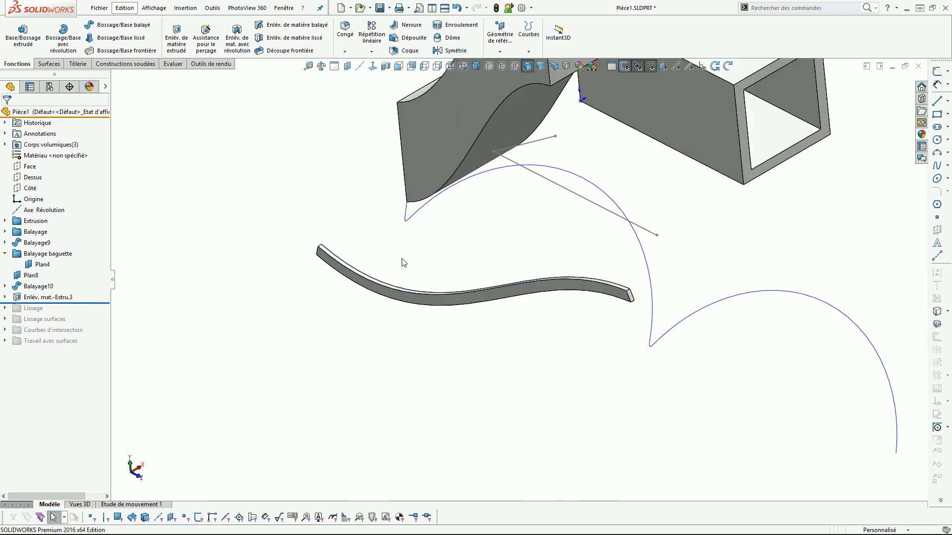
click(386, 292)
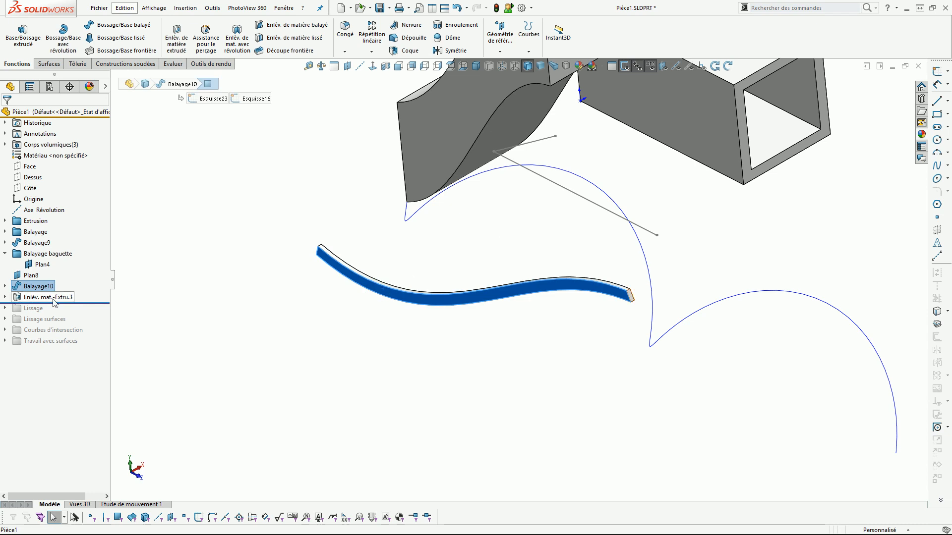
drag(59, 301, 57, 314)
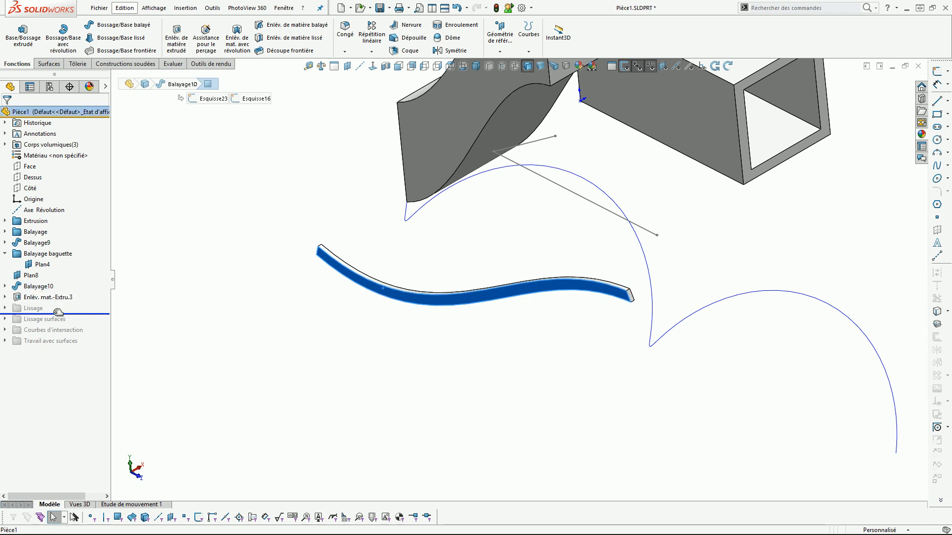
scroll(317, 304, up, 6)
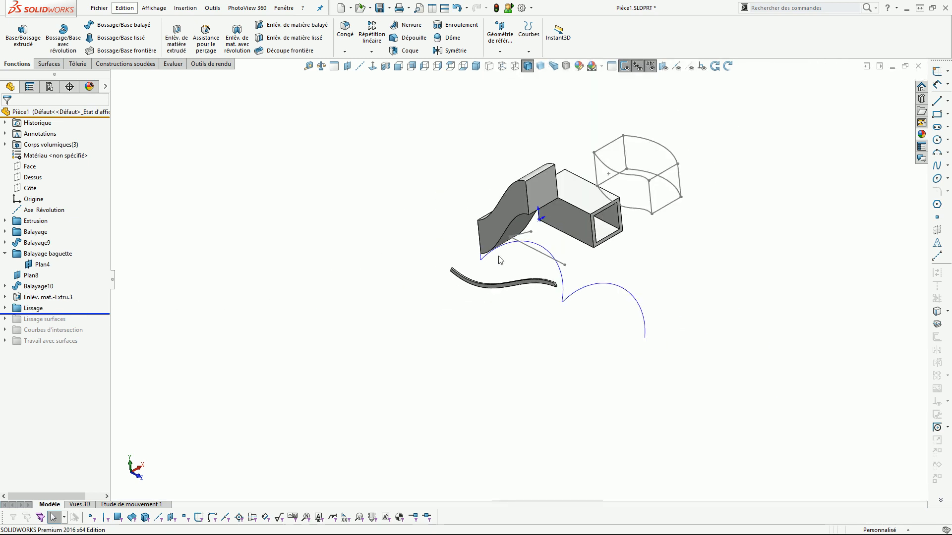
scroll(661, 174, down, 5)
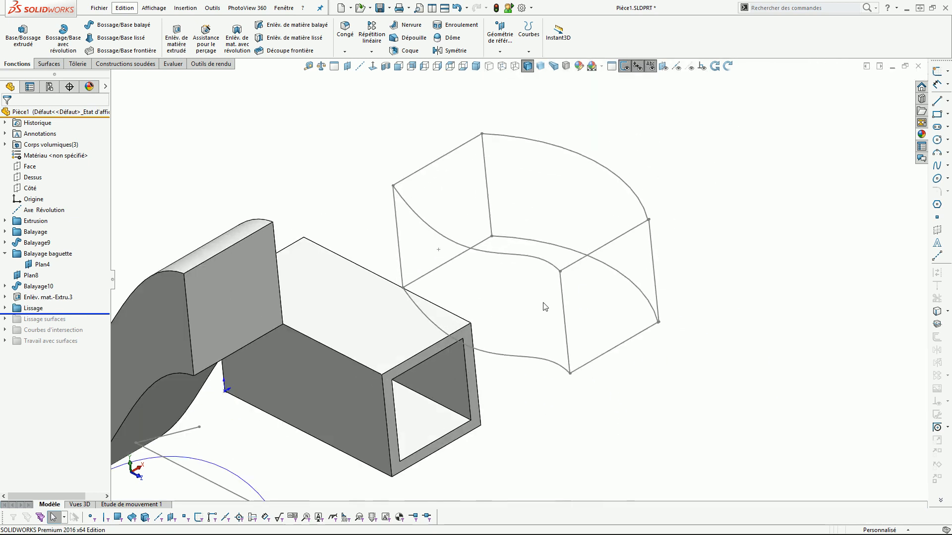
scroll(494, 258, up, 3)
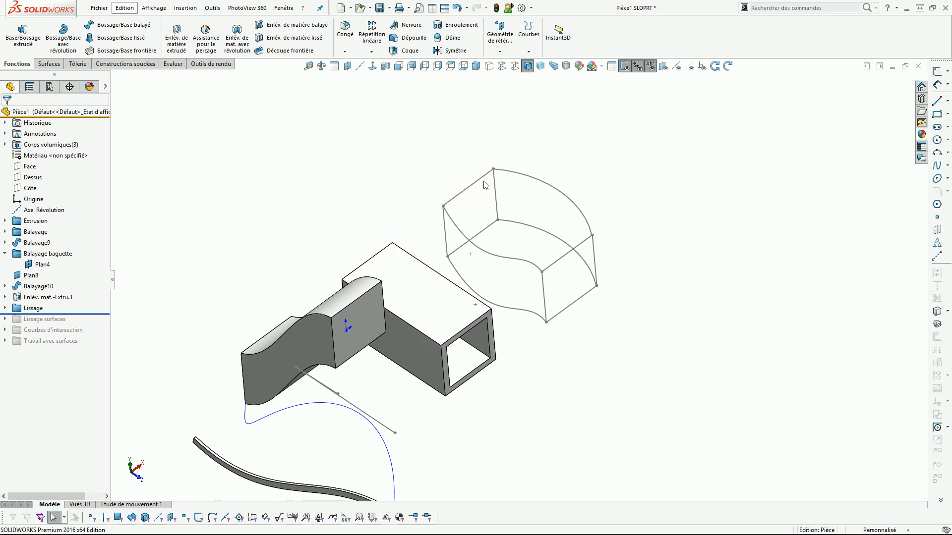
- Expand the Lissage folder and identify its two rectangular profile sketches, Esquisse5 and Esquisse6
click(5, 308)
click(37, 323)
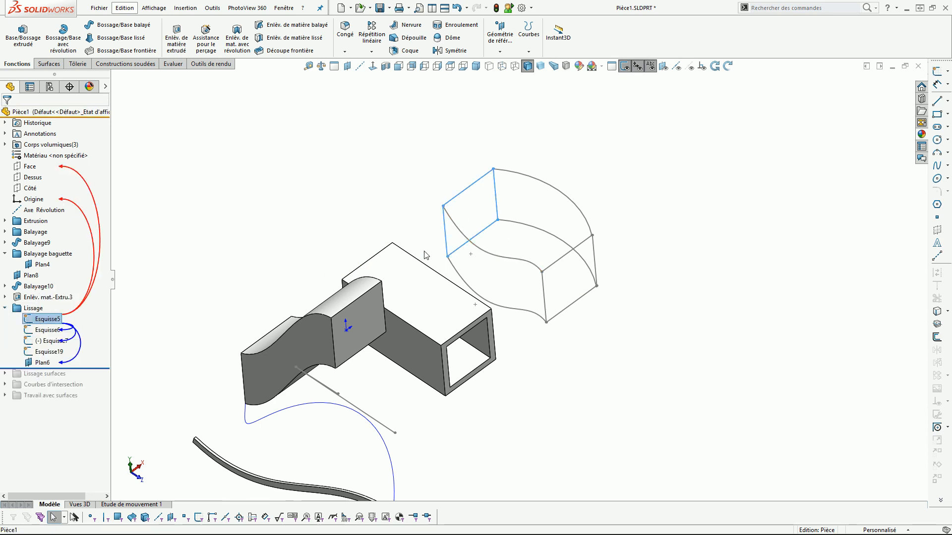
click(49, 331)
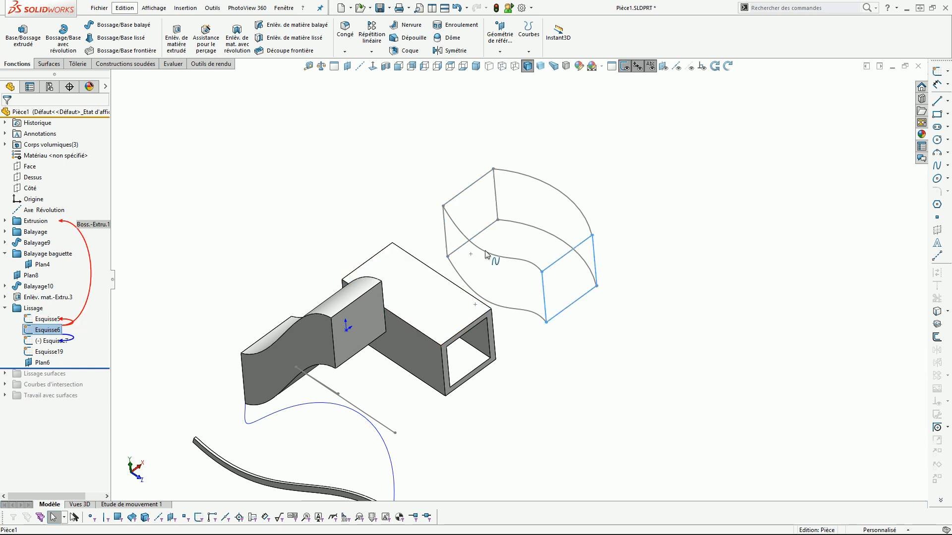
click(213, 199)
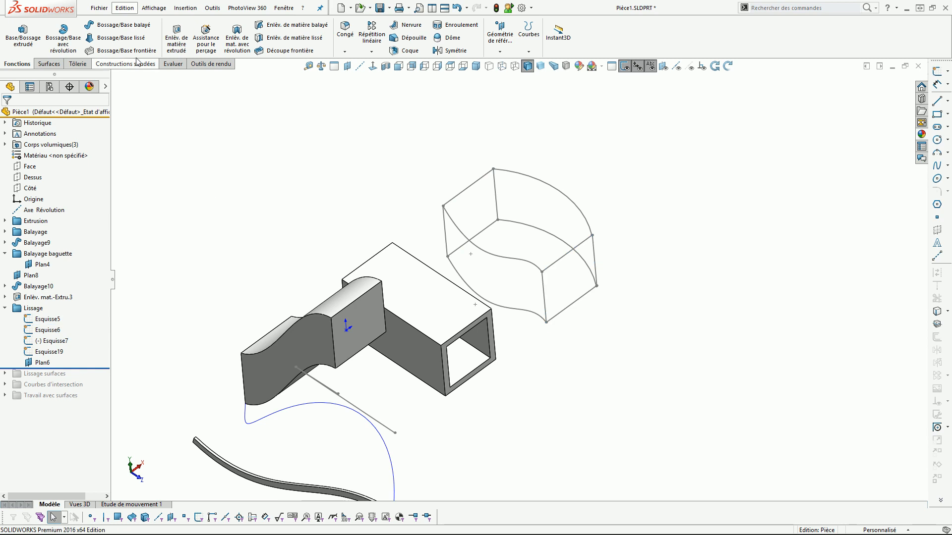
- Loft a boss between the rectangular profiles Esquisse5 and Esquisse6, moving the second profile's connector to the corner matching the first's
click(126, 42)
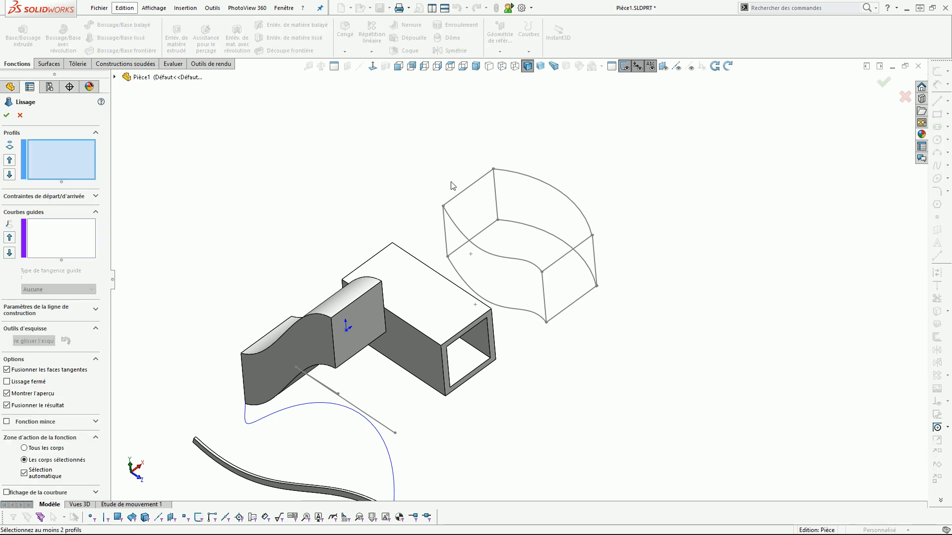
click(467, 195)
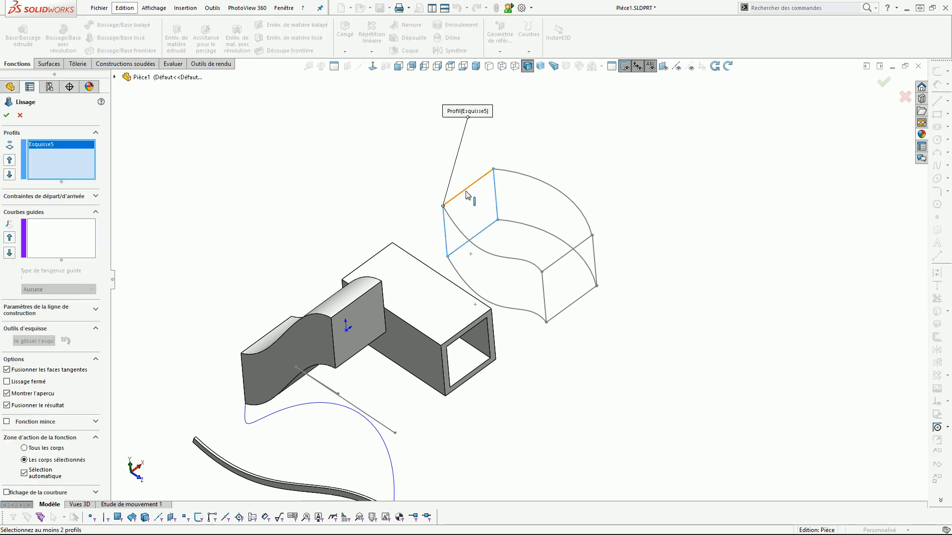
click(590, 263)
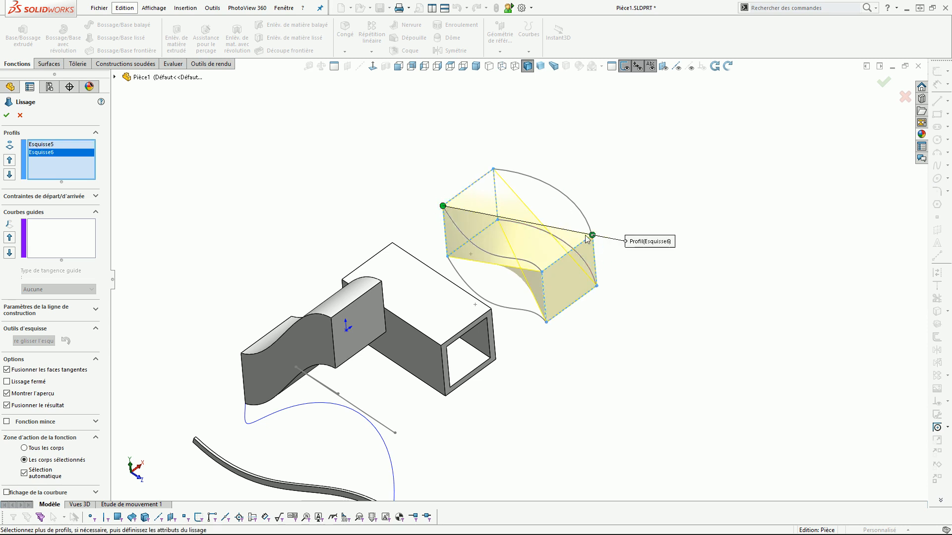
drag(593, 240, 542, 272)
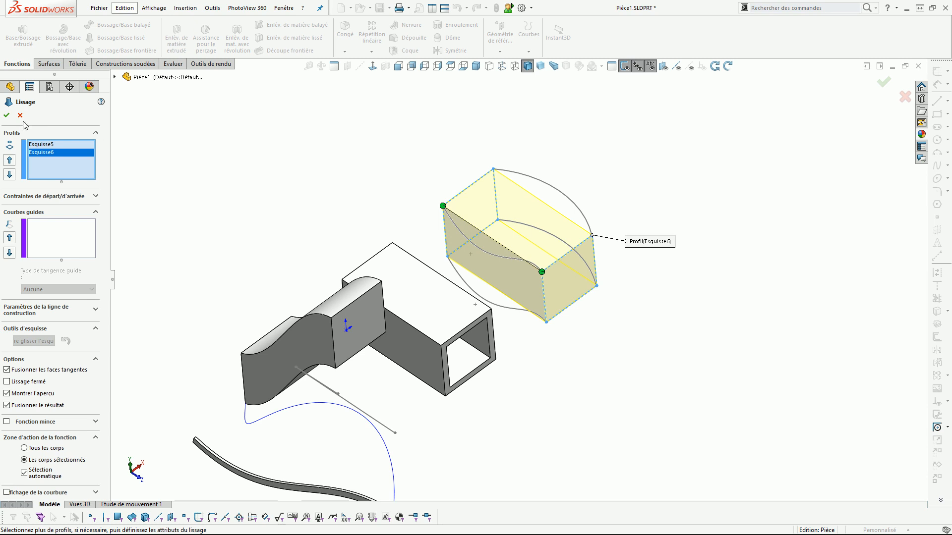
click(7, 116)
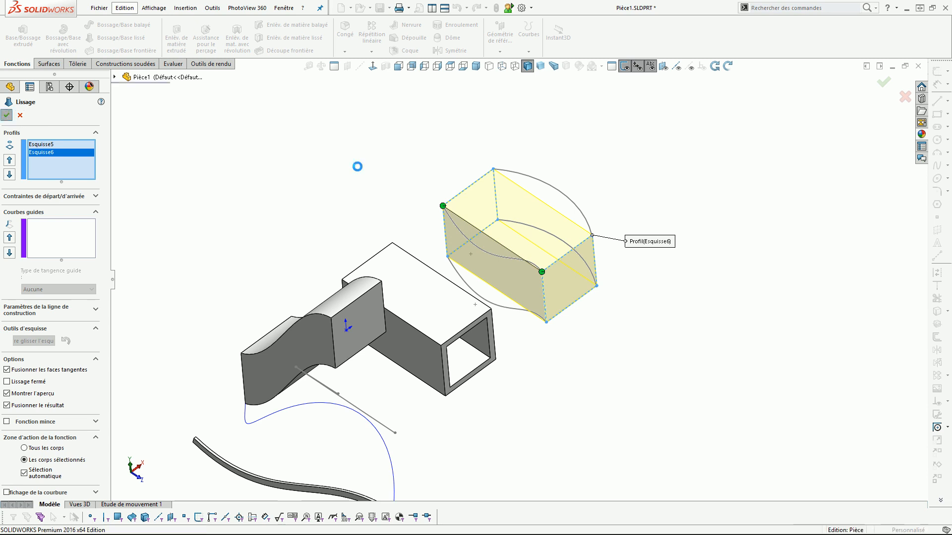
click(507, 210)
click(410, 279)
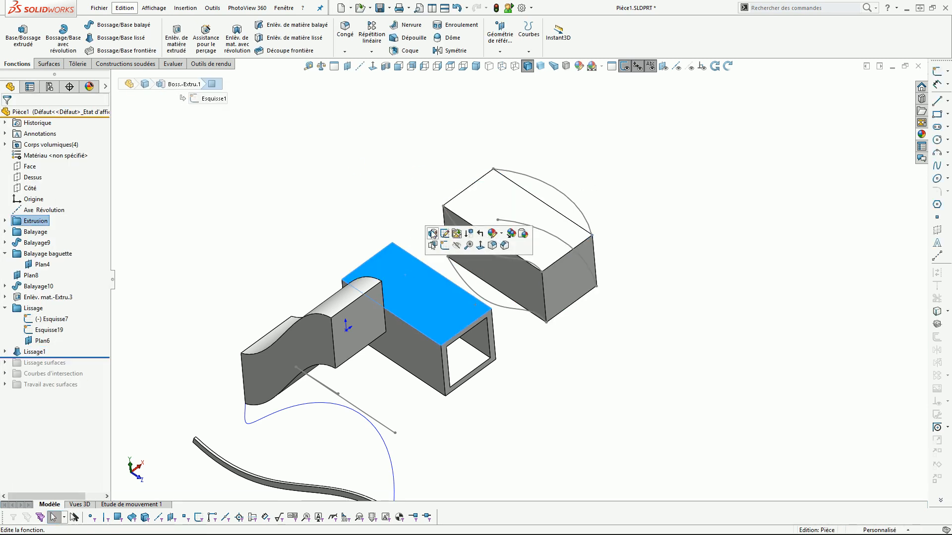
click(429, 199)
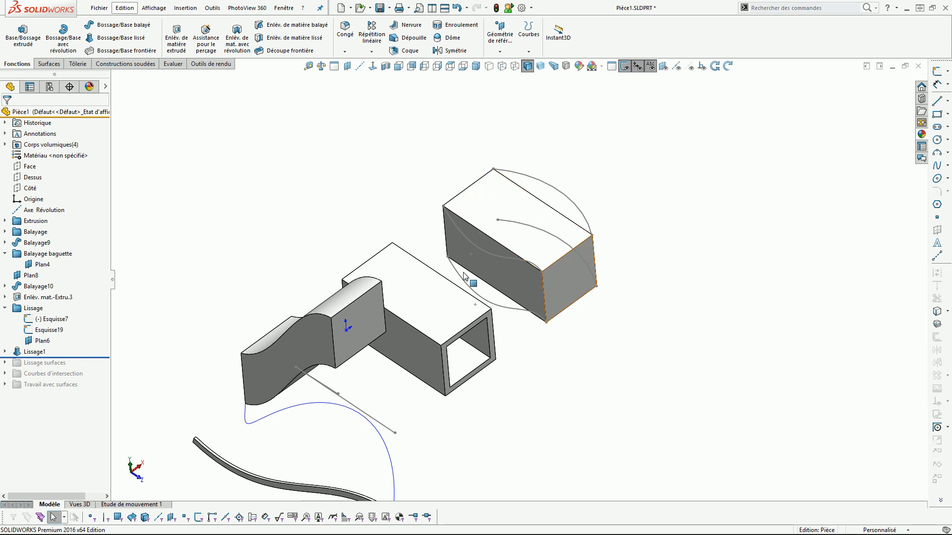
- Delete the straight loft Lissage1 while keeping its profile sketches
click(17, 352)
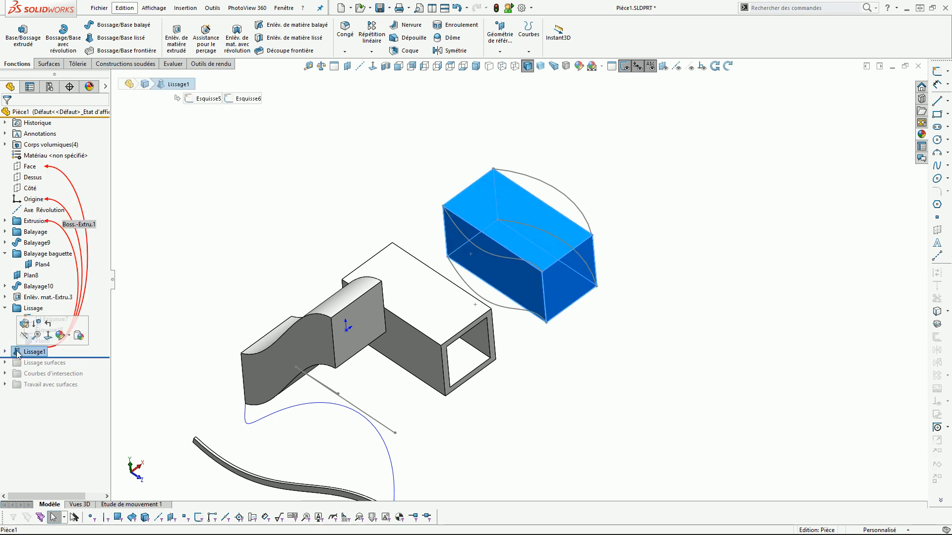
key(Delete)
click(341, 218)
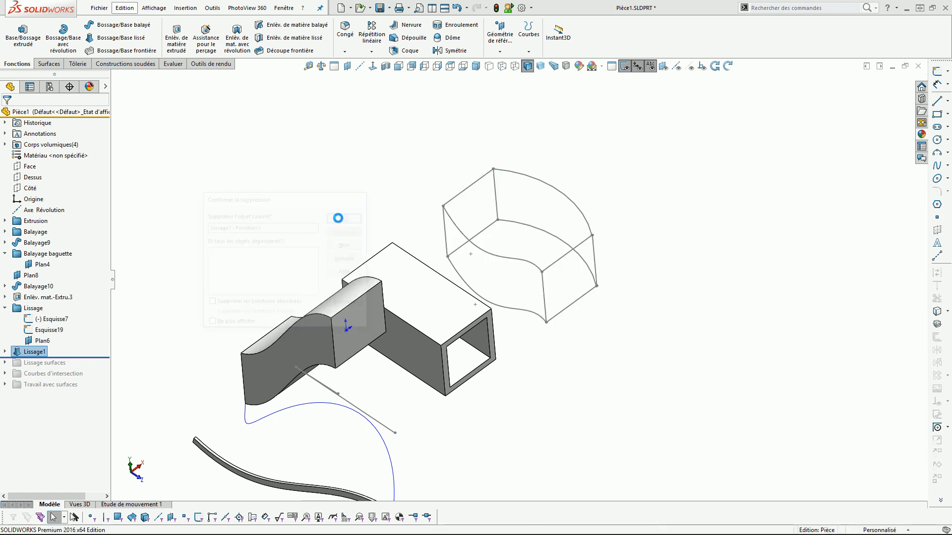
- Loft a boss between profiles Esquisse5 and Esquisse6, using the lower arc as an open-loop guide curve
click(51, 323)
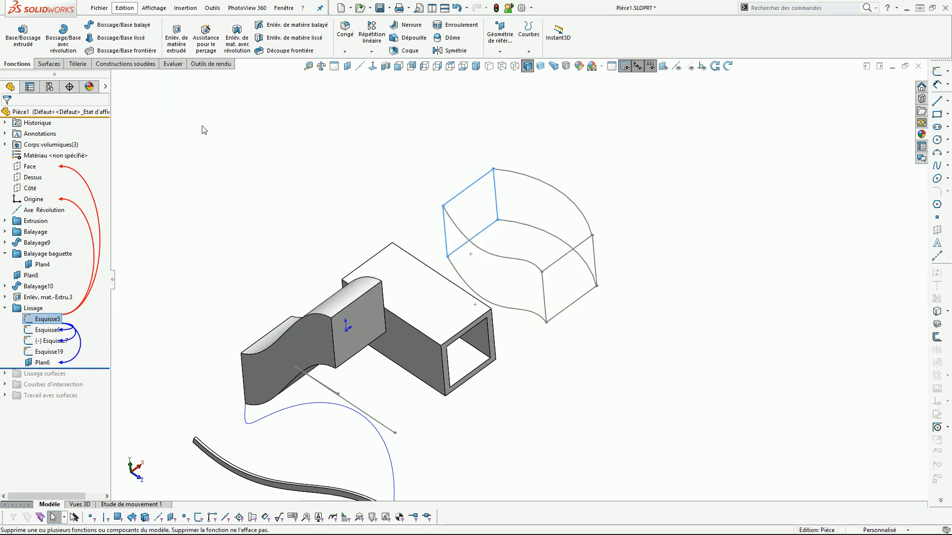
click(127, 42)
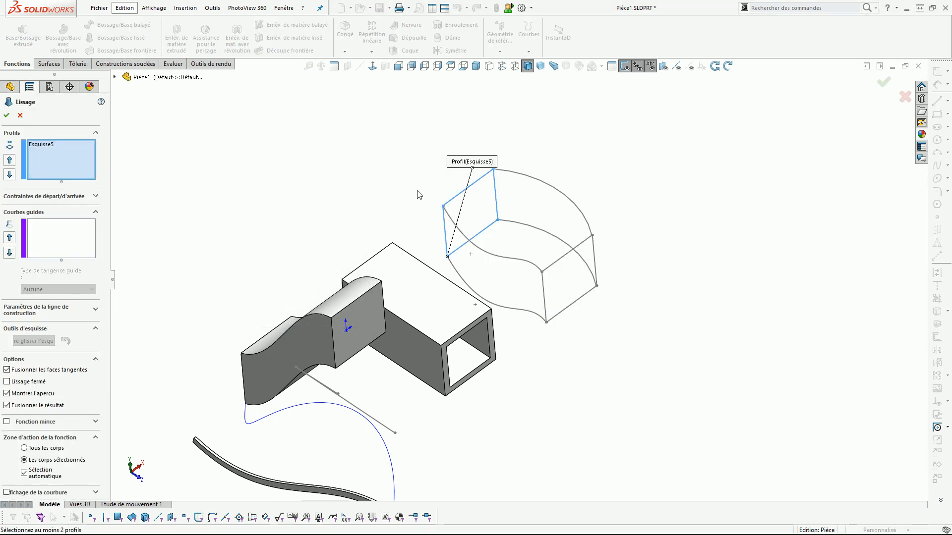
click(546, 307)
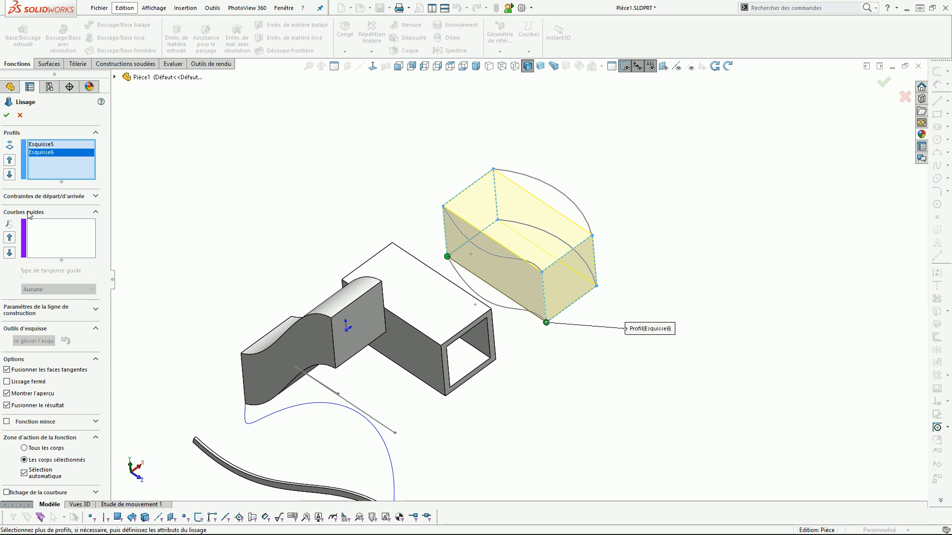
click(50, 233)
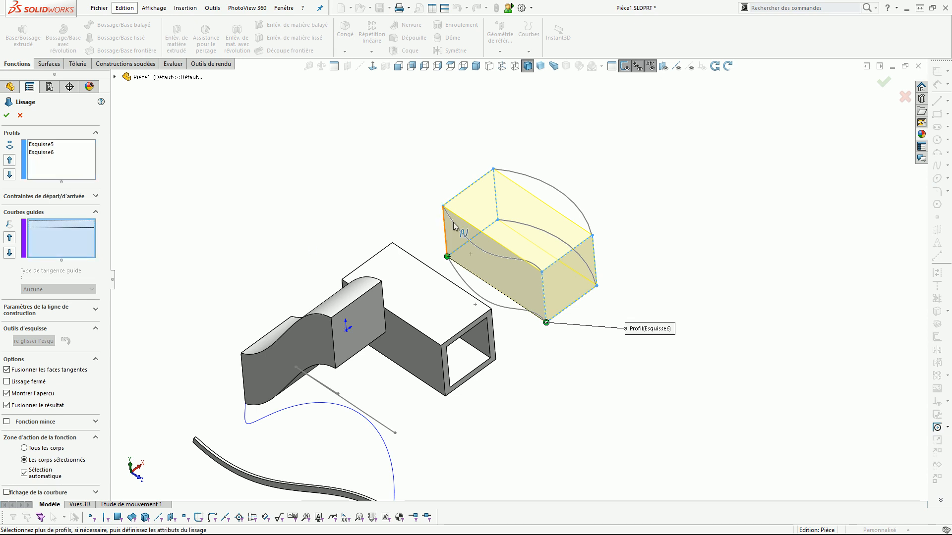
click(512, 223)
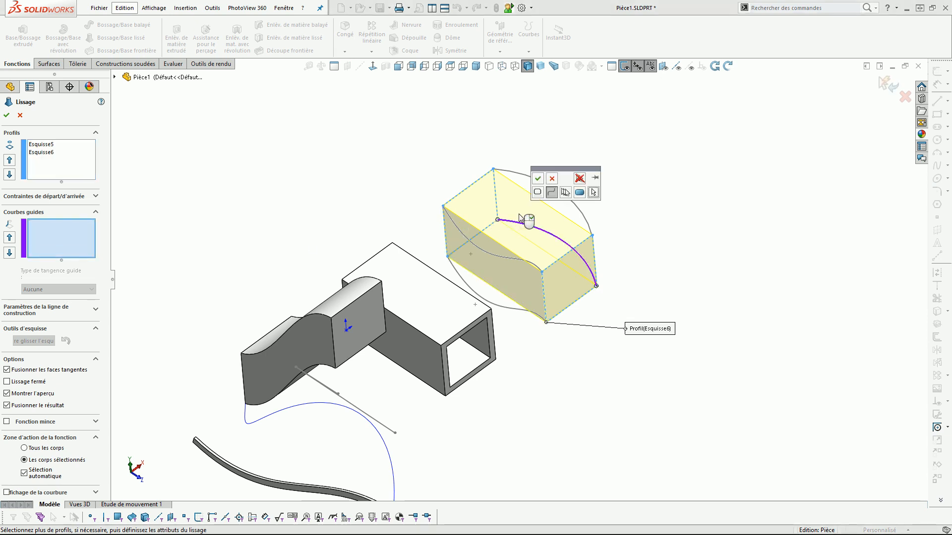
click(539, 182)
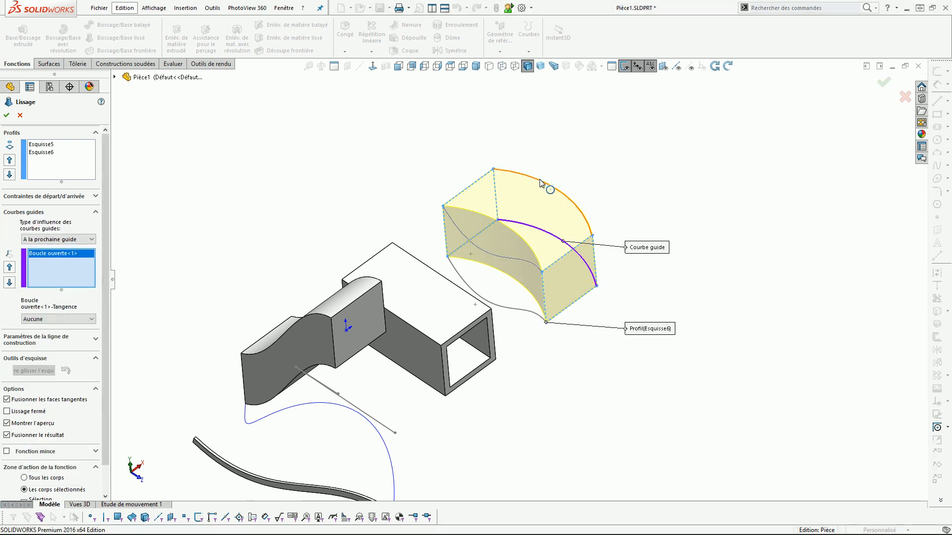
click(7, 117)
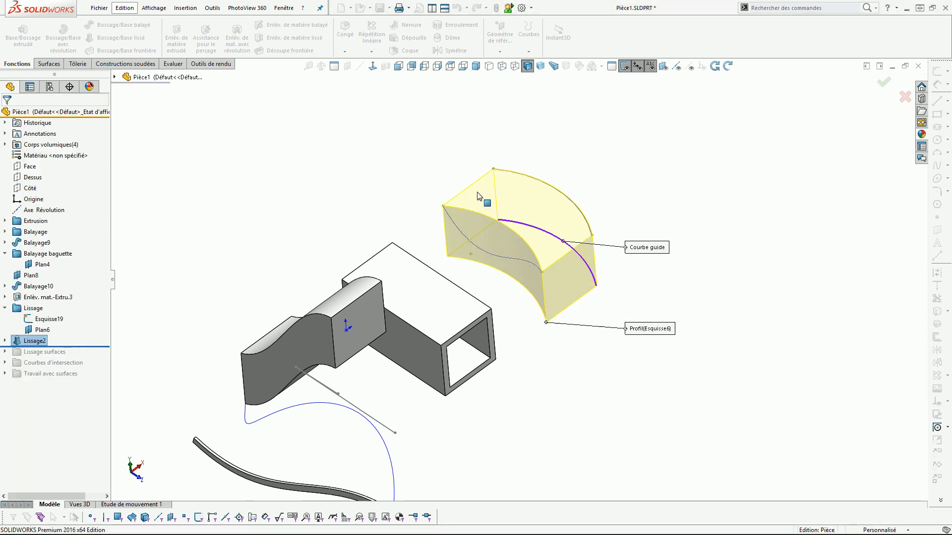
- Edit the curved loft Lissage2 to add the lower S-shaped curve as a second open-loop guide curve
click(727, 66)
drag(596, 208, 599, 302)
key(Escape)
middle_drag(626, 263, 550, 279)
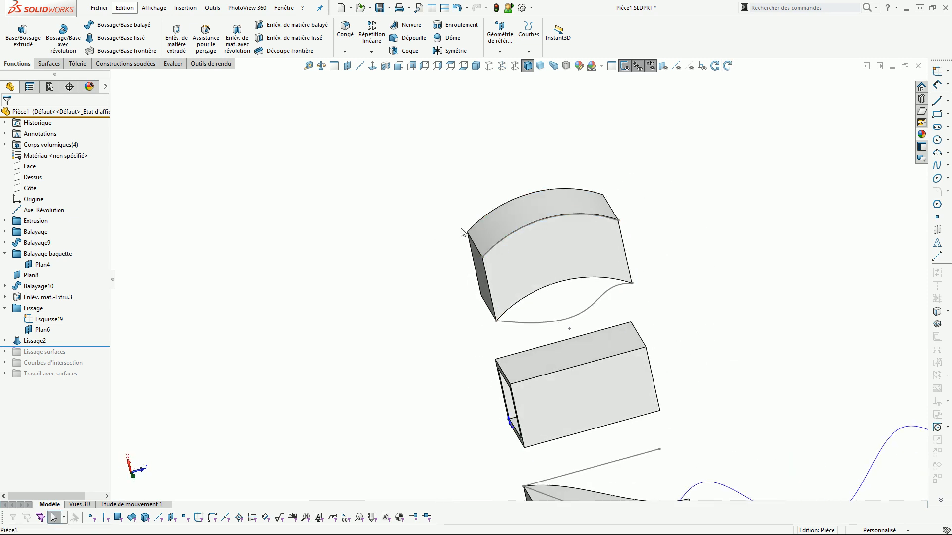
middle_drag(479, 248, 446, 169)
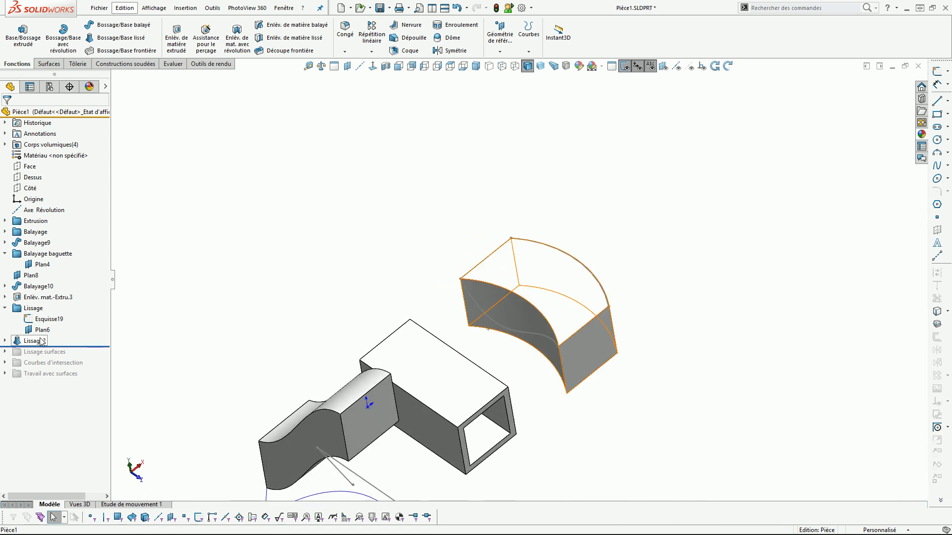
click(18, 342)
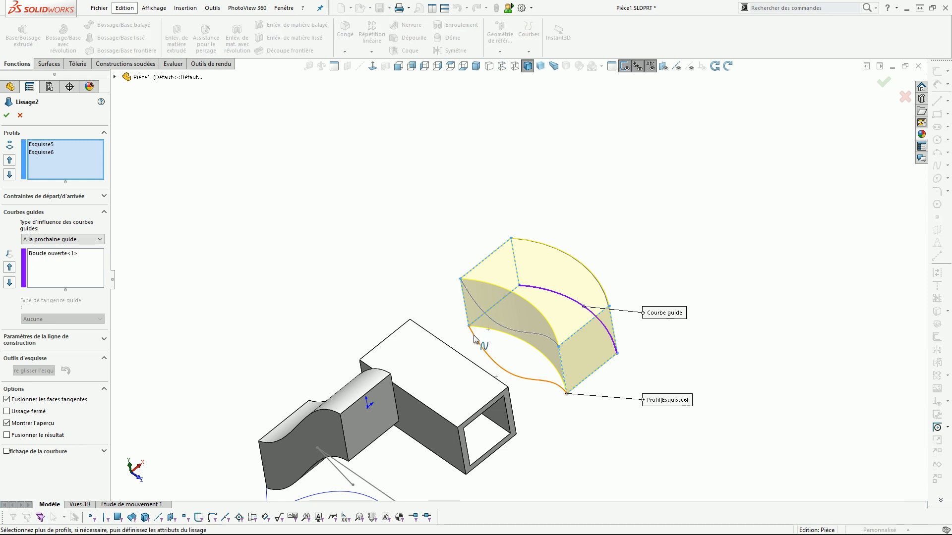
click(64, 280)
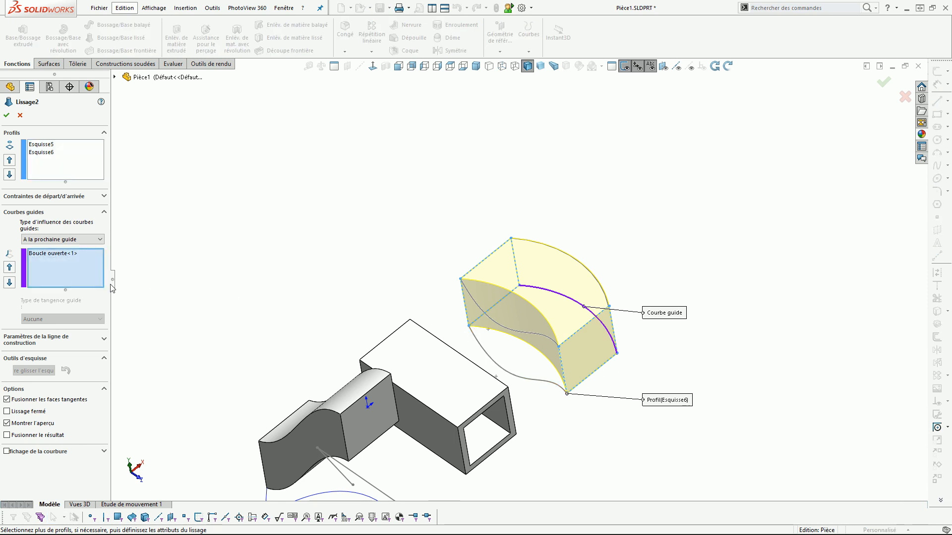
click(501, 377)
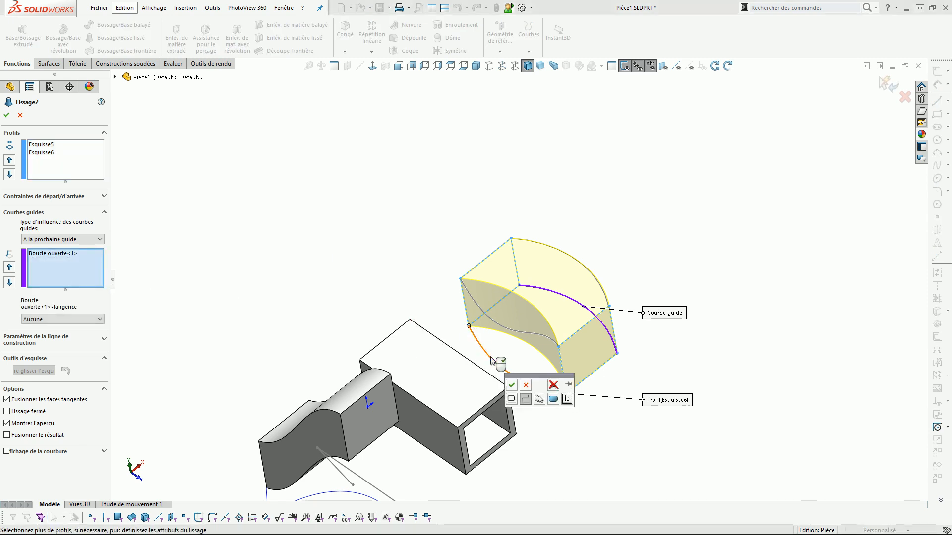
click(511, 385)
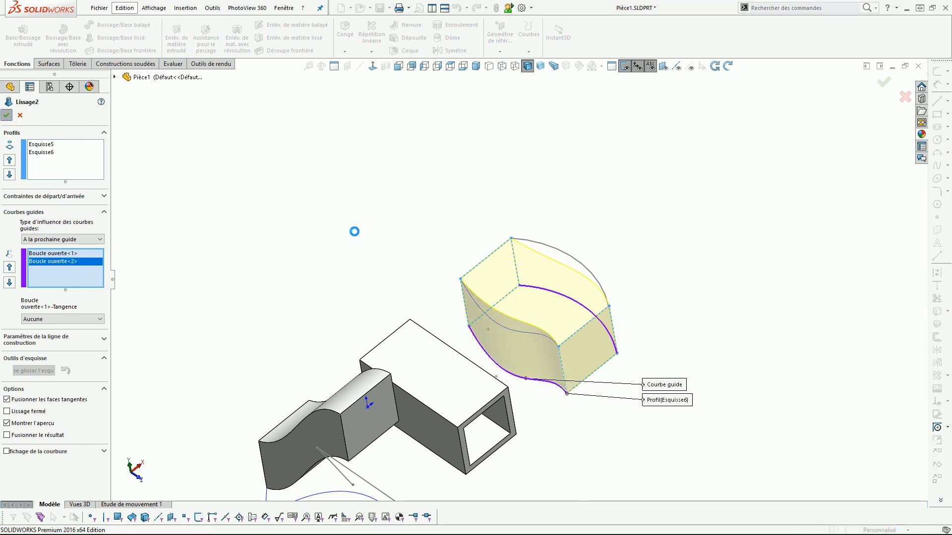
- Examine the loft's side faces and how they follow the two guide curves from several angles
middle_drag(537, 323, 417, 147)
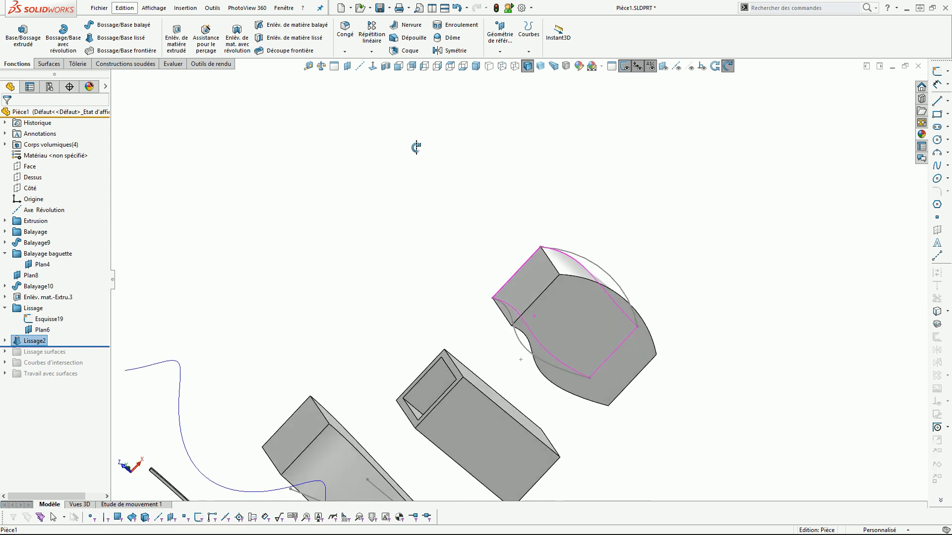
middle_drag(584, 268, 493, 231)
scroll(675, 209, down, 5)
middle_click(641, 266)
middle_drag(641, 265, 659, 283)
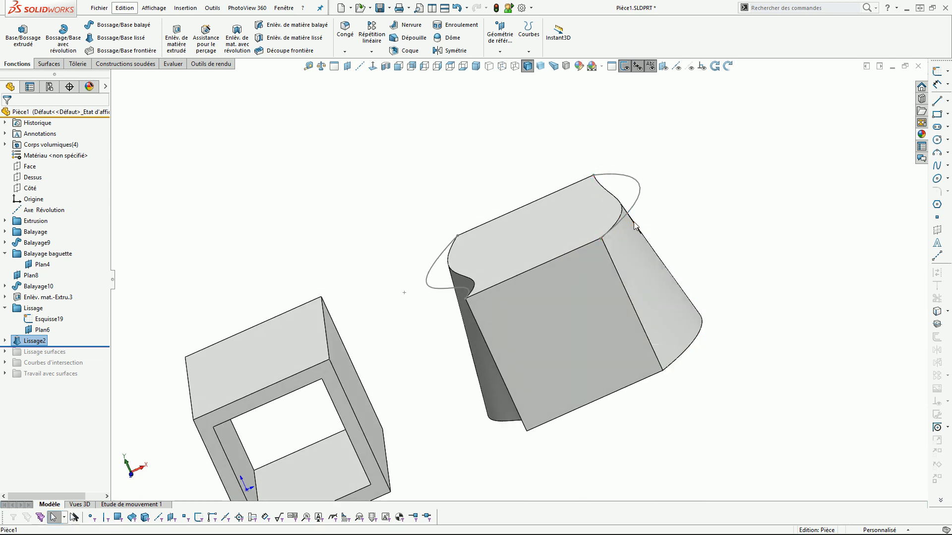
click(483, 362)
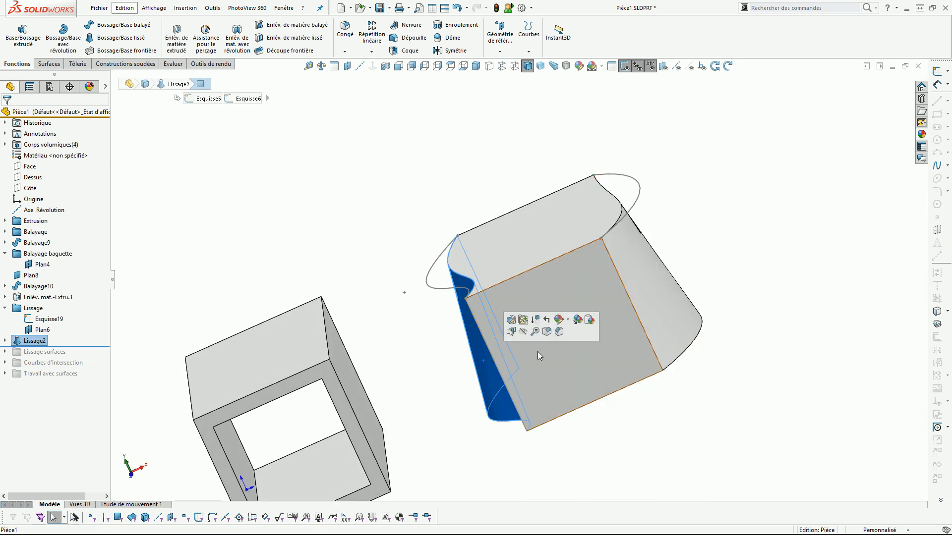
click(639, 308)
click(447, 329)
scroll(448, 329, up, 5)
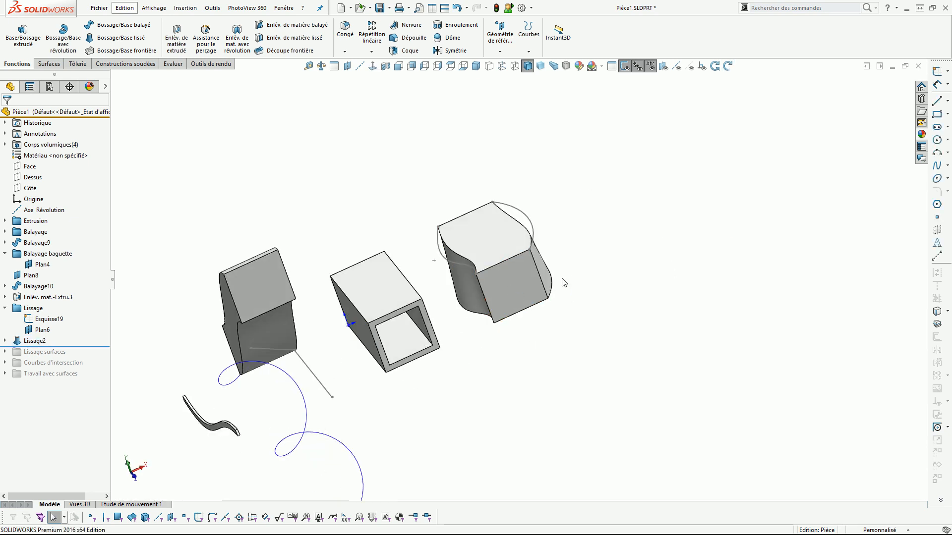
- Edit the curved loft Lissage2 to add the two upper curves as third and fourth open-loop guide curves
click(533, 229)
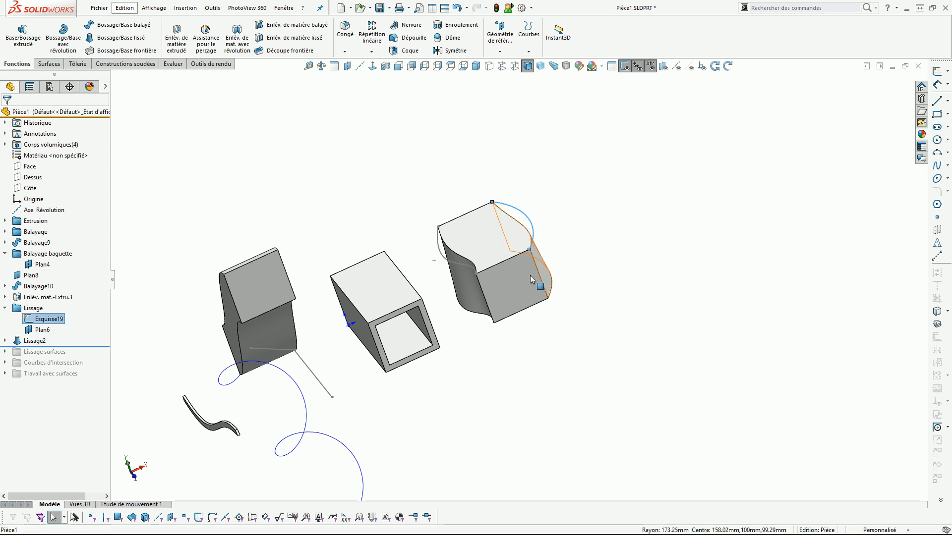
click(20, 342)
click(26, 314)
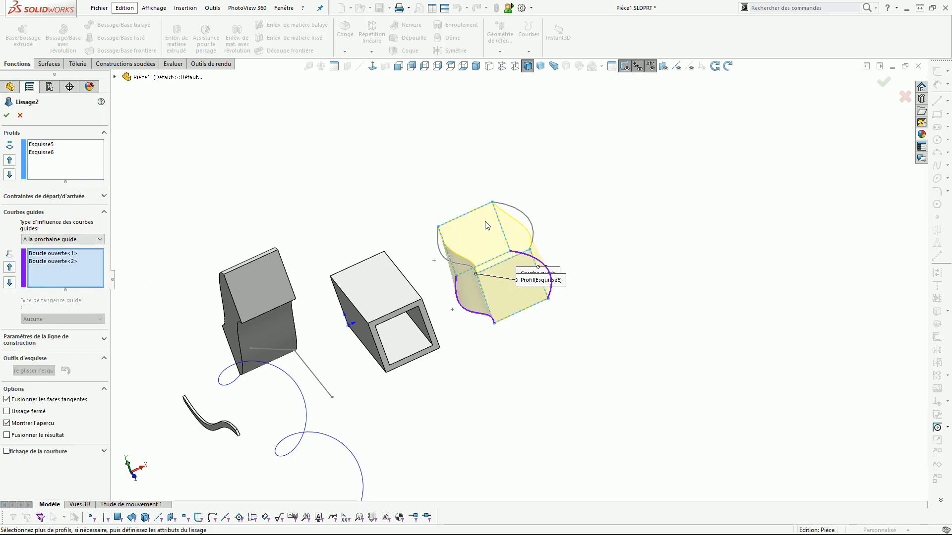
click(520, 214)
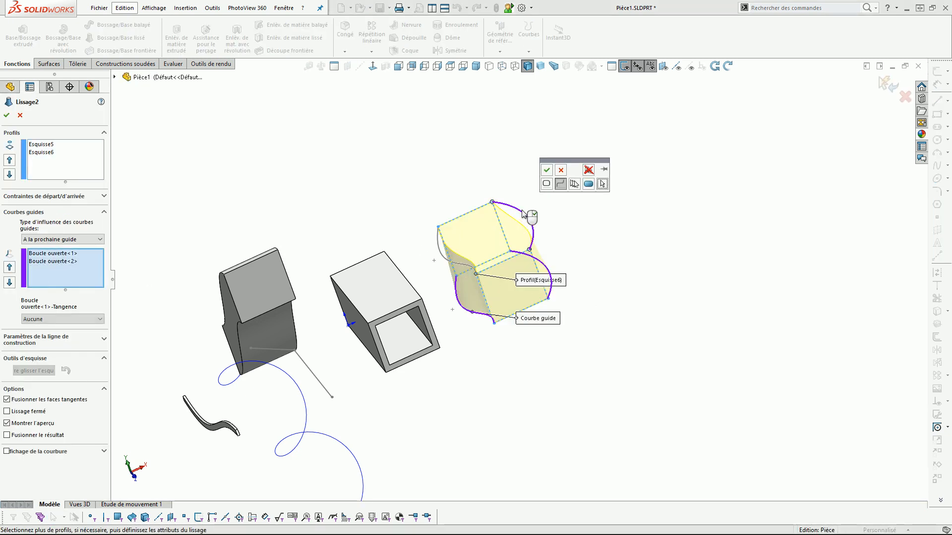
click(546, 170)
click(441, 254)
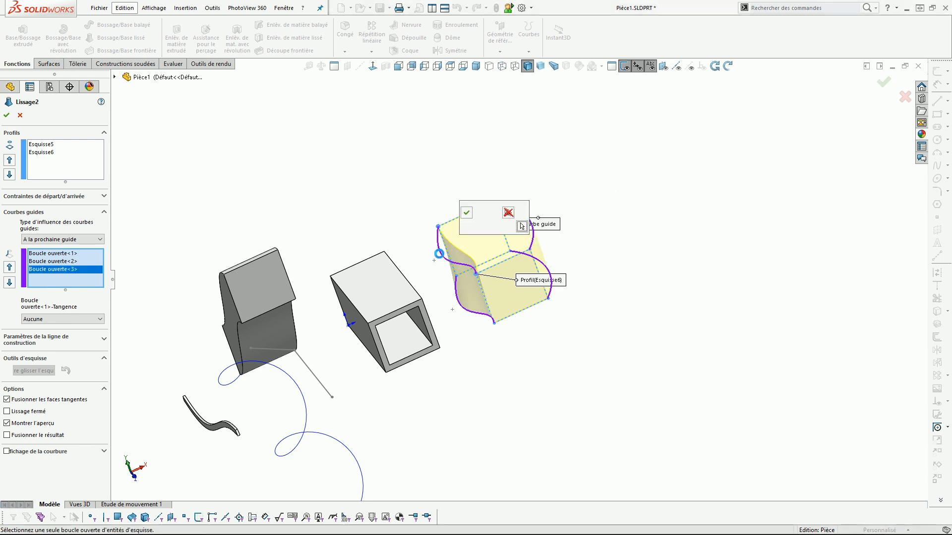
click(466, 213)
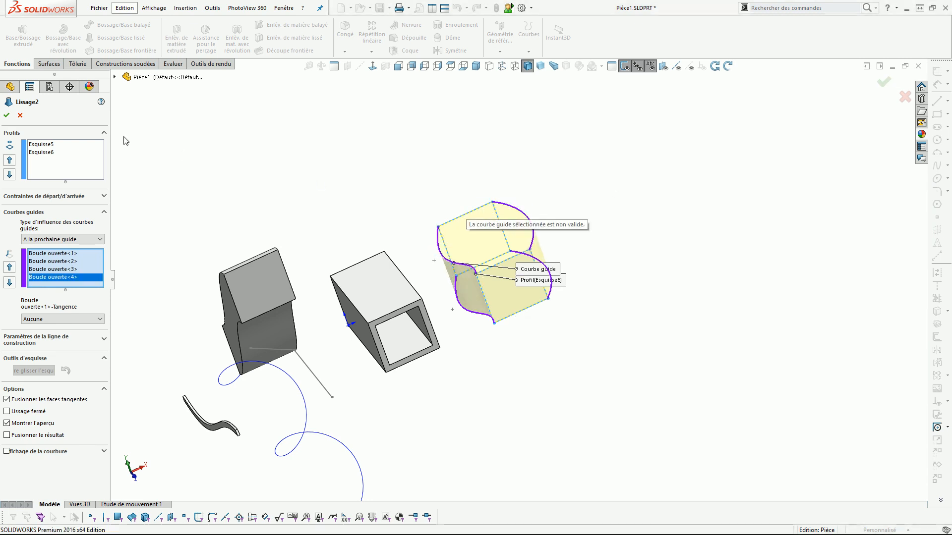
- Inspect the four-guide loft by sliding a section plane parallel to its rectangular end face through the body, then discard the section view
middle_drag(480, 265, 508, 277)
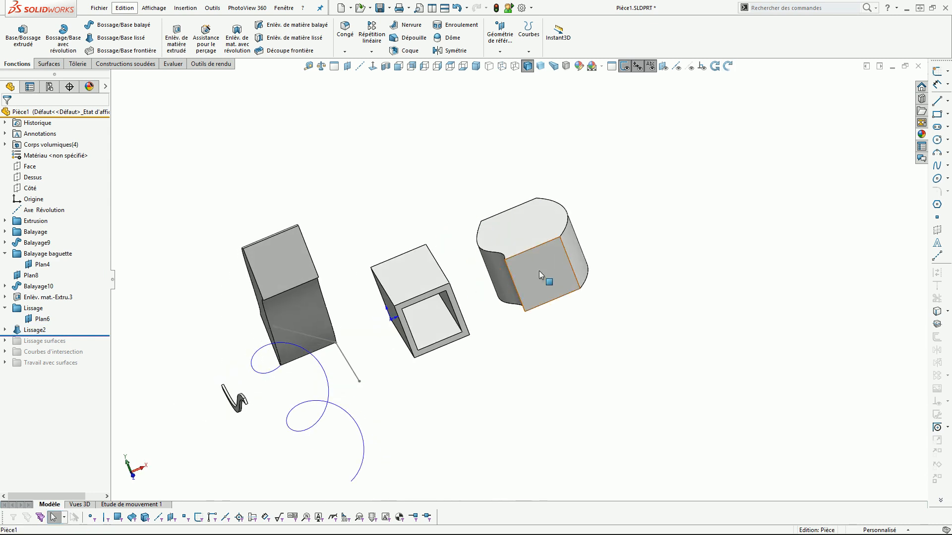
middle_drag(564, 267, 580, 298)
scroll(418, 209, down, 2)
scroll(420, 210, up, 5)
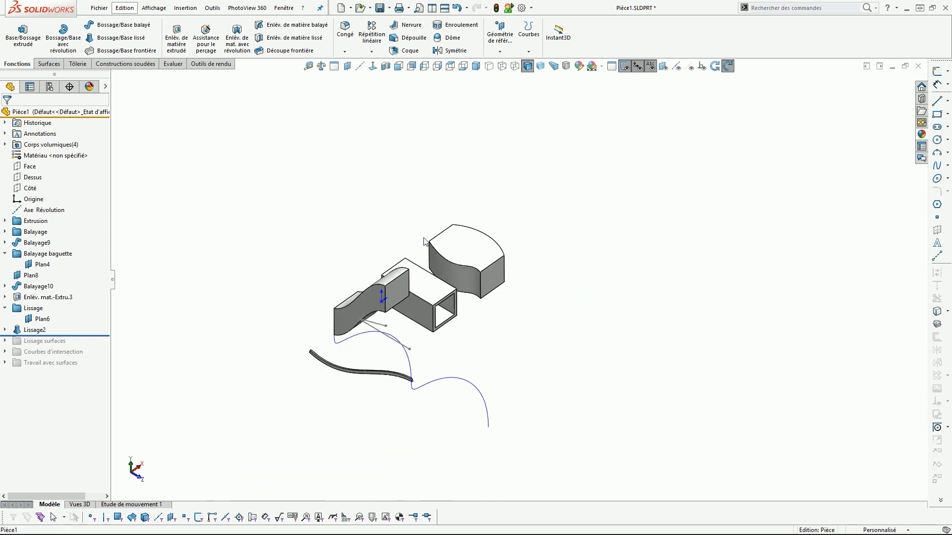
middle_drag(425, 239, 417, 225)
scroll(416, 225, down, 4)
click(597, 354)
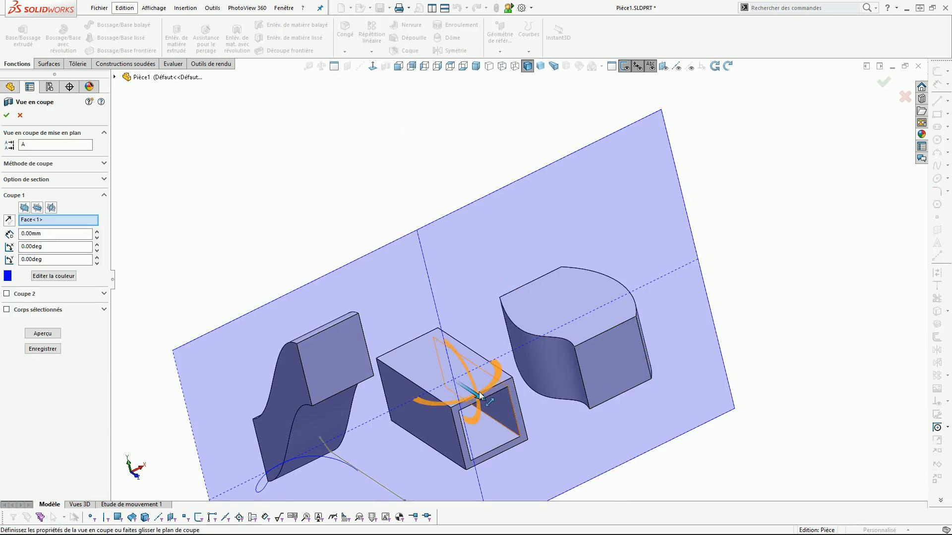
drag(477, 395, 453, 381)
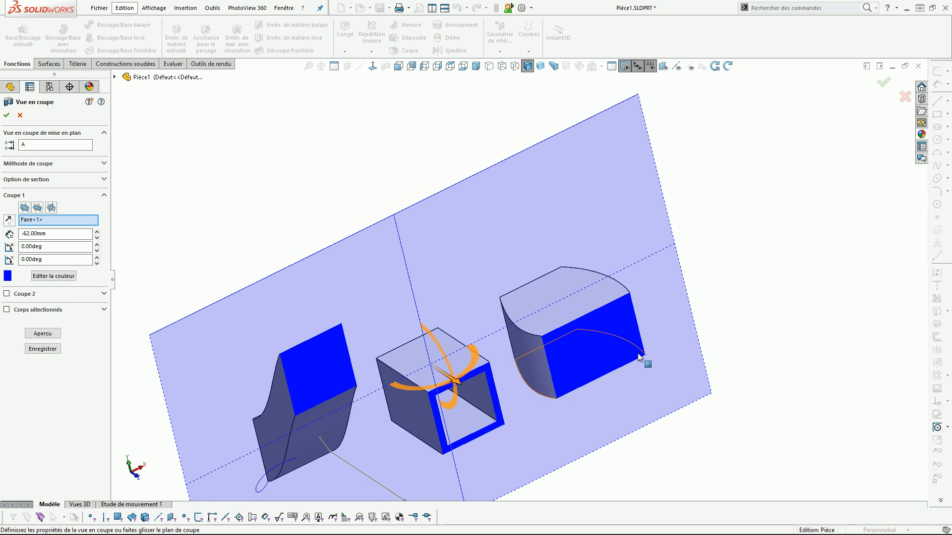
drag(455, 381, 488, 380)
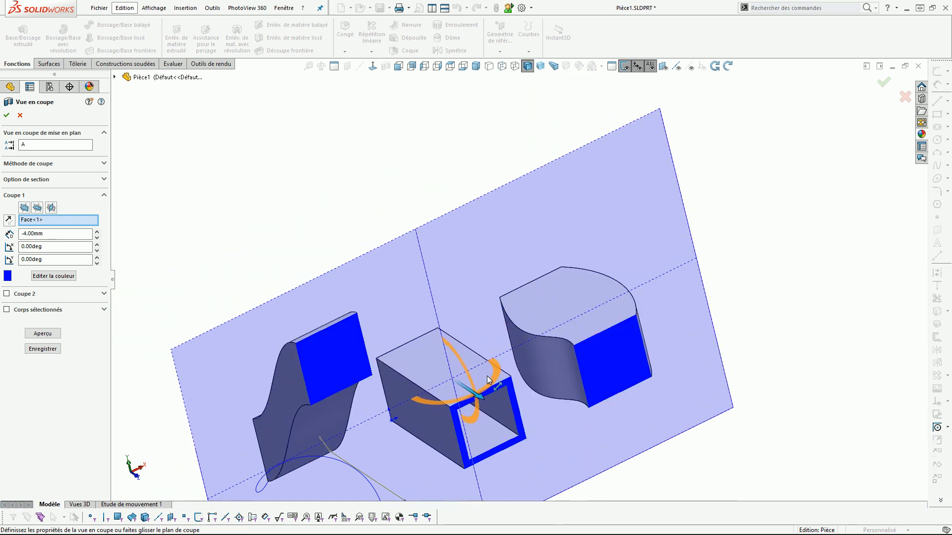
click(905, 97)
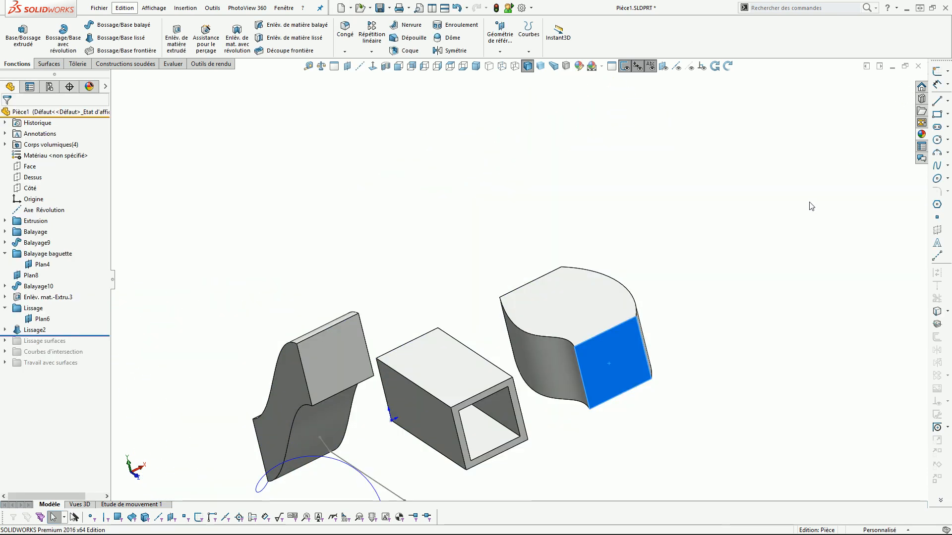
- Examine the top, side and end faces of the four-guide loft from several angles
middle_drag(559, 309, 597, 332)
click(573, 313)
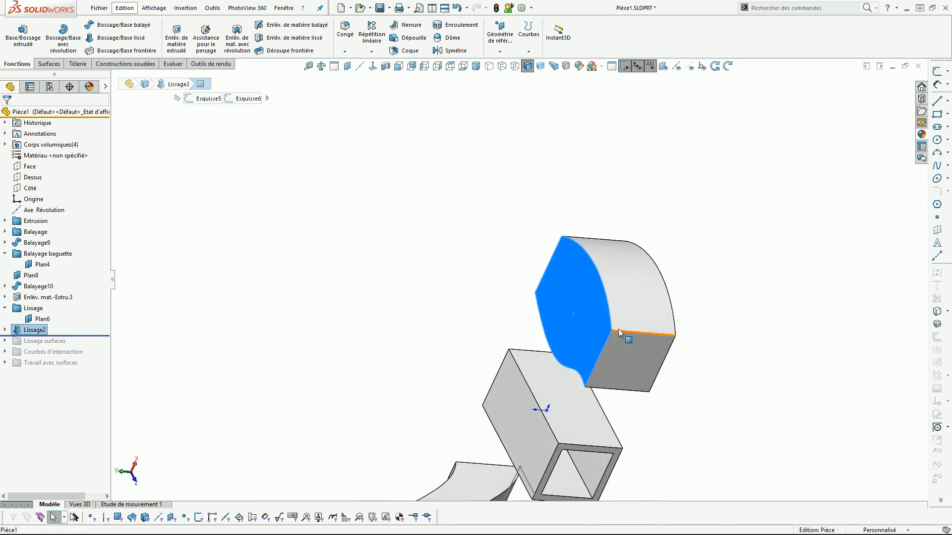
click(709, 356)
scroll(670, 362, up, 2)
middle_drag(670, 361, 686, 268)
scroll(577, 377, up, 4)
middle_drag(579, 381, 546, 372)
scroll(550, 329, down, 5)
middle_drag(547, 327, 541, 268)
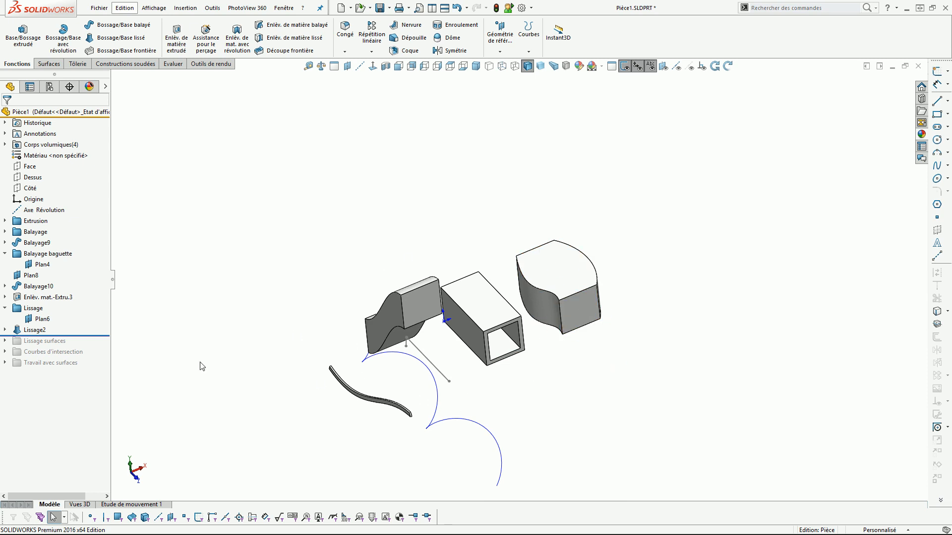
- Roll the model forward to include the Lissage surfaces folder and expand its contents
drag(90, 336, 90, 347)
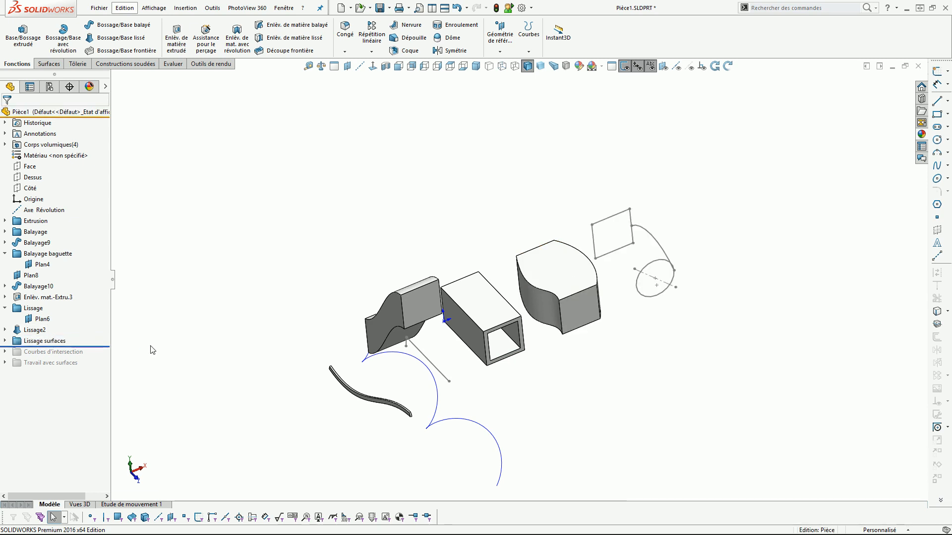
click(5, 341)
mouse_move(419, 316)
middle_down()
mouse_move(473, 291)
mouse_move(448, 314)
middle_up()
scroll(596, 264, down, 3)
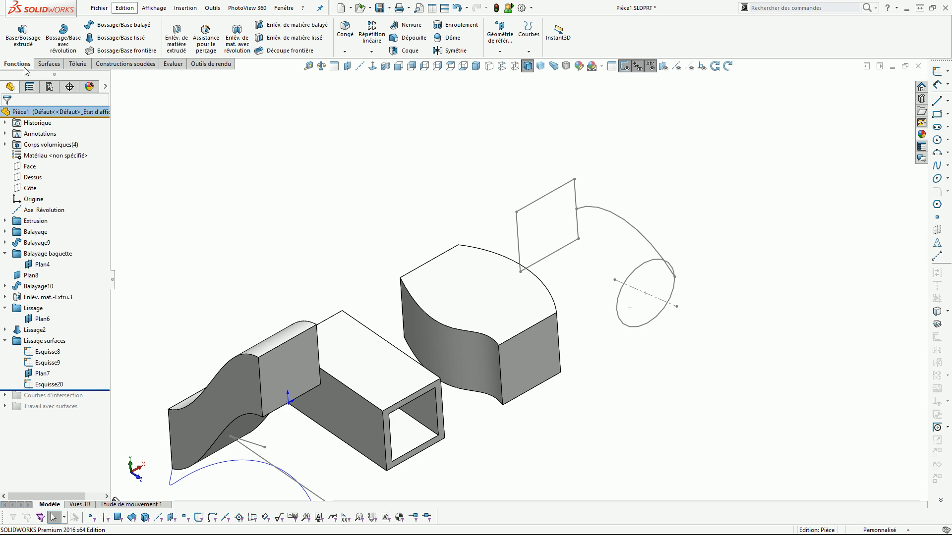
- Loft a surface between the rectangular profile Esquisse8 and the circular profile Esquisse9
click(48, 64)
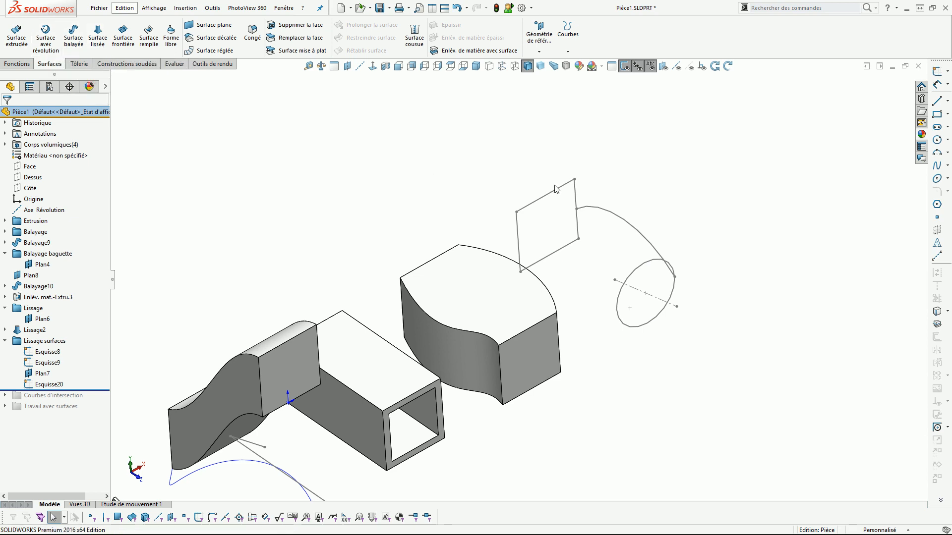
click(98, 37)
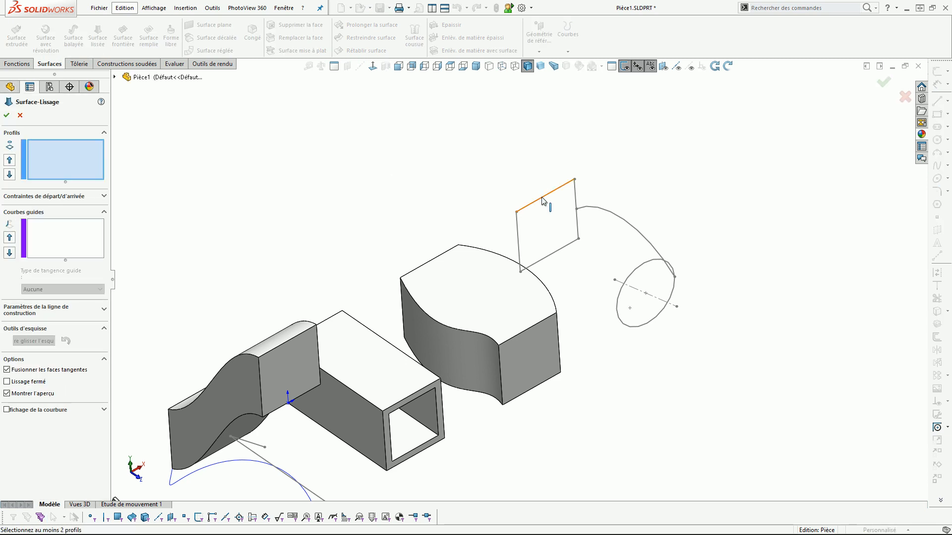
click(634, 270)
key(Return)
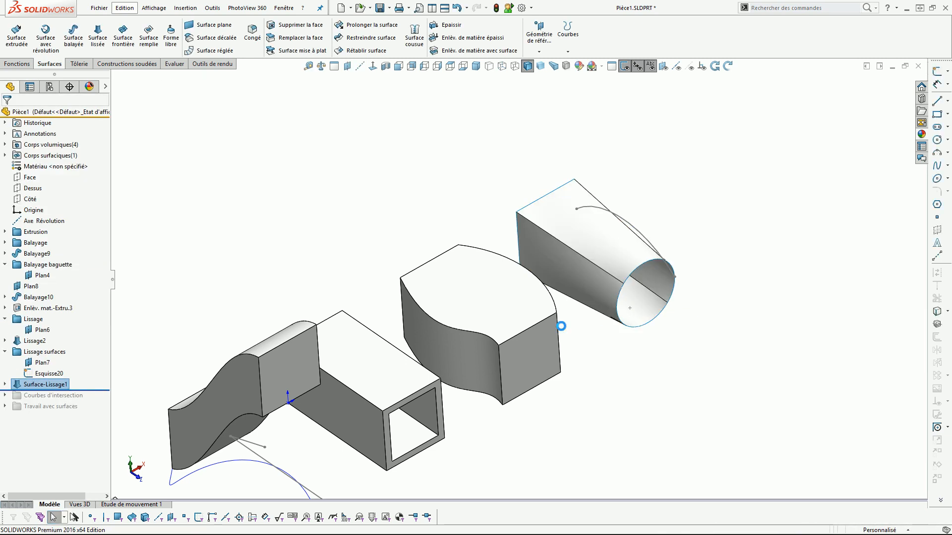
- Examine the hollow rectangle-to-circle surface, its side faces and the nearby guide sketch from several angles
middle_drag(596, 313, 551, 230)
middle_drag(604, 255, 522, 202)
click(497, 194)
middle_drag(496, 234, 547, 258)
scroll(426, 134, down, 3)
middle_drag(391, 164, 390, 171)
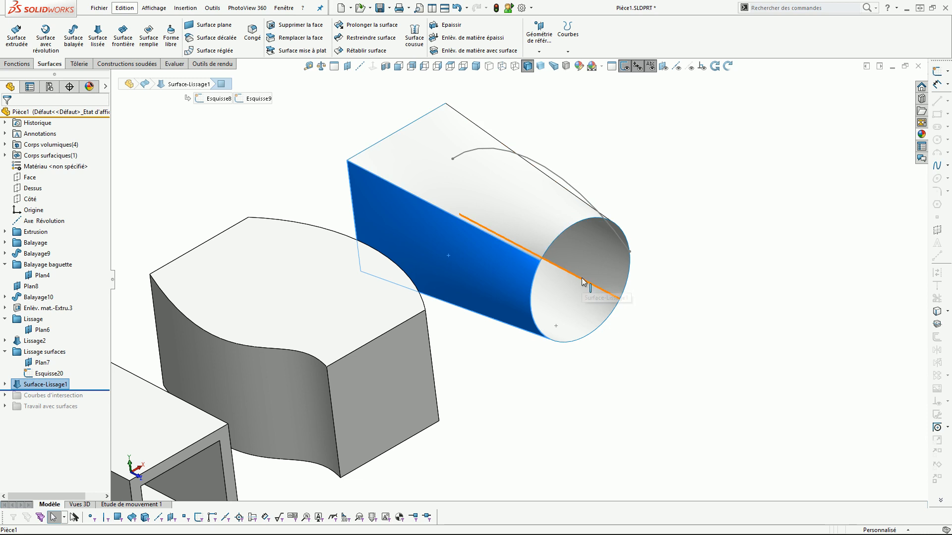
scroll(610, 264, up, 4)
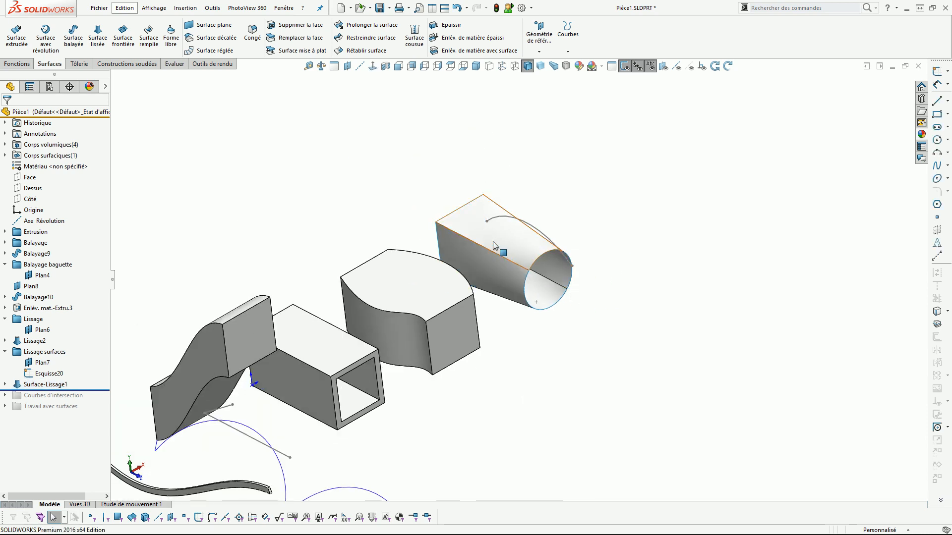
scroll(487, 247, down, 3)
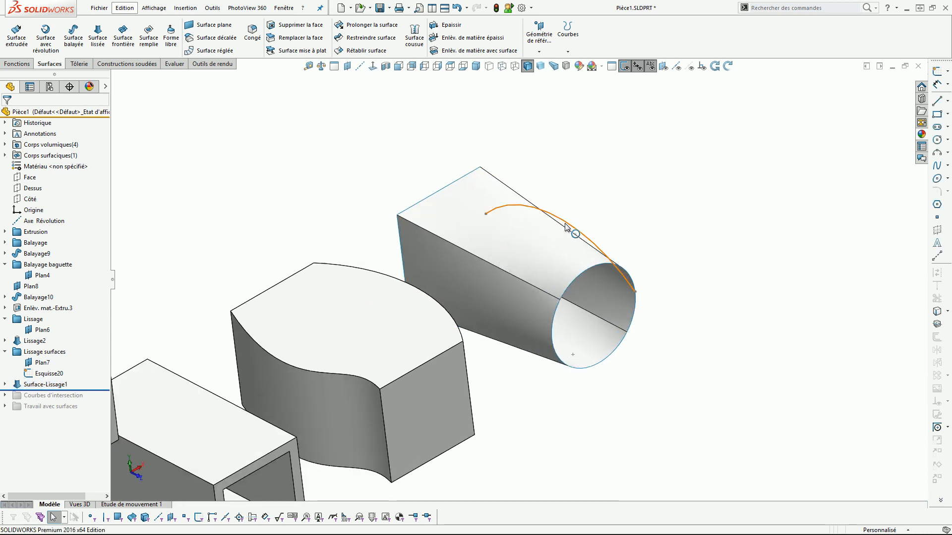
- Edit Surface-Lissage1 to follow the arc Esquisse20 between the rectangle and the circle as its guide curve
click(21, 389)
click(32, 364)
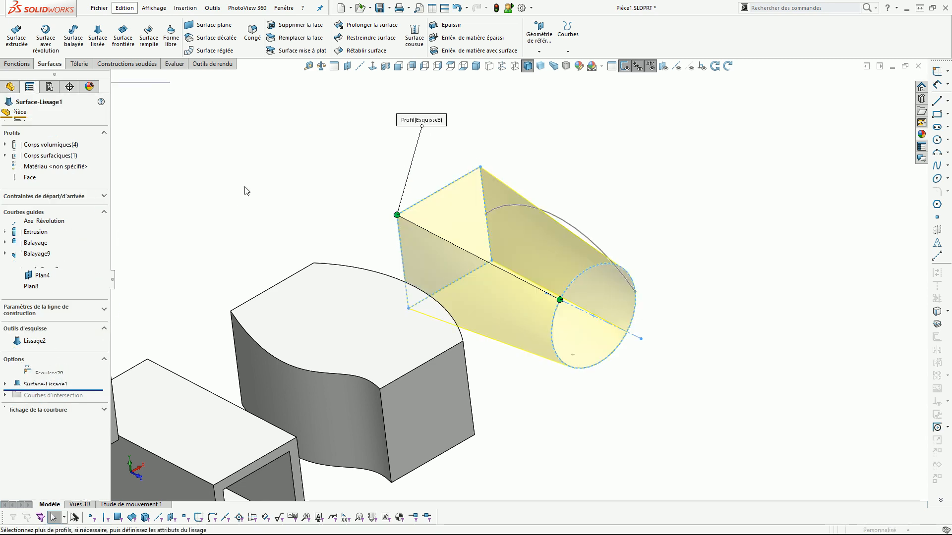
click(42, 237)
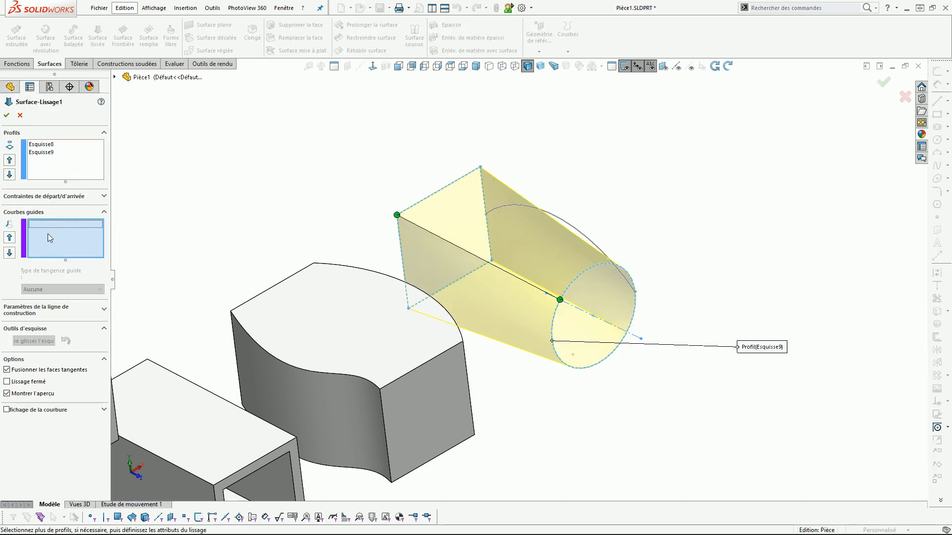
click(582, 234)
right_click(582, 238)
- Examine the arched lofted surface inside and out, including its open ends and curved upper face
middle_drag(563, 282, 302, 189)
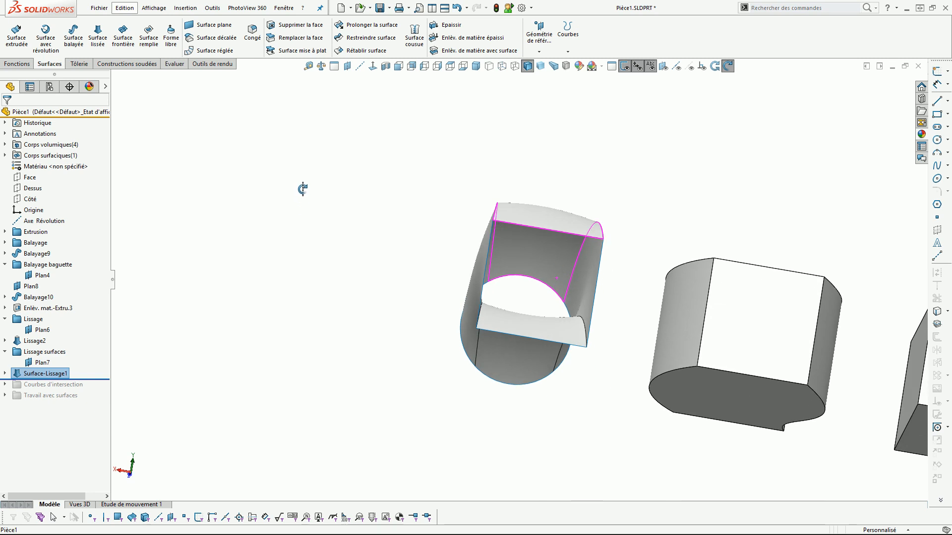
middle_drag(548, 281, 556, 262)
middle_drag(626, 303, 550, 317)
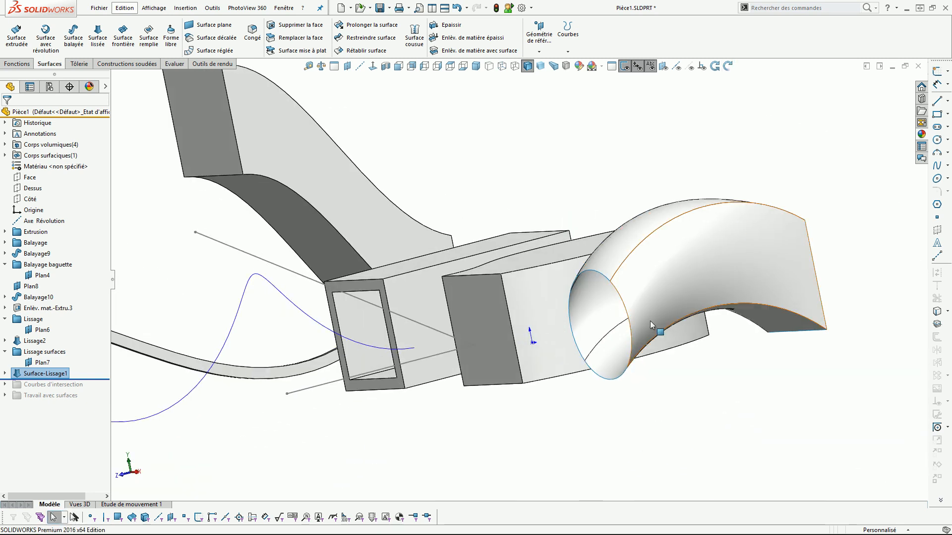
middle_drag(610, 286, 735, 272)
scroll(520, 266, up, 9)
middle_drag(464, 254, 480, 298)
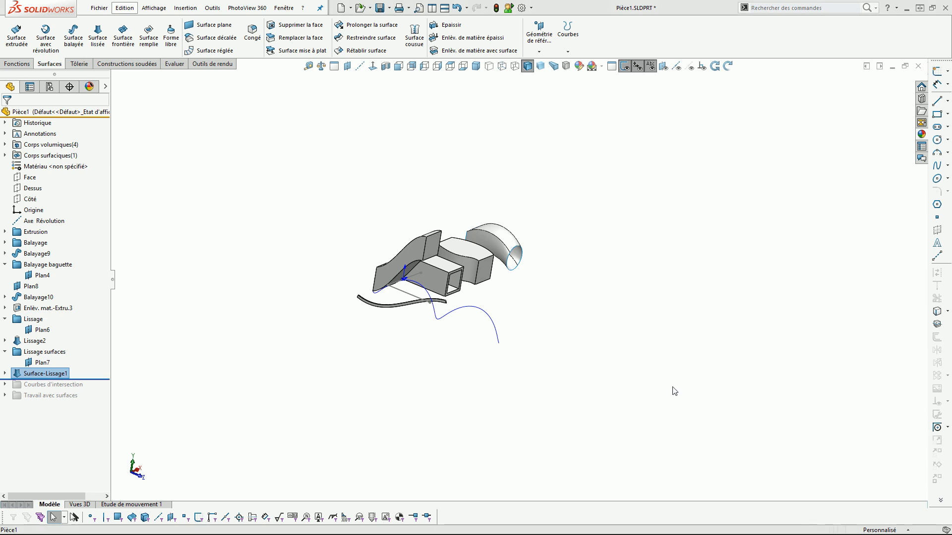
scroll(508, 267, down, 8)
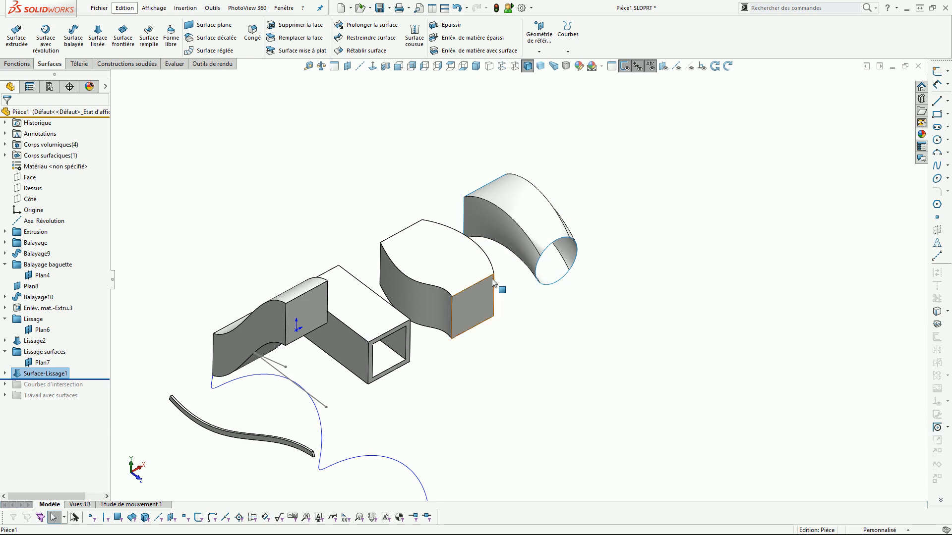
scroll(483, 207, down, 2)
scroll(483, 207, down, 1)
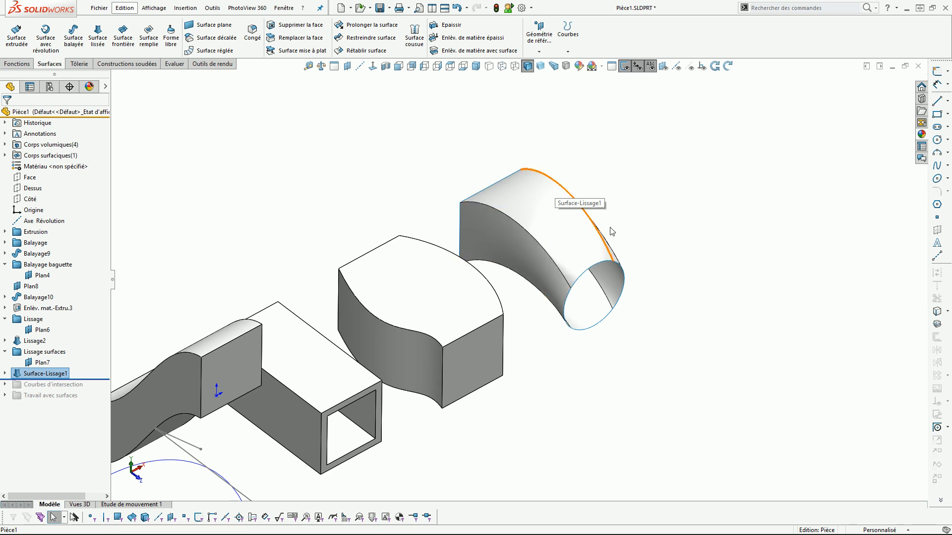
click(543, 194)
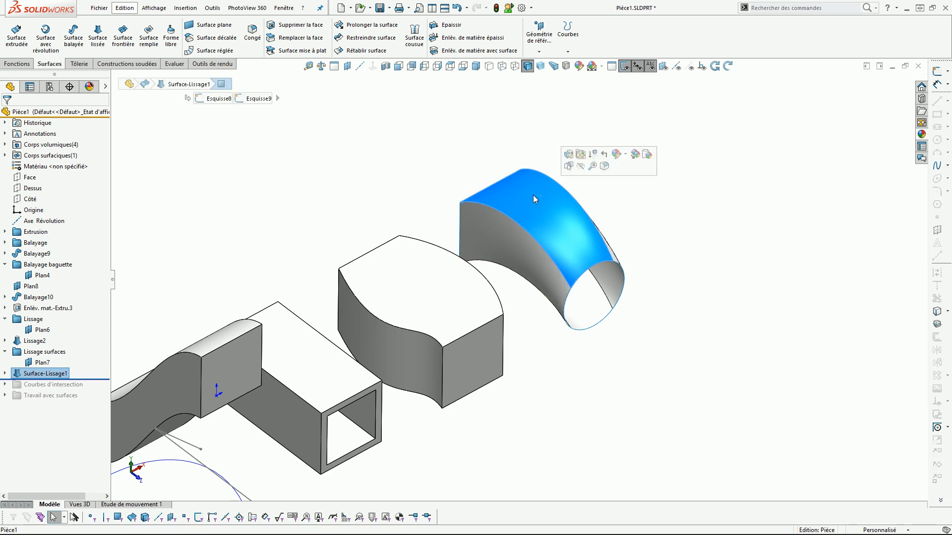
click(642, 244)
- Roll the model forward past the expanded Courbes d'intersection folder and locate Plan1 relative to the bodies
drag(85, 380, 44, 388)
click(5, 385)
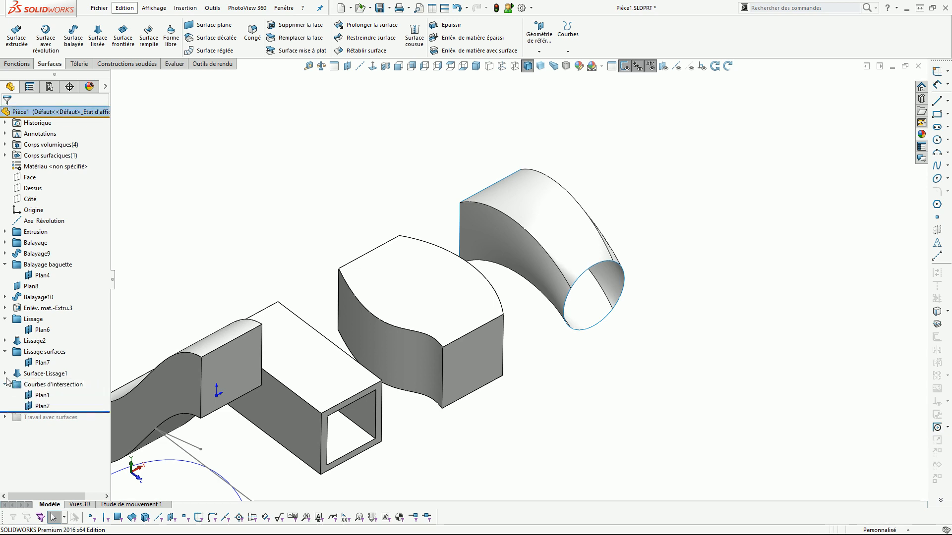
click(42, 395)
key(ctrl+8)
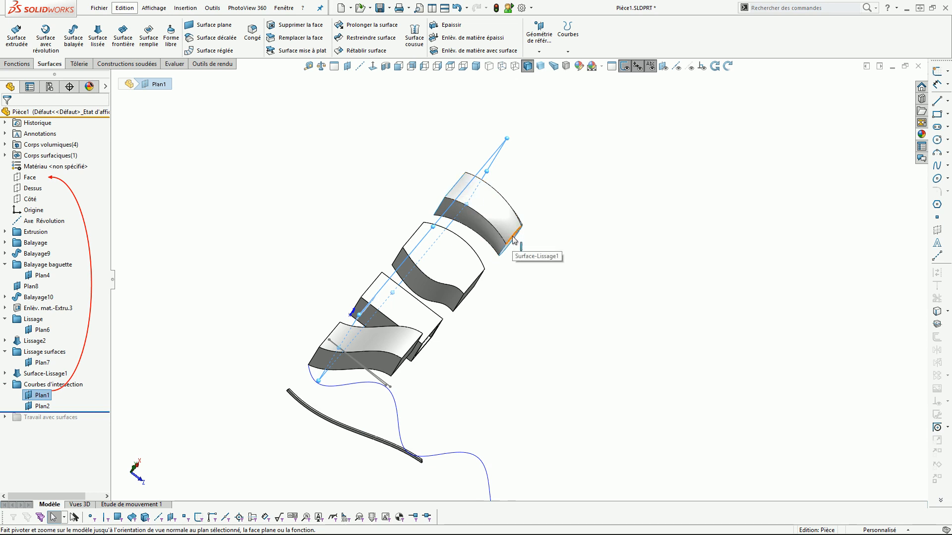
middle_drag(468, 228, 446, 161)
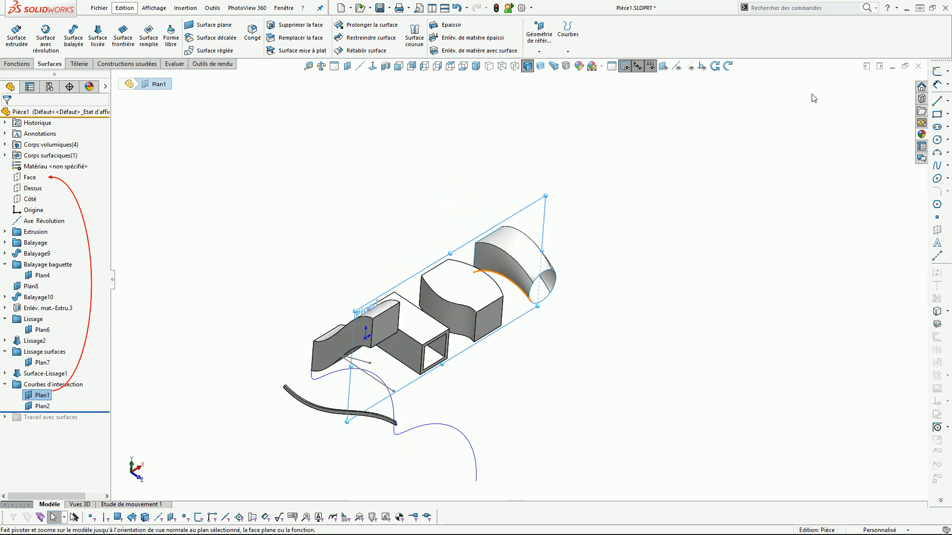
- Start a sketch on Plan1 and create its intersection curves with the arched surface's upper face and adjacent side face
click(936, 73)
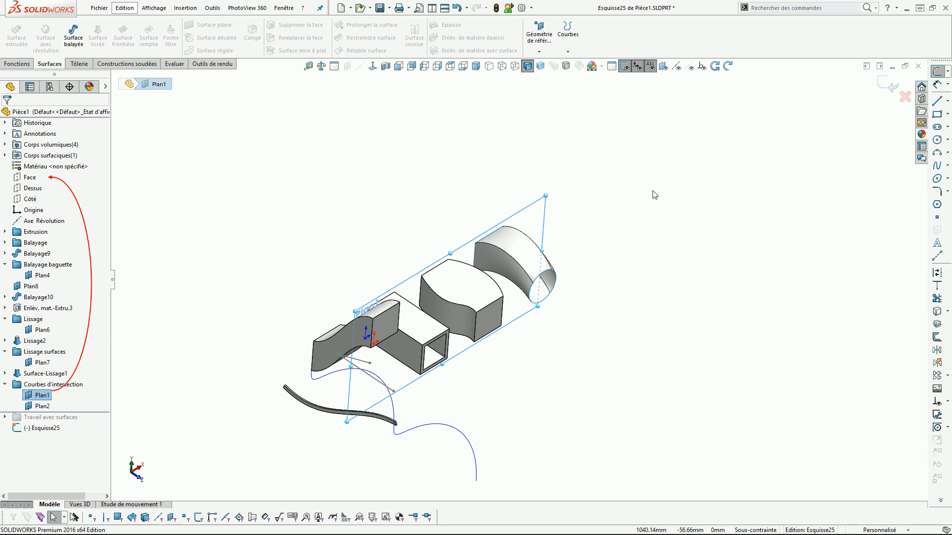
click(937, 325)
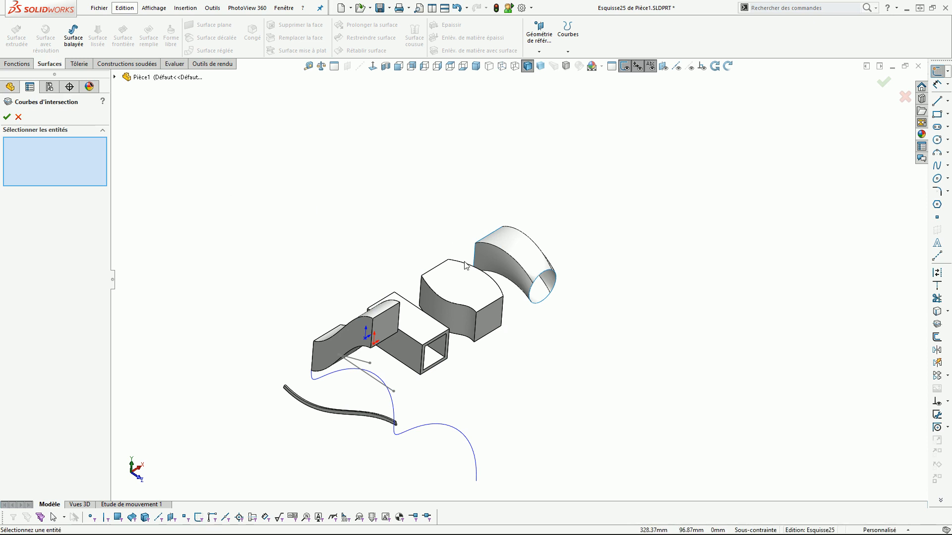
click(521, 257)
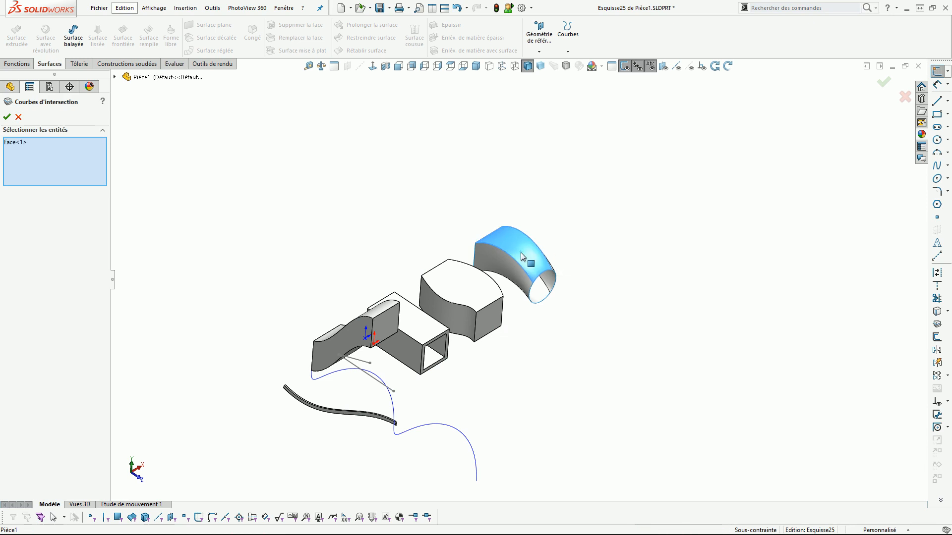
click(506, 260)
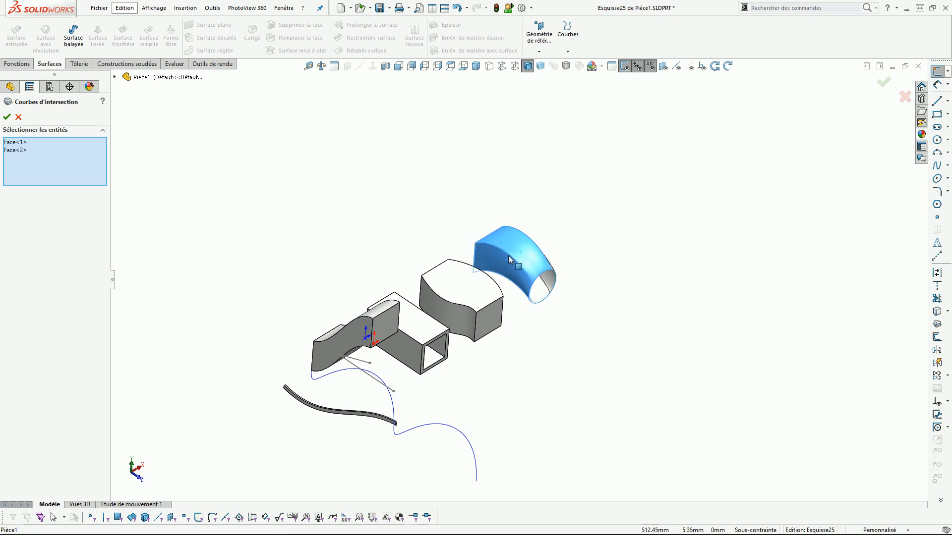
click(8, 119)
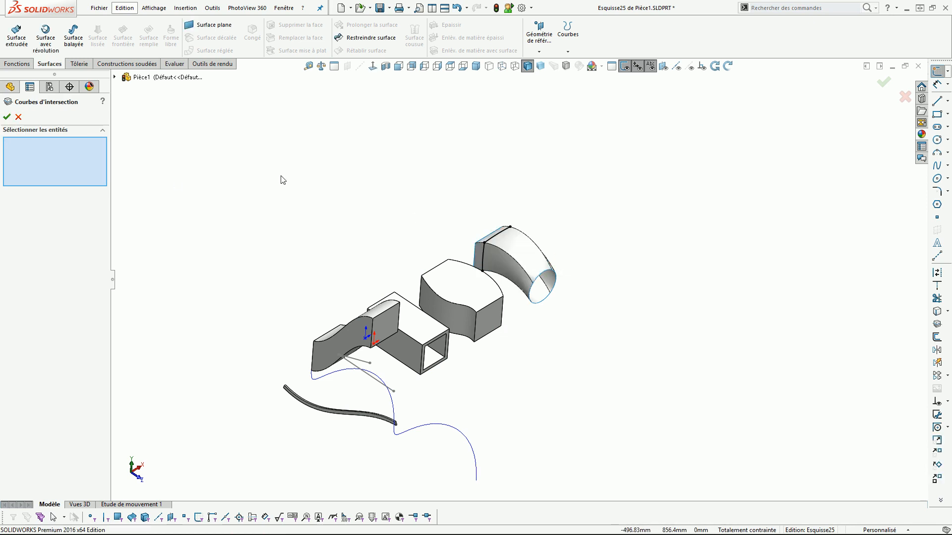
- Add the Plan1 intersection curves for the arched surface's two remaining faces and exit the sketch
middle_drag(416, 208, 382, 190)
scroll(538, 242, down, 4)
middle_drag(579, 268, 172, 159)
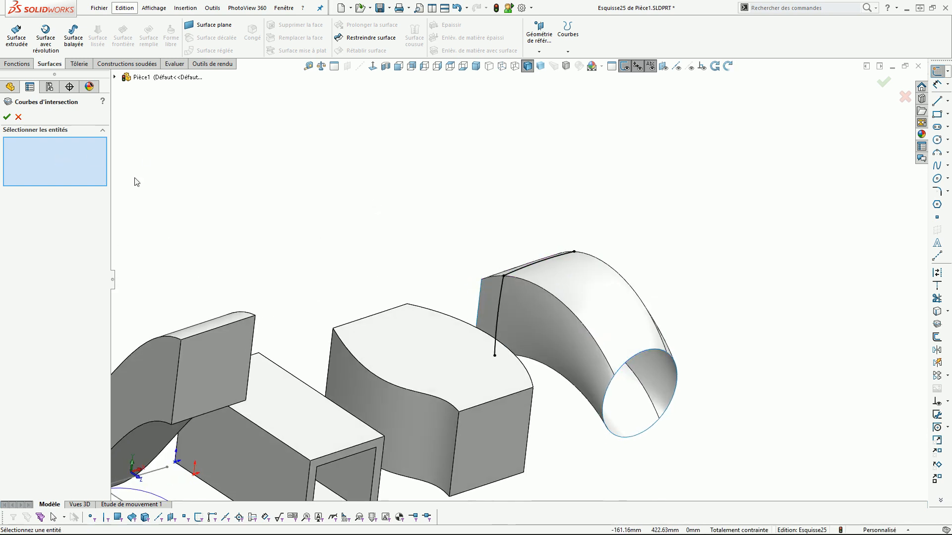
middle_drag(388, 214, 293, 176)
click(500, 275)
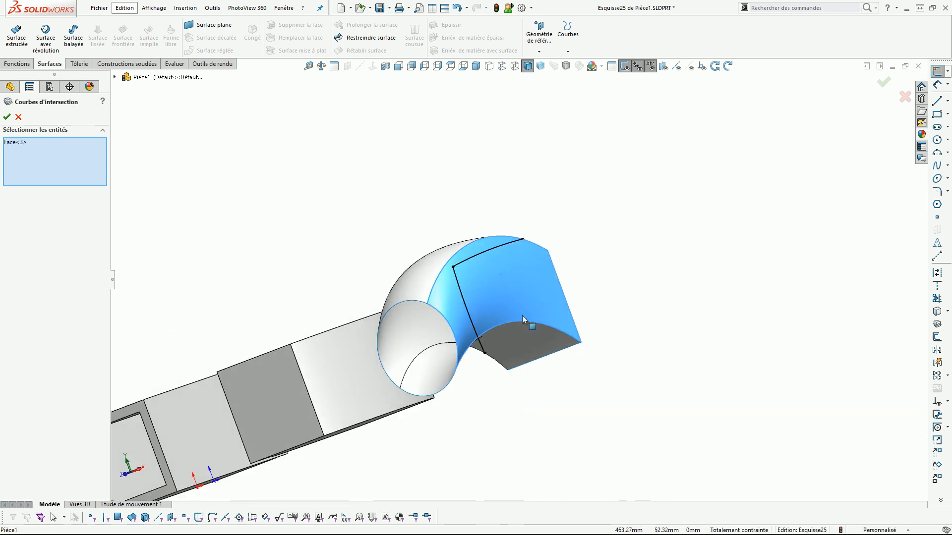
click(517, 337)
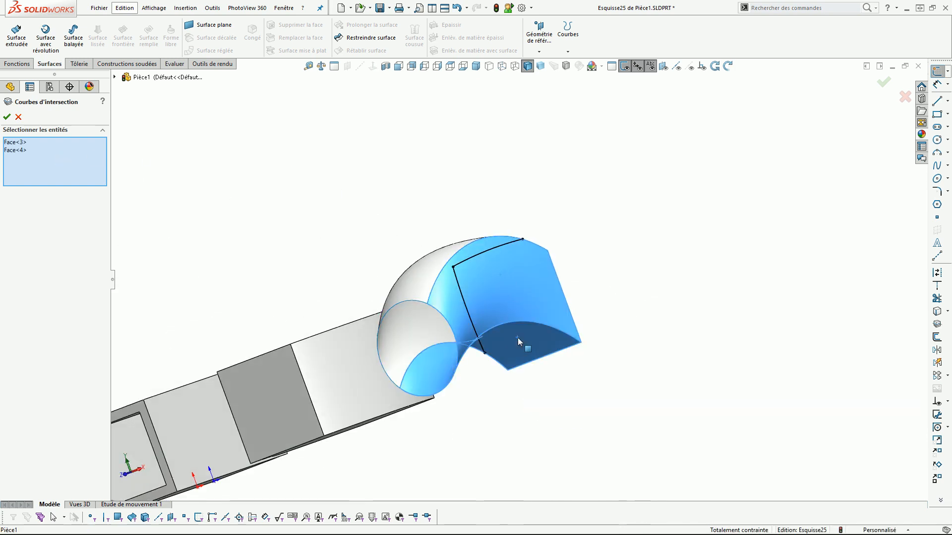
click(6, 117)
middle_drag(329, 149, 413, 299)
scroll(424, 263, down, 3)
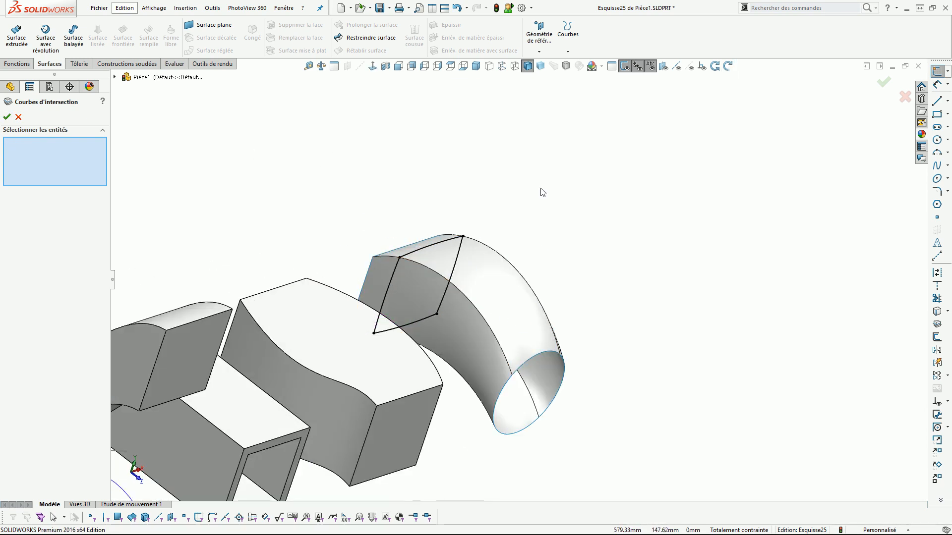
click(6, 117)
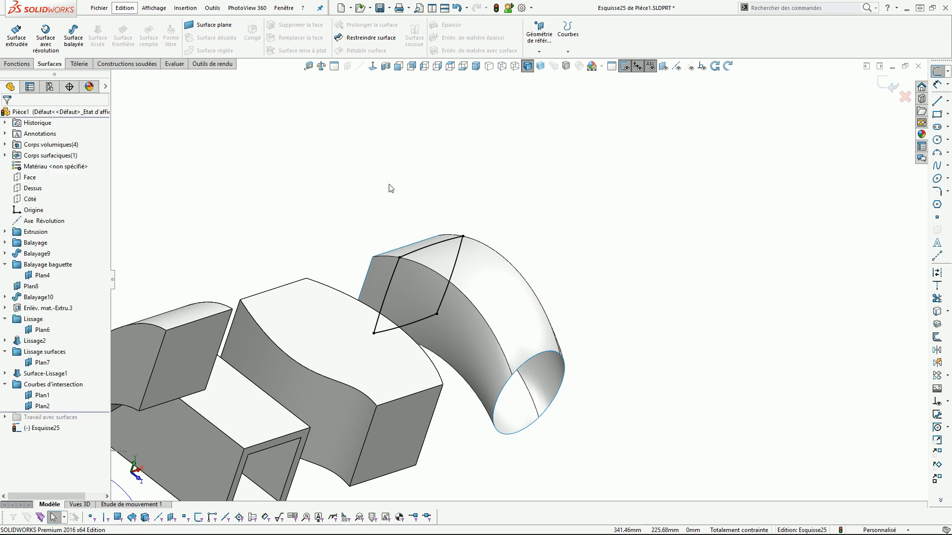
click(887, 85)
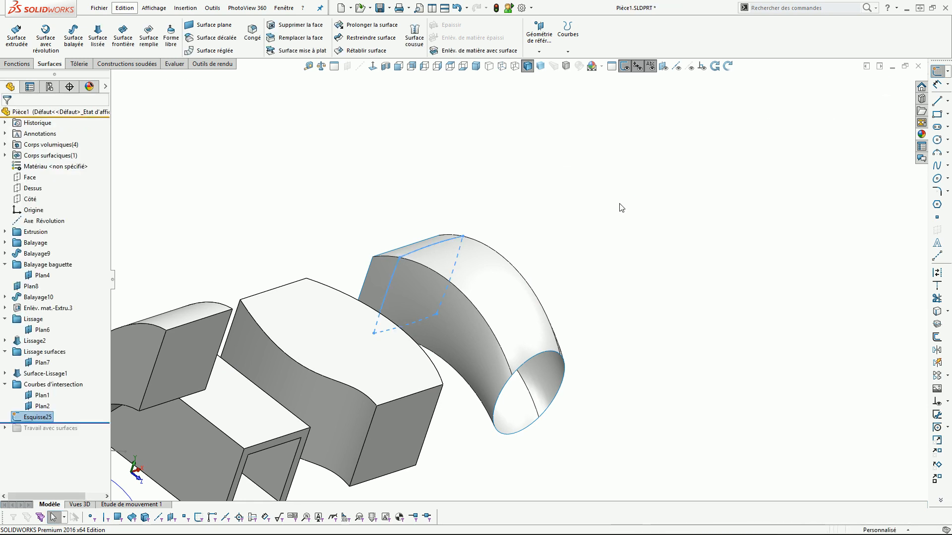
- Stretch the reference plane Plan2 so that it extends beyond the arched lofted surface
mouse_move(620, 206)
middle_down()
mouse_move(546, 264)
mouse_move(543, 278)
middle_up()
click(40, 406)
mouse_move(308, 319)
middle_down()
mouse_move(336, 291)
mouse_move(338, 304)
middle_up()
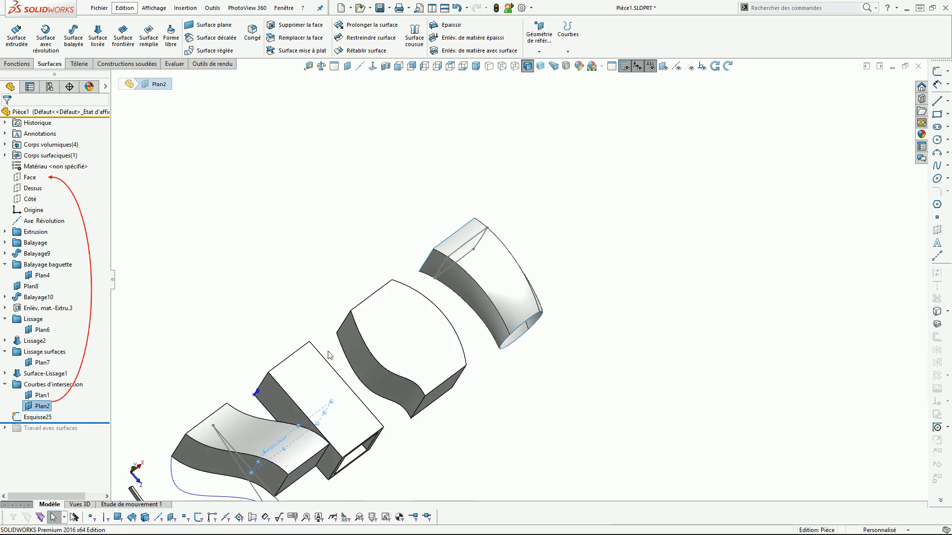
drag(325, 412, 581, 220)
middle_drag(589, 302, 614, 260)
scroll(590, 401, down, 3)
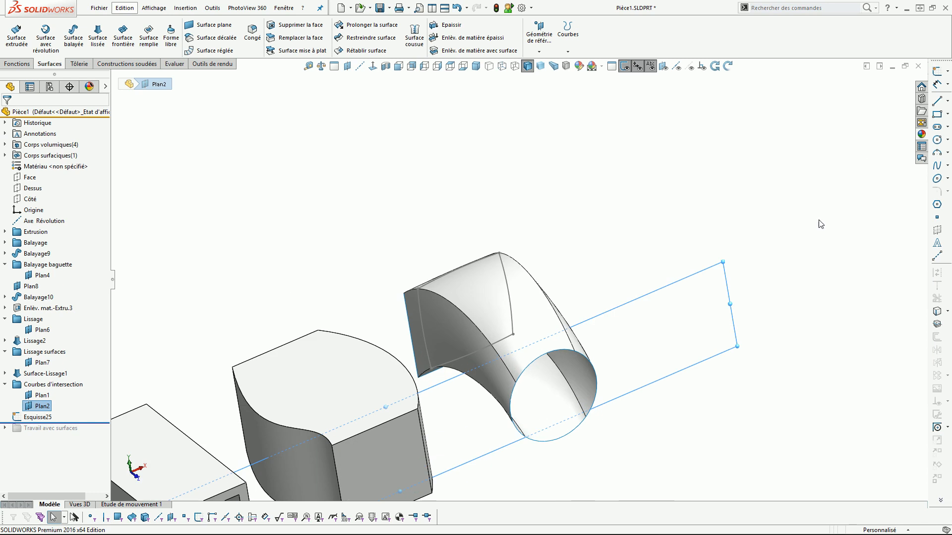
- Sketch on Plan2 the intersection curves with all four faces of the arched surface and exit the sketch
click(938, 71)
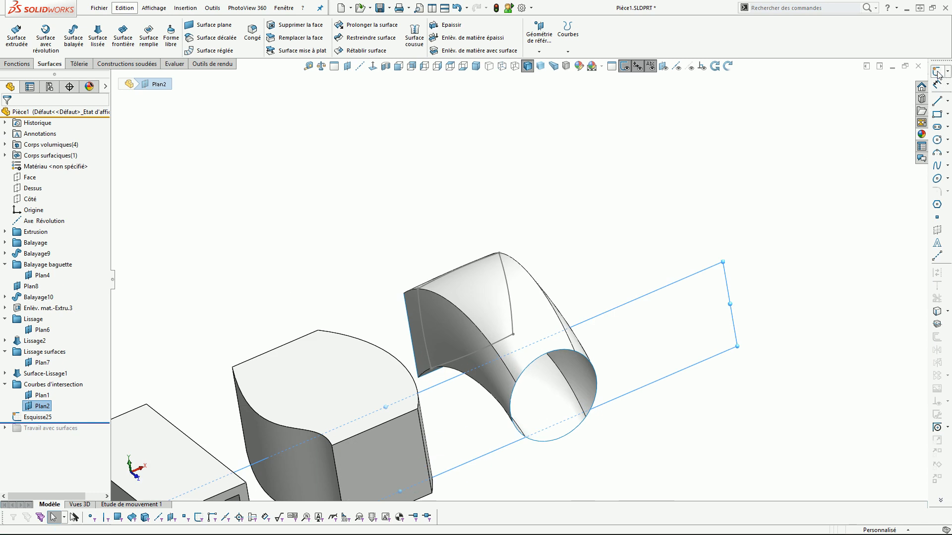
click(937, 325)
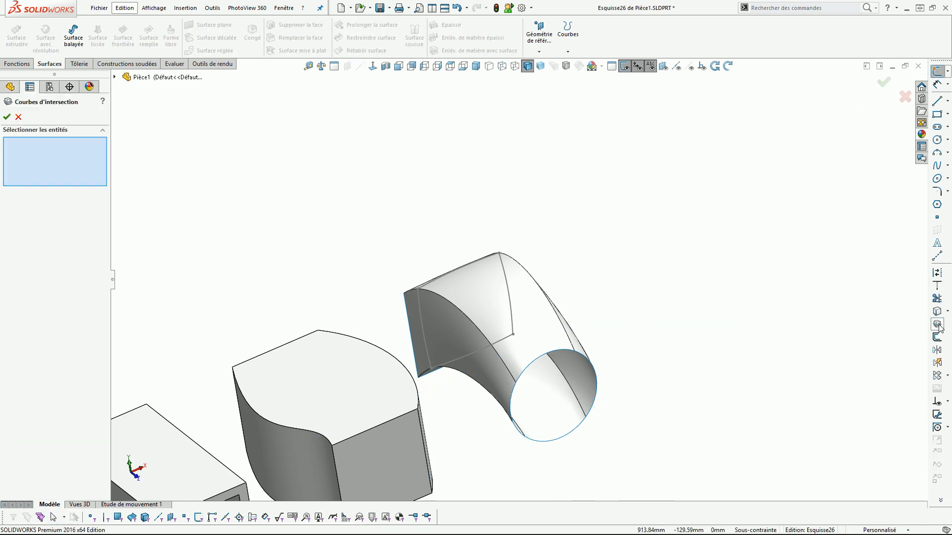
click(519, 409)
click(501, 389)
click(522, 353)
click(585, 366)
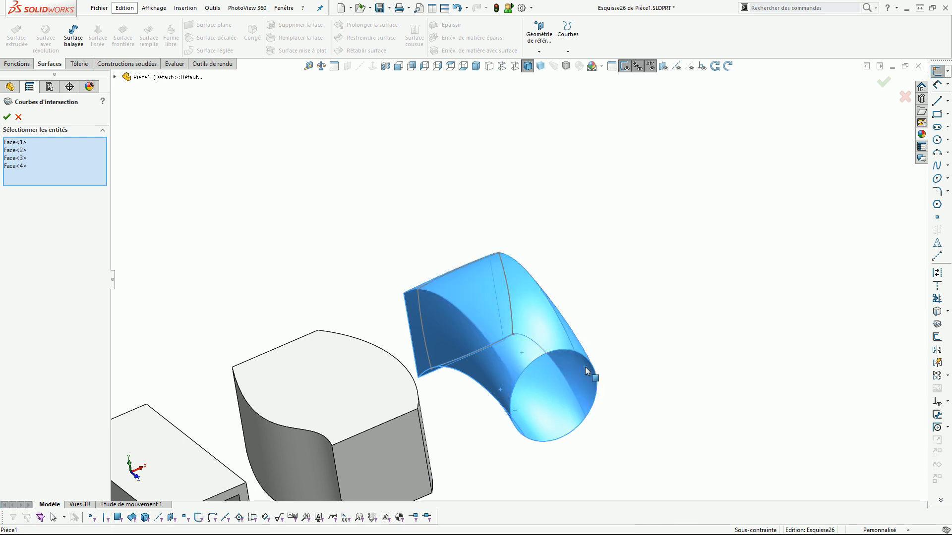
click(7, 117)
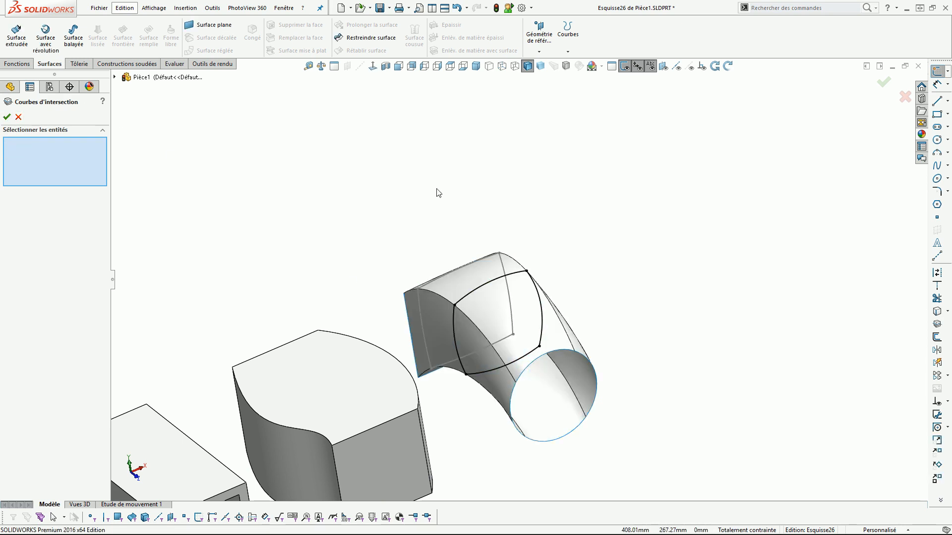
click(880, 85)
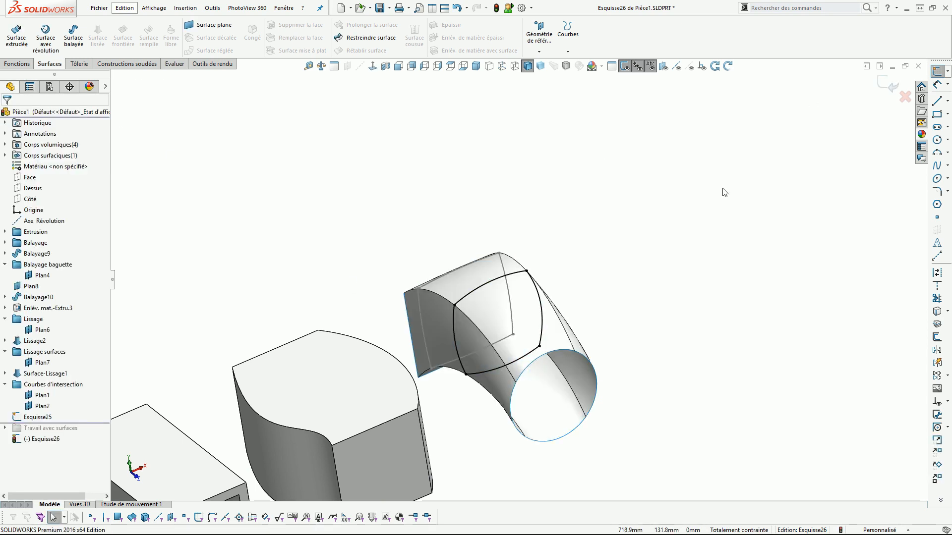
click(881, 85)
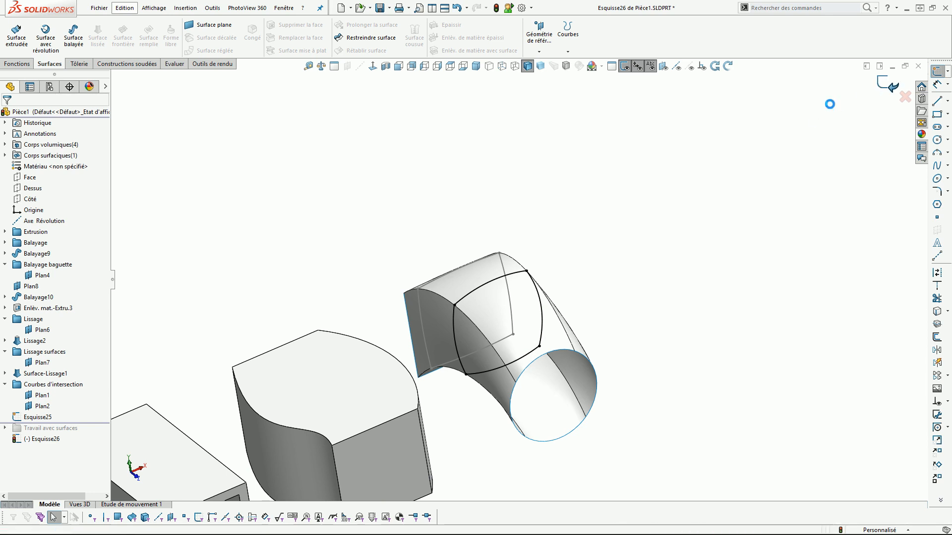
middle_drag(589, 274, 545, 327)
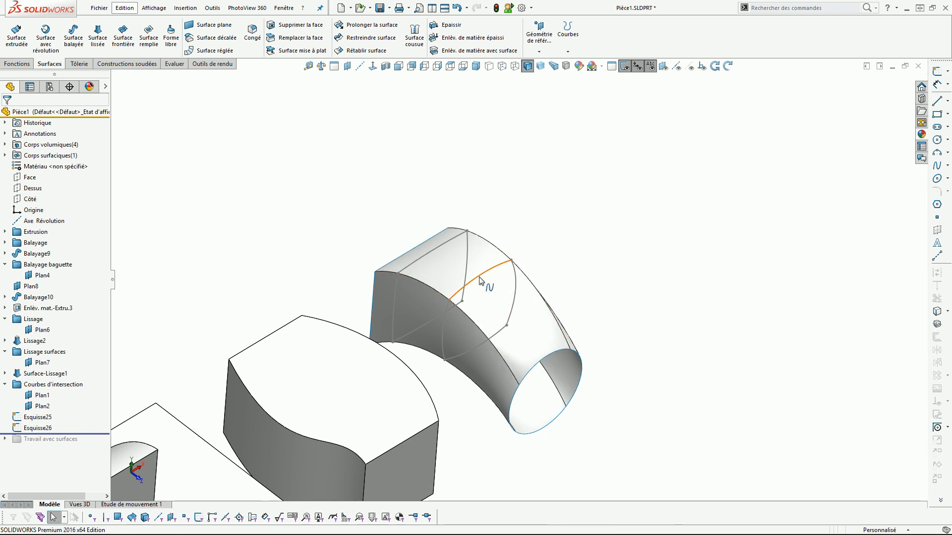
- Roll the model forward past the Travail avec surfaces folder and locate the teardrop-shaped profile beside the arched surface
scroll(508, 343, up, 6)
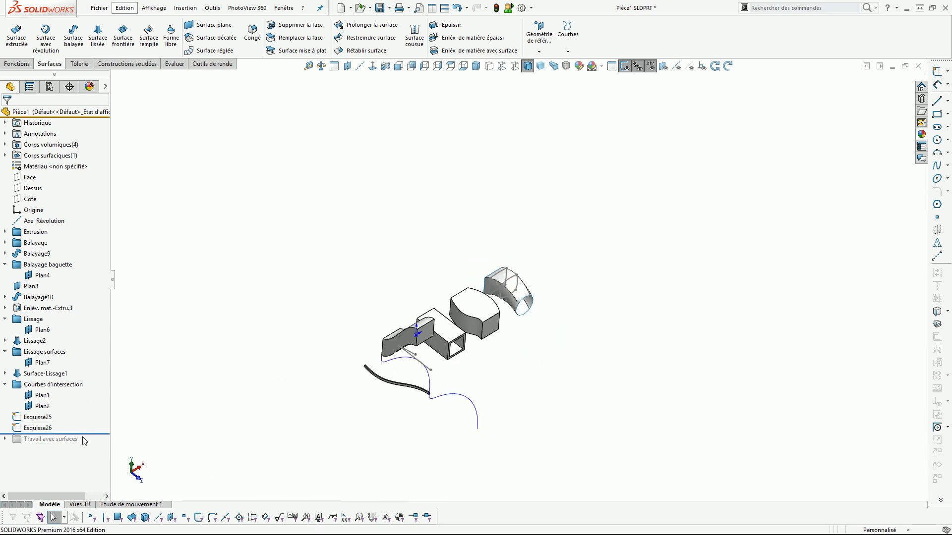
drag(90, 433, 92, 443)
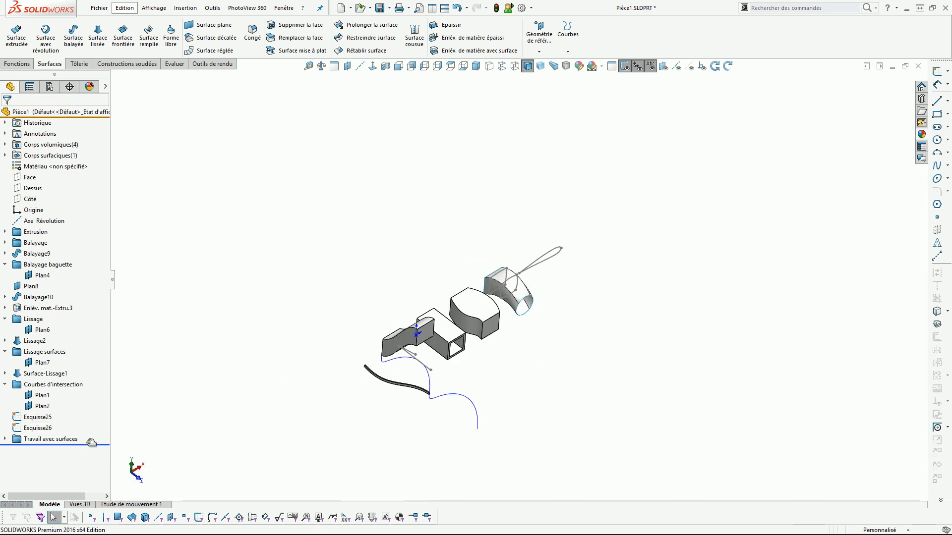
scroll(566, 271, down, 3)
scroll(566, 271, down, 1)
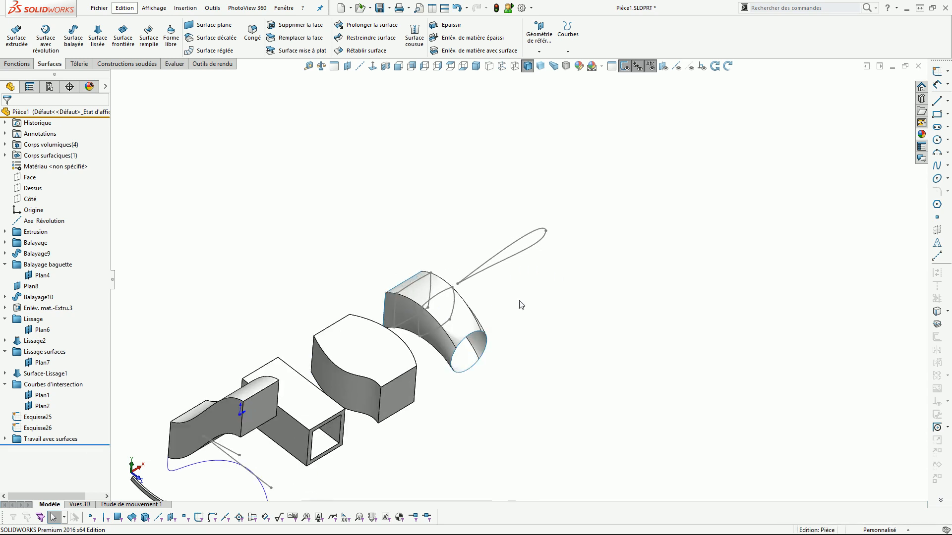
scroll(517, 300, up, 4)
middle_drag(506, 294, 499, 271)
scroll(586, 274, down, 3)
scroll(482, 298, down, 3)
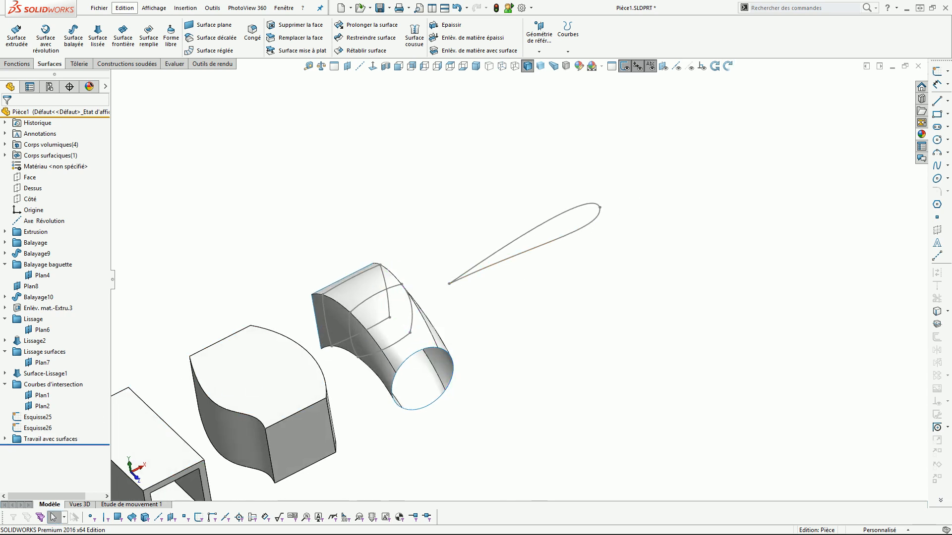
- Open Esquisse22 from the Travail avec surfaces folder, examine its upper and lower splines in the Face view, and exit the sketch
click(5, 439)
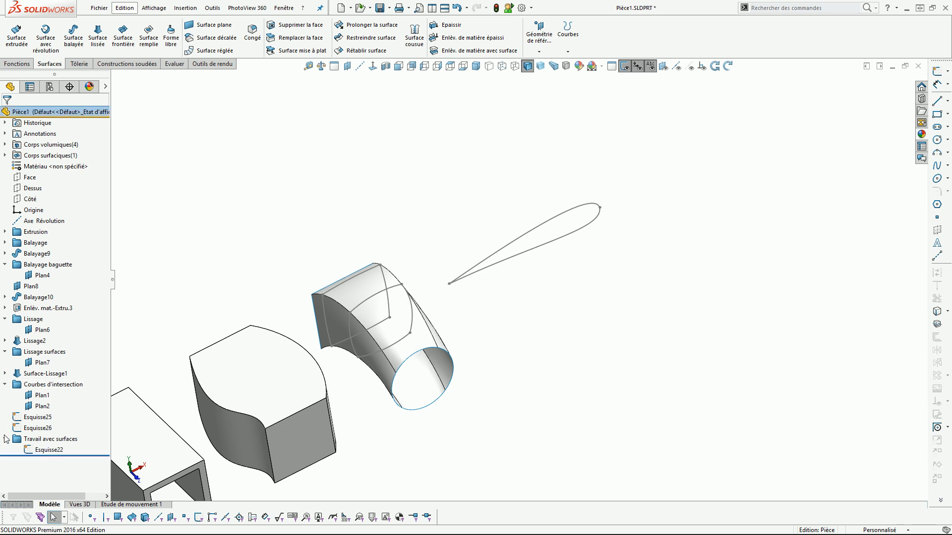
click(40, 450)
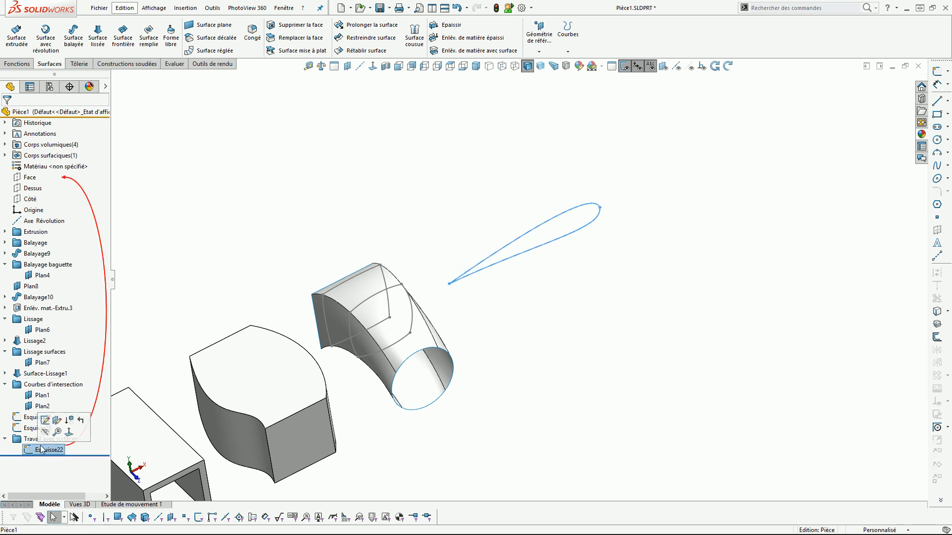
click(45, 420)
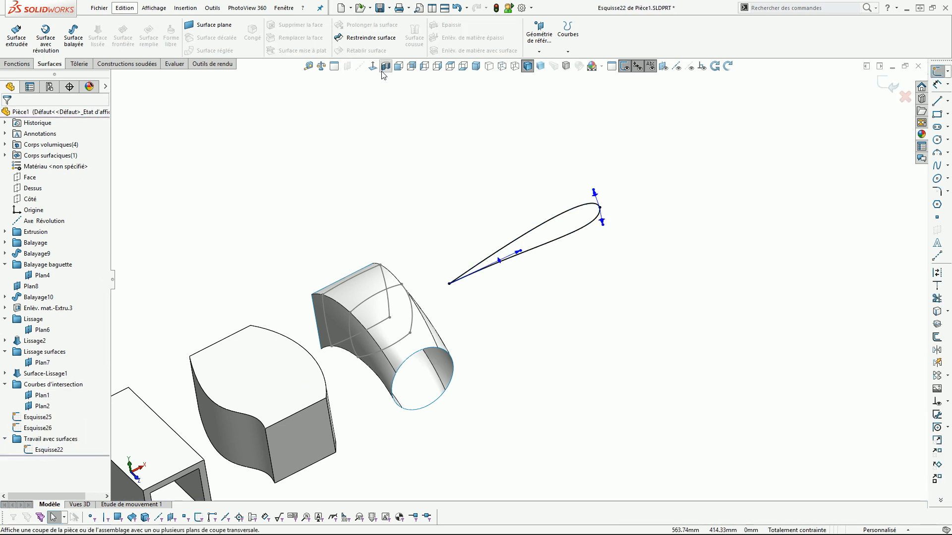
click(398, 66)
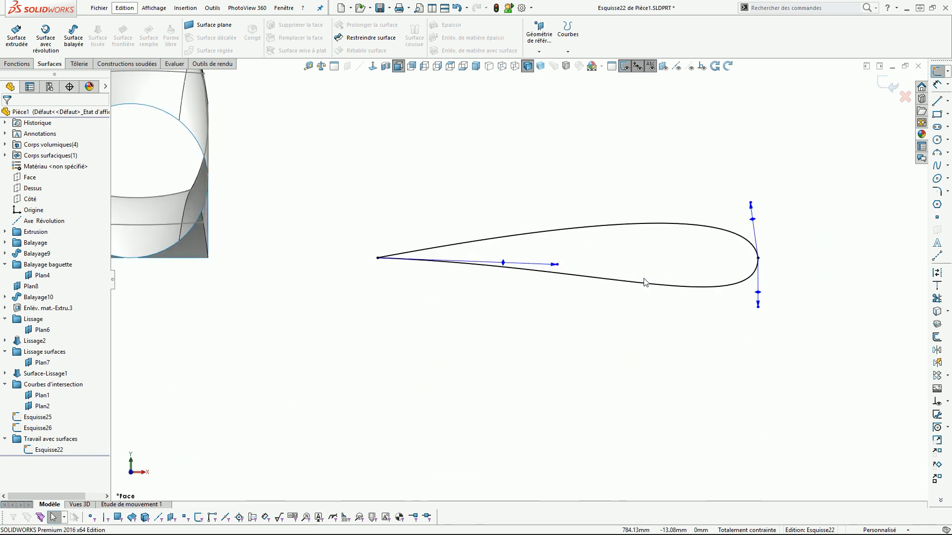
click(595, 230)
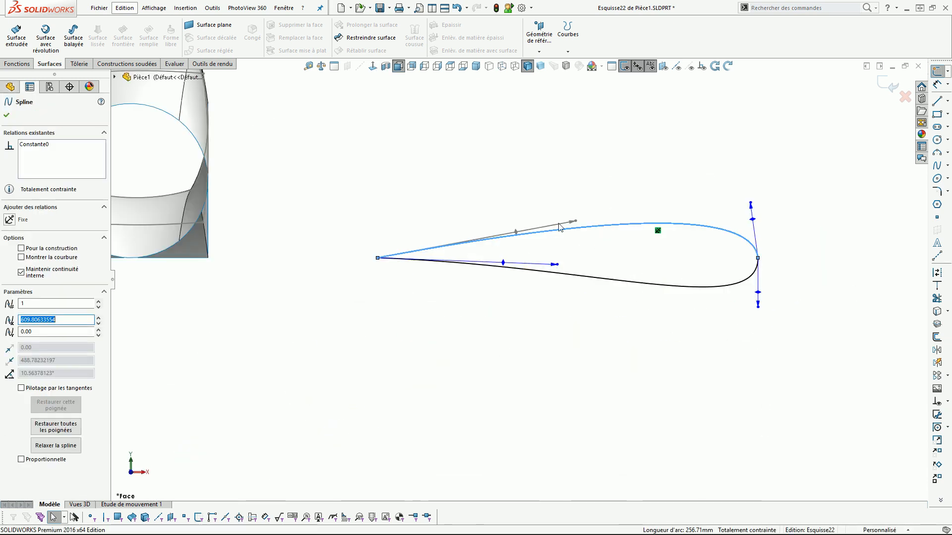
click(613, 283)
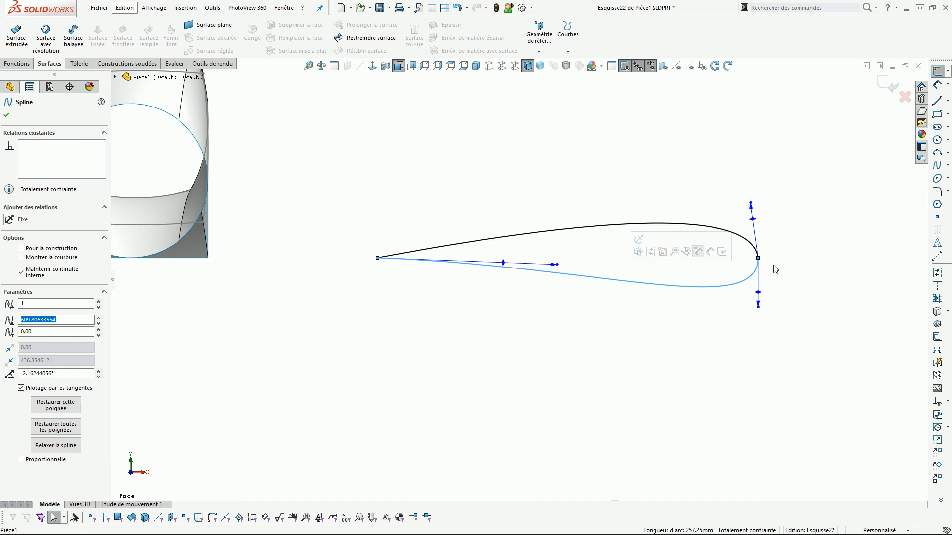
click(643, 320)
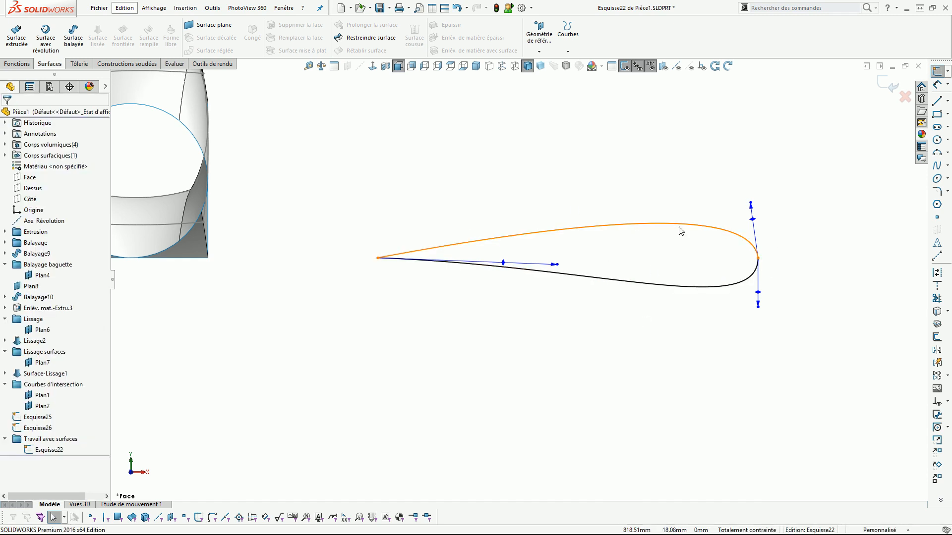
scroll(564, 309, up, 2)
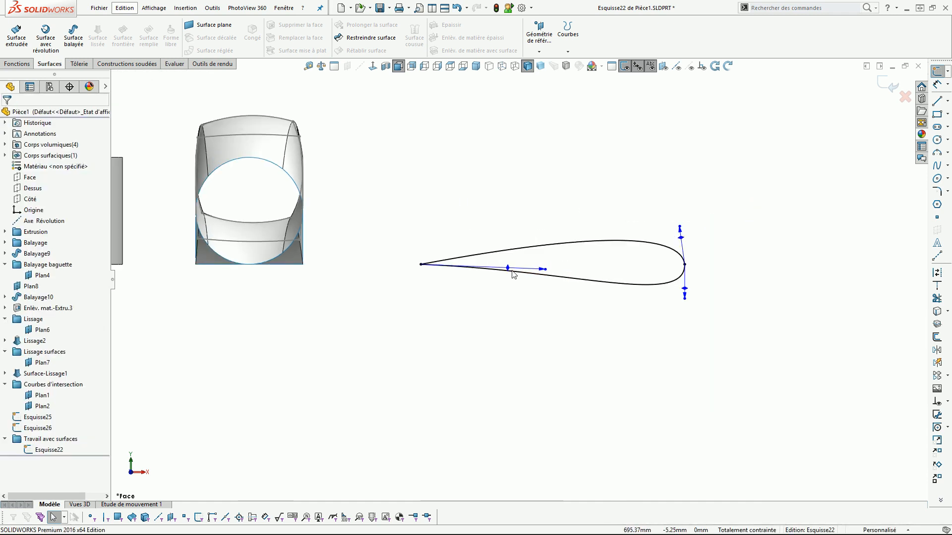
middle_drag(511, 272, 646, 252)
click(880, 79)
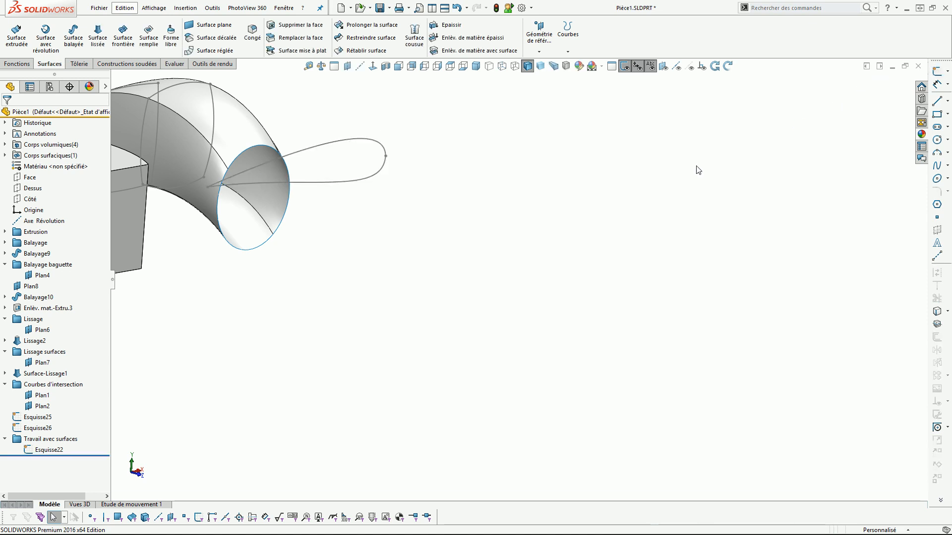
- Extrude the closed teardrop profile Esquisse22 as a solid boss with a blind depth of 220 mm
scroll(695, 166, up, 4)
middle_drag(451, 181, 470, 180)
scroll(501, 133, down, 4)
middle_drag(473, 225, 455, 252)
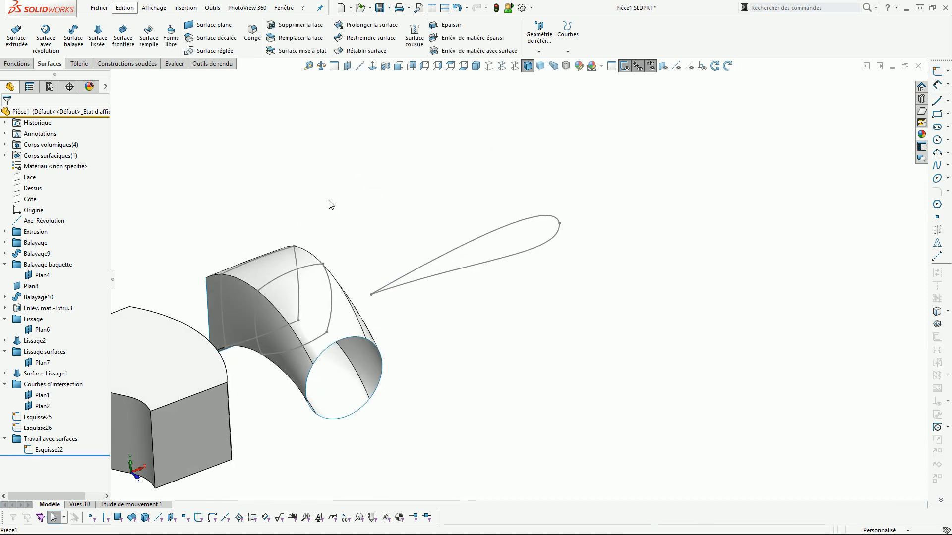
click(17, 64)
click(21, 40)
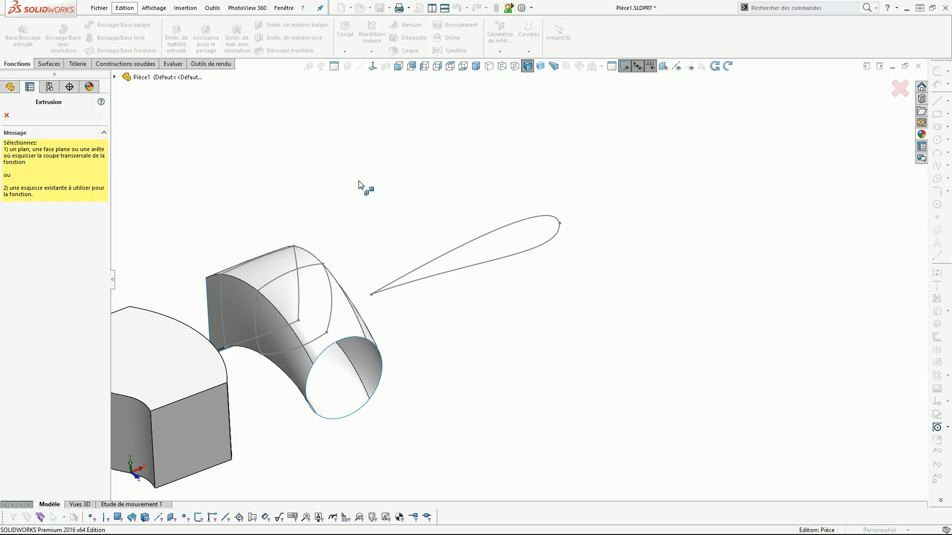
click(504, 231)
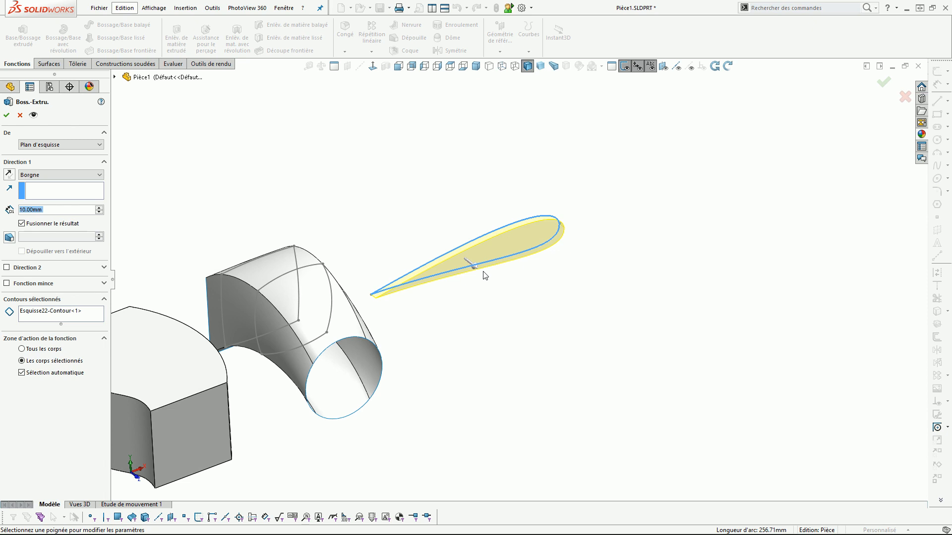
drag(475, 266, 576, 345)
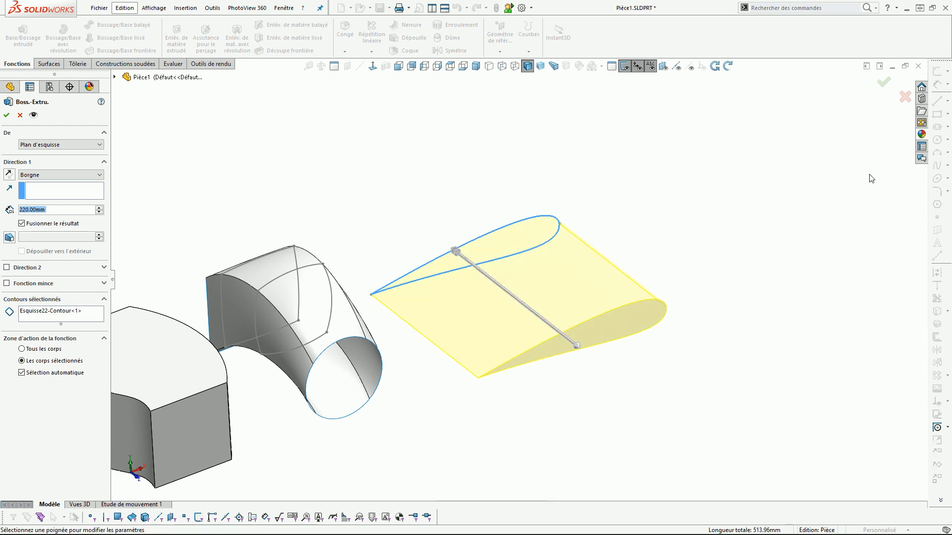
click(884, 85)
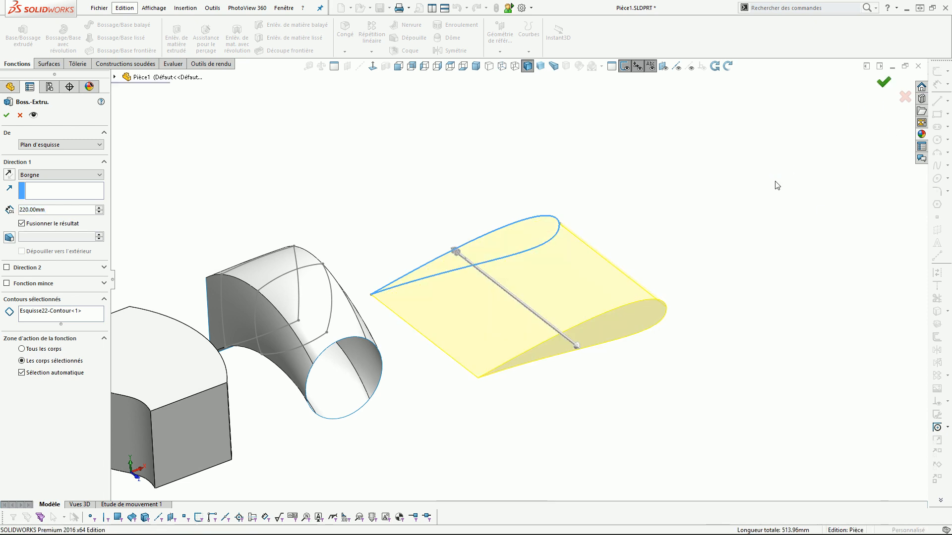
- Examine the curved upper and lower faces and the end profile of the extruded teardrop solid from several angles
click(528, 302)
middle_drag(527, 302, 540, 241)
click(695, 239)
click(529, 294)
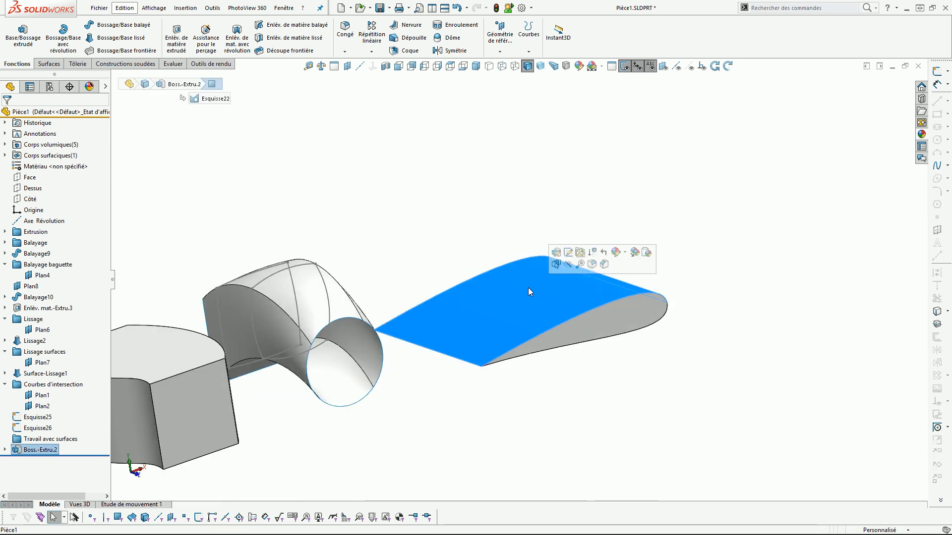
middle_drag(529, 294, 516, 187)
click(533, 299)
middle_drag(533, 244, 546, 325)
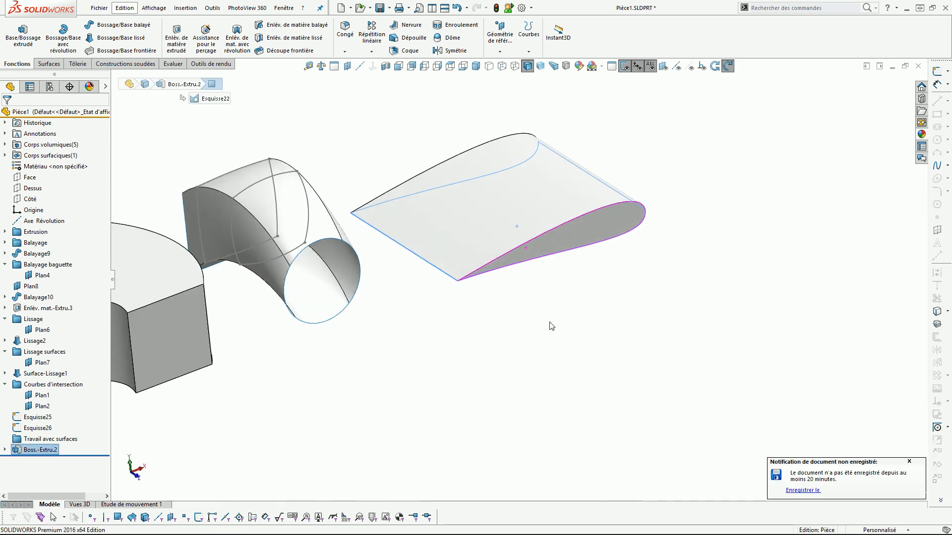
scroll(438, 170, up, 2)
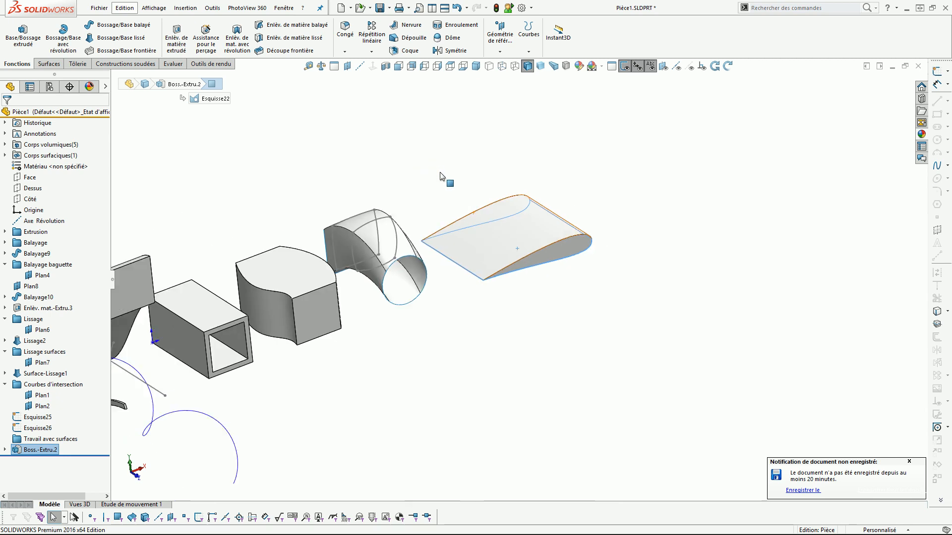
ctrl+middle_drag(453, 172, 513, 255)
scroll(513, 255, down, 3)
middle_drag(571, 304, 675, 338)
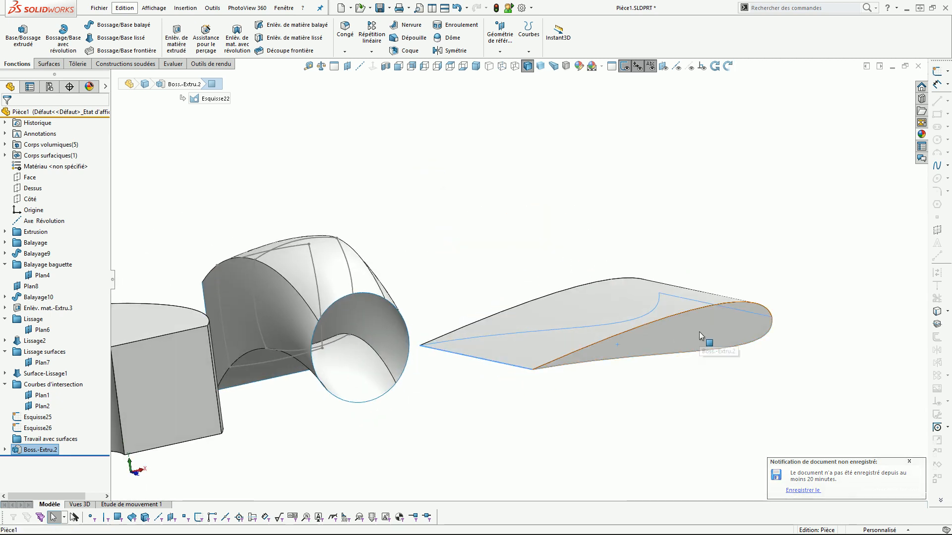
- Shell the teardrop solid to a 2 mm wall, removing both end faces and its curved underside
click(699, 332)
click(404, 50)
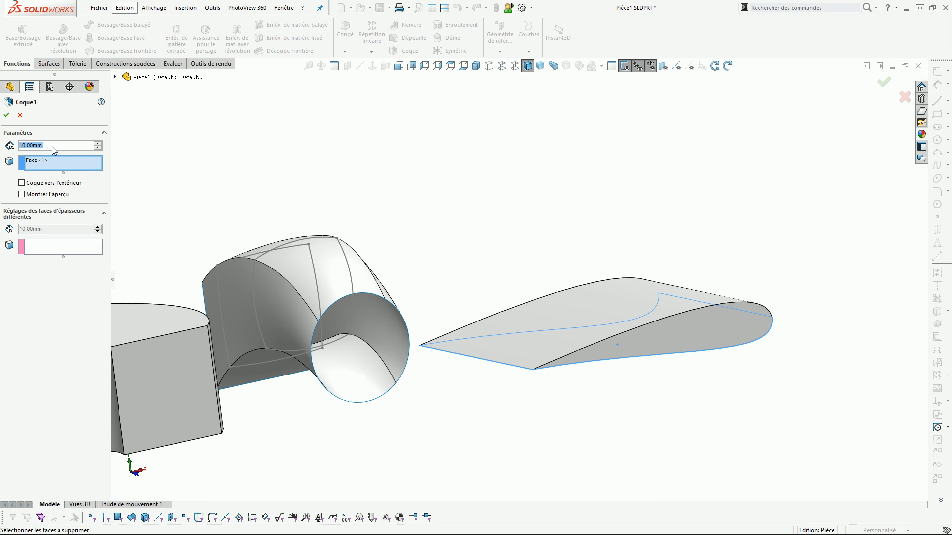
text(2)
key(Return)
click(709, 335)
middle_drag(708, 330, 579, 307)
click(528, 292)
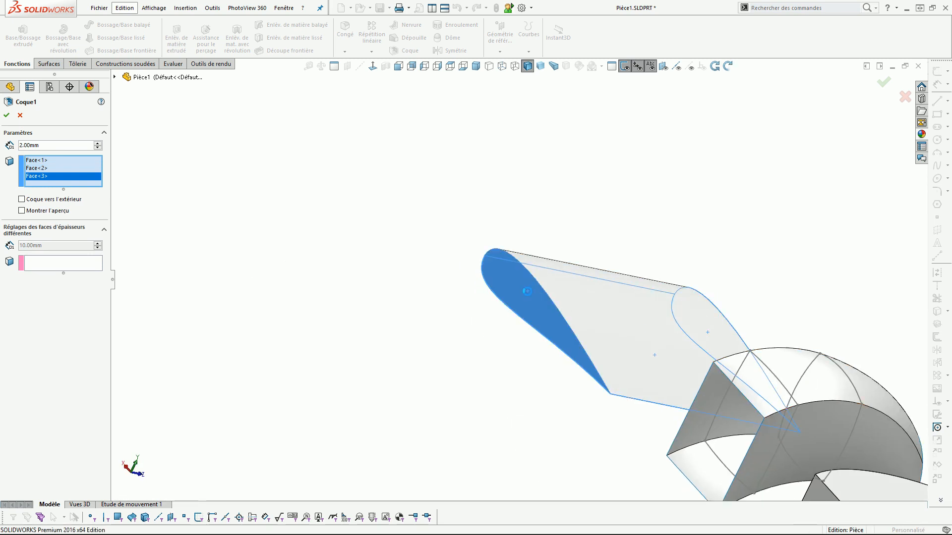
key(Return)
- Edit the shell feature Coque1 so that only the two end faces are removed, keeping the underside
middle_drag(539, 300, 576, 312)
click(29, 459)
click(30, 435)
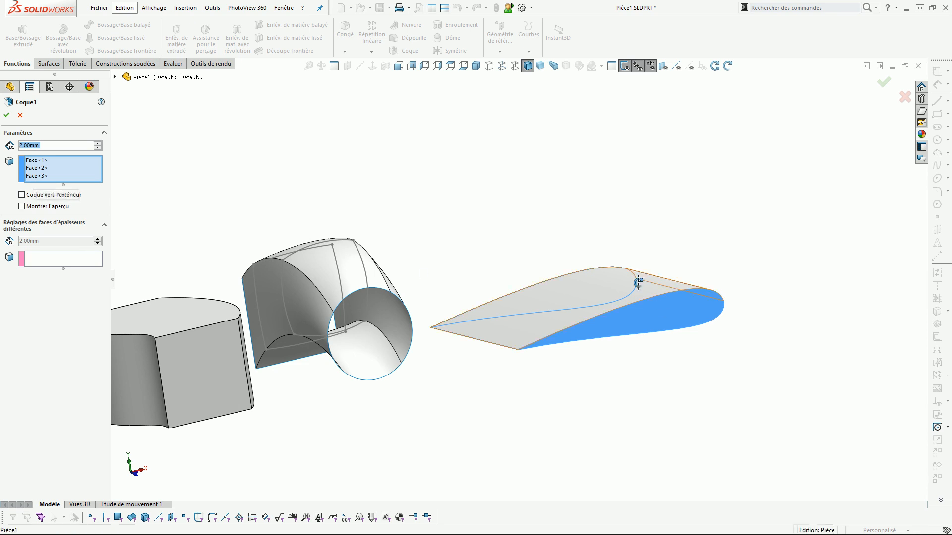
middle_drag(635, 276, 626, 219)
click(639, 354)
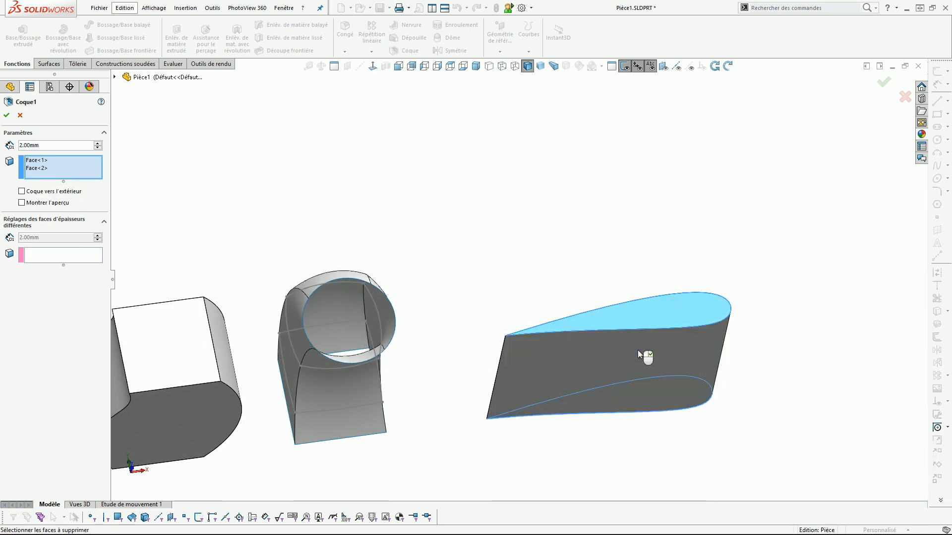
click(7, 117)
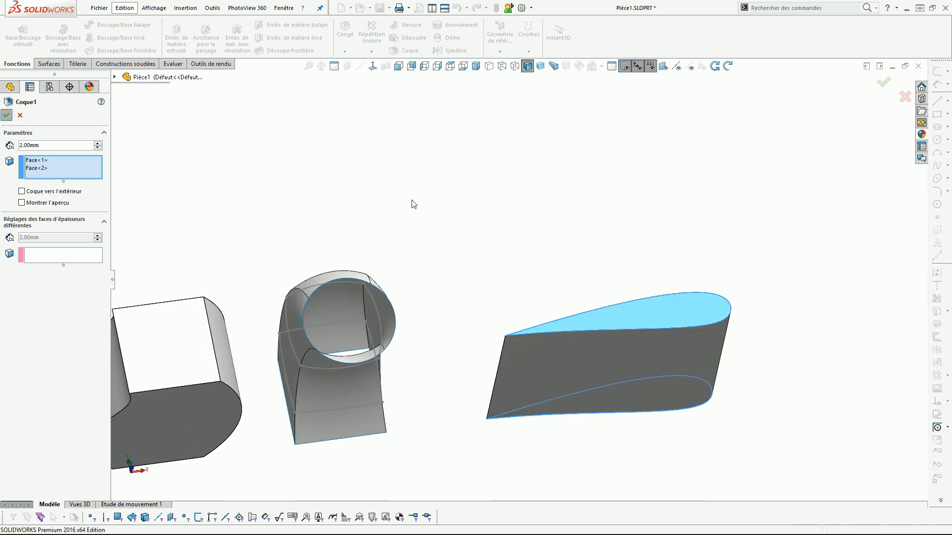
- Examine the wall thickness of the shelled teardrop solid, especially at its sharp trailing edge
middle_drag(527, 236, 539, 280)
scroll(543, 282, down, 10)
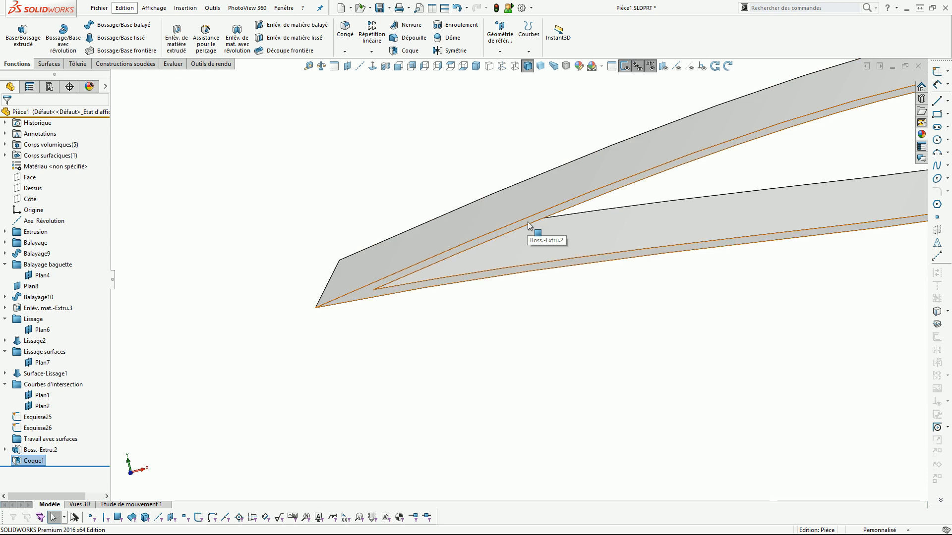
click(528, 222)
scroll(527, 221, up, 5)
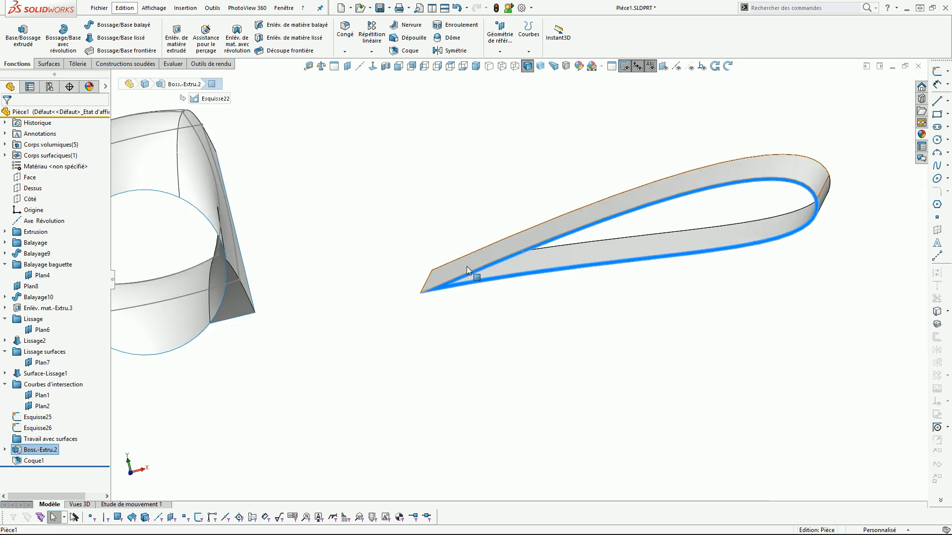
click(610, 358)
middle_drag(611, 359, 695, 198)
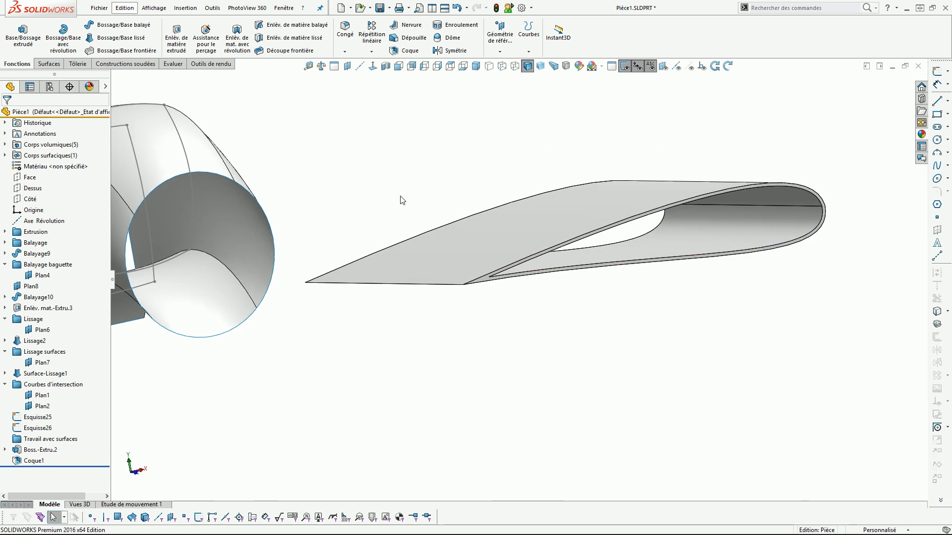
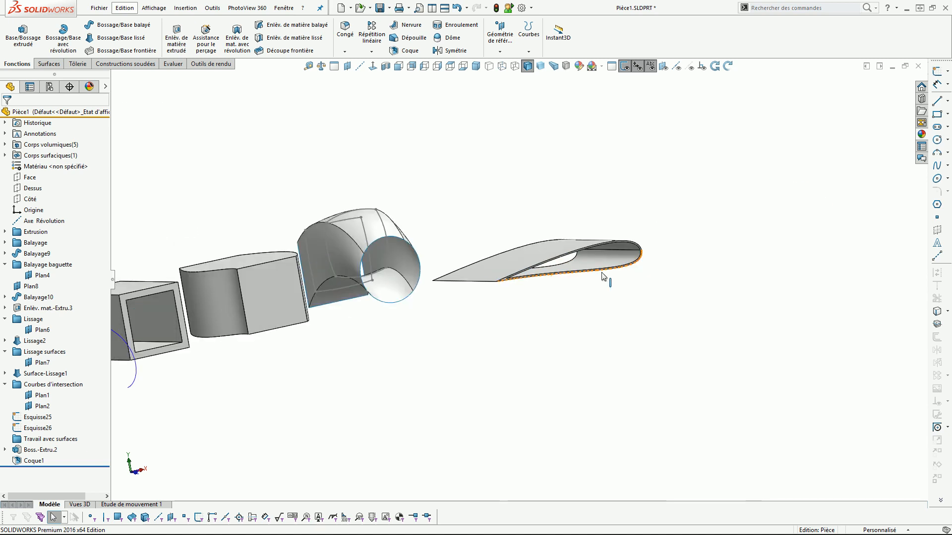
scroll(595, 258, up, 3)
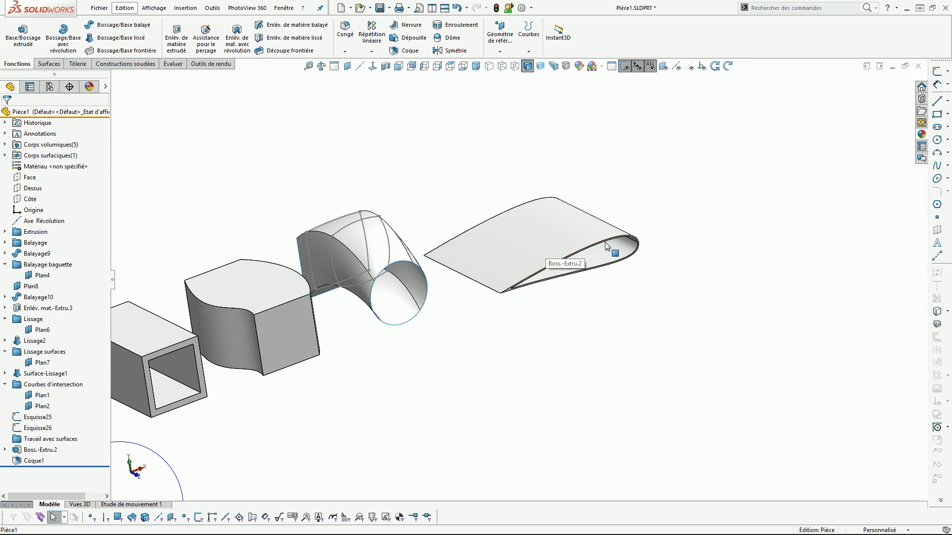
- Delete the shell feature Coque1 and the solid extrusion Boss.-Extru.2, keeping the teardrop sketch
click(23, 460)
key(Delete)
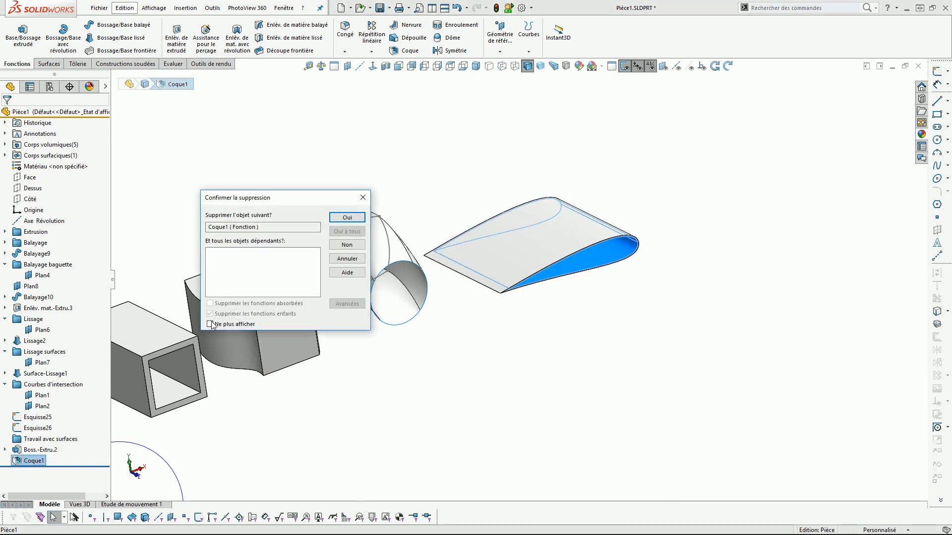
click(347, 217)
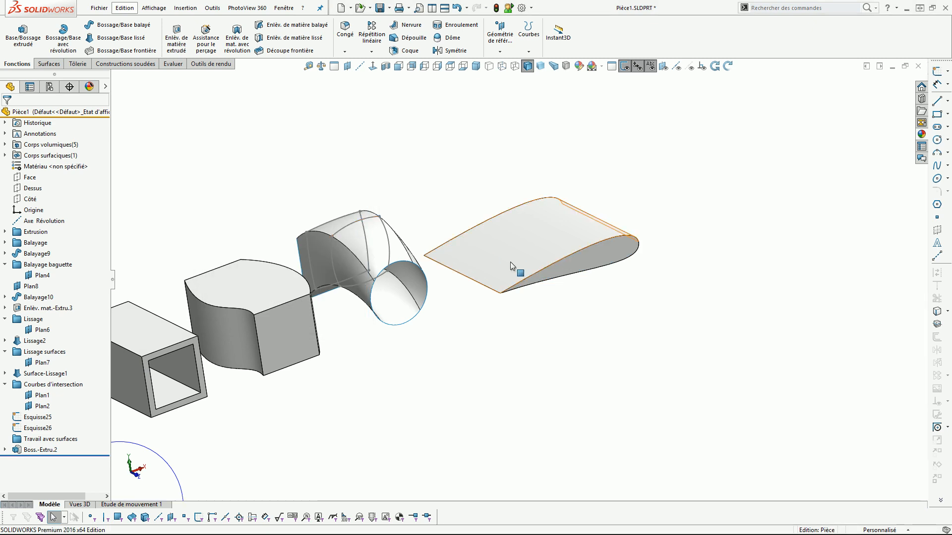
click(37, 450)
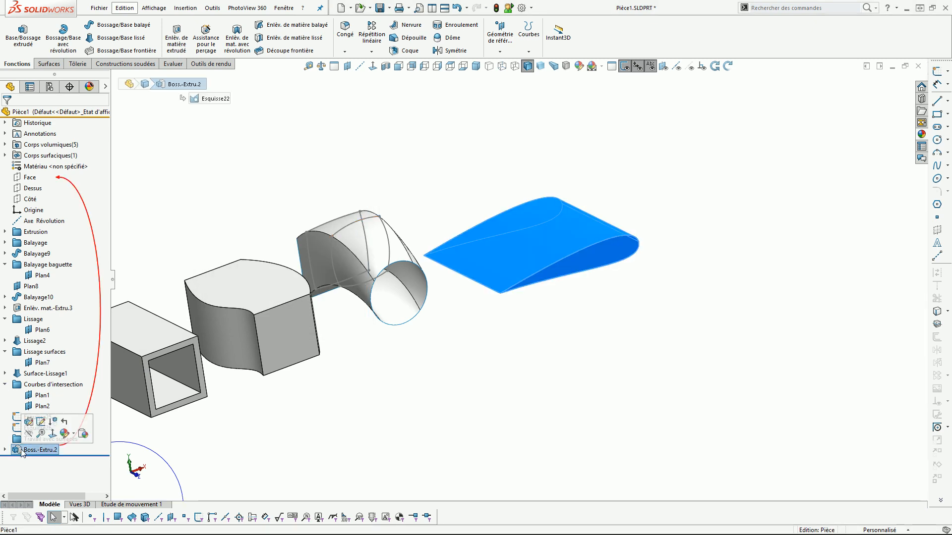
key(Delete)
click(350, 221)
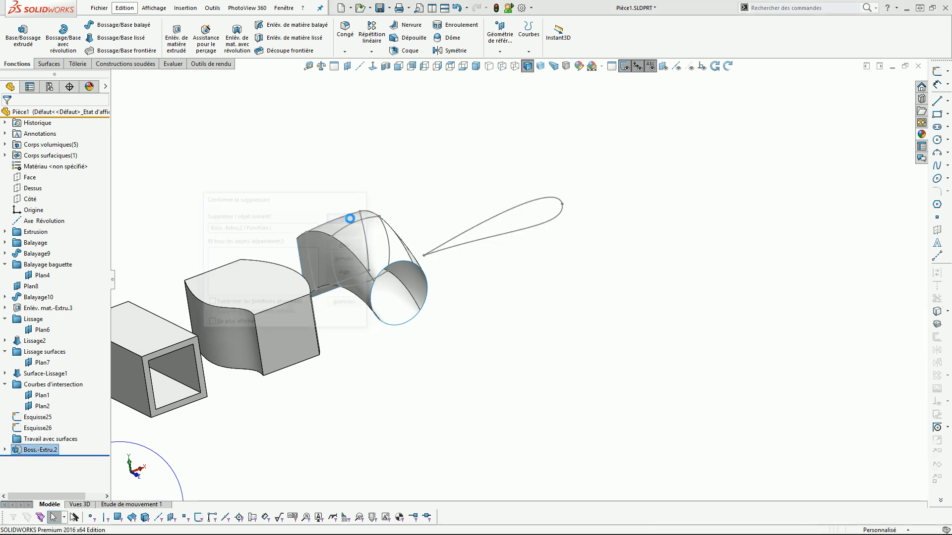
- Create an extruded surface from the teardrop sketch Esquisse22 with a blind depth of 220 mm
scroll(514, 257, down, 2)
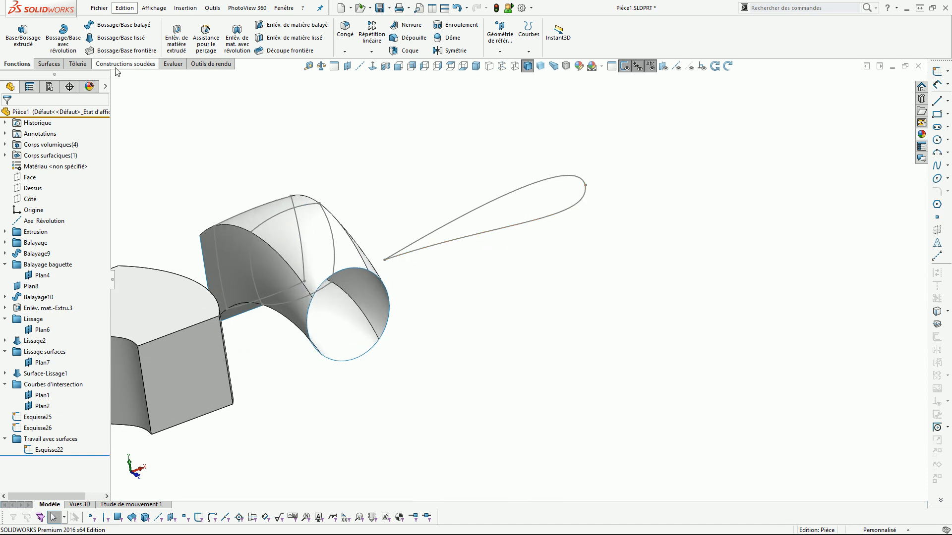
click(49, 64)
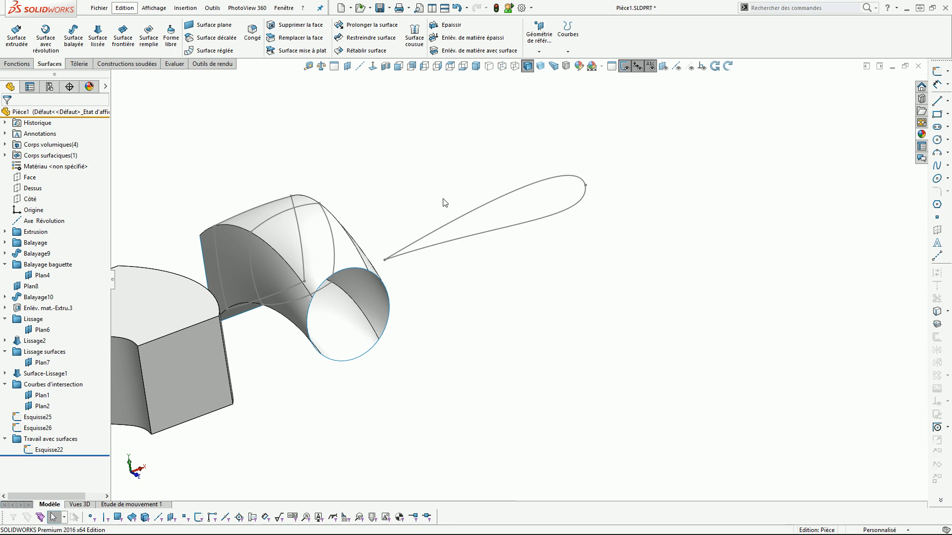
click(470, 214)
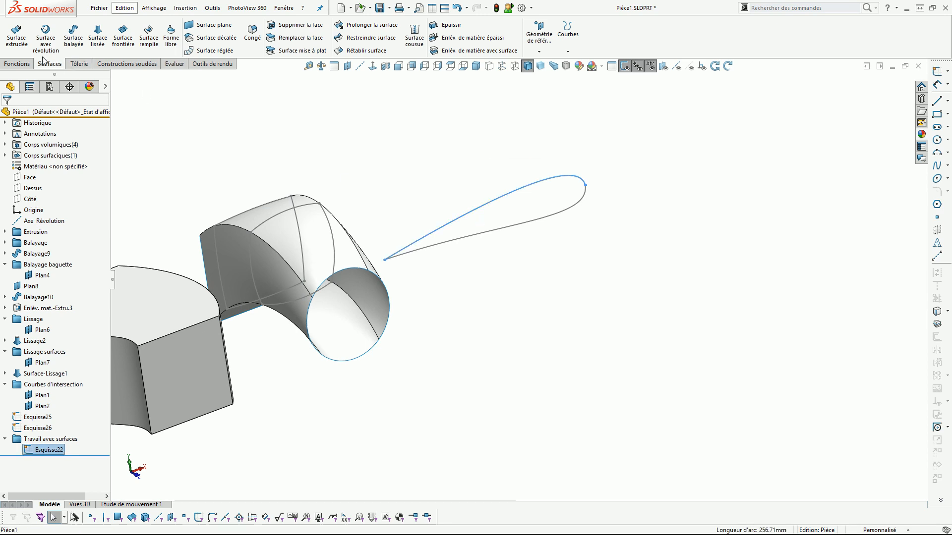
click(18, 44)
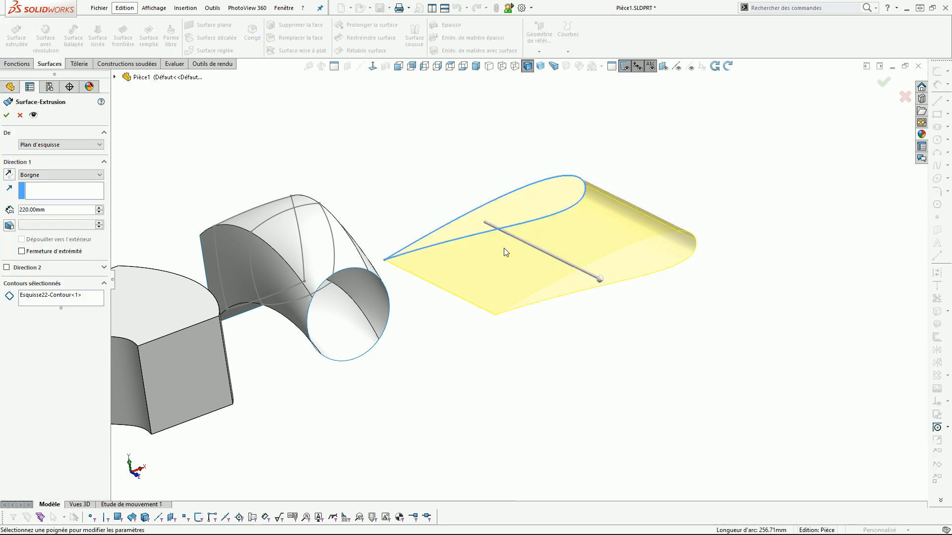
click(7, 116)
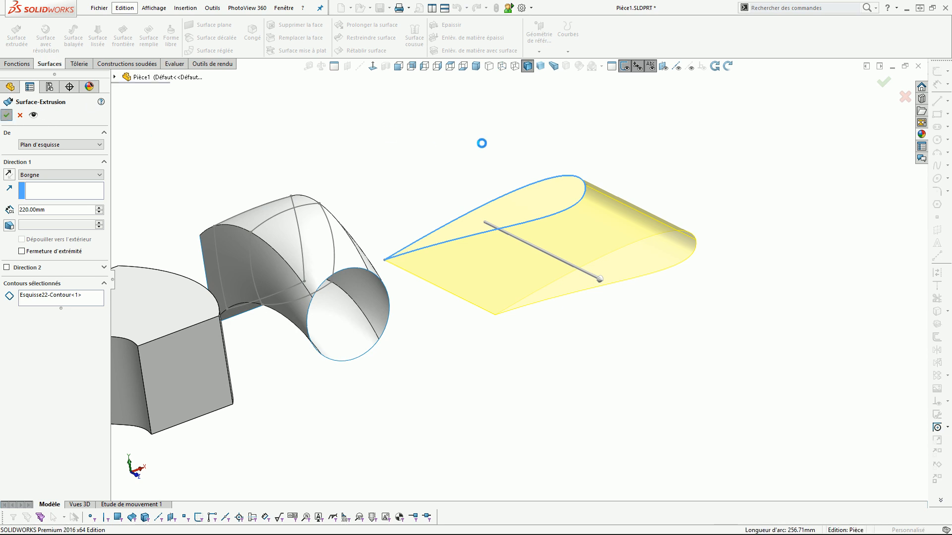
- Examine the extruded airfoil surface and its individual faces from several angles
middle_drag(603, 259, 553, 196)
scroll(569, 219, down, 8)
key(Escape)
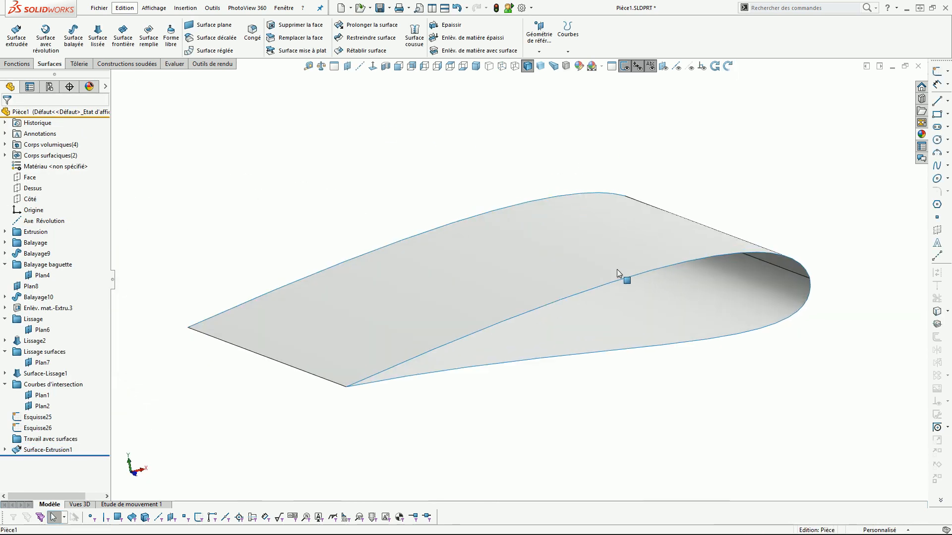
click(618, 279)
click(567, 273)
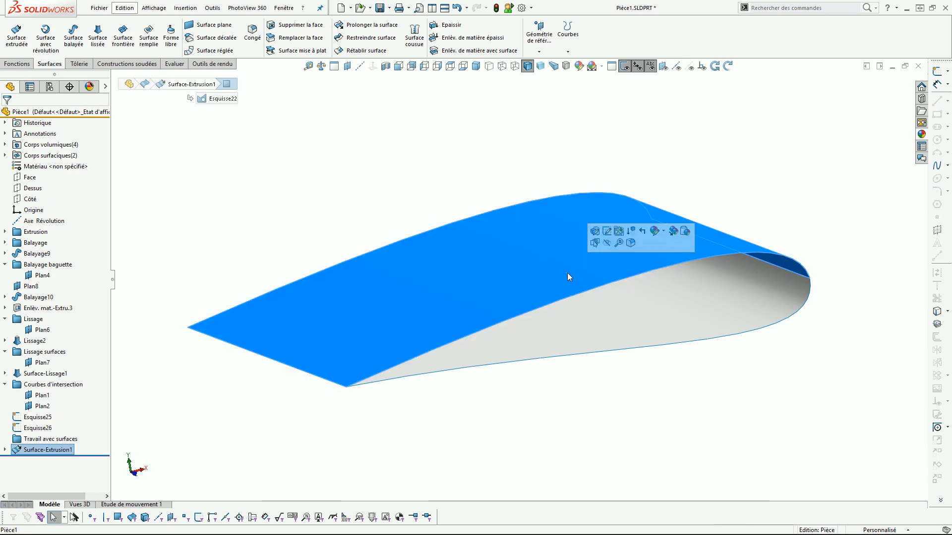
click(615, 316)
scroll(609, 312, up, 2)
middle_drag(530, 269, 541, 271)
click(438, 173)
mouse_move(489, 252)
middle_down()
mouse_move(465, 225)
mouse_move(476, 204)
mouse_move(474, 254)
mouse_move(485, 251)
middle_up()
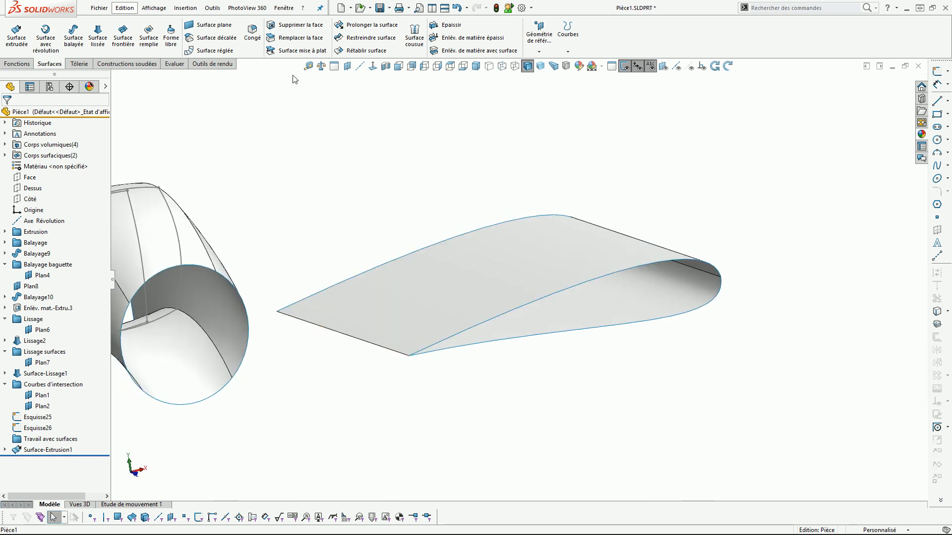
click(466, 258)
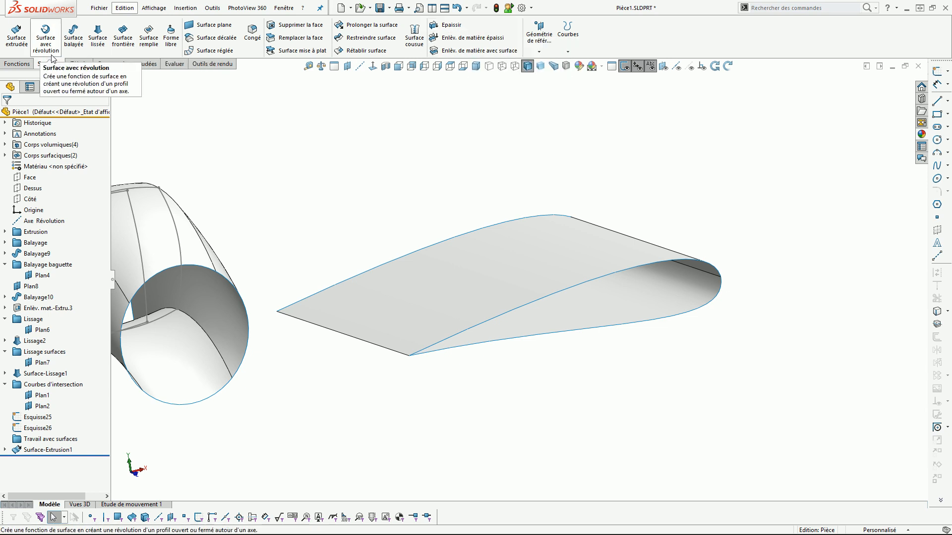
- Thicken the extruded airfoil surface by 10 mm toward its inner side, after comparing the available thickness sides
click(442, 26)
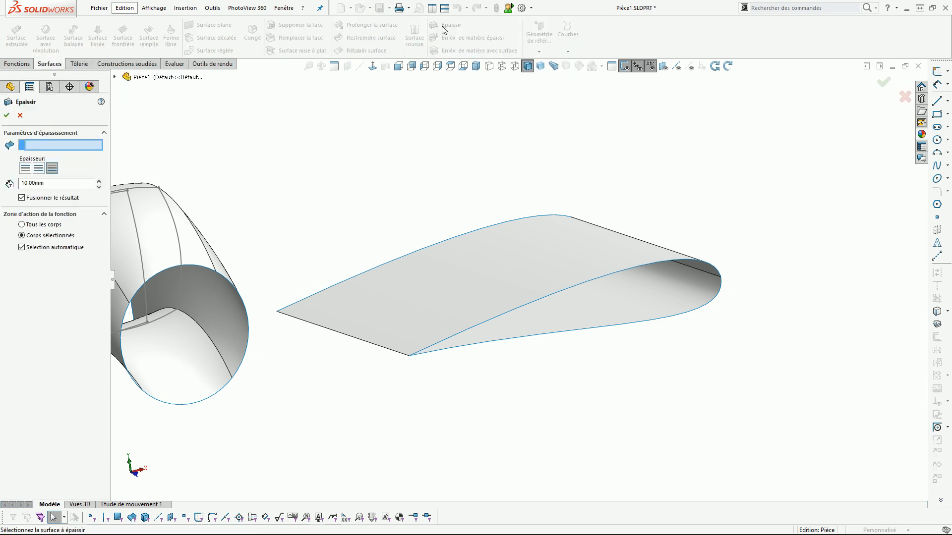
click(499, 269)
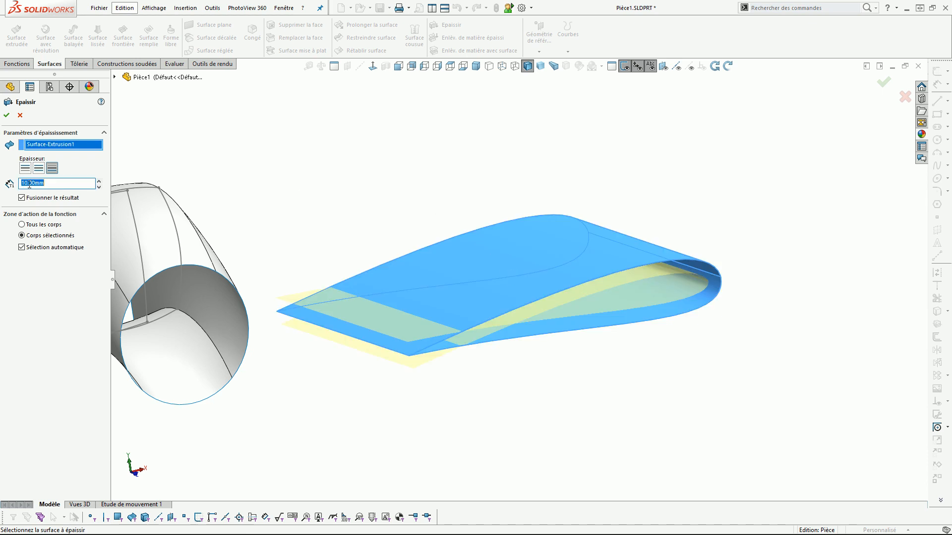
mouse_move(389, 355)
middle_down()
mouse_move(388, 340)
mouse_move(417, 350)
mouse_move(406, 359)
mouse_move(395, 342)
mouse_move(501, 291)
middle_up()
scroll(427, 354, down, 4)
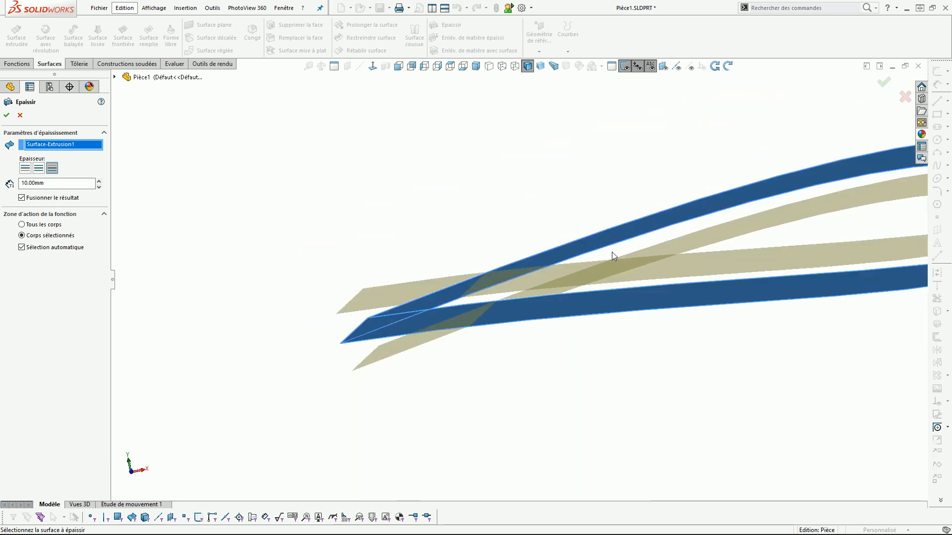
middle_drag(606, 289, 613, 289)
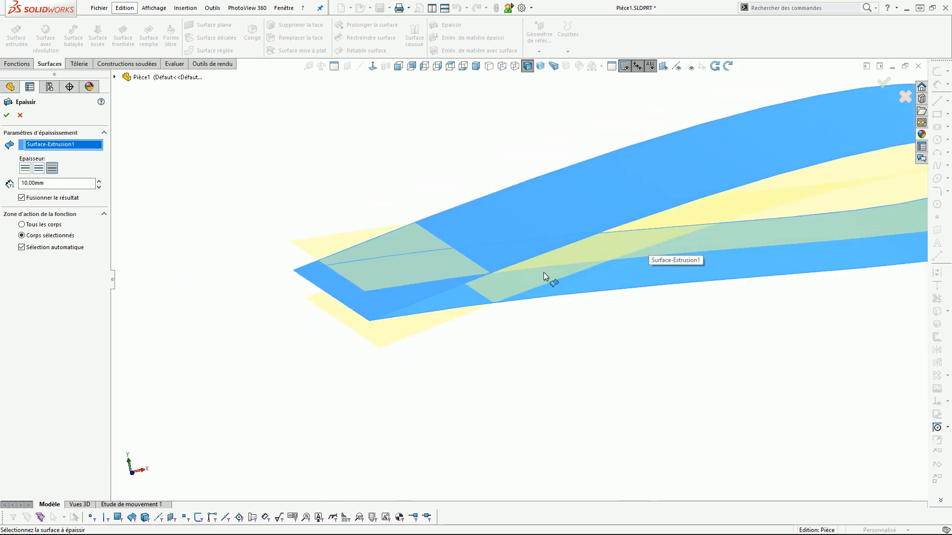
click(39, 169)
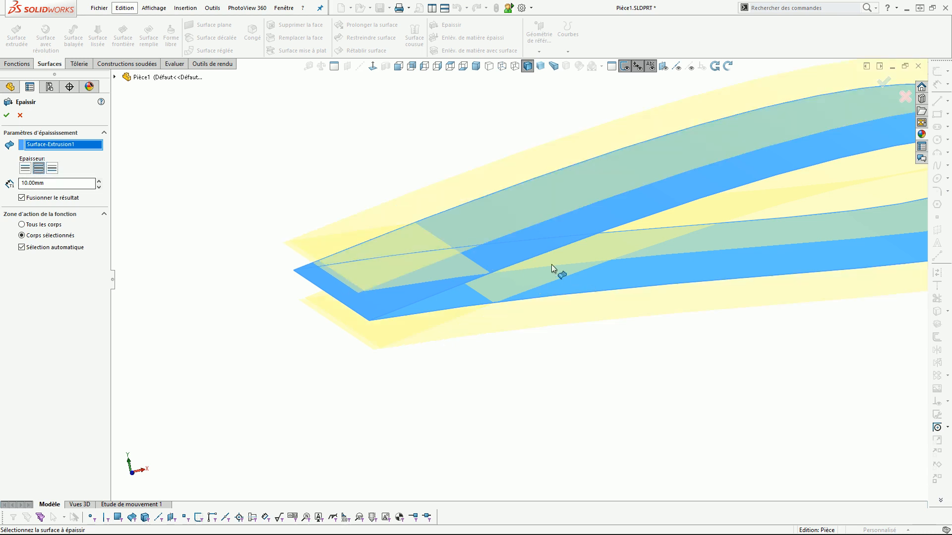
click(25, 169)
middle_drag(276, 253, 252, 227)
middle_drag(377, 268, 503, 289)
middle_drag(507, 296, 397, 265)
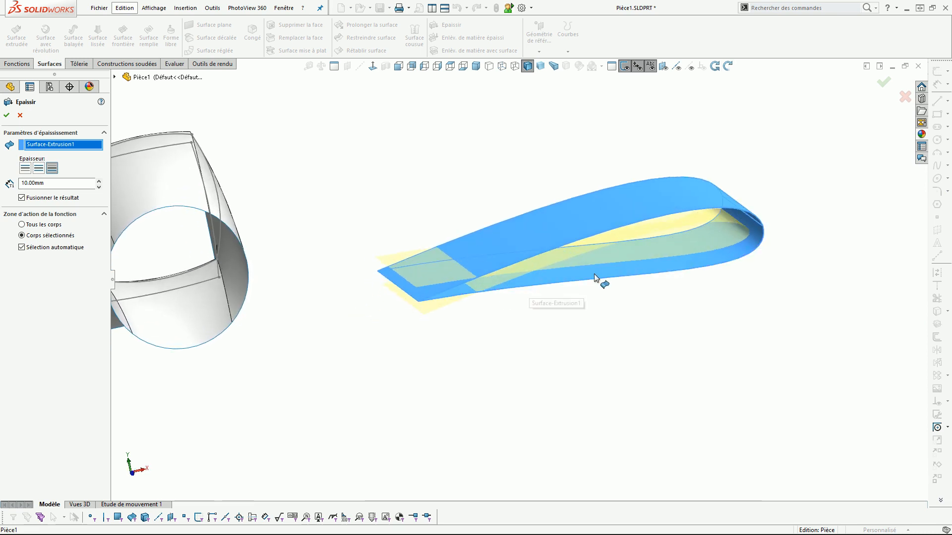
click(7, 116)
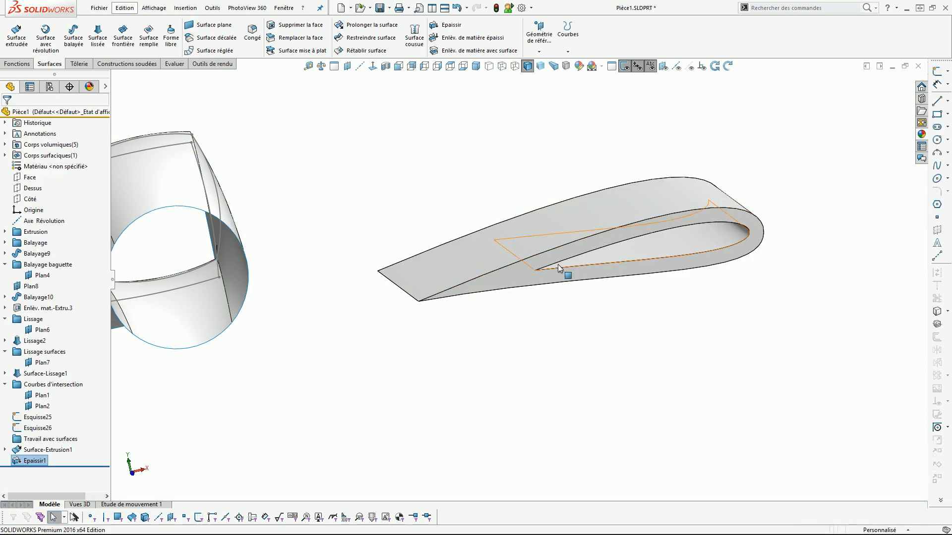
- Examine the thickened airfoil's inner cavity, end face and outer face
middle_drag(599, 307, 602, 269)
scroll(626, 278, down, 5)
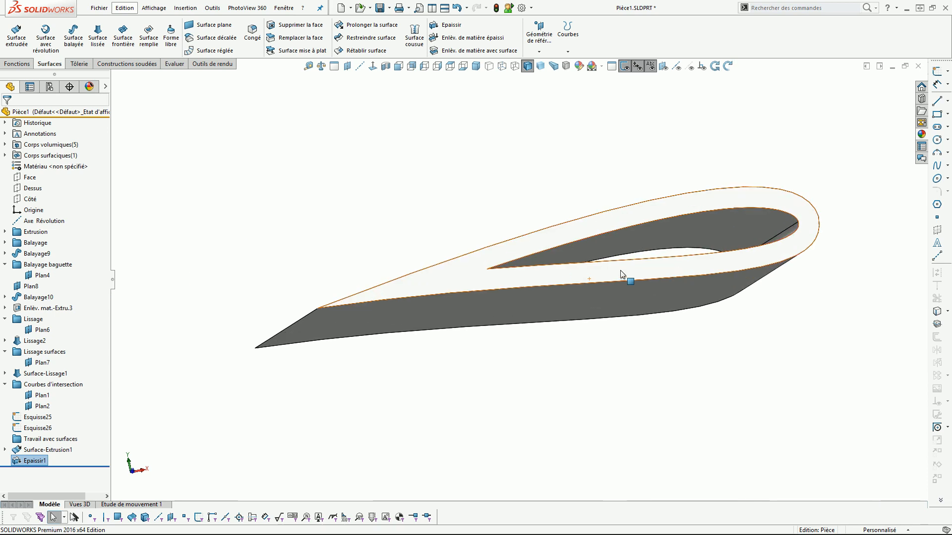
click(608, 236)
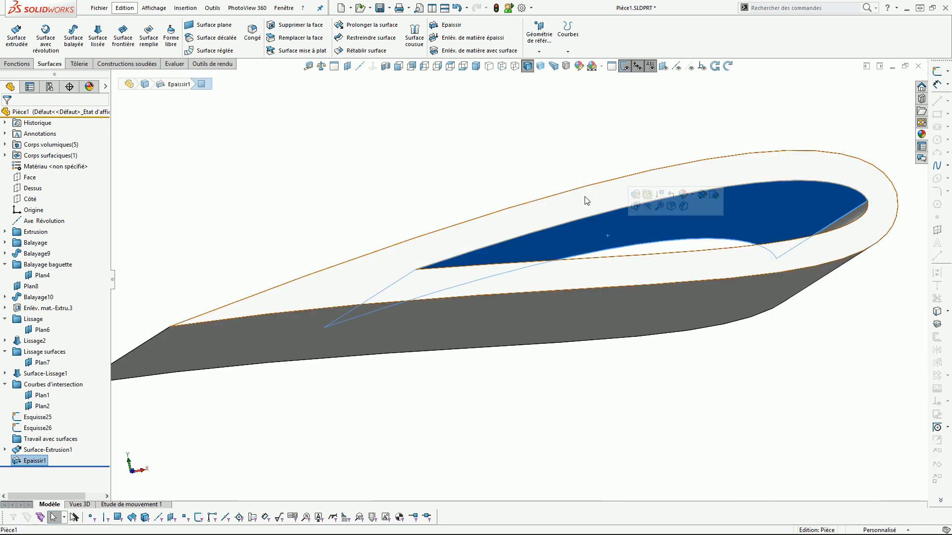
scroll(593, 228, up, 4)
middle_drag(593, 237, 565, 249)
click(546, 230)
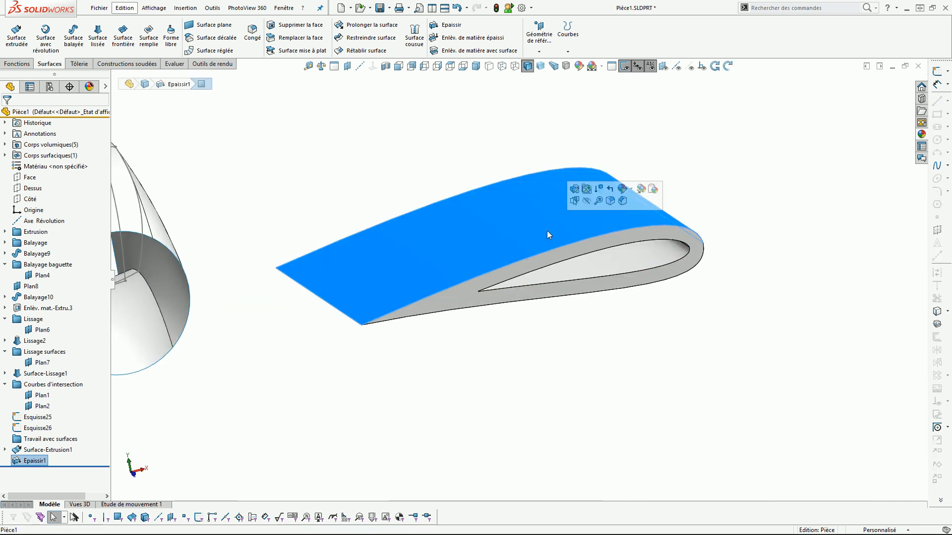
click(581, 332)
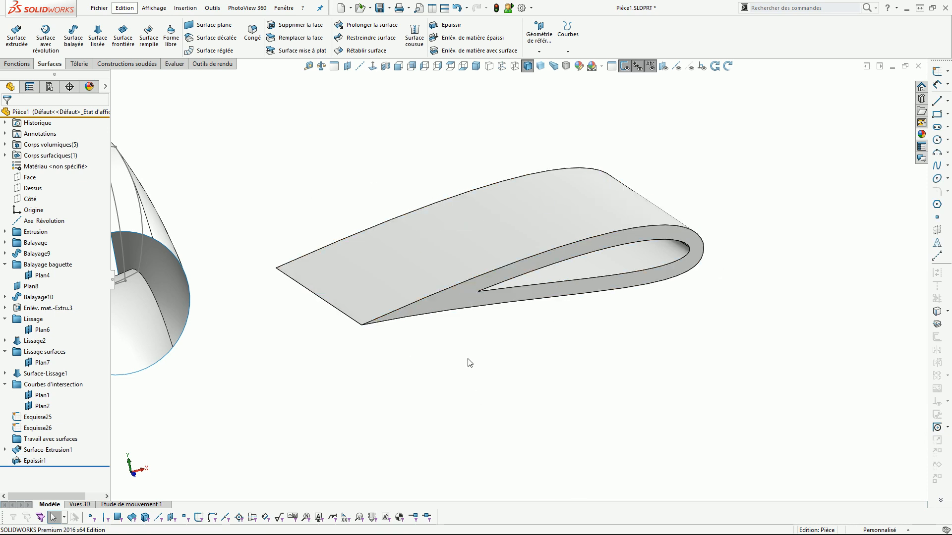
click(488, 236)
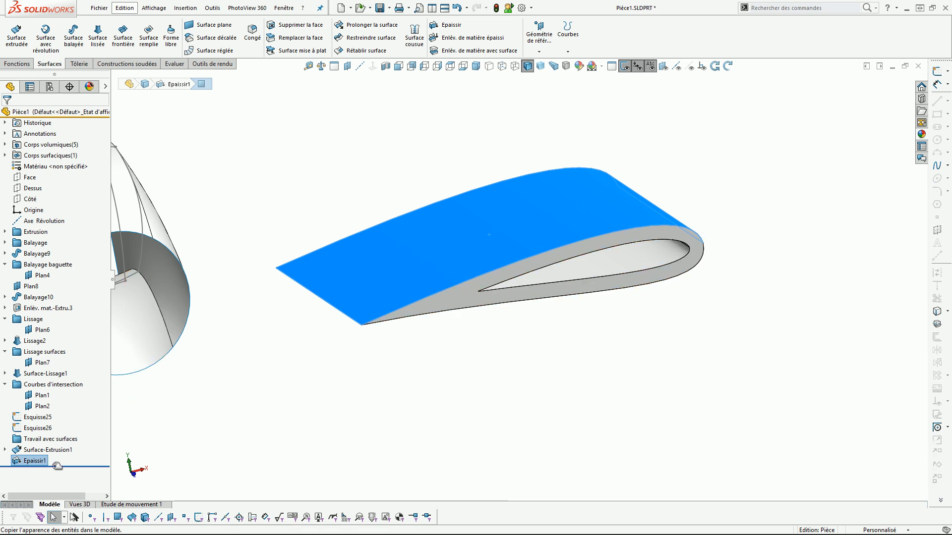
- Delete the thicken feature from the airfoil surface
click(21, 463)
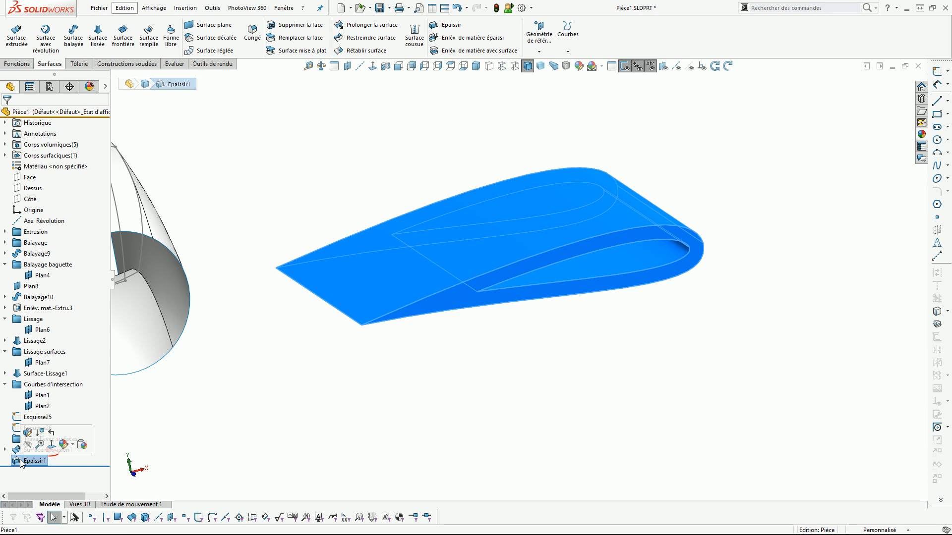
key(Delete)
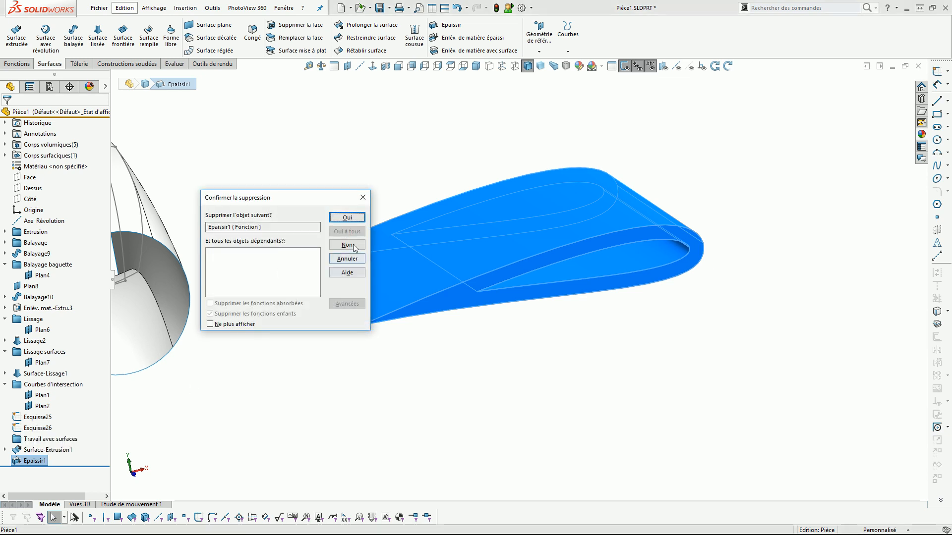
click(356, 221)
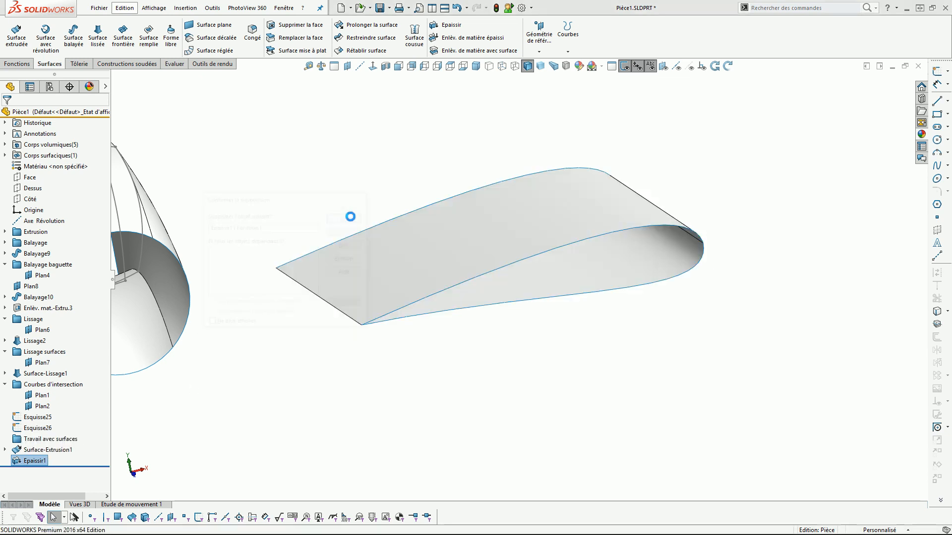
- Create an offset surface from the airfoil's upper and lower faces, 2 mm toward the inside
middle_drag(459, 295, 517, 300)
click(531, 289)
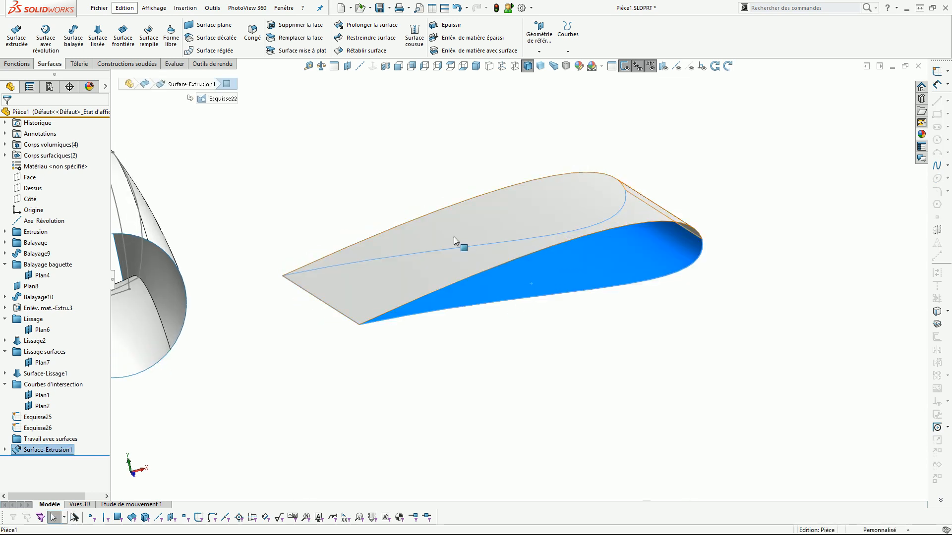
click(525, 338)
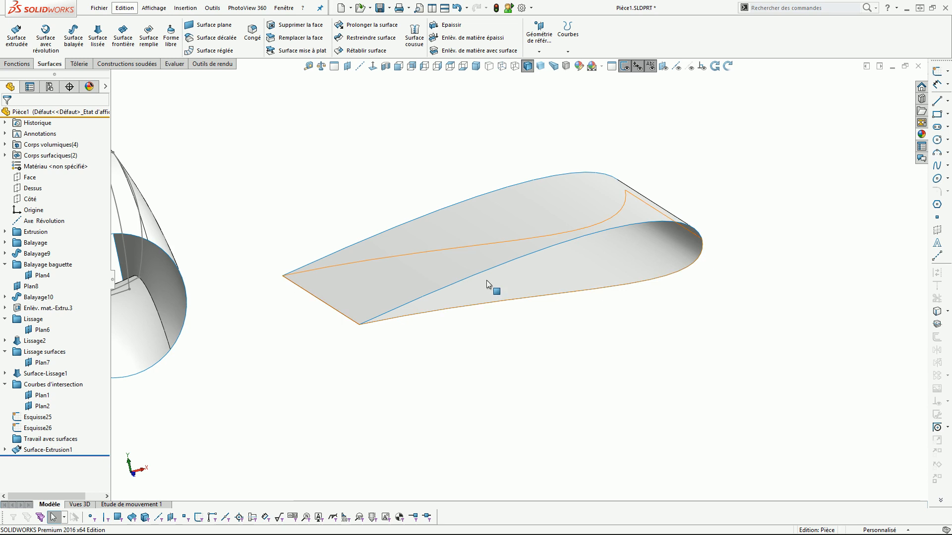
scroll(488, 292, down, 2)
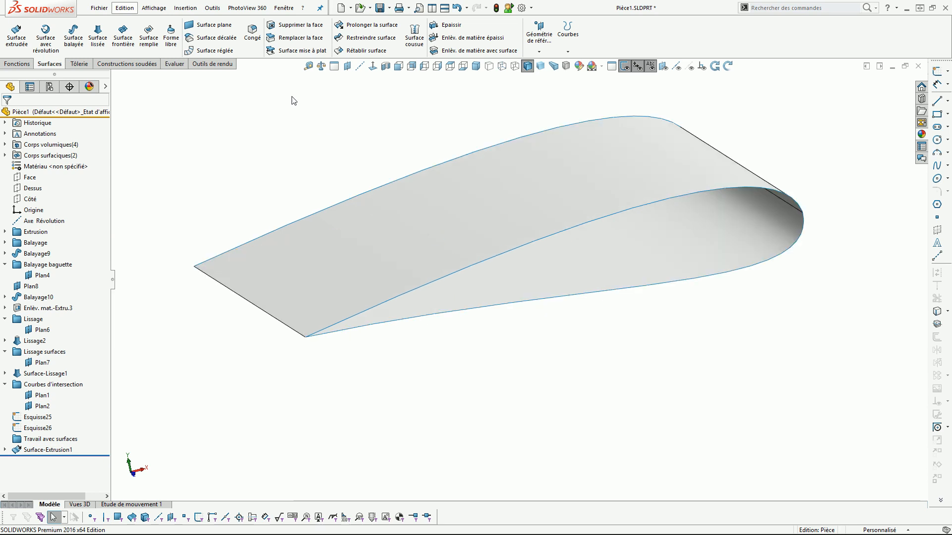
click(209, 40)
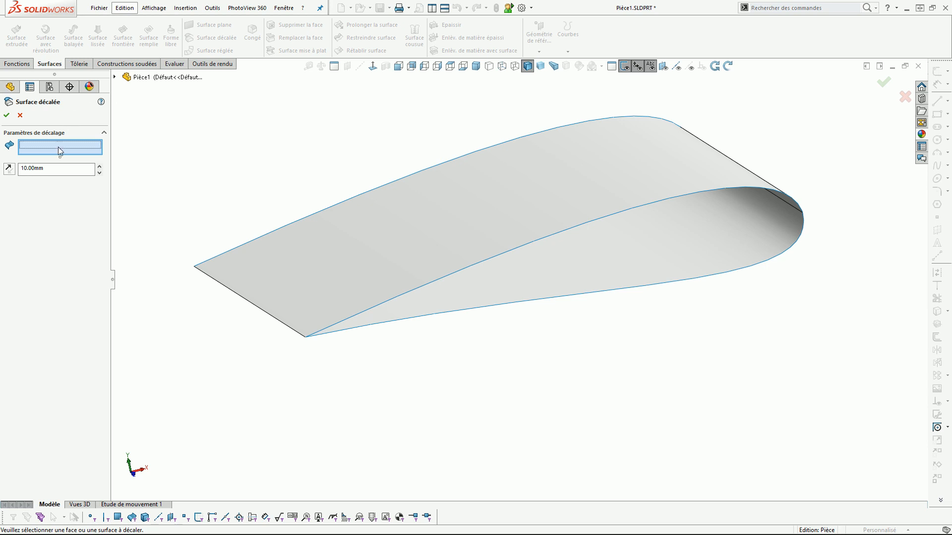
click(472, 219)
click(625, 254)
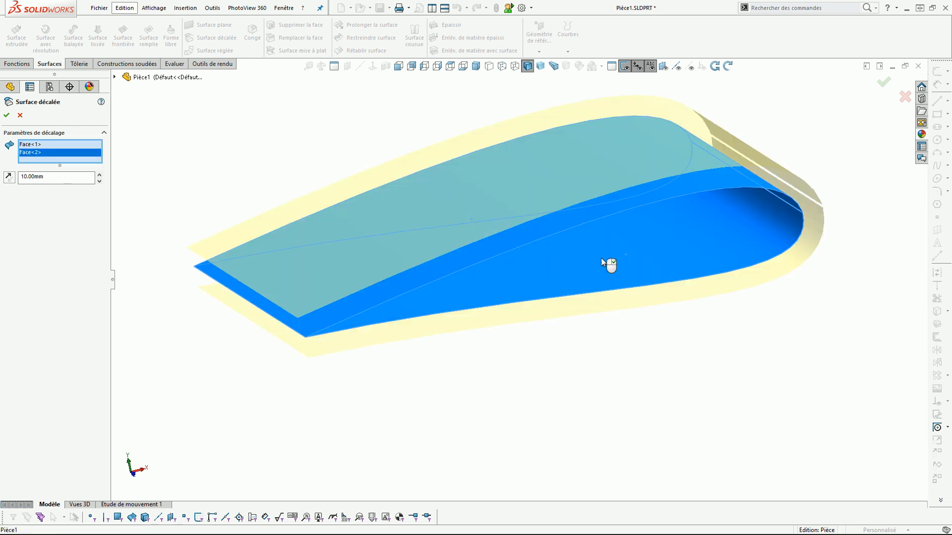
middle_drag(564, 323, 515, 268)
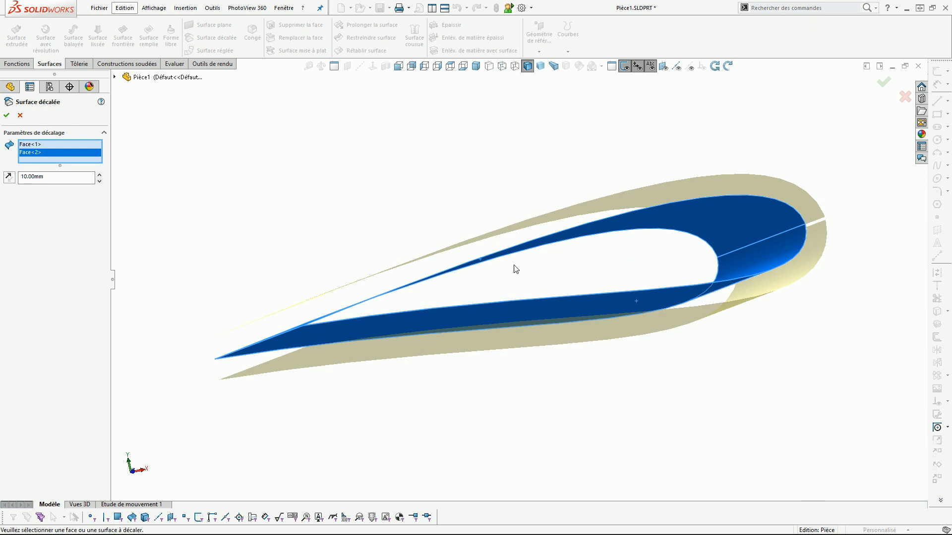
click(9, 178)
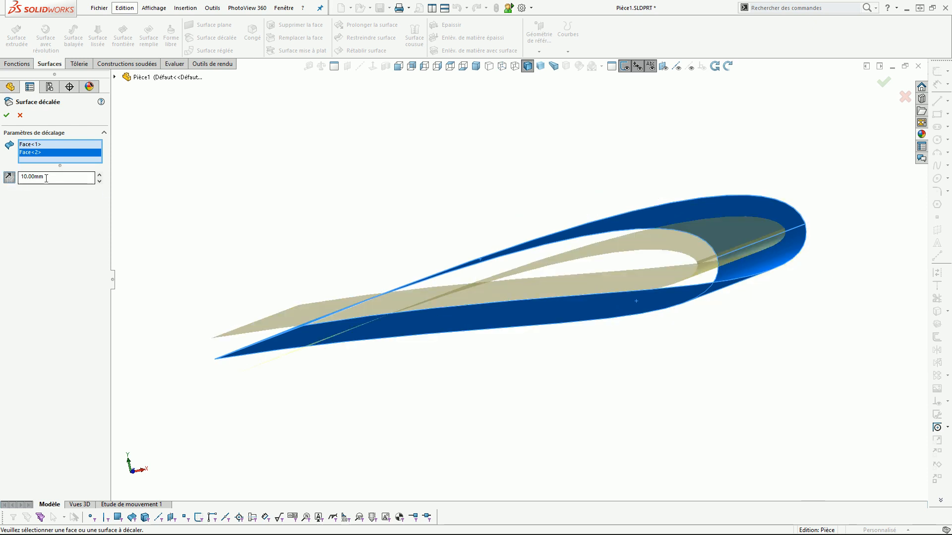
text(2)
key(Return)
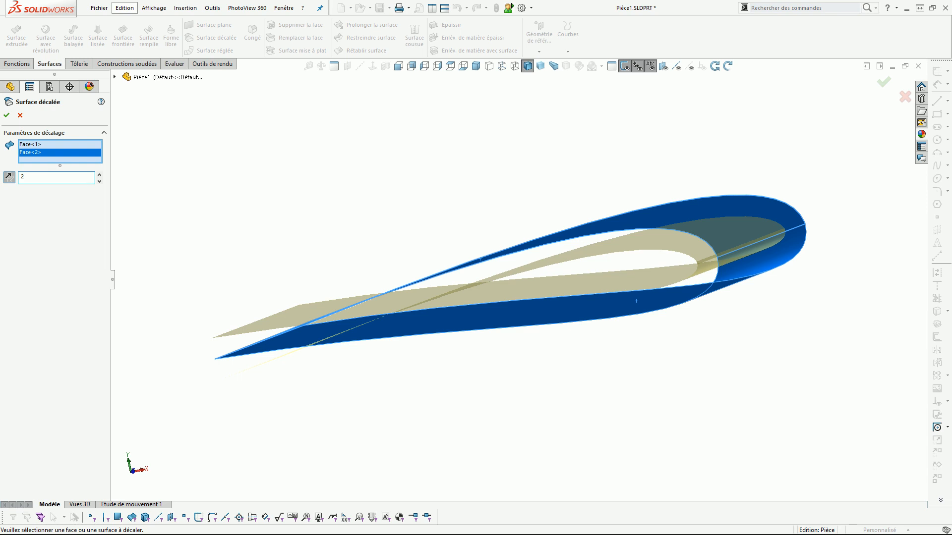
click(8, 117)
- Examine the airfoil's pointed trailing edge where the faces of the outer and offset surfaces converge
middle_drag(273, 209, 282, 232)
scroll(455, 258, down, 3)
click(468, 272)
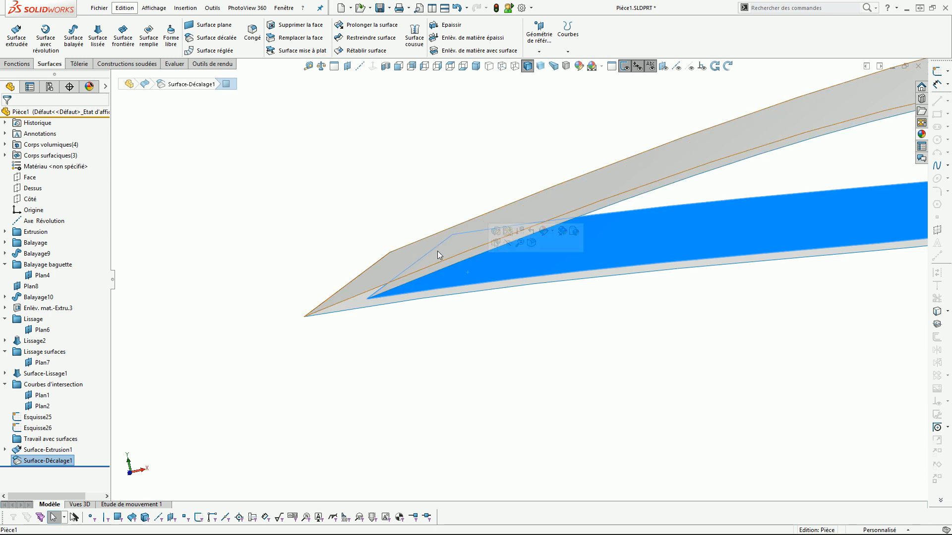
click(375, 301)
mouse_move(386, 294)
middle_down()
mouse_move(385, 270)
mouse_move(436, 269)
mouse_move(394, 282)
middle_up()
click(364, 290)
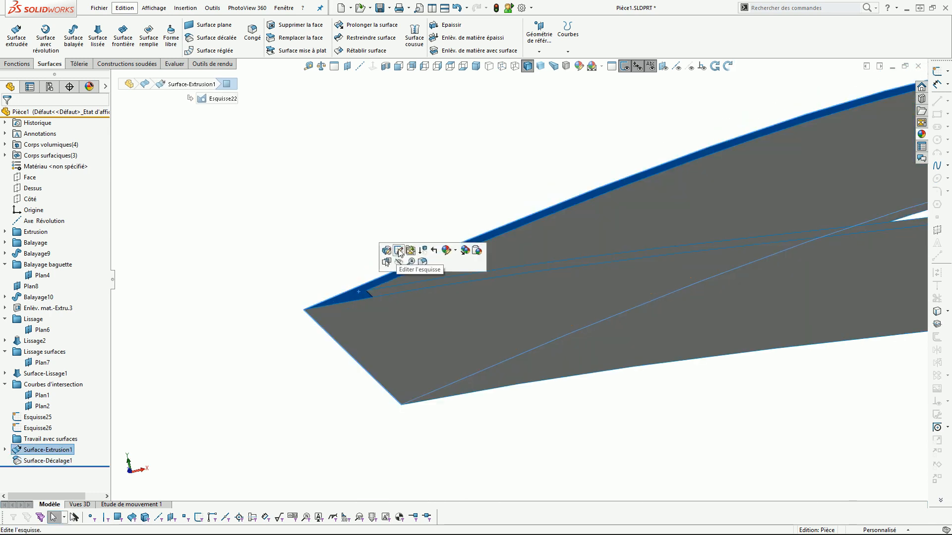
scroll(412, 213, up, 6)
click(499, 215)
- Examine the gap between the outer and offset surfaces around the airfoil's open end
middle_drag(510, 213, 558, 254)
scroll(793, 346, down, 3)
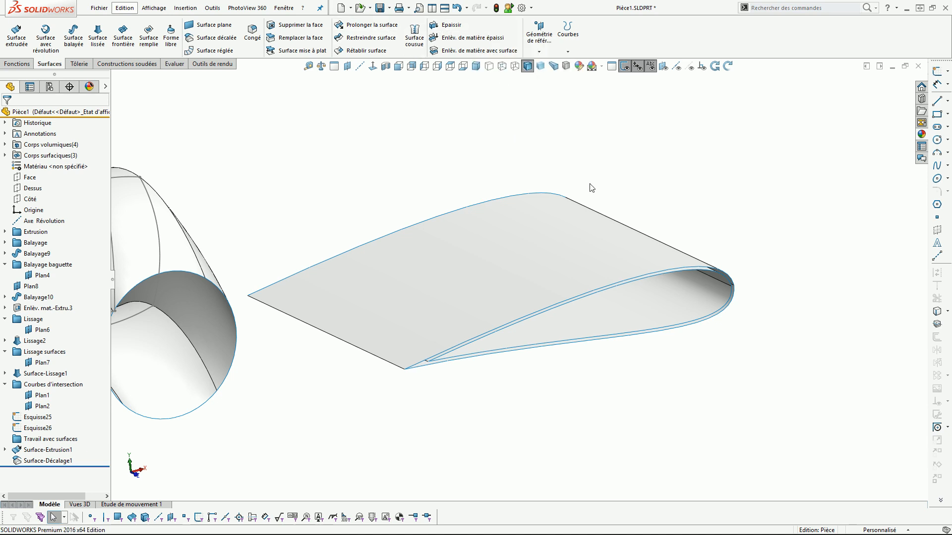
scroll(626, 303, down, 2)
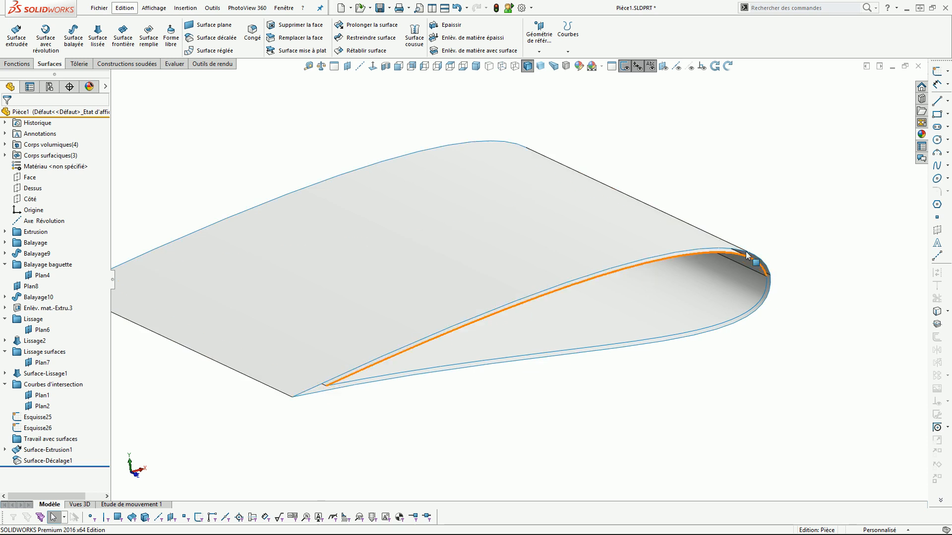
middle_drag(543, 324, 421, 388)
scroll(443, 306, up, 8)
middle_drag(527, 322, 381, 218)
scroll(611, 329, down, 3)
scroll(620, 331, down, 3)
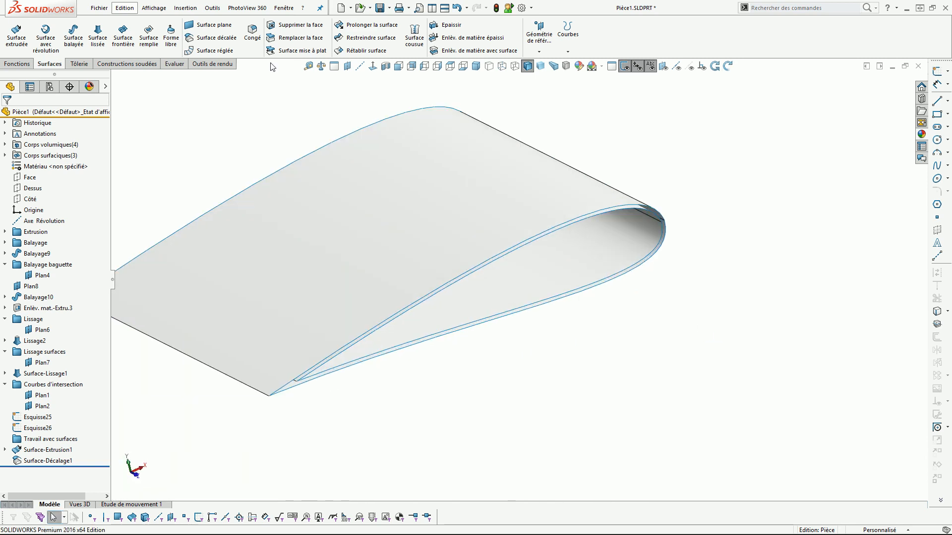
- Close one open end of the airfoil with a planar surface bounded by the outer and offset surface edges
click(201, 26)
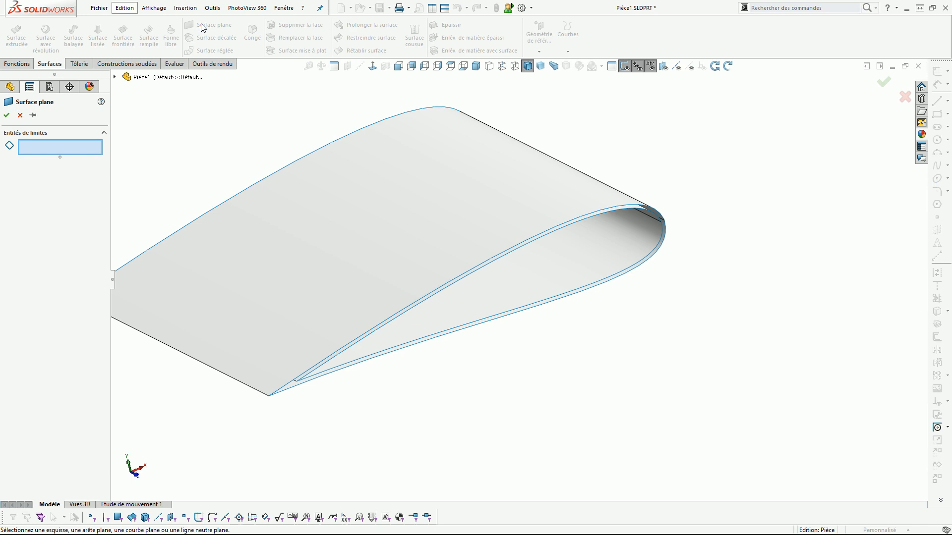
click(557, 226)
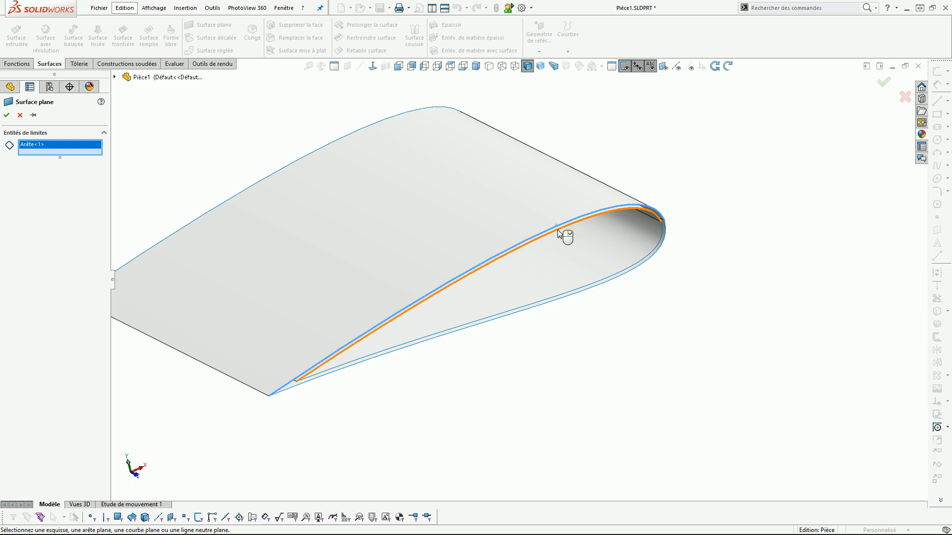
click(558, 232)
scroll(616, 256, down, 3)
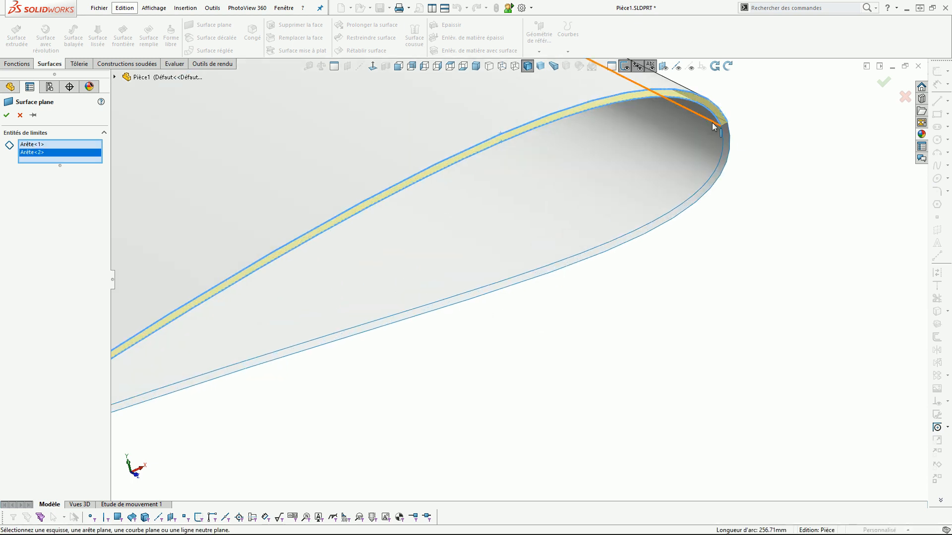
click(641, 232)
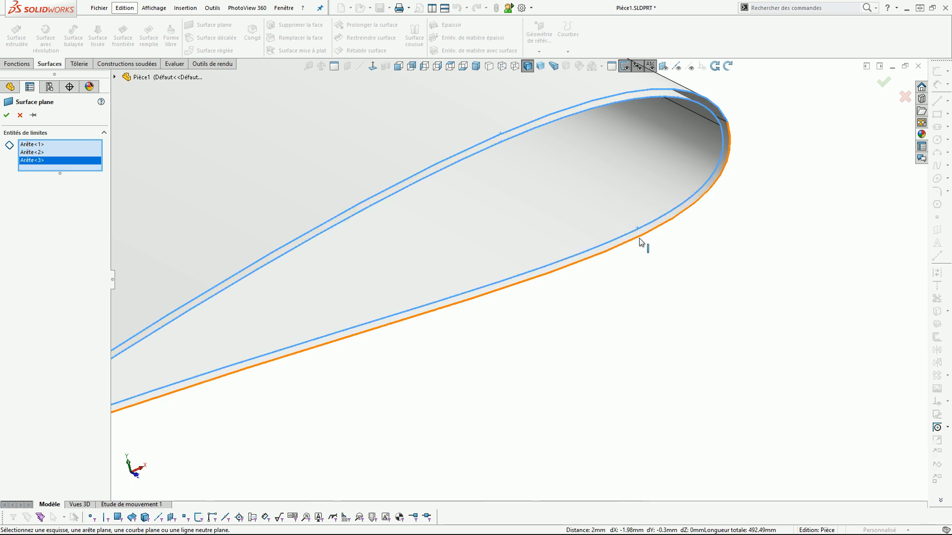
click(642, 243)
right_click(646, 240)
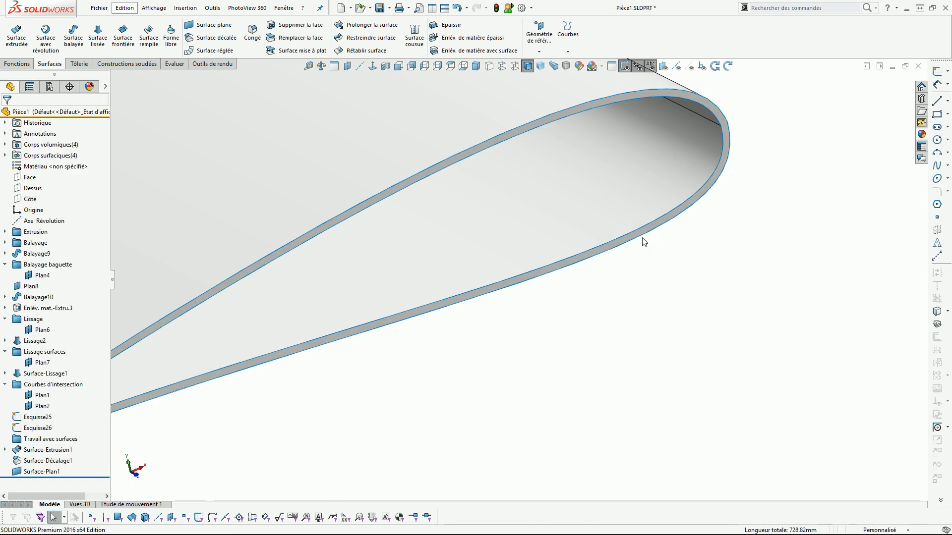
- Close the airfoil's opposite end with a planar surface bounded by its outer and offset surface edges
scroll(644, 238, up, 6)
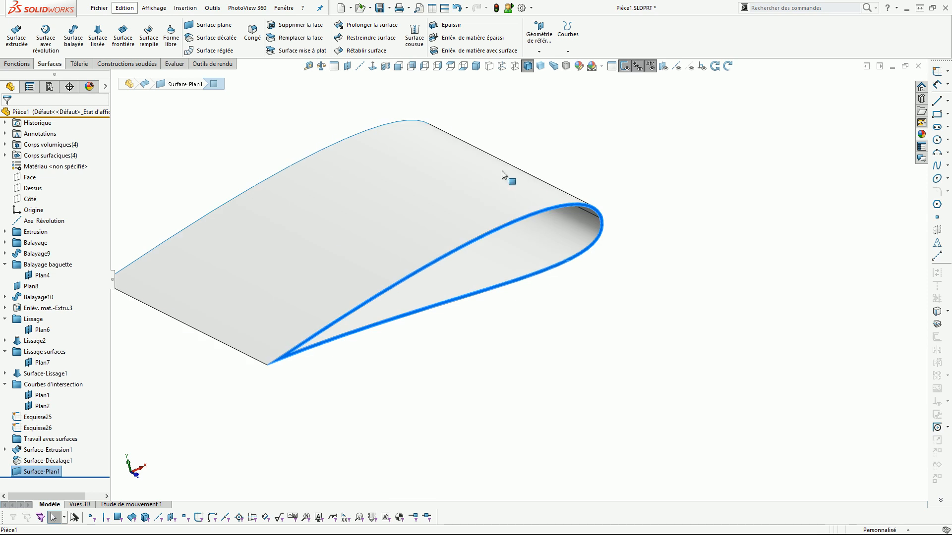
click(534, 320)
middle_drag(476, 304, 620, 273)
scroll(293, 300, down, 3)
scroll(294, 304, down, 2)
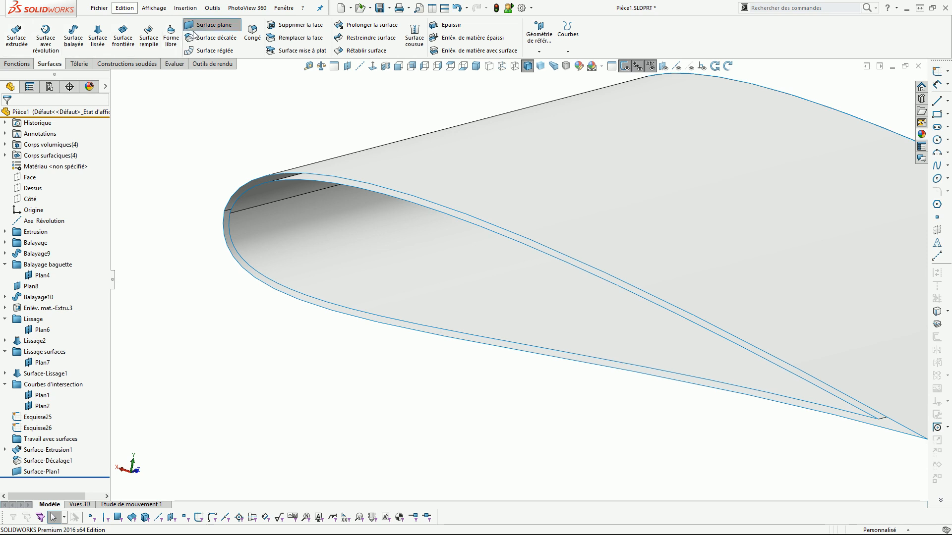
click(211, 25)
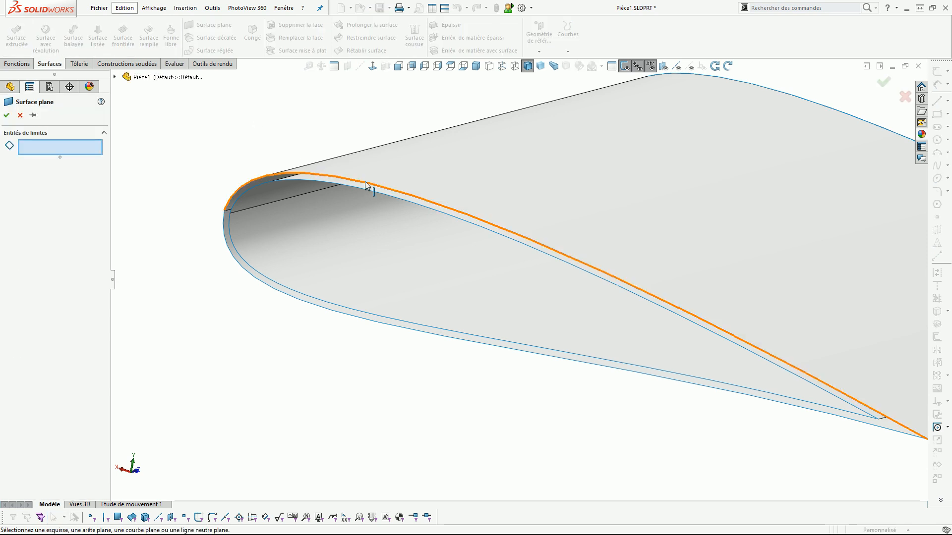
click(365, 182)
click(365, 192)
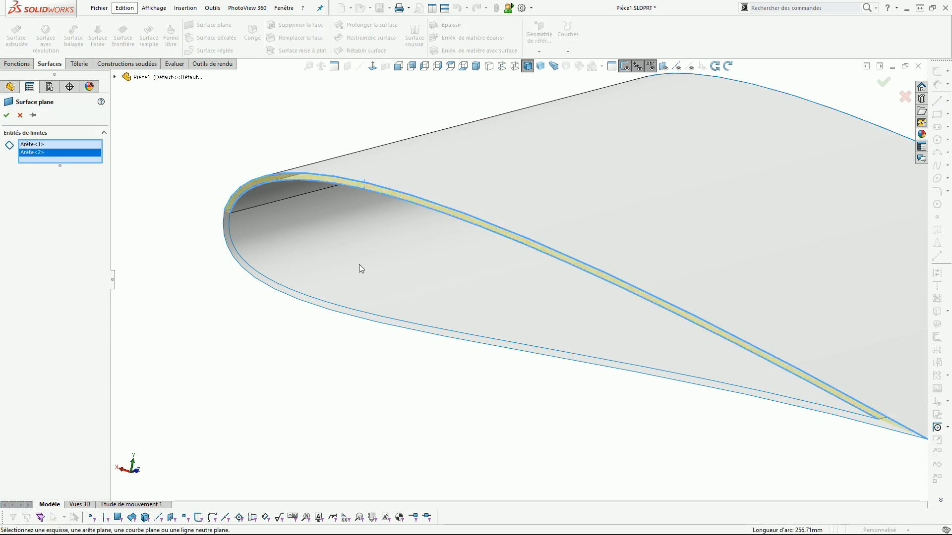
click(362, 316)
click(365, 322)
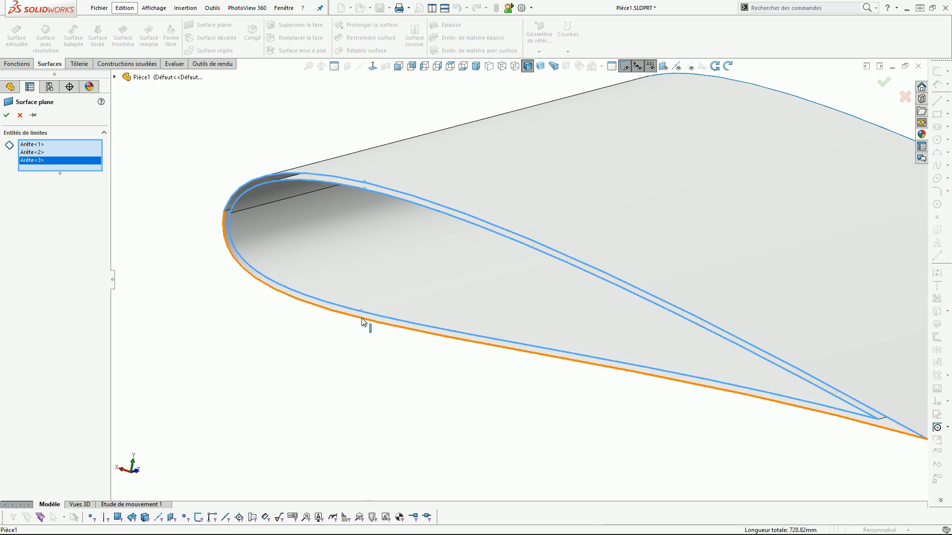
click(8, 118)
- Try a section view of the airfoil parallel to its planar end face, with the cutting plane offset -34 mm
scroll(396, 233, up, 8)
middle_drag(481, 257, 362, 253)
scroll(531, 267, down, 3)
middle_drag(531, 266, 512, 284)
scroll(513, 284, up, 3)
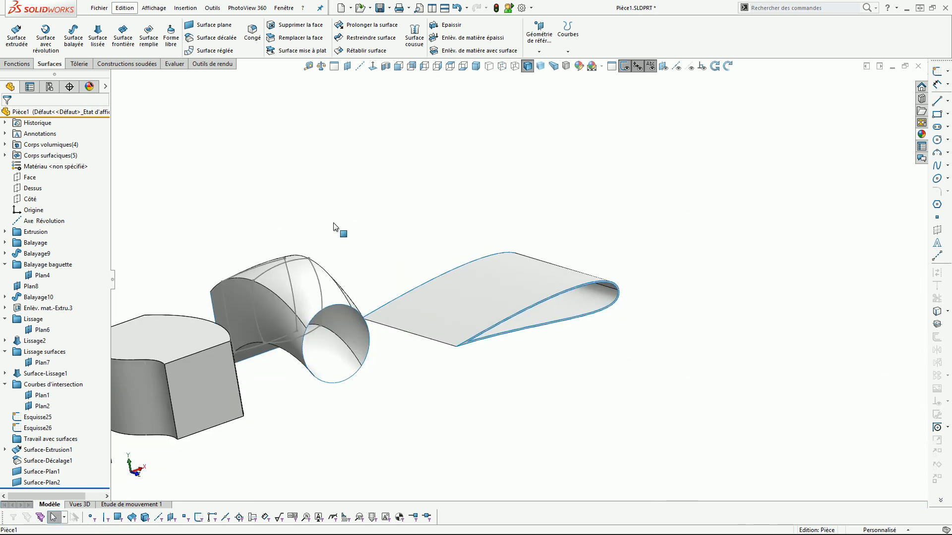
scroll(510, 292, down, 5)
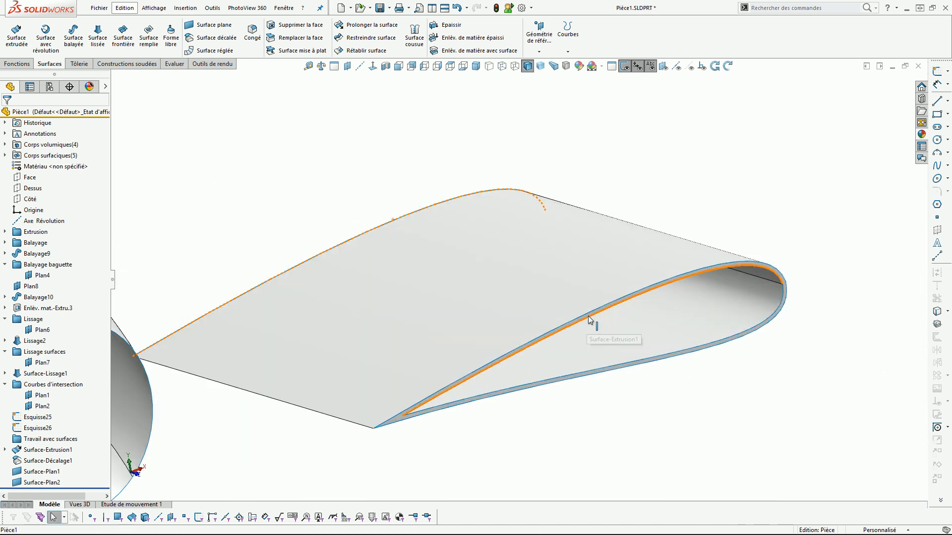
click(588, 317)
scroll(621, 311, down, 2)
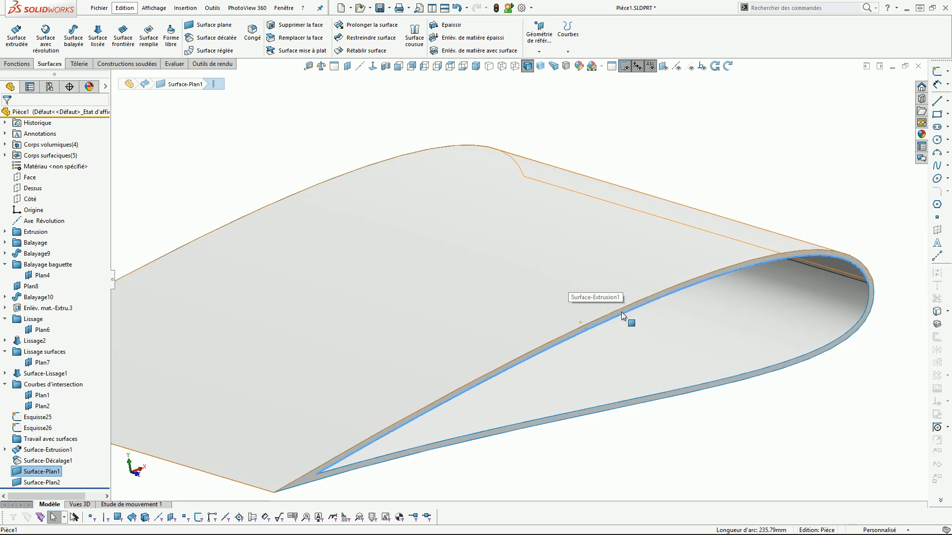
click(620, 310)
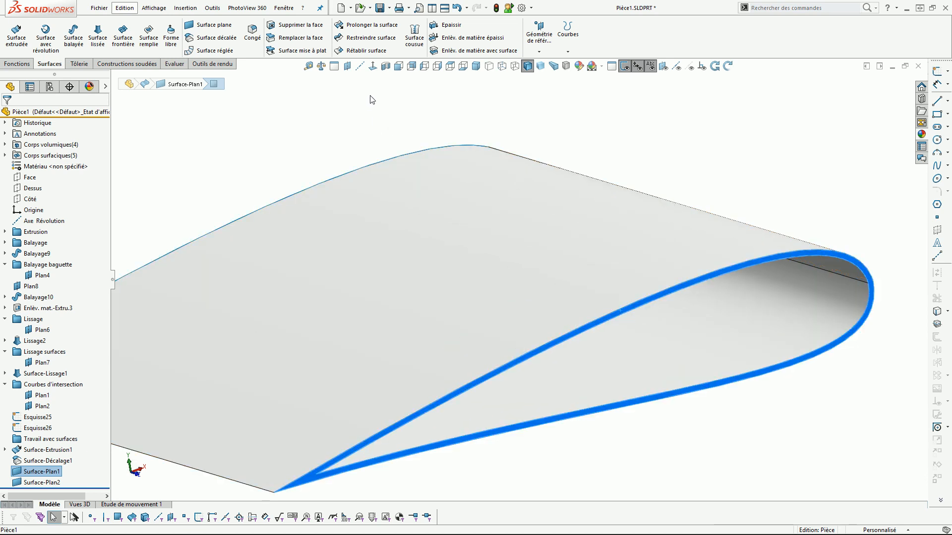
click(385, 67)
scroll(497, 228, up, 3)
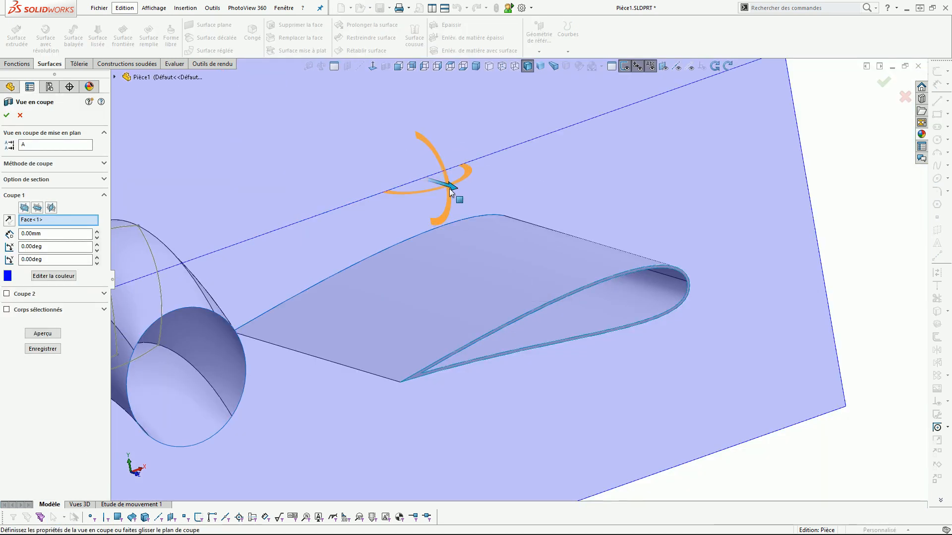
drag(436, 188, 420, 180)
scroll(630, 263, down, 5)
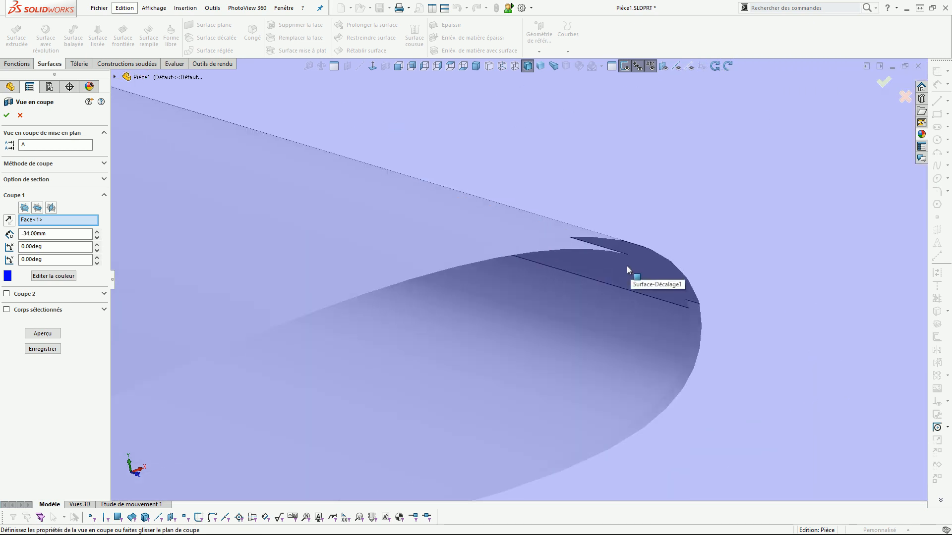
mouse_move(584, 270)
middle_down()
mouse_move(516, 240)
mouse_move(512, 257)
mouse_move(527, 251)
mouse_move(518, 253)
middle_up()
scroll(518, 253, up, 7)
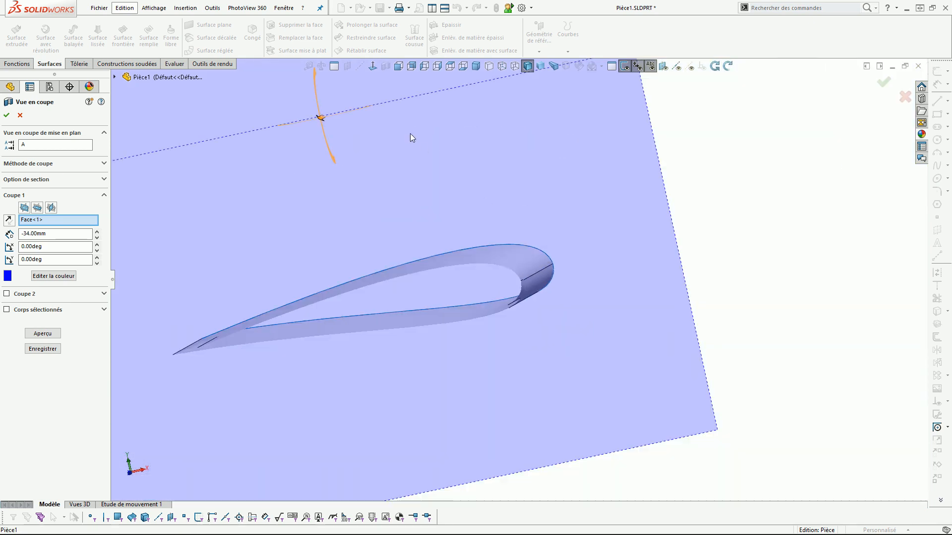
- Section the model along the Côté plane with an 820 mm offset so the cut crosses the airfoil
click(38, 208)
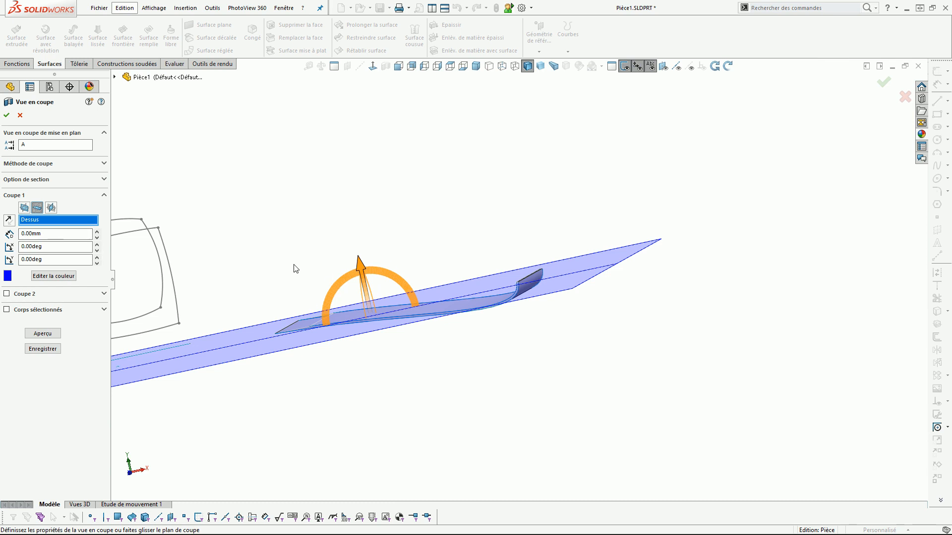
click(52, 208)
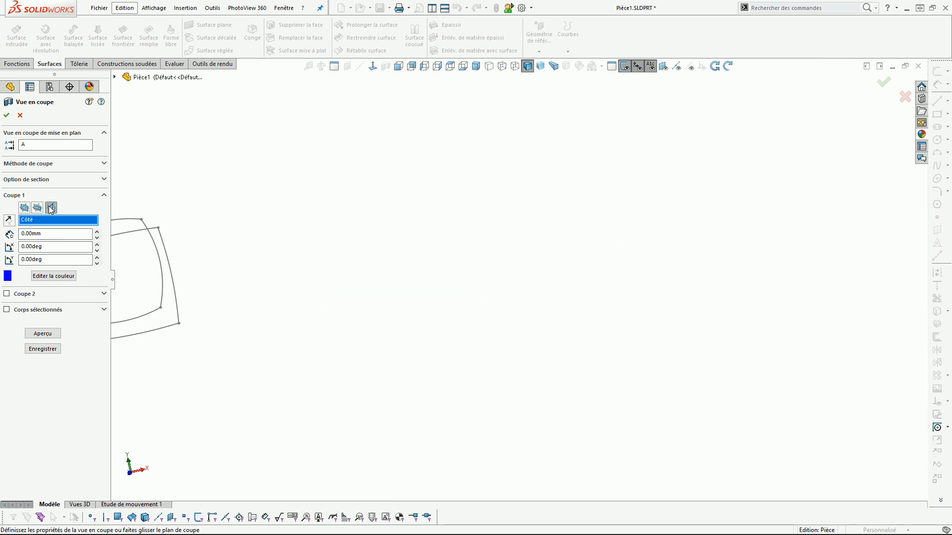
drag(361, 283, 556, 270)
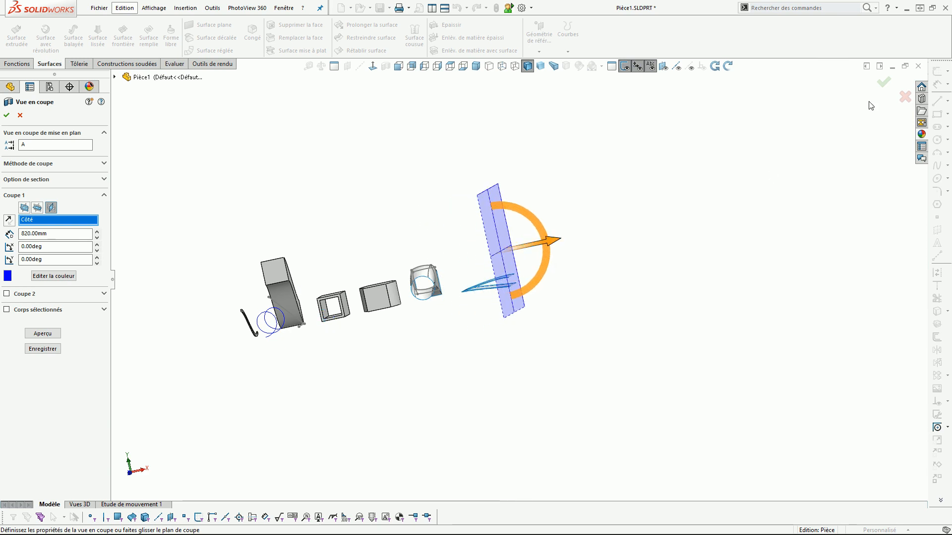
click(885, 87)
- Examine the empty space between the airfoil's outer and offset surfaces in the cut, and turn off the section view
middle_drag(567, 278, 525, 255)
scroll(497, 279, down, 8)
scroll(495, 268, down, 5)
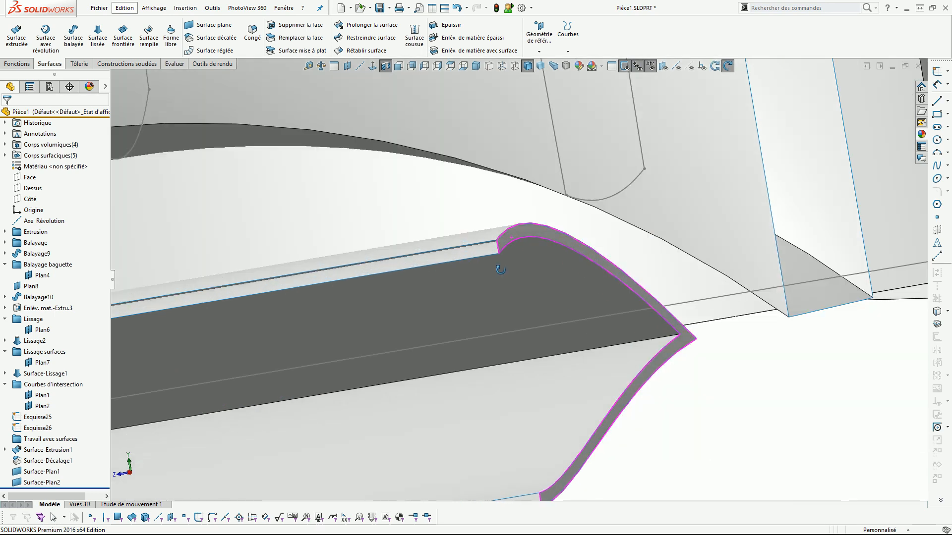
middle_drag(496, 260, 685, 225)
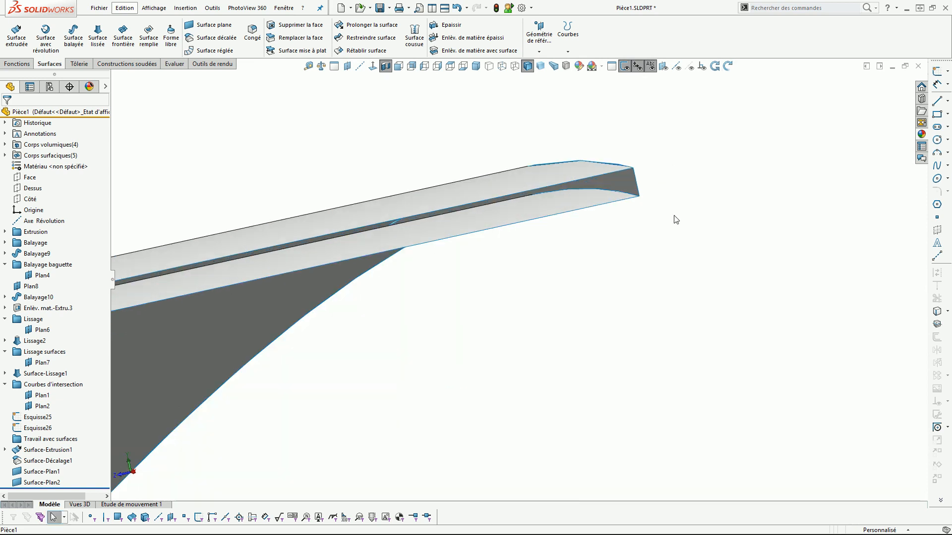
click(628, 195)
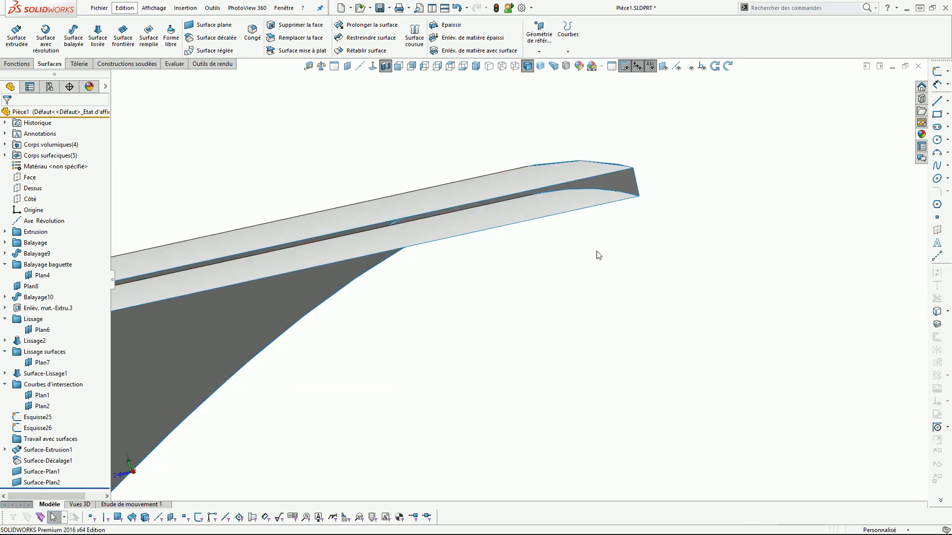
click(597, 293)
scroll(597, 301, up, 5)
scroll(598, 305, up, 3)
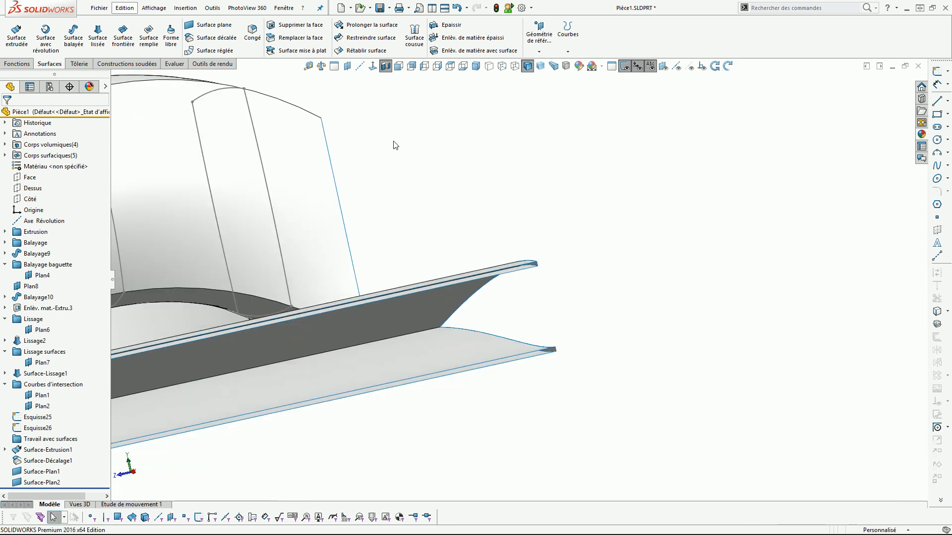
click(385, 67)
- Start a knit surface with the airfoil's outer extruded surface and the inner offset surface
scroll(542, 313, up, 6)
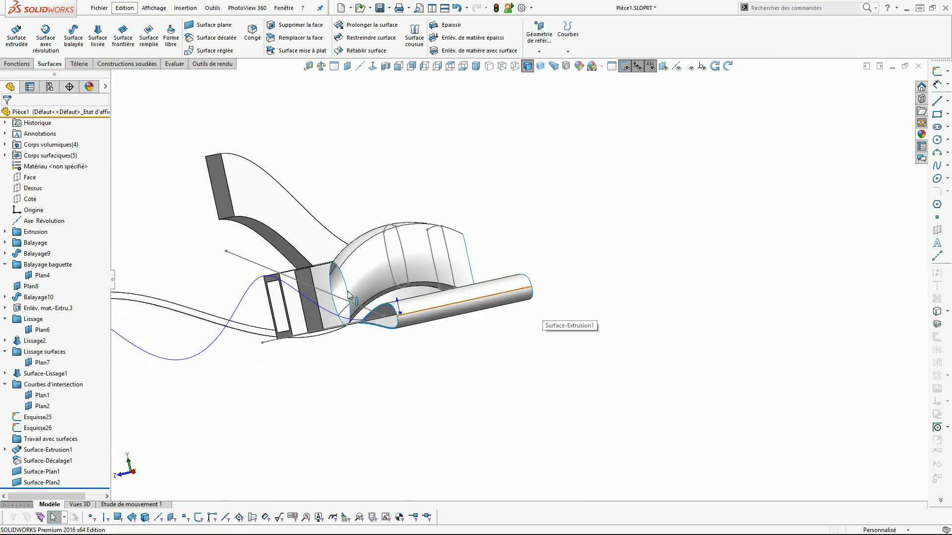
middle_drag(320, 300, 378, 303)
scroll(556, 305, down, 5)
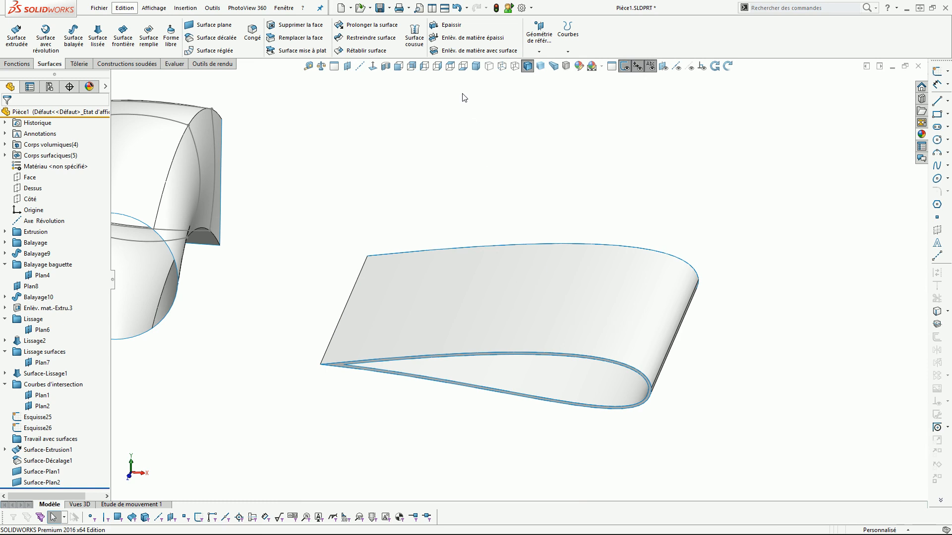
click(416, 35)
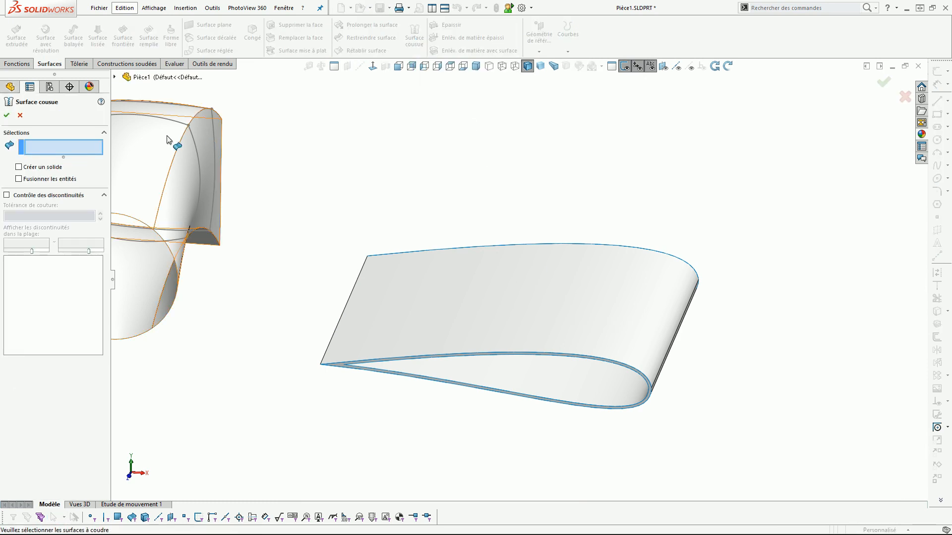
click(587, 321)
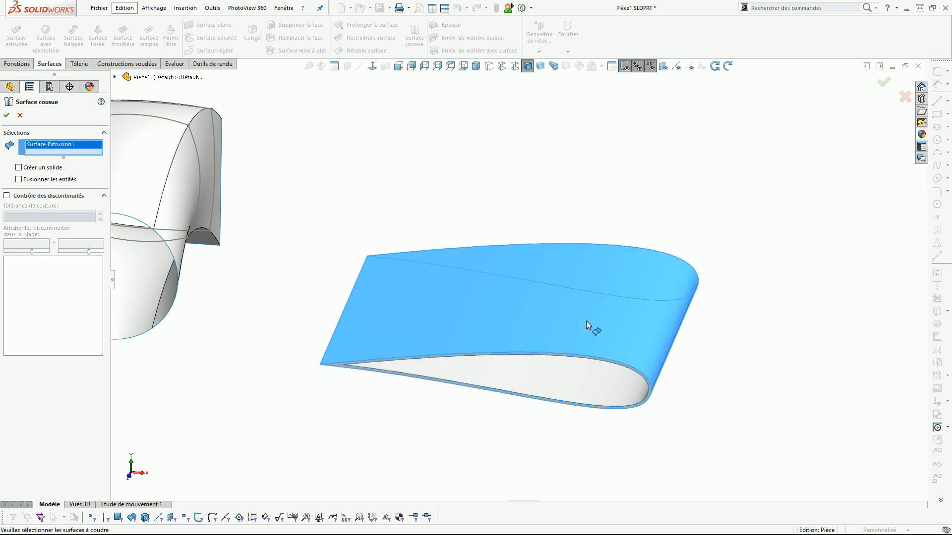
middle_drag(589, 360, 602, 283)
click(598, 317)
middle_drag(599, 316, 574, 420)
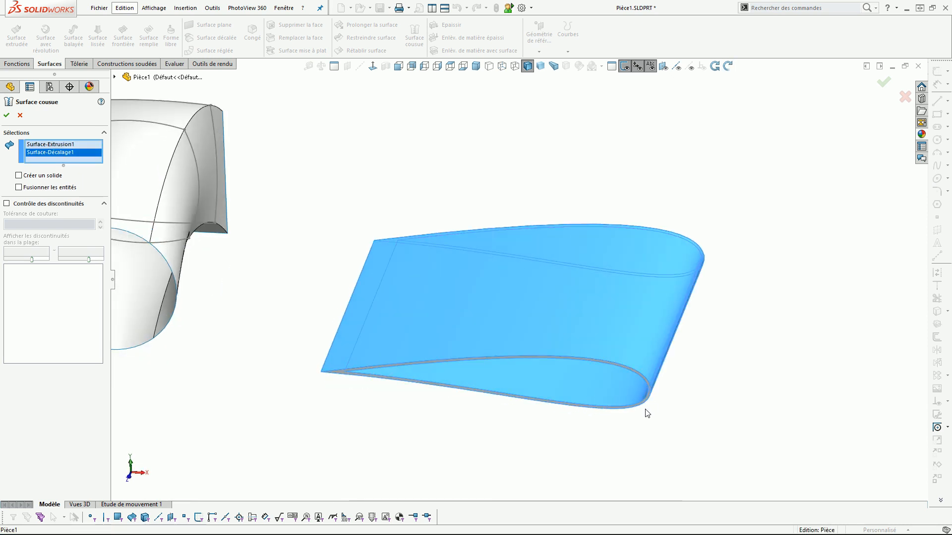
- Add both planar end surfaces to the knit and complete it with solid creation and entity merging enabled
middle_drag(649, 406, 641, 349)
scroll(642, 350, down, 6)
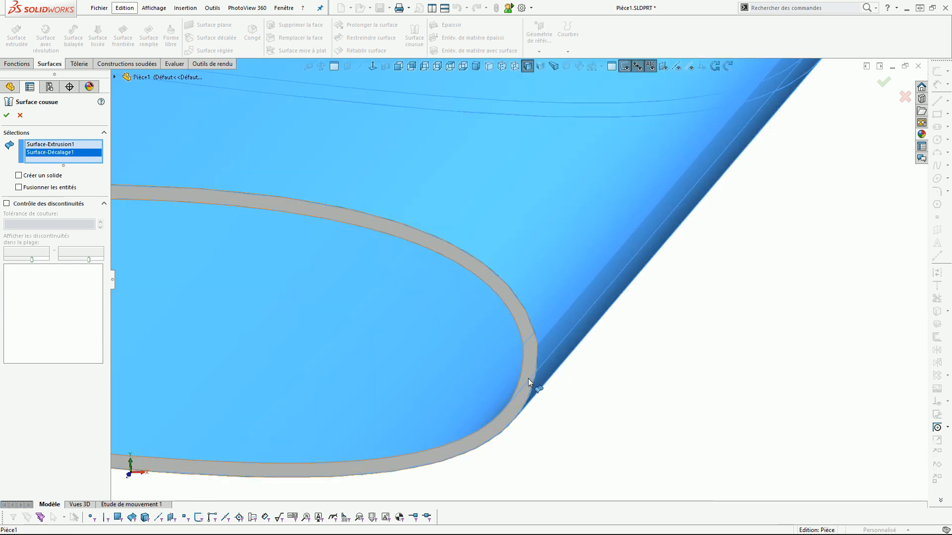
click(528, 379)
scroll(540, 359, up, 6)
middle_drag(555, 340, 440, 361)
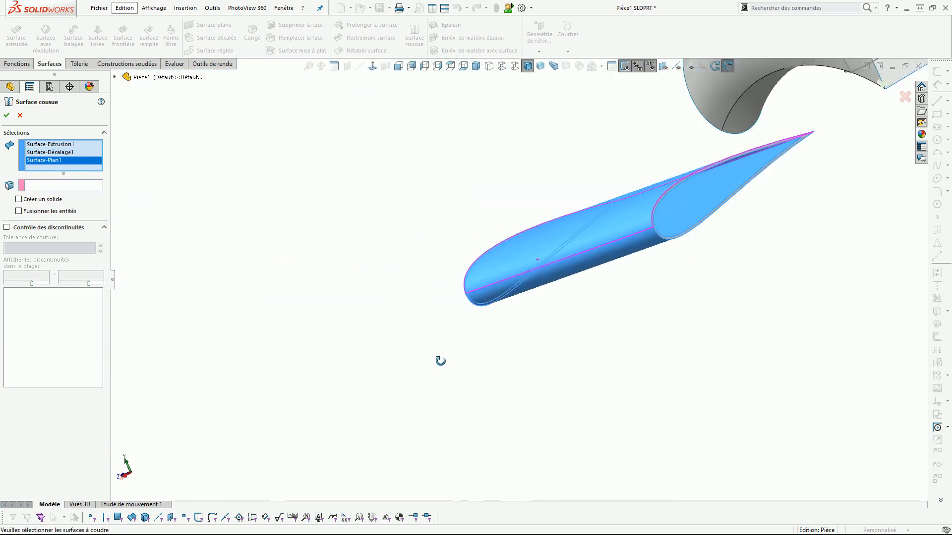
scroll(578, 248, down, 6)
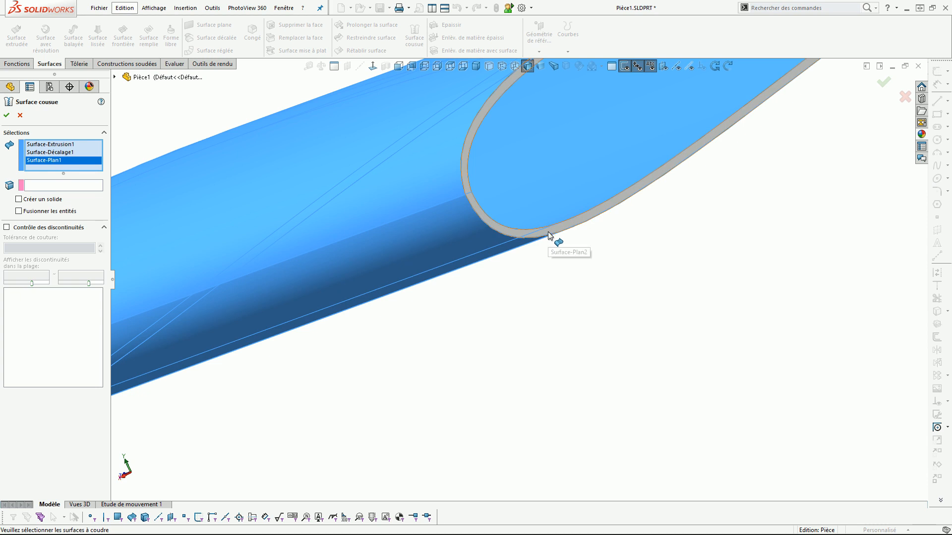
click(549, 231)
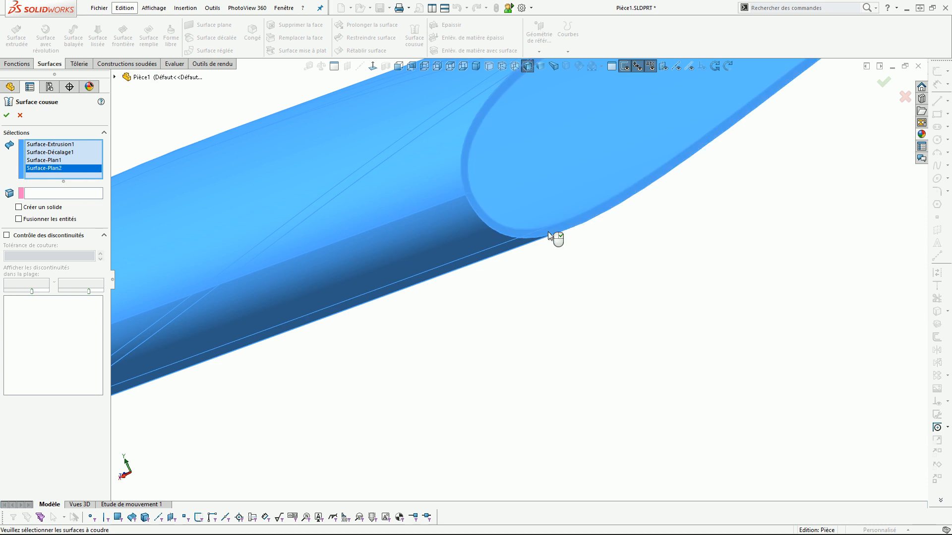
scroll(549, 231, up, 6)
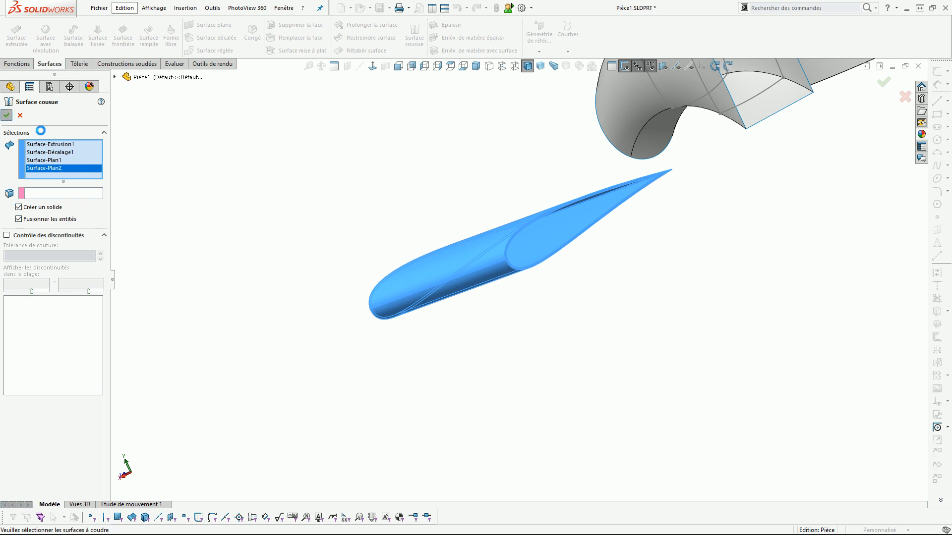
click(8, 117)
- Section the knitted airfoil along the Côté plane with an 820 mm offset
middle_drag(346, 182, 513, 232)
scroll(514, 231, up, 7)
scroll(705, 266, down, 7)
middle_drag(372, 290, 401, 277)
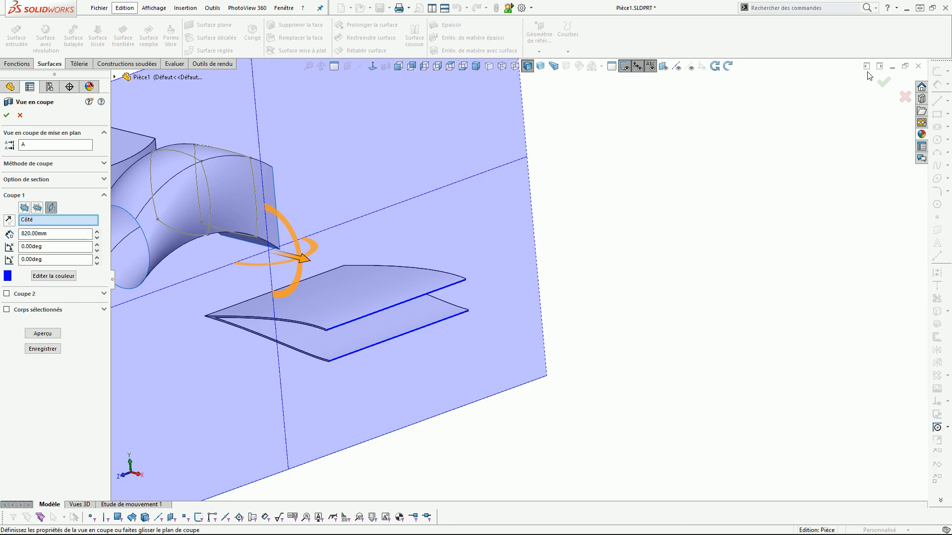
click(884, 83)
- Examine the material between the airfoil's outer and inner skins in the cut, and turn off the section view
scroll(422, 310, down, 8)
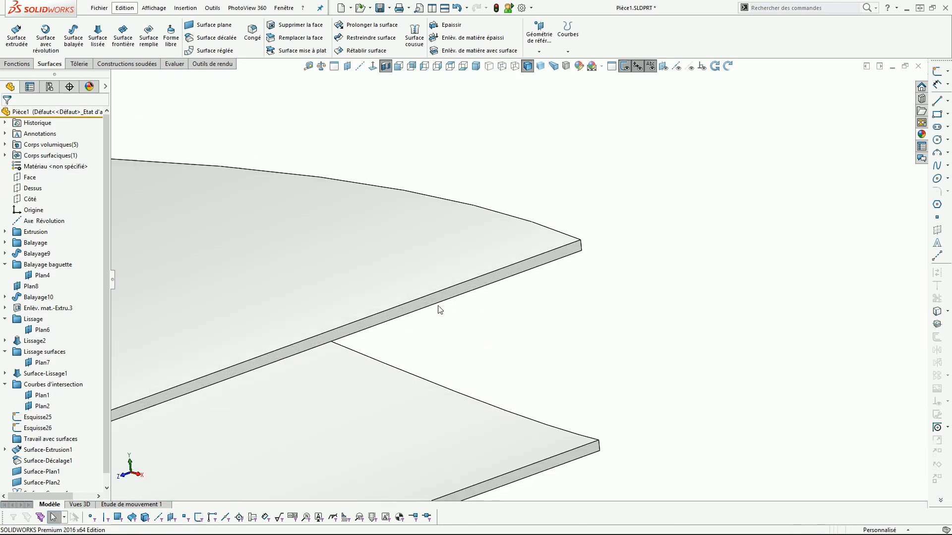
middle_drag(488, 323, 506, 342)
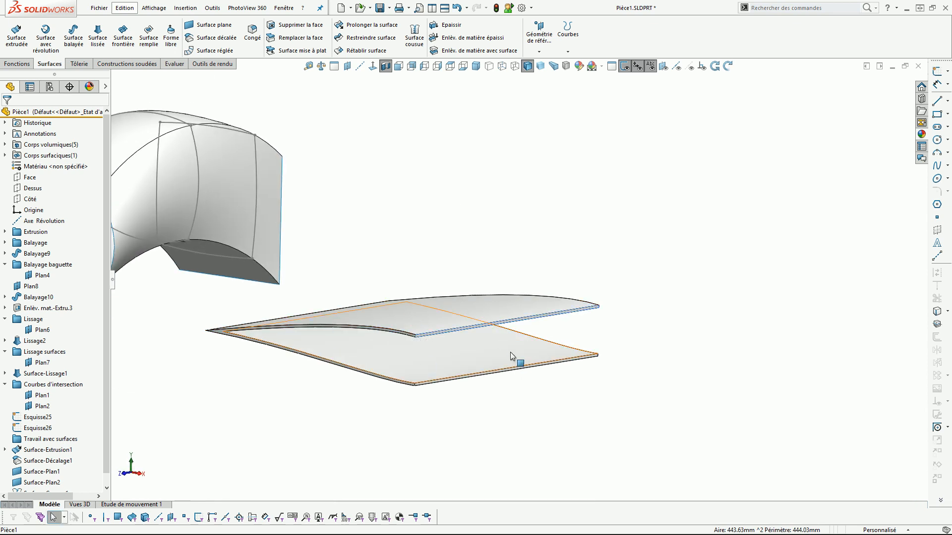
scroll(510, 322, down, 4)
middle_drag(431, 179, 472, 305)
scroll(472, 305, up, 4)
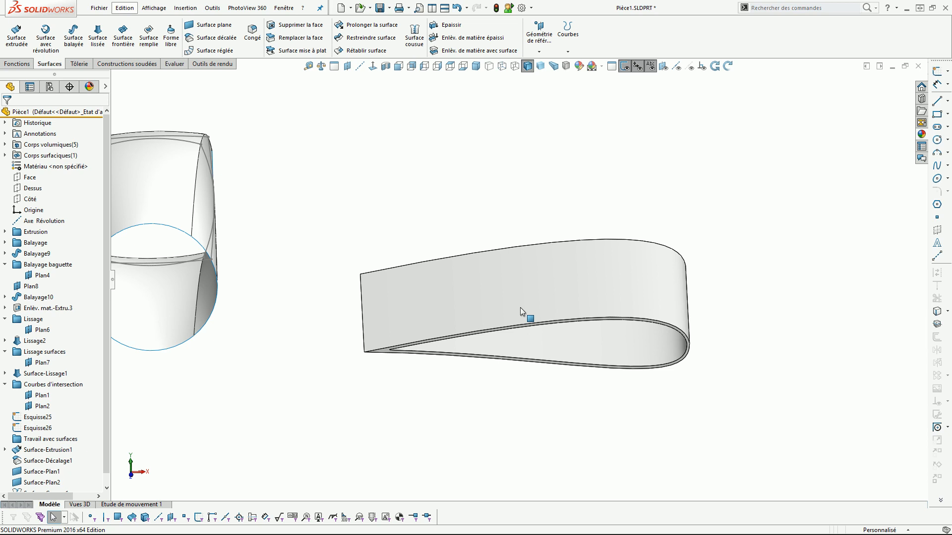
- Highlight the airfoil's outer face, and look over the complete set of example bodies in the part
click(582, 254)
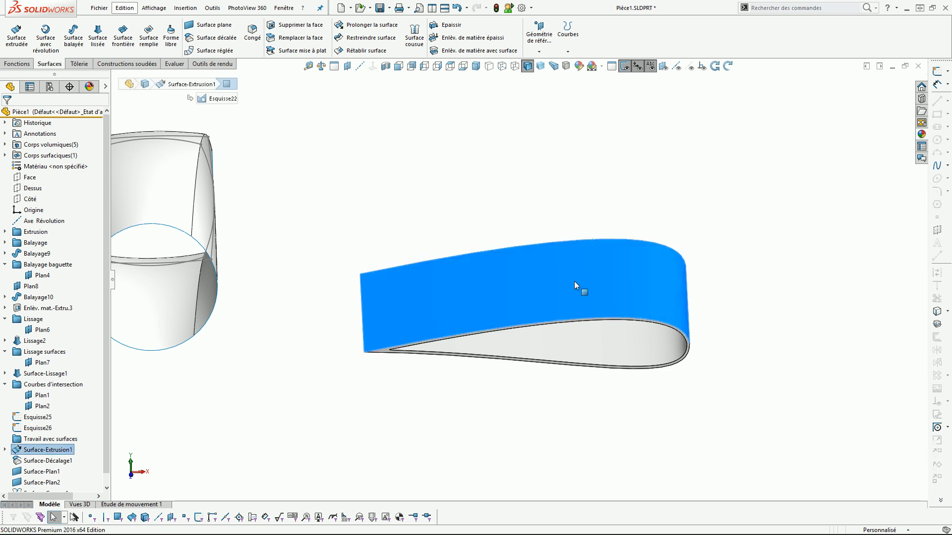
scroll(519, 278, up, 6)
middle_drag(518, 281, 555, 299)
scroll(455, 274, up, 4)
middle_drag(456, 274, 436, 279)
scroll(439, 264, down, 4)
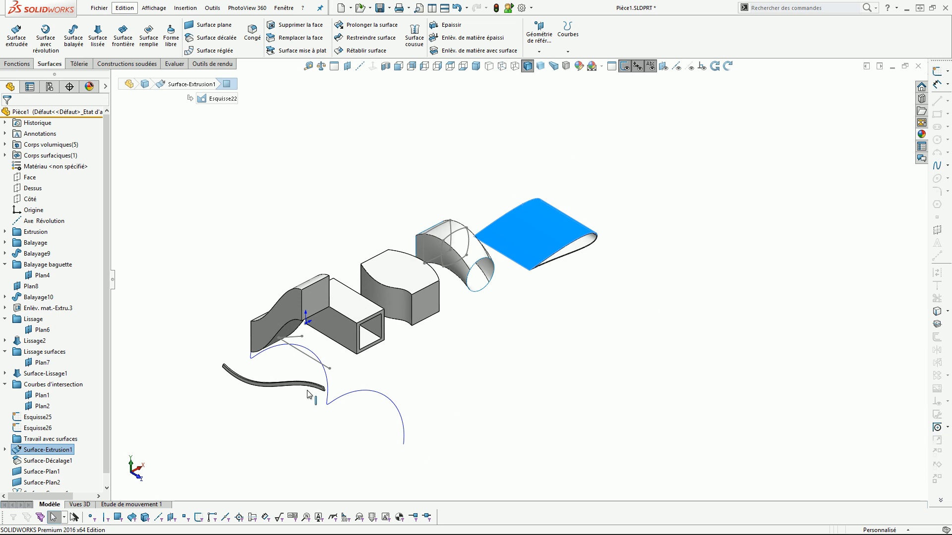
click(609, 305)
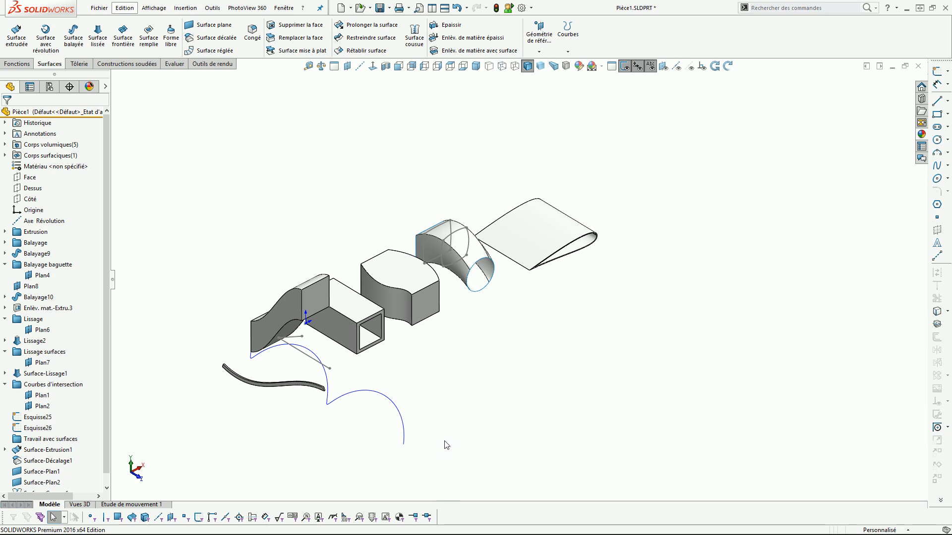
- Switch to the Pièce2 part and examine how its fuselage, wing and yellow connecting surfaces fit together
key(ctrl+Tab)
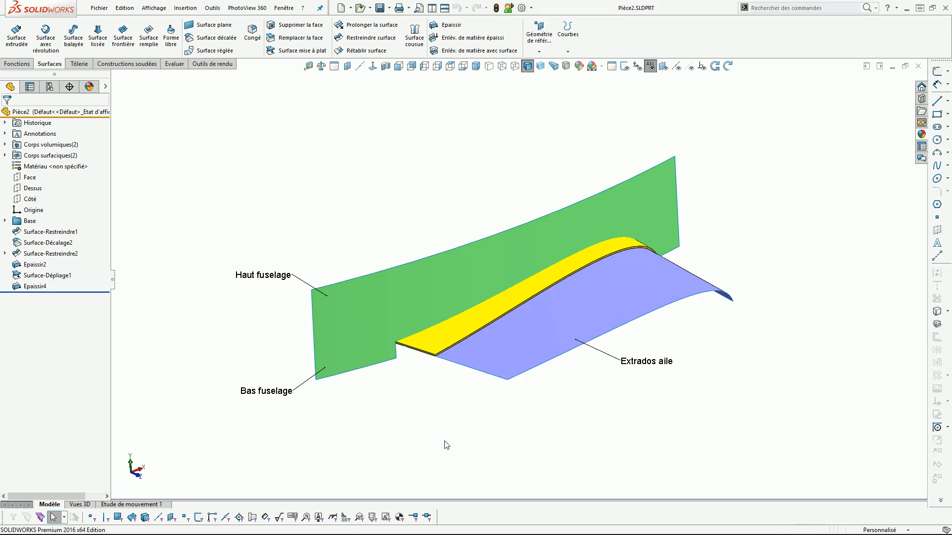
mouse_move(484, 296)
middle_down()
mouse_move(535, 266)
mouse_move(498, 286)
middle_up()
click(557, 292)
middle_drag(558, 285, 441, 302)
click(454, 321)
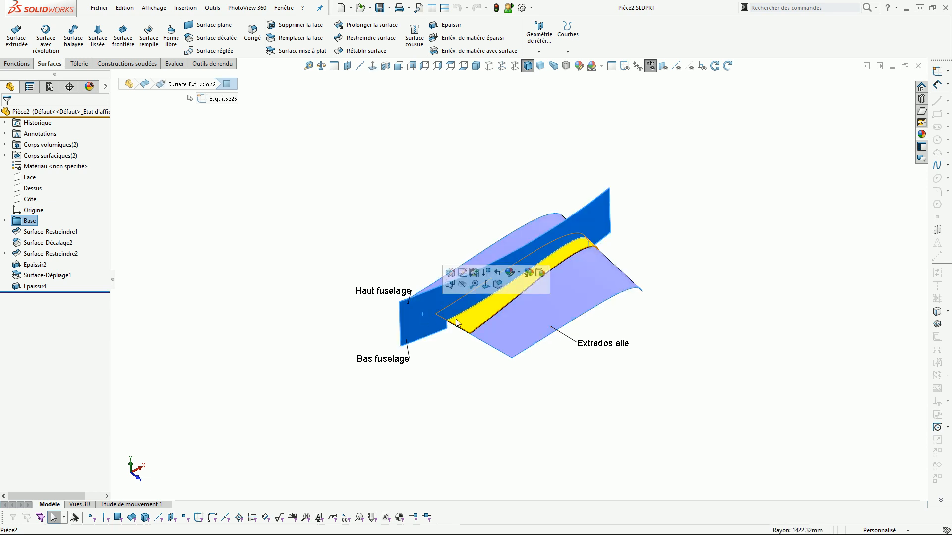
mouse_move(473, 331)
middle_down()
mouse_move(501, 216)
mouse_move(481, 339)
middle_up()
click(514, 361)
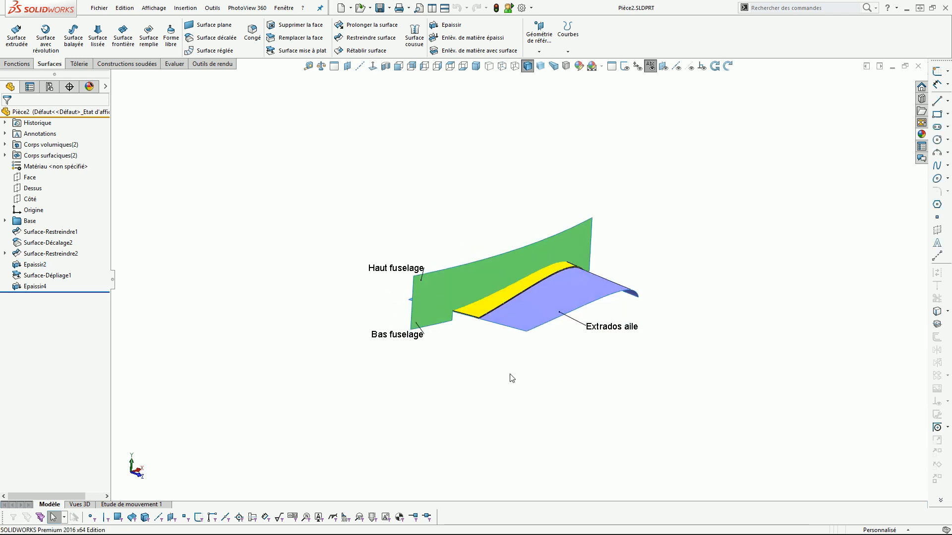
middle_drag(504, 290, 479, 325)
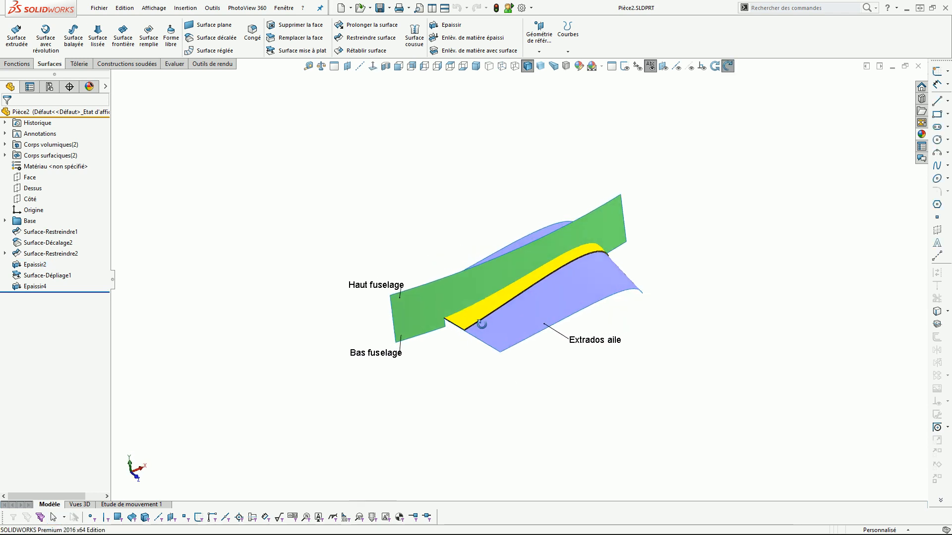
scroll(531, 309, down, 2)
middle_drag(534, 297, 543, 269)
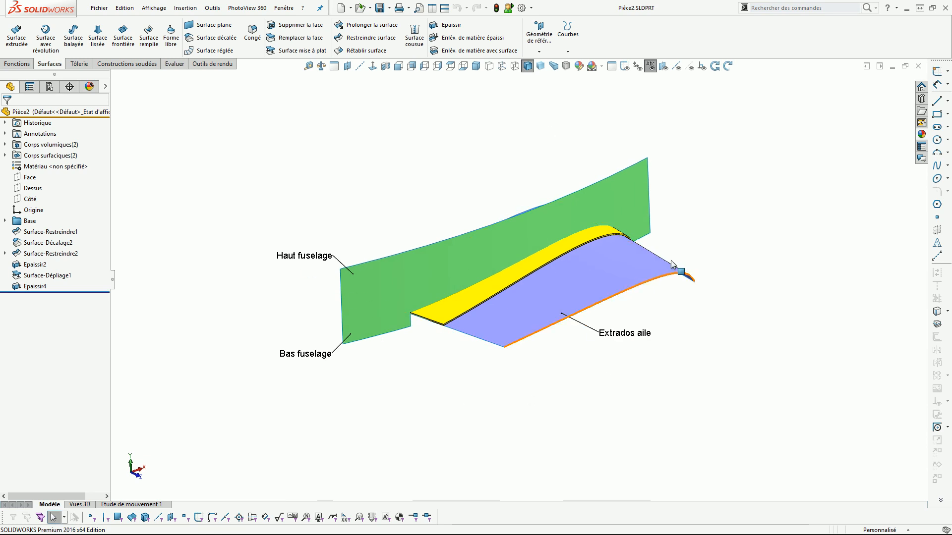
mouse_move(510, 227)
middle_down()
mouse_move(540, 287)
mouse_move(497, 240)
mouse_move(513, 240)
middle_up()
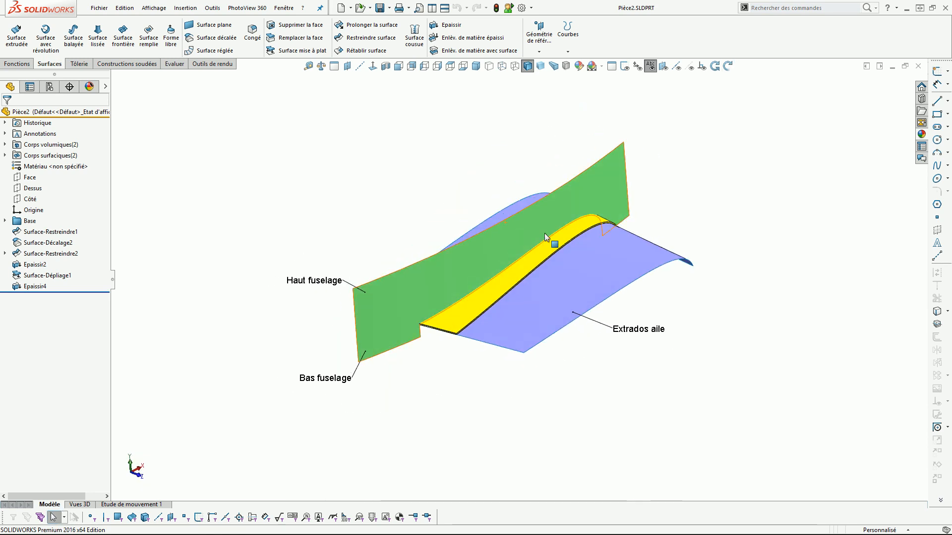
- Hide the annotations and delete every feature after the Base folder, from Surface-Restreindre1 through Epaissir4
click(650, 67)
click(36, 286)
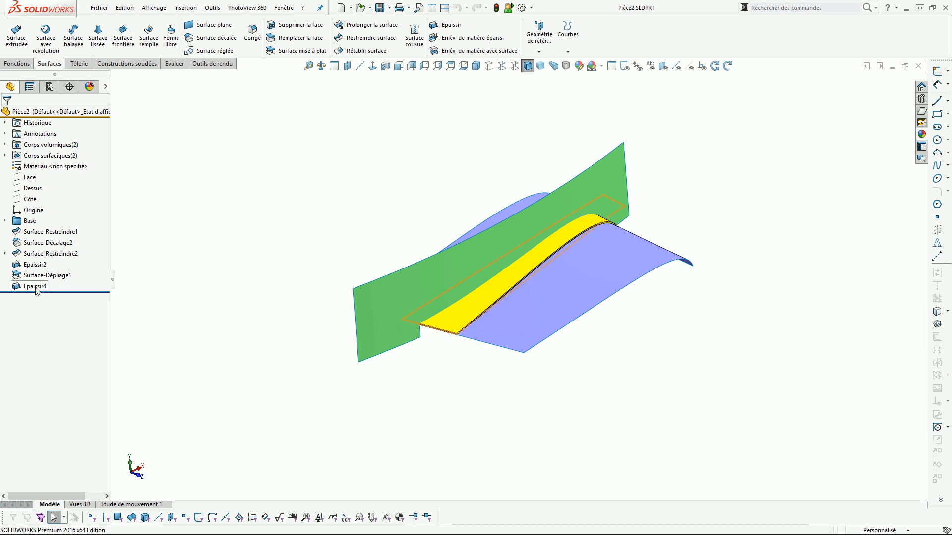
shift+click(35, 232)
key(Delete)
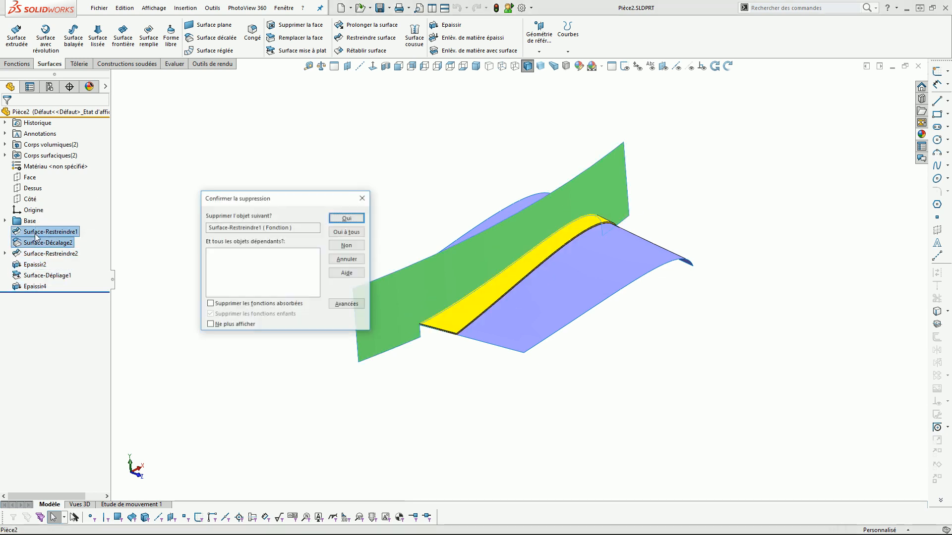
click(347, 230)
- Inspect the two remaining surfaces, and the wing's lofted surface in the Base folder with its profiles Esquisse23 and Esquisse24
middle_drag(345, 347, 416, 352)
click(504, 317)
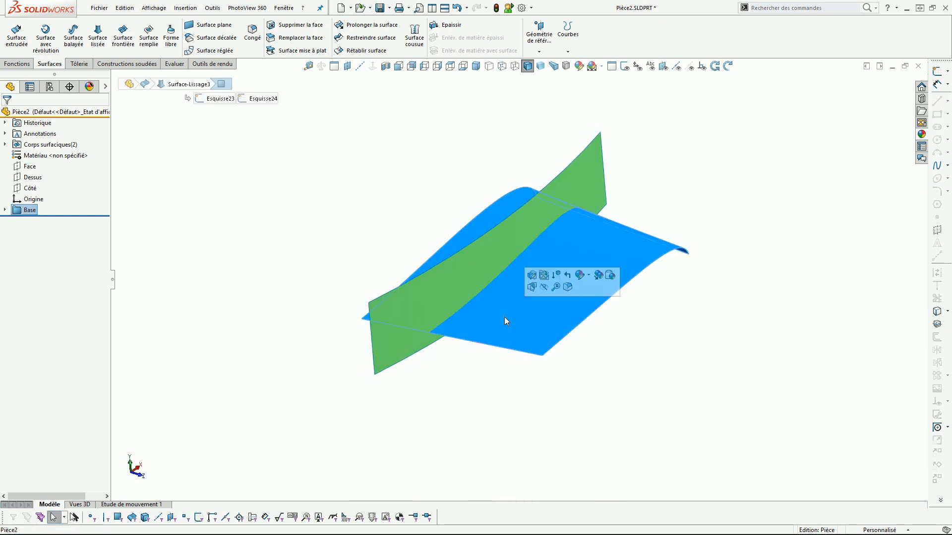
click(388, 340)
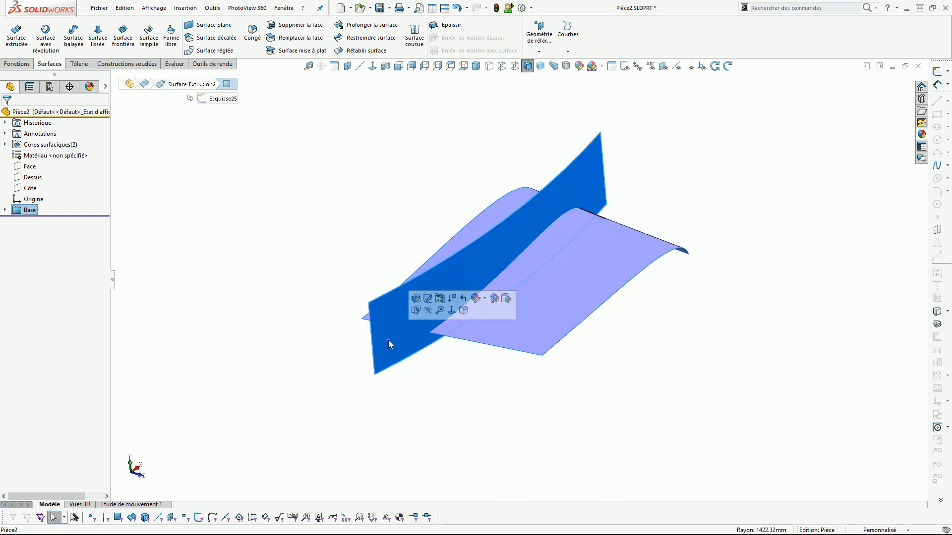
click(5, 210)
click(56, 242)
mouse_move(189, 271)
middle_down()
mouse_move(306, 272)
mouse_move(329, 250)
mouse_move(306, 251)
middle_up()
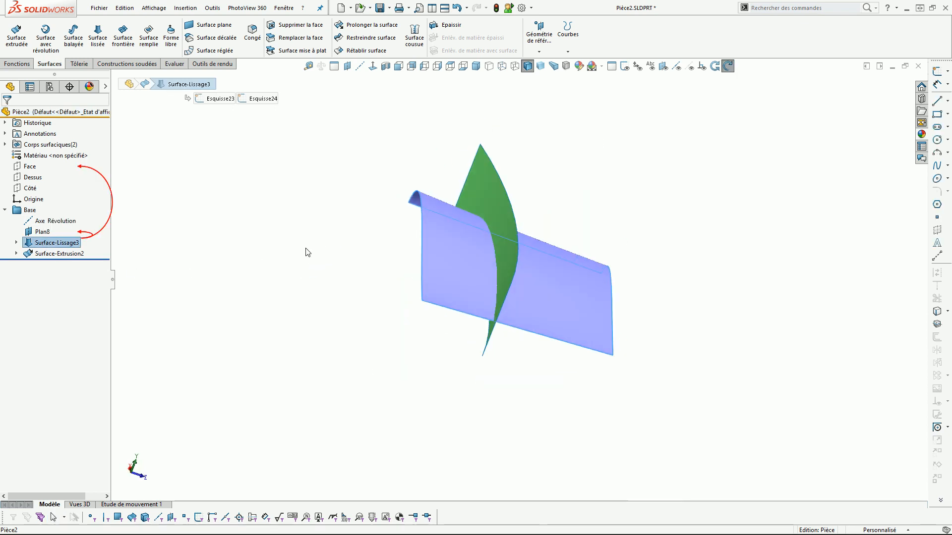
click(17, 242)
click(60, 253)
mouse_move(317, 243)
middle_down()
mouse_move(356, 240)
mouse_move(391, 253)
middle_up()
click(60, 265)
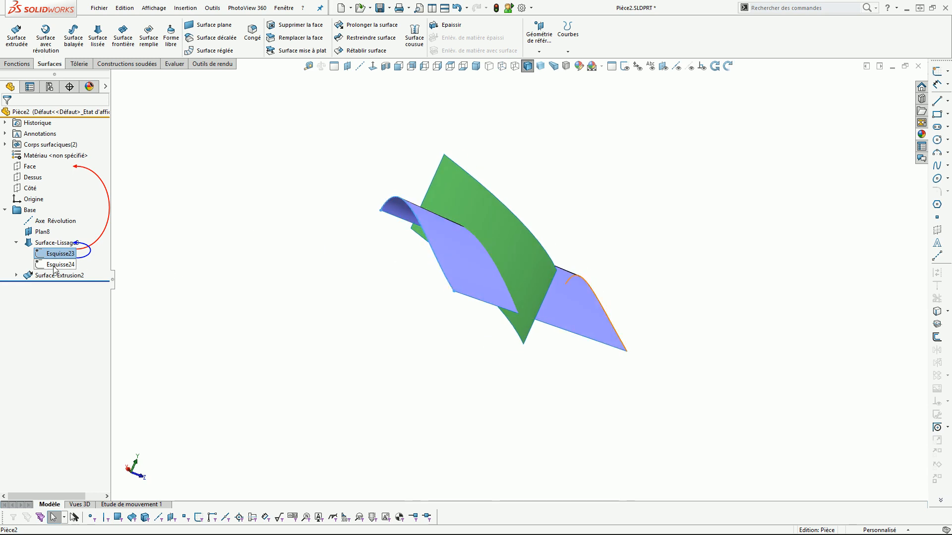
middle_drag(318, 329, 641, 295)
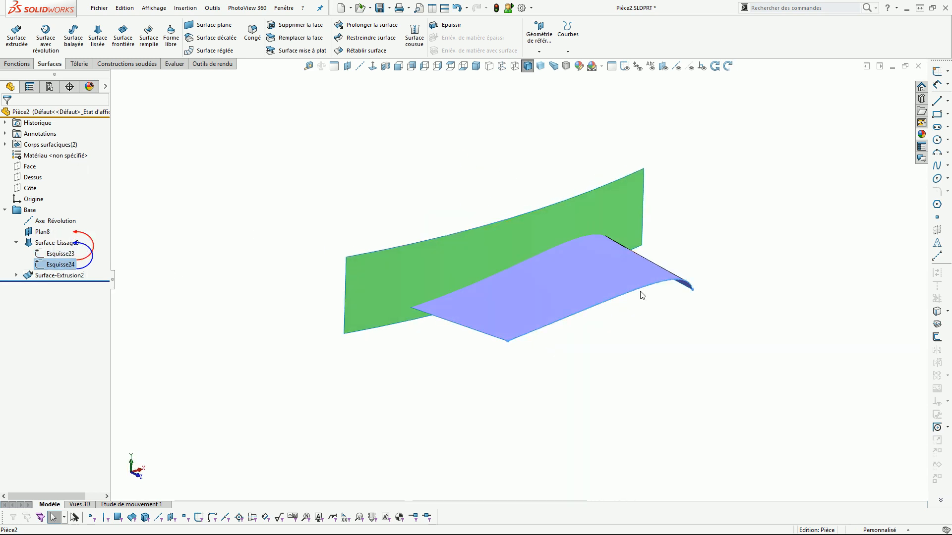
click(571, 276)
click(601, 357)
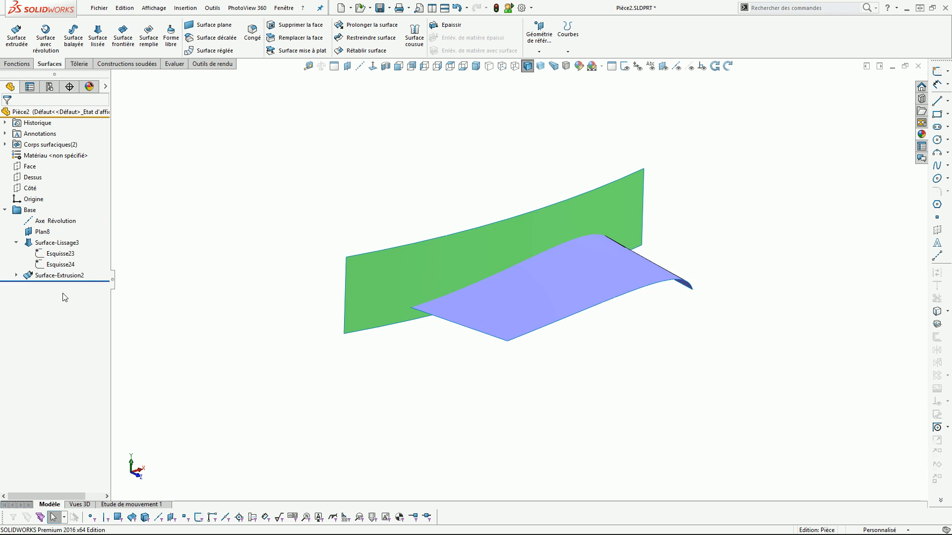
- Inspect the fuselage's extruded surface and its source sketch Esquisse25, and collapse the Base folder
click(50, 276)
middle_drag(227, 299, 253, 352)
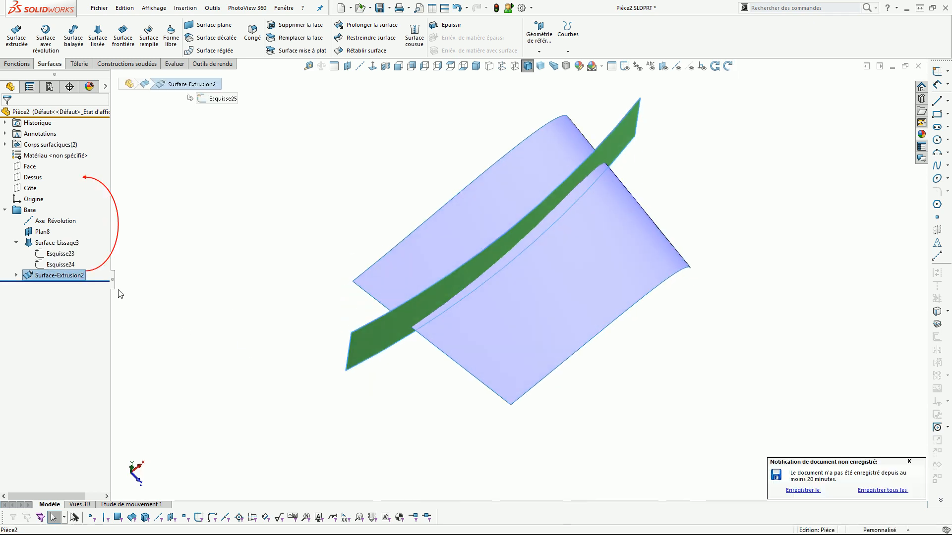
click(16, 275)
middle_drag(268, 307, 366, 350)
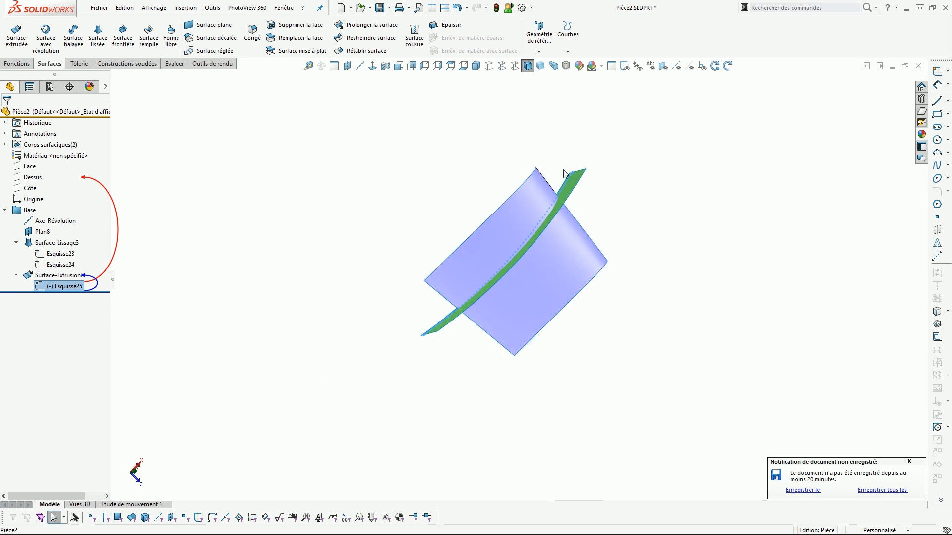
middle_drag(559, 189, 442, 288)
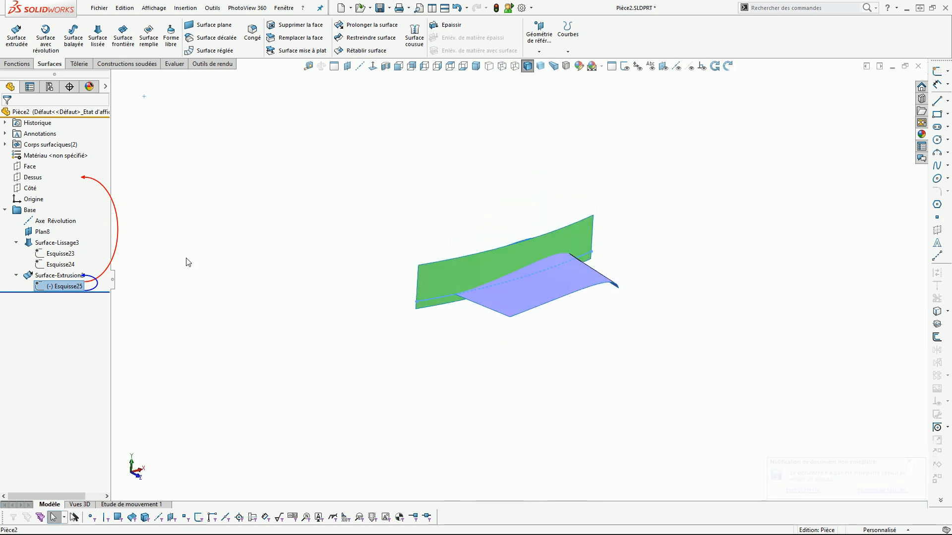
click(6, 211)
- Examine from several angles how the fuselage surface crosses the wing surface
middle_drag(522, 281, 518, 257)
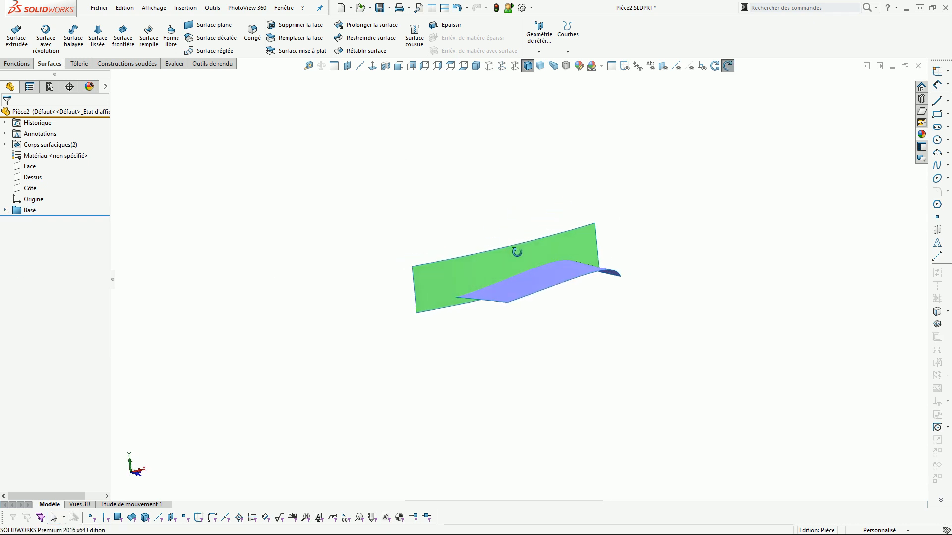
scroll(516, 278, down, 4)
middle_drag(489, 317, 485, 283)
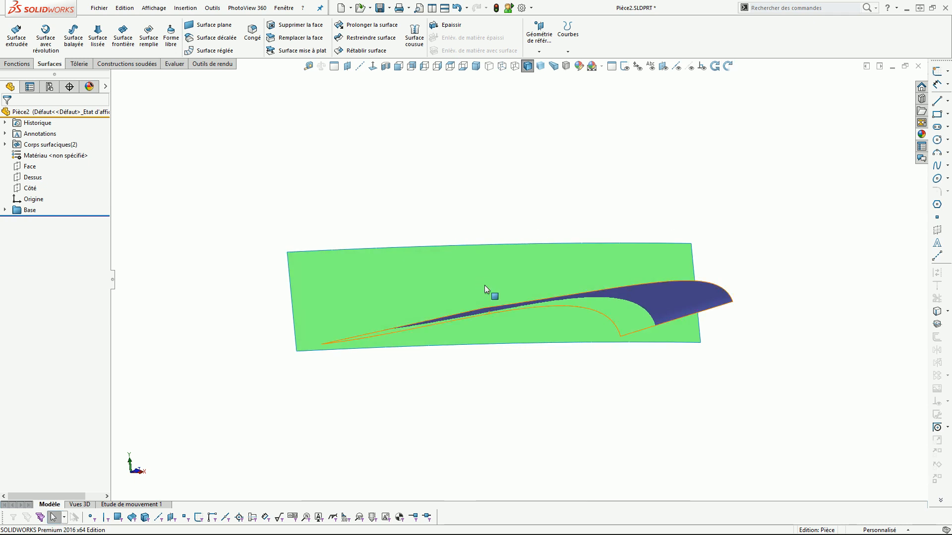
click(519, 327)
middle_drag(483, 347, 531, 295)
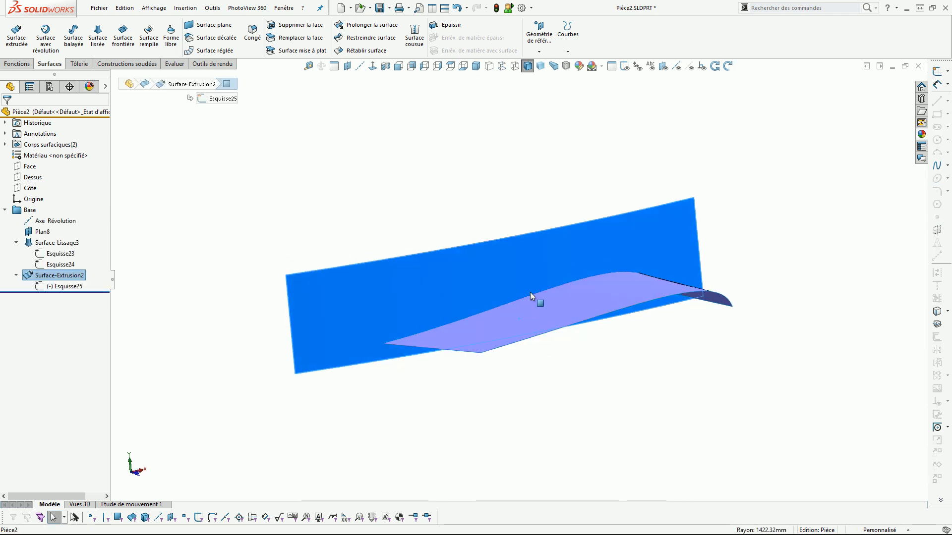
middle_drag(528, 376, 550, 384)
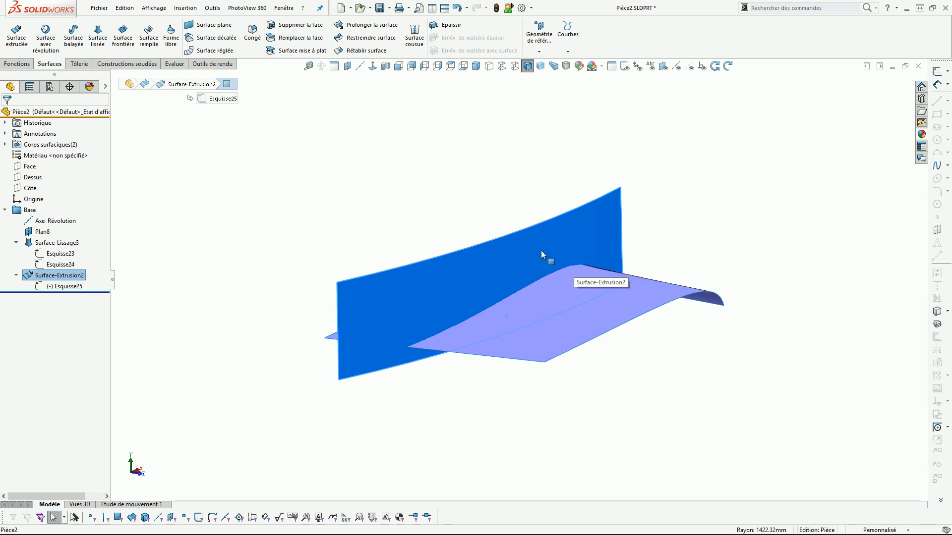
middle_drag(497, 258, 505, 322)
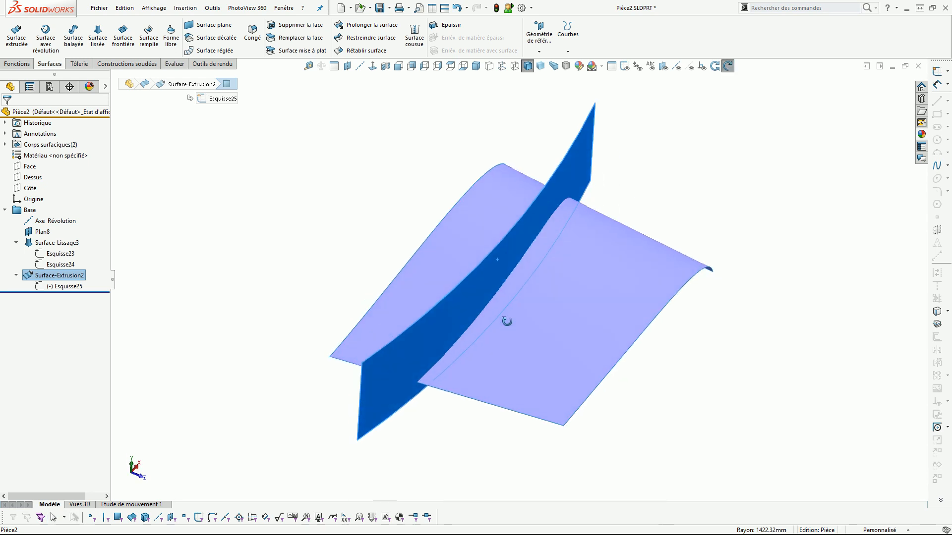
click(456, 308)
click(560, 316)
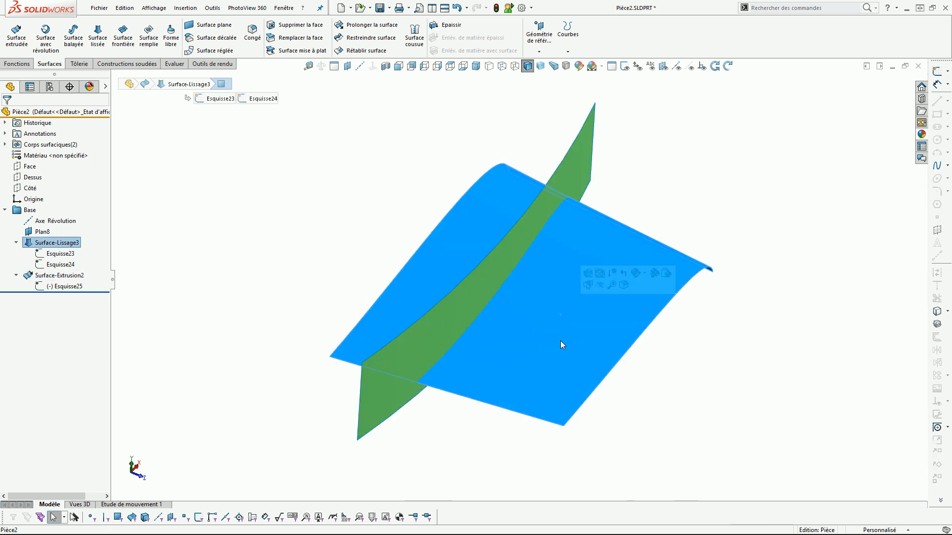
middle_drag(557, 318, 555, 288)
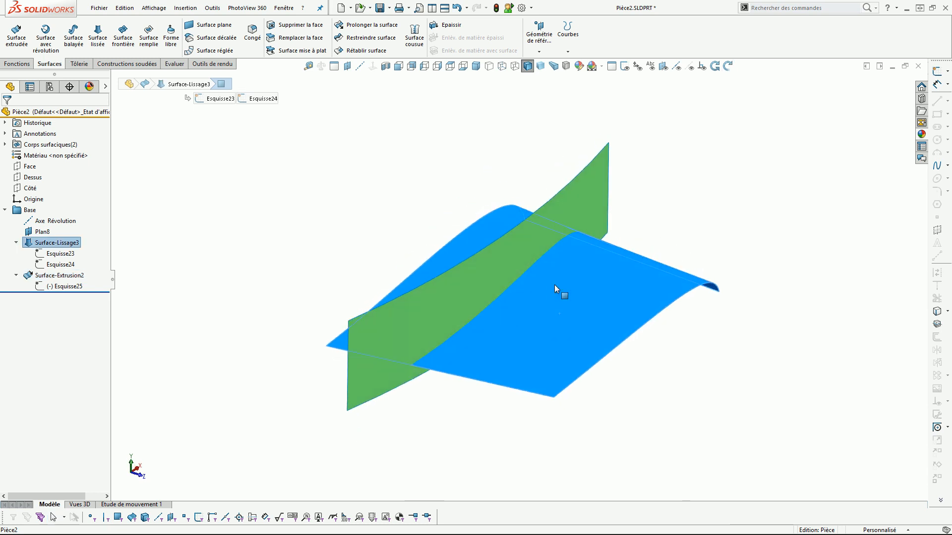
- Create a 3D sketch containing the intersection curve between the fuselage surface and the wing surface
click(947, 84)
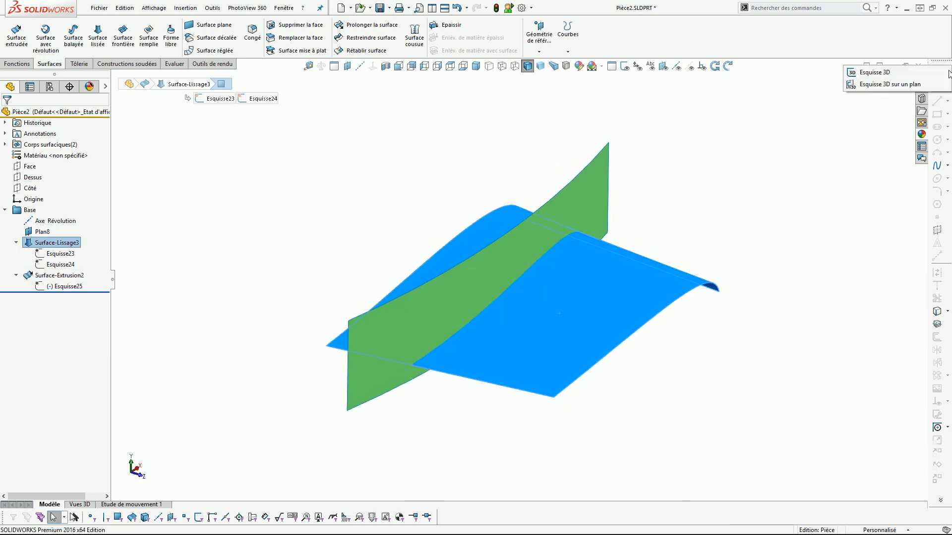
click(881, 85)
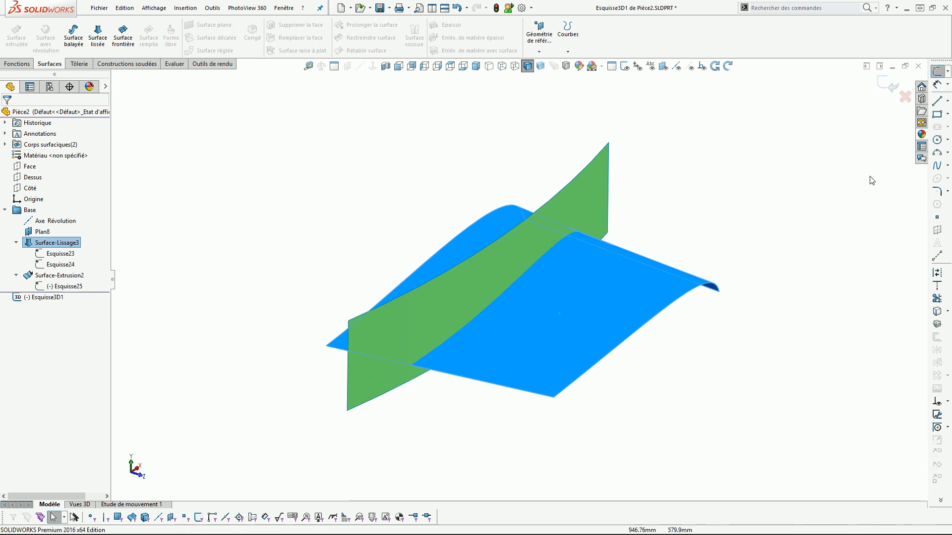
click(938, 325)
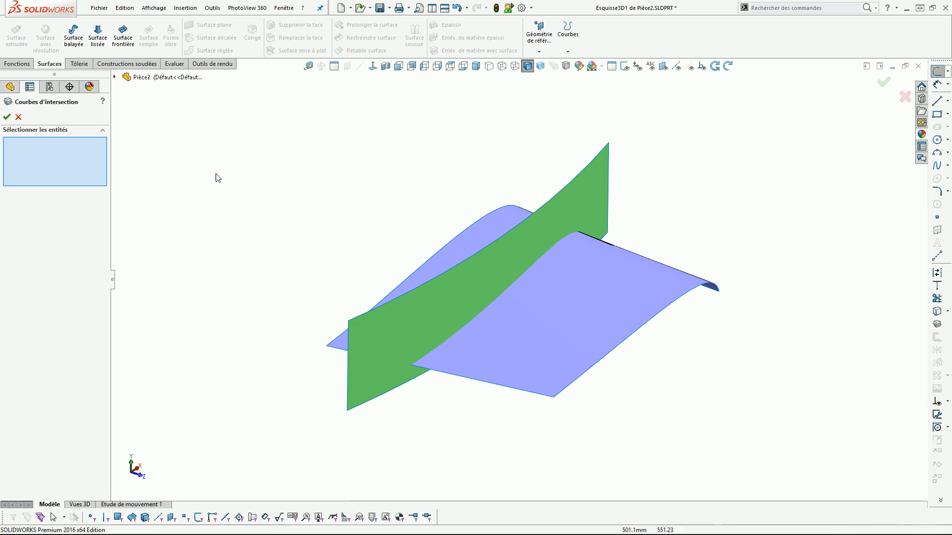
click(583, 197)
click(617, 289)
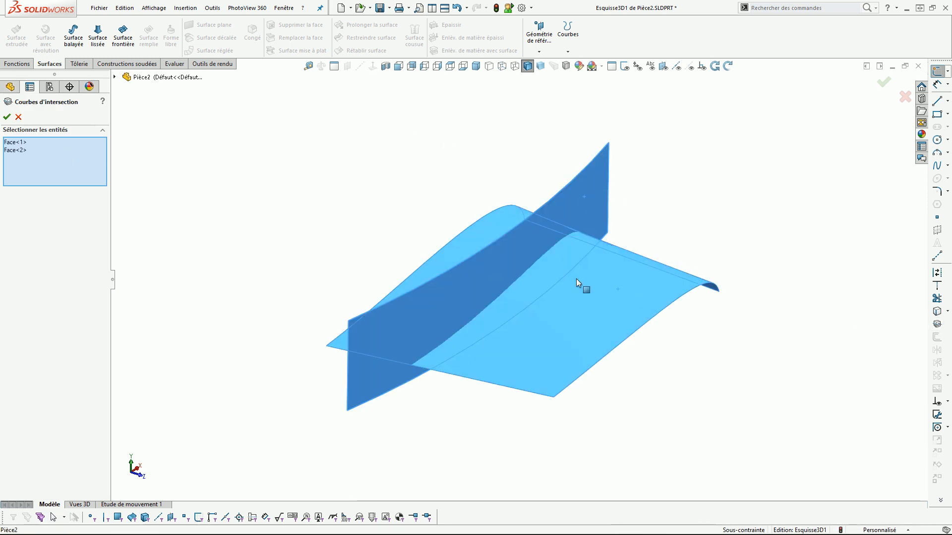
click(7, 117)
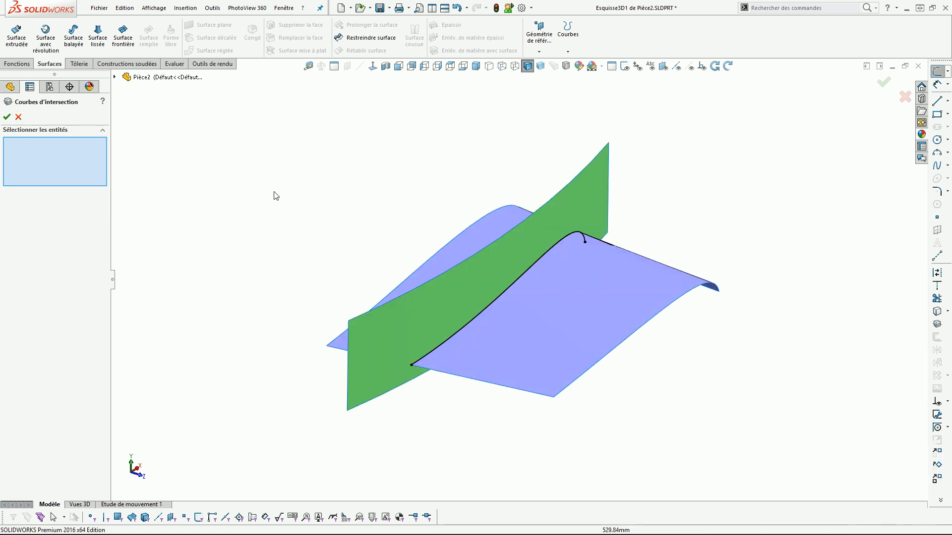
- Check the intersection curve against the wing and fuselage surfaces, and exit the 3D sketch
middle_drag(631, 242, 649, 247)
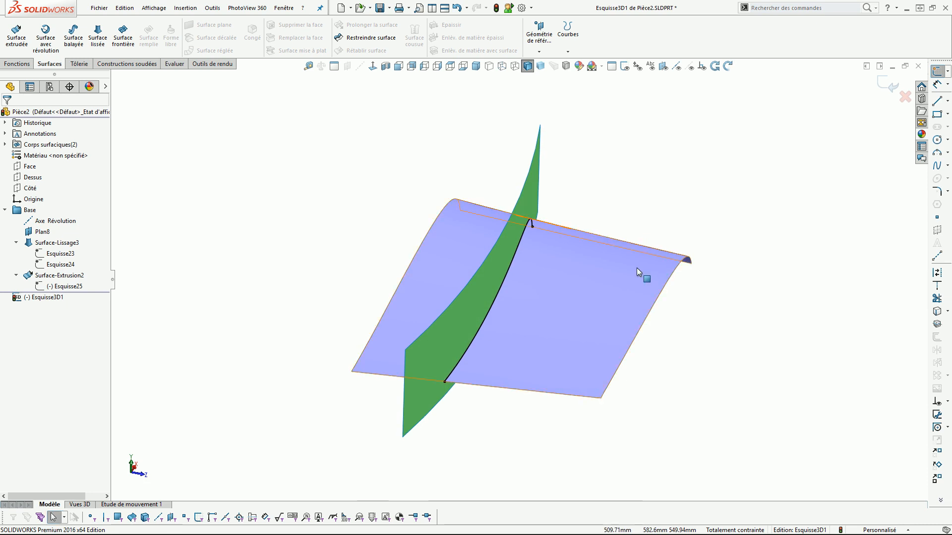
click(623, 284)
click(477, 293)
middle_drag(533, 314, 492, 285)
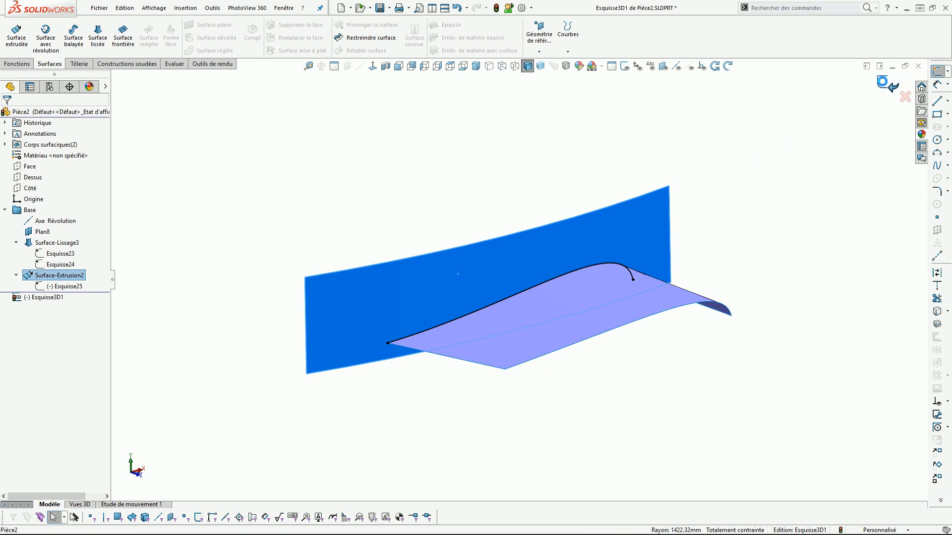
click(887, 84)
- Inspect the 3D sketch Esquisse3D1 and the fuselage surface it lies on
middle_drag(614, 247, 629, 231)
click(42, 298)
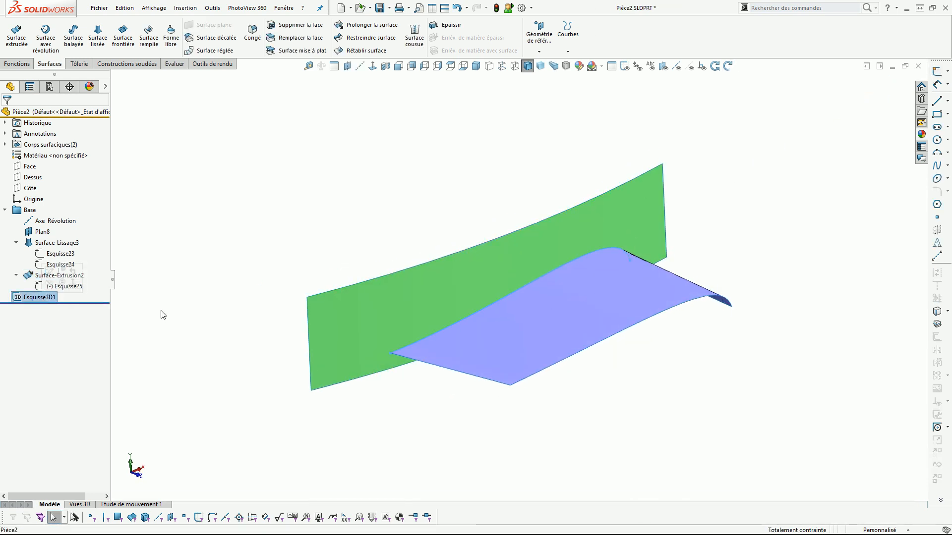
click(288, 253)
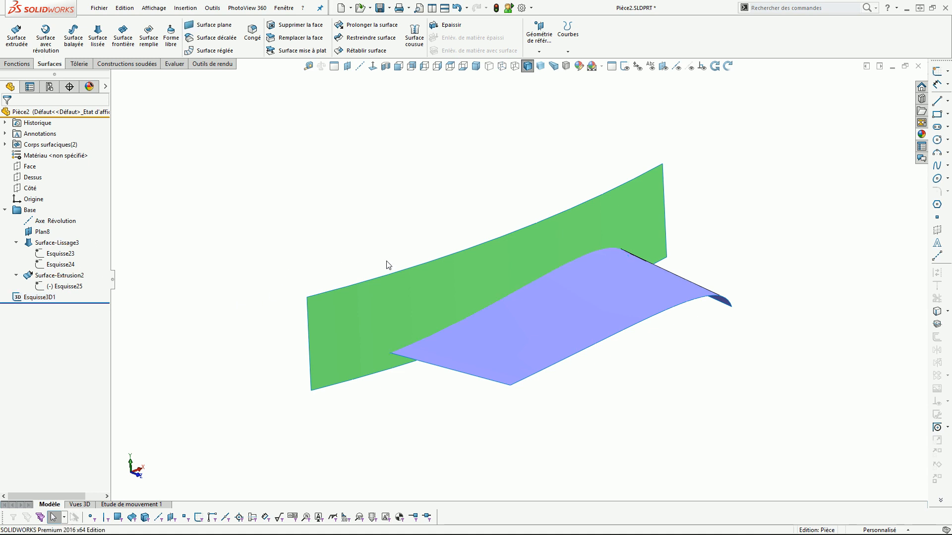
click(456, 280)
key(ctrl+8)
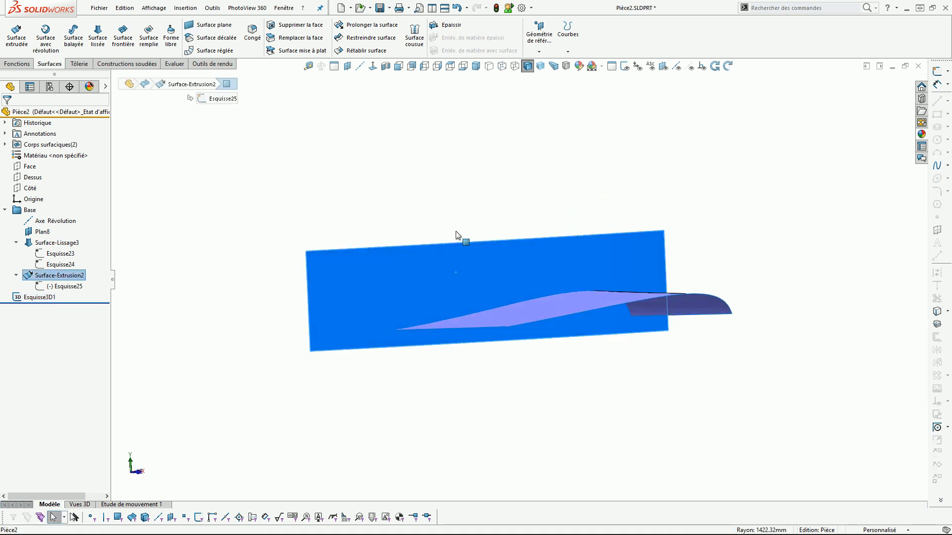
click(533, 329)
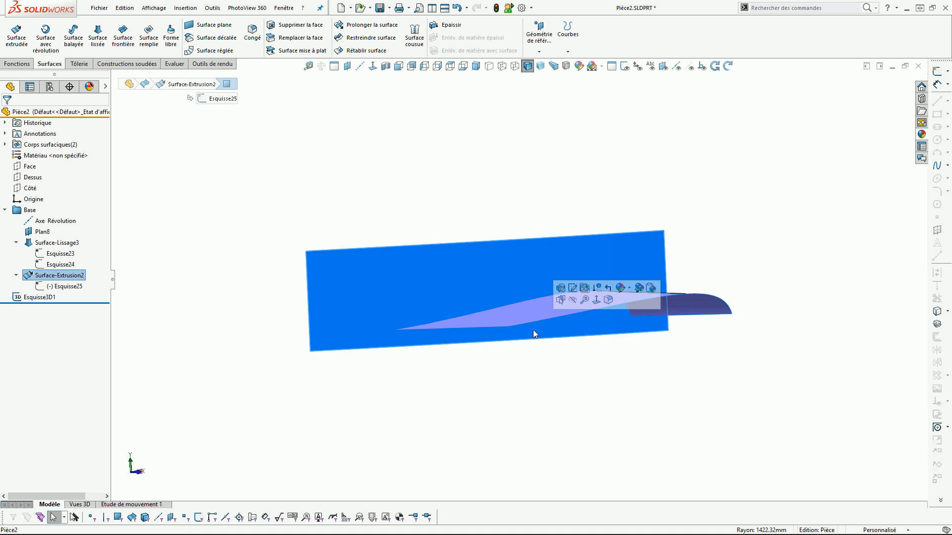
click(368, 199)
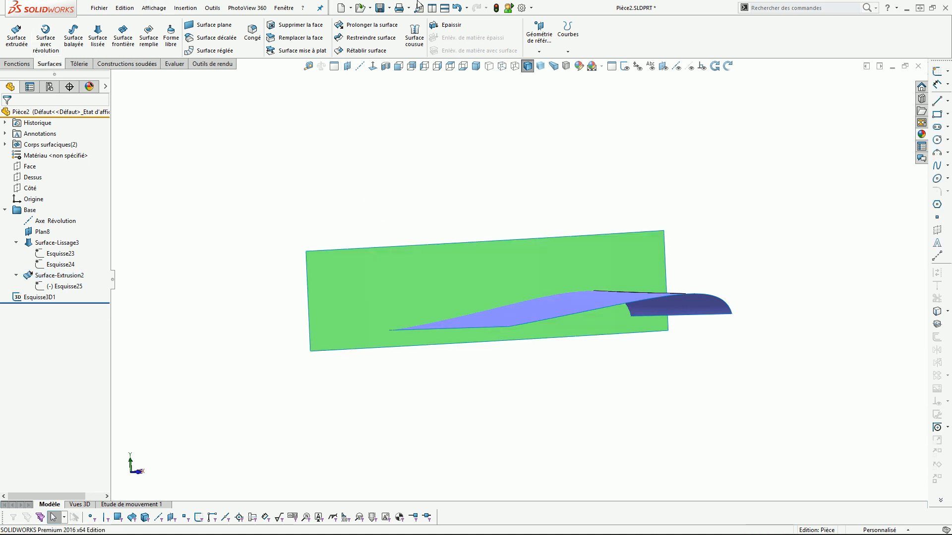
- Trim the fuselage surface with Esquisse3D1 as a standard trim tool, removing the portion under the wing with linear splitting
click(368, 39)
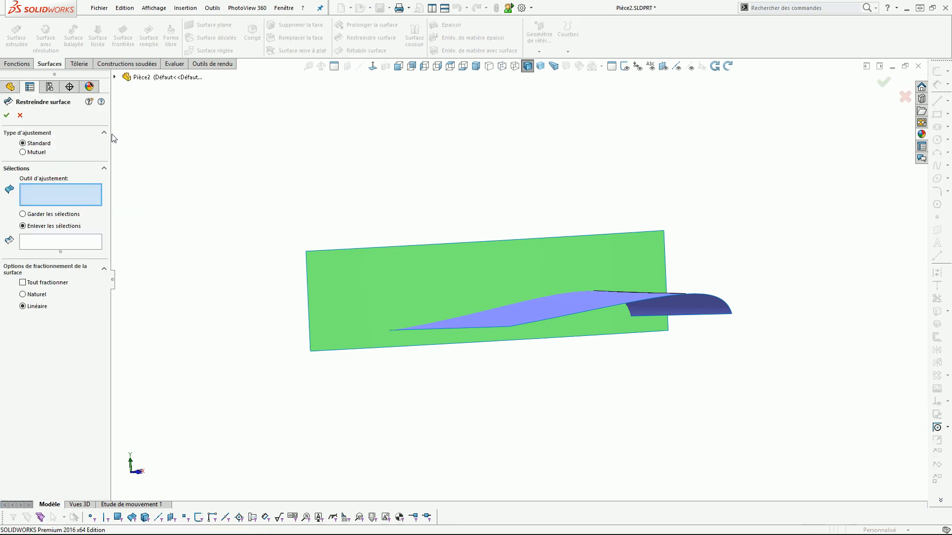
click(114, 77)
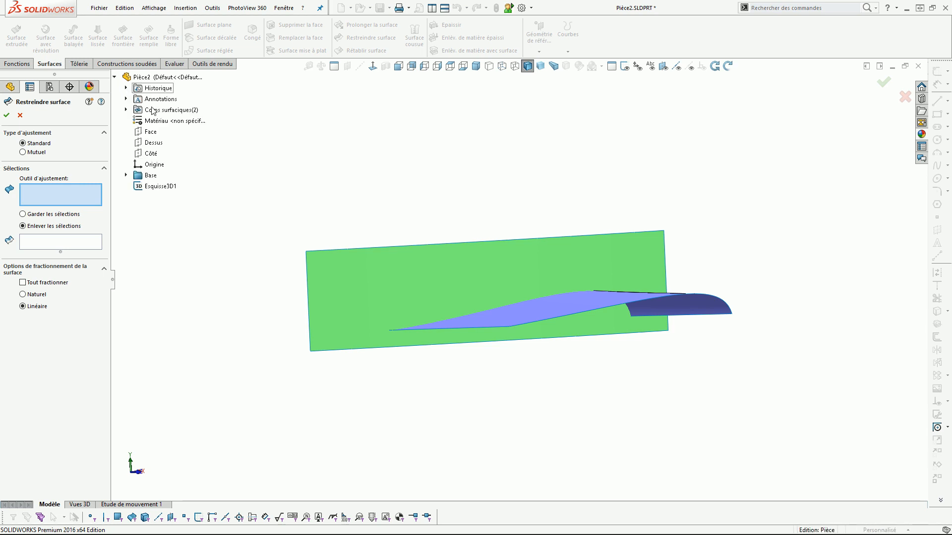
click(160, 188)
middle_drag(306, 178, 239, 223)
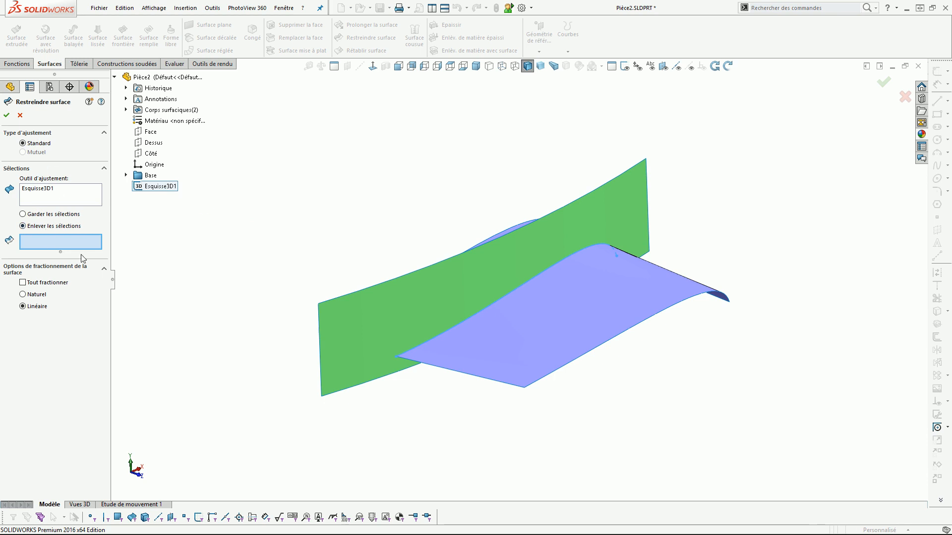
middle_drag(368, 340, 364, 239)
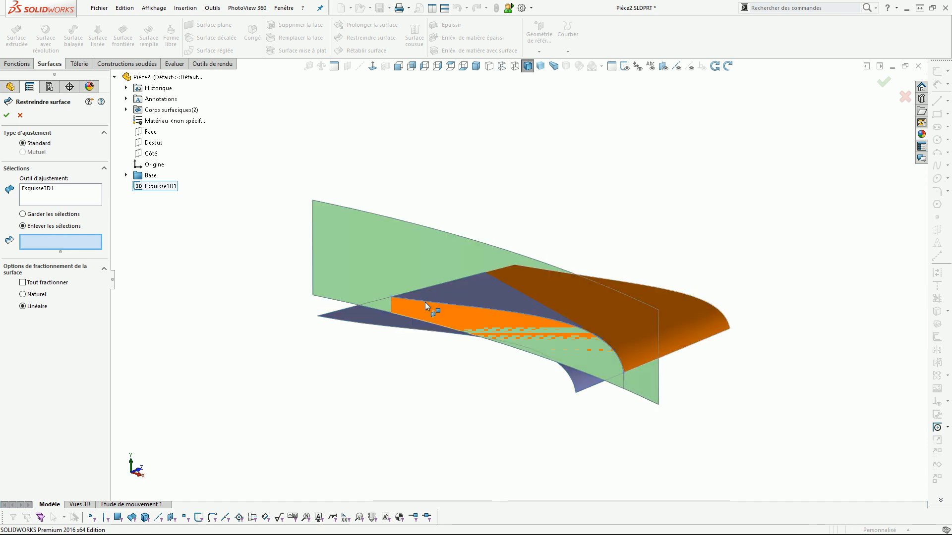
click(453, 313)
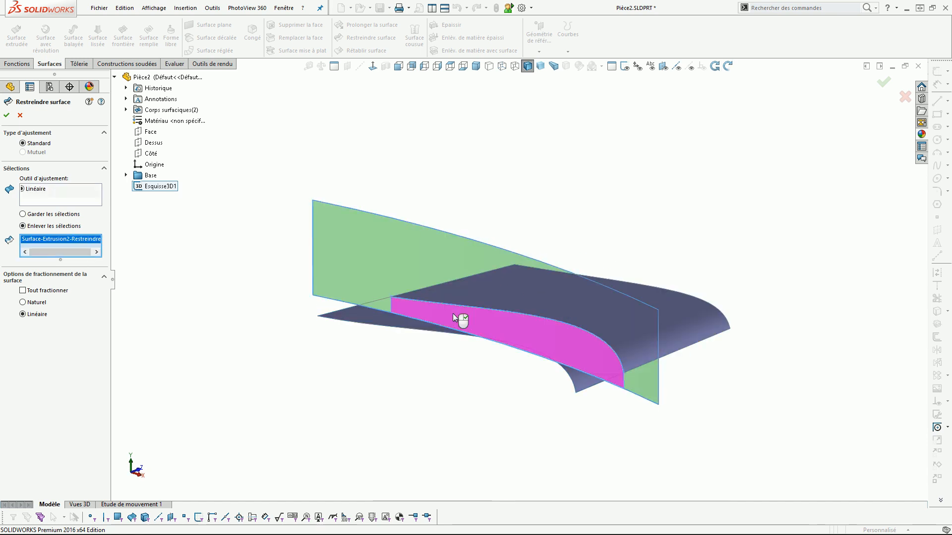
right_click(453, 314)
- Examine from several angles the trimmed opening in the fuselage surface and the wing's lofted surface crossing it
middle_drag(391, 349, 372, 393)
click(363, 279)
click(465, 382)
middle_drag(465, 382, 380, 331)
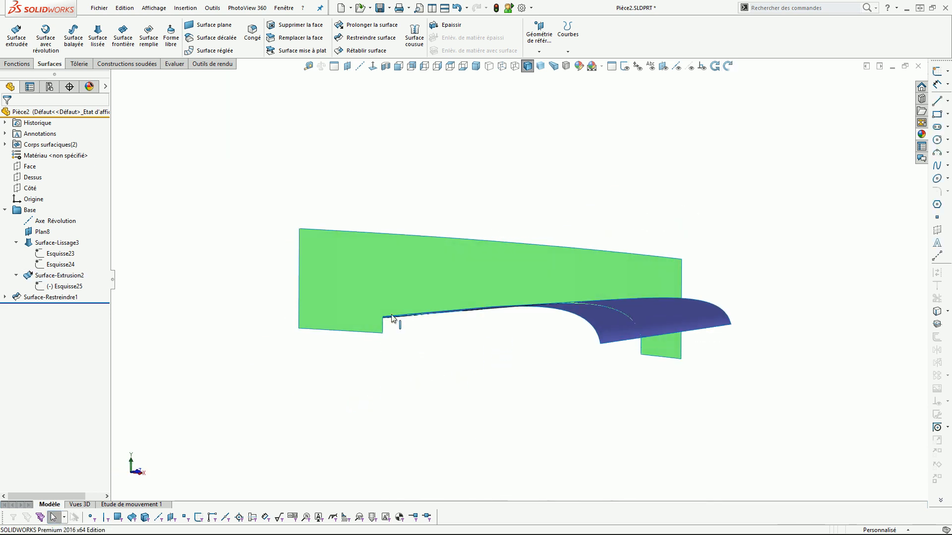
middle_drag(595, 333, 614, 396)
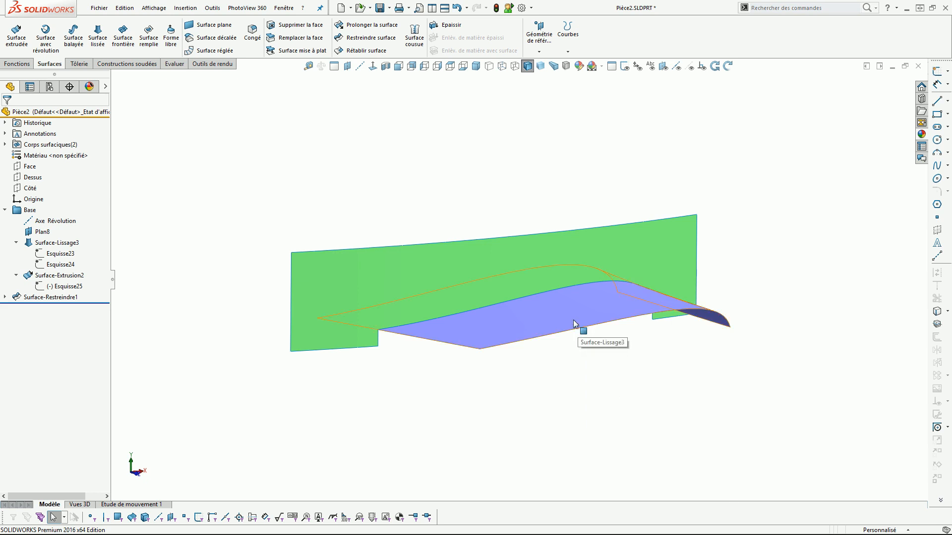
middle_drag(434, 311, 390, 342)
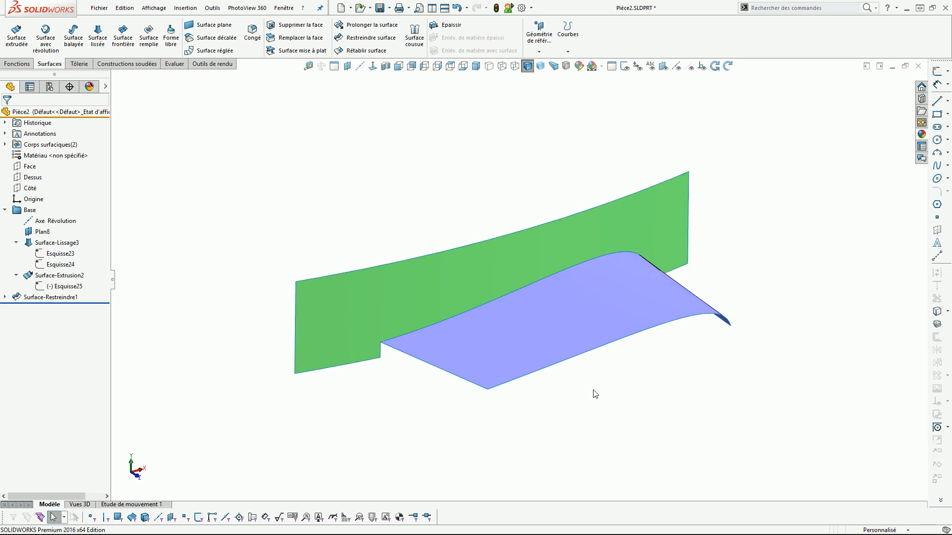
click(525, 293)
scroll(493, 310, down, 3)
scroll(493, 310, up, 3)
middle_drag(495, 312, 514, 300)
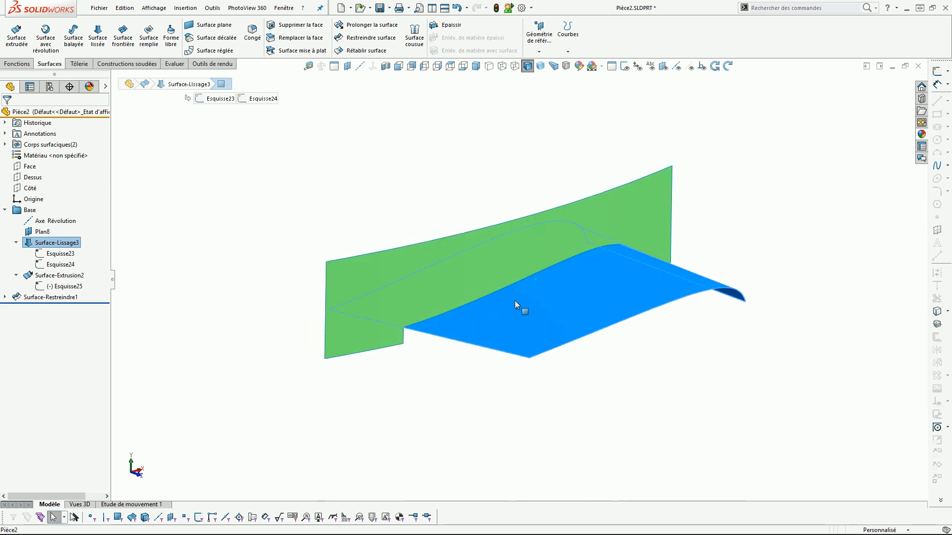
click(514, 301)
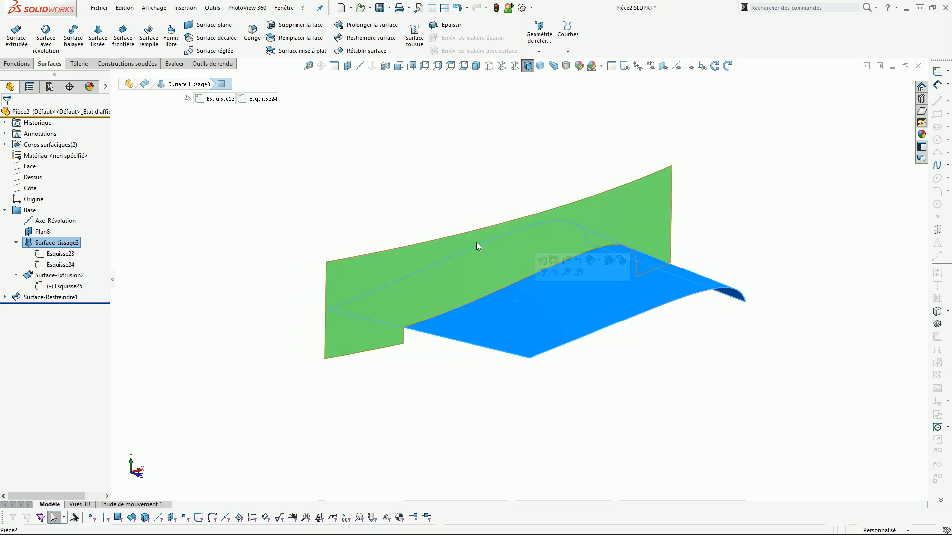
click(419, 150)
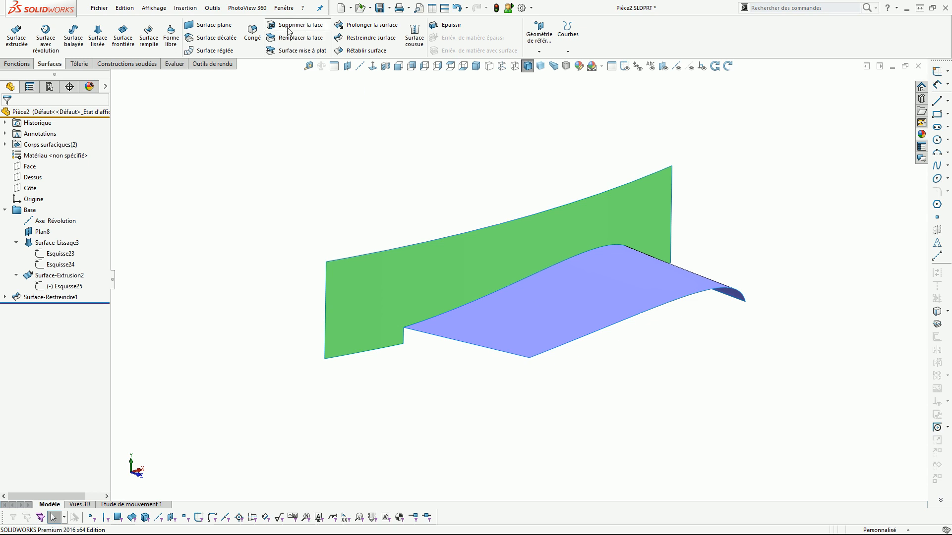
- Create an offset copy of the wing's lofted surface at a distance of 2 mm
click(198, 41)
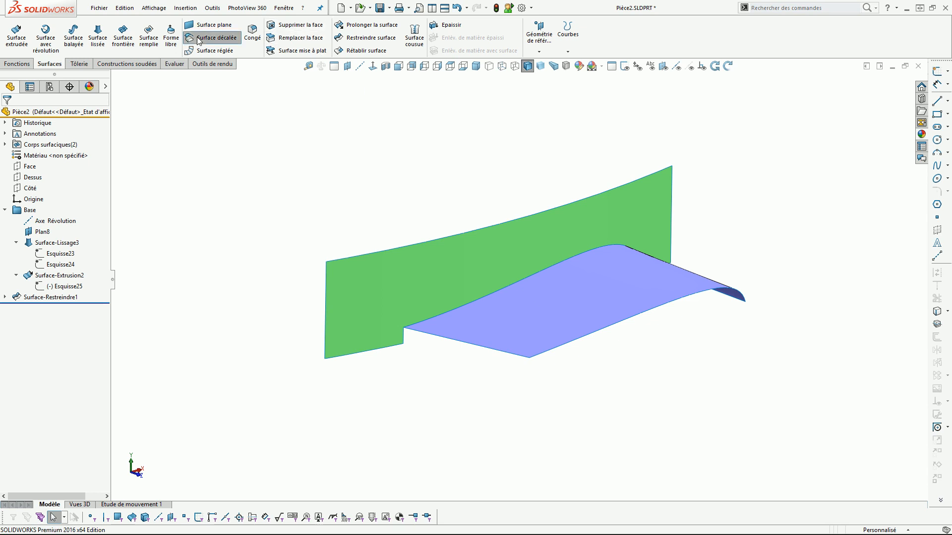
click(56, 145)
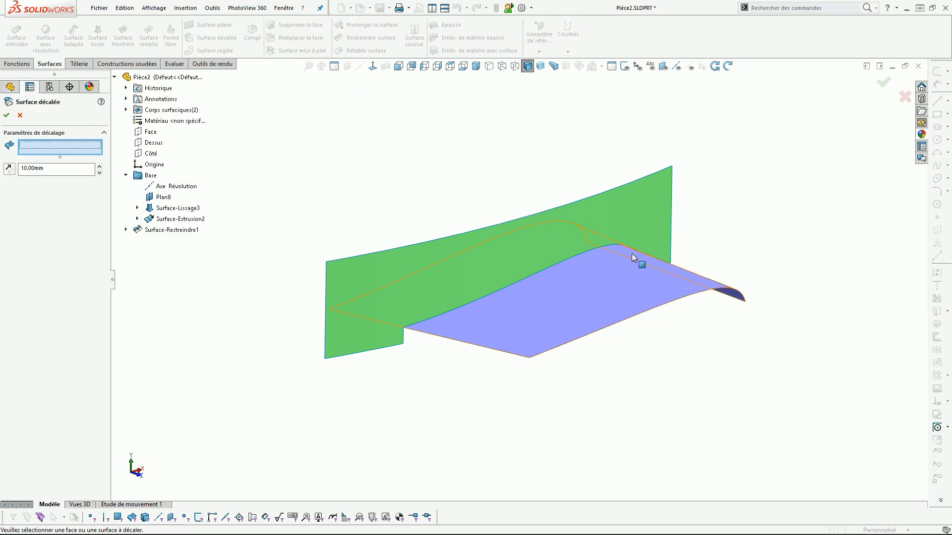
click(640, 281)
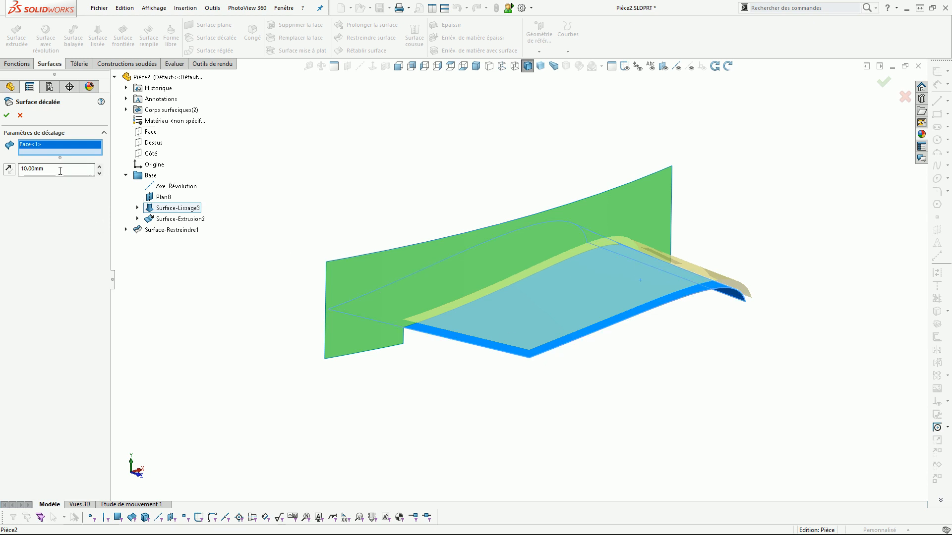
text(2)
key(Return)
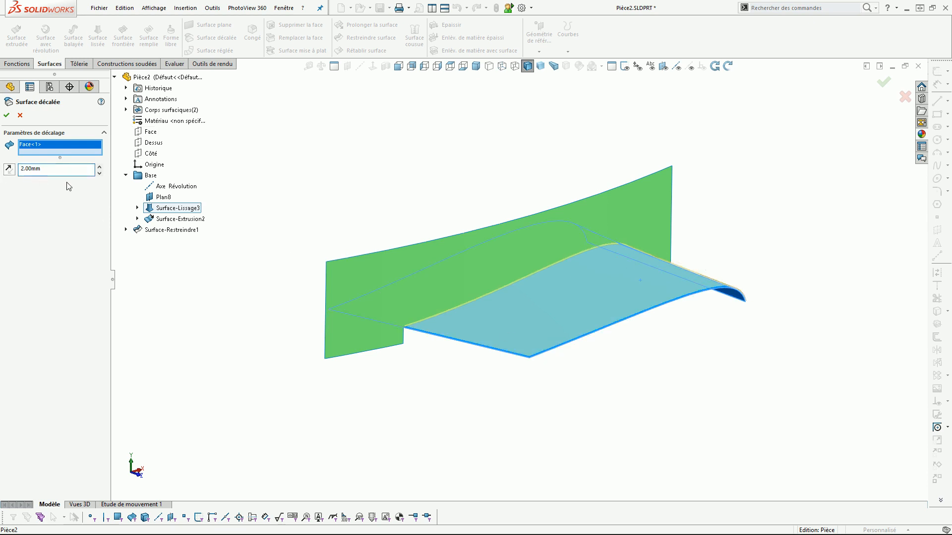
click(7, 117)
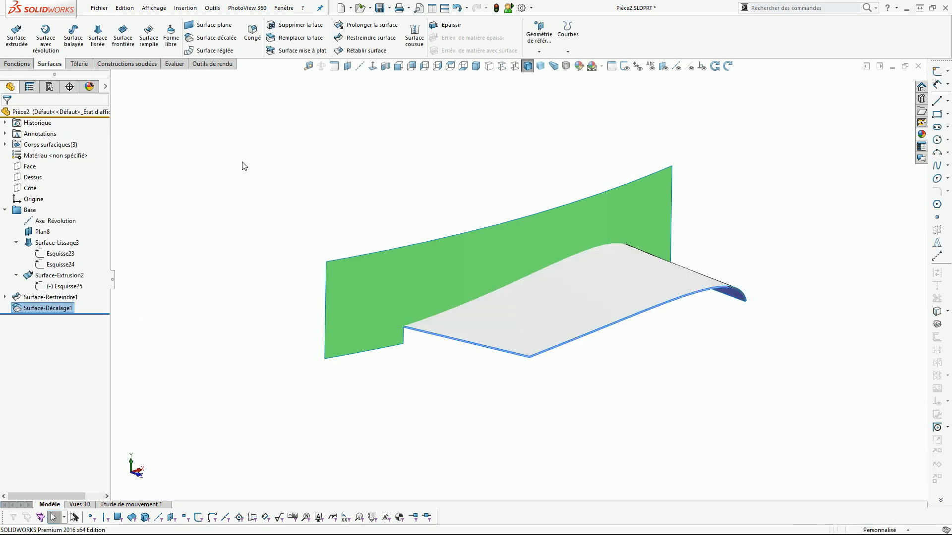
- Start a new sketch on the Dessus plane, with the view normal to it
scroll(466, 310, down, 3)
middle_drag(466, 311, 540, 327)
scroll(519, 278, up, 3)
click(544, 185)
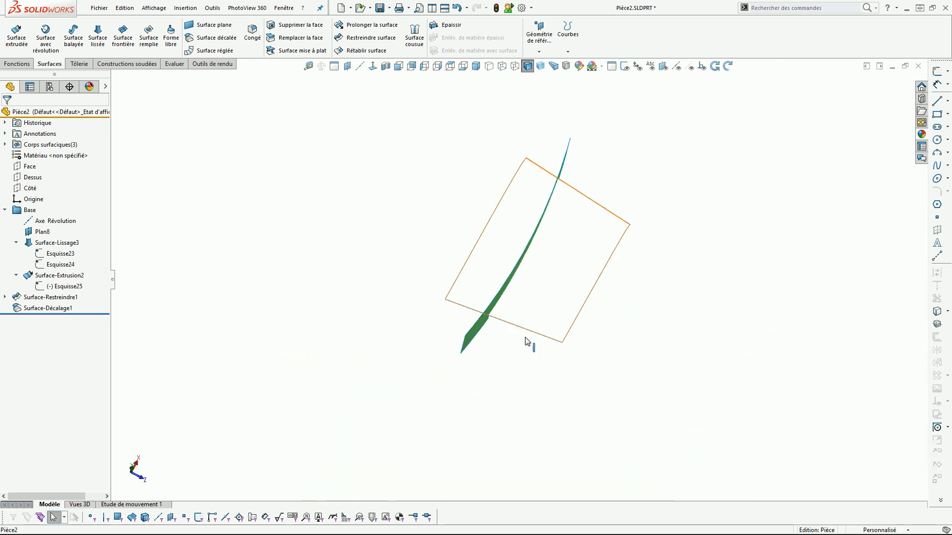
click(31, 178)
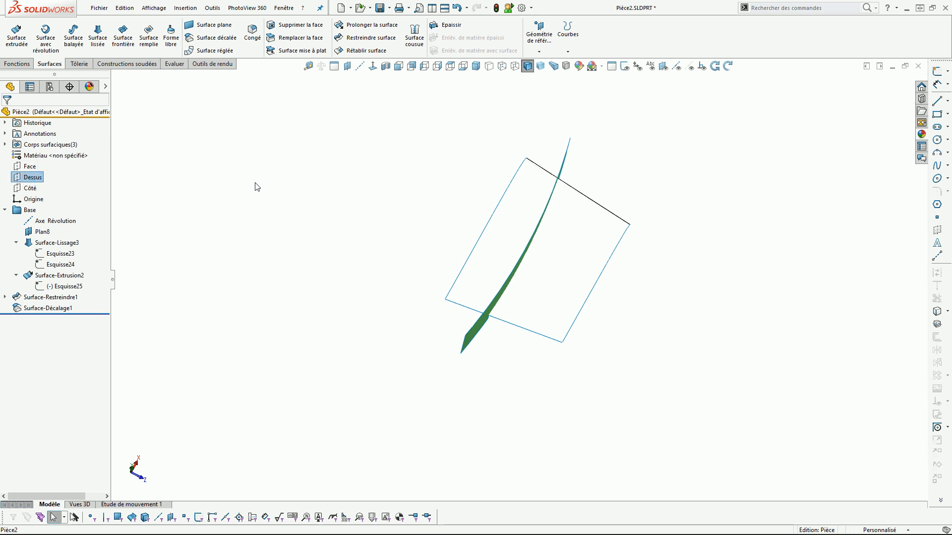
click(372, 66)
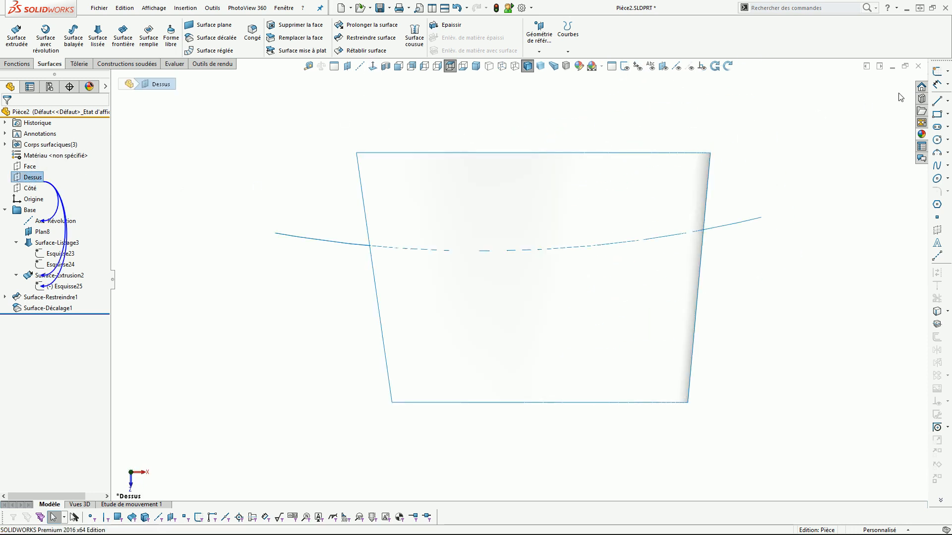
click(935, 73)
- Sketch a closed quadrilateral around the fuselage line between the wing's side edges, with one horizontal side and an opposite slanted side about 388 mm long
click(936, 101)
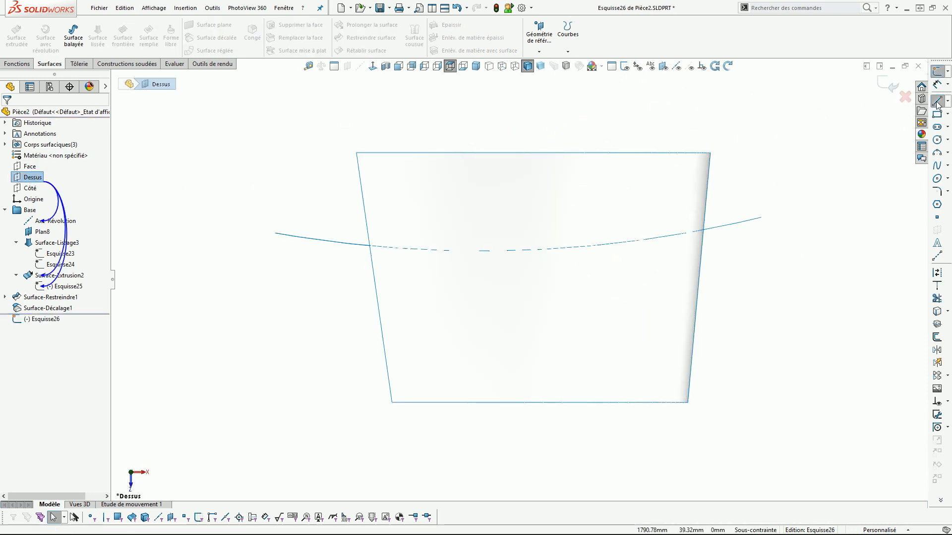
click(367, 217)
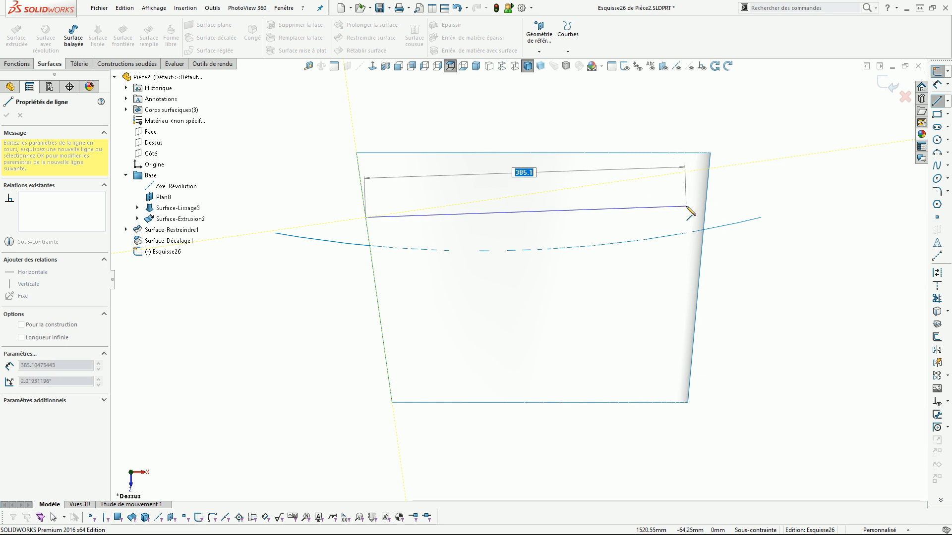
click(704, 218)
click(699, 271)
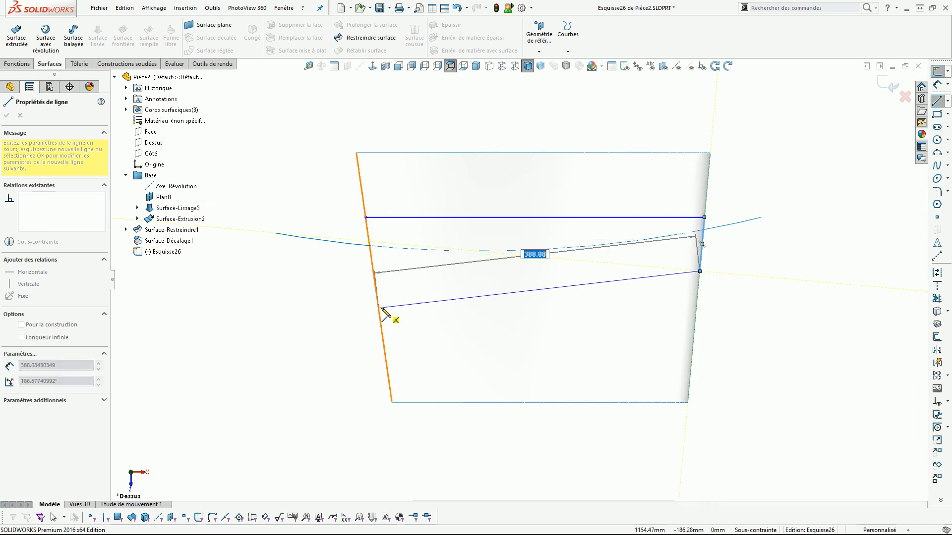
click(379, 308)
click(365, 217)
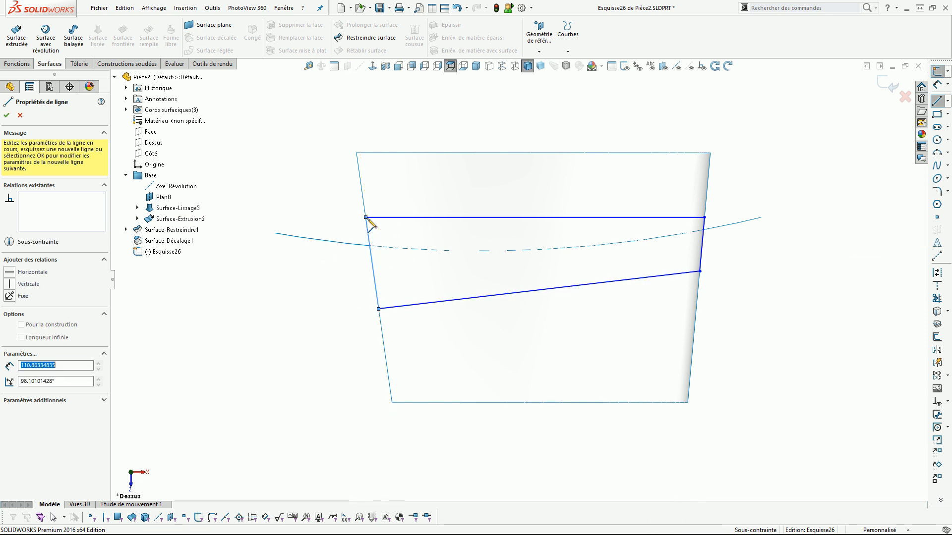
- Dimension the vertical distance between the profile's horizontal side and the wing's parallel outer edge as 80 mm
click(937, 85)
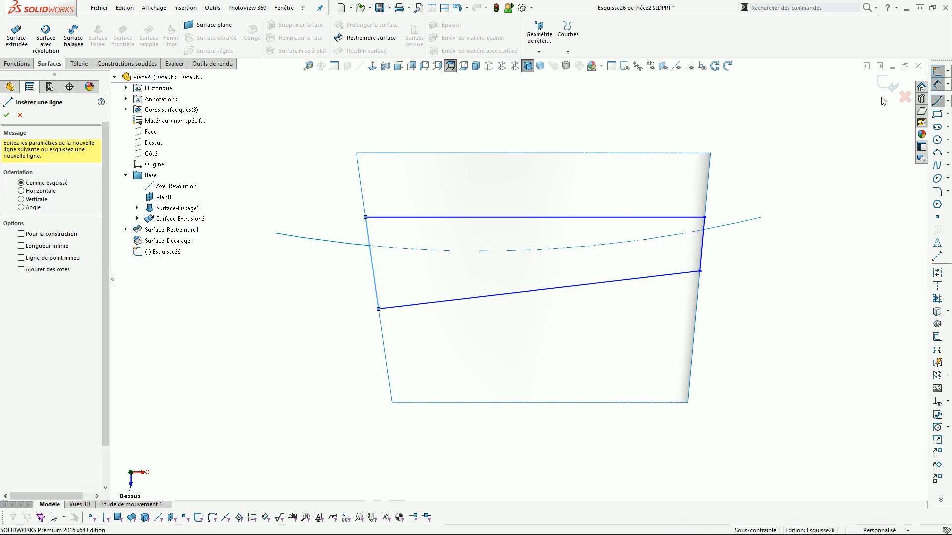
click(365, 217)
click(356, 153)
click(334, 186)
key(Return)
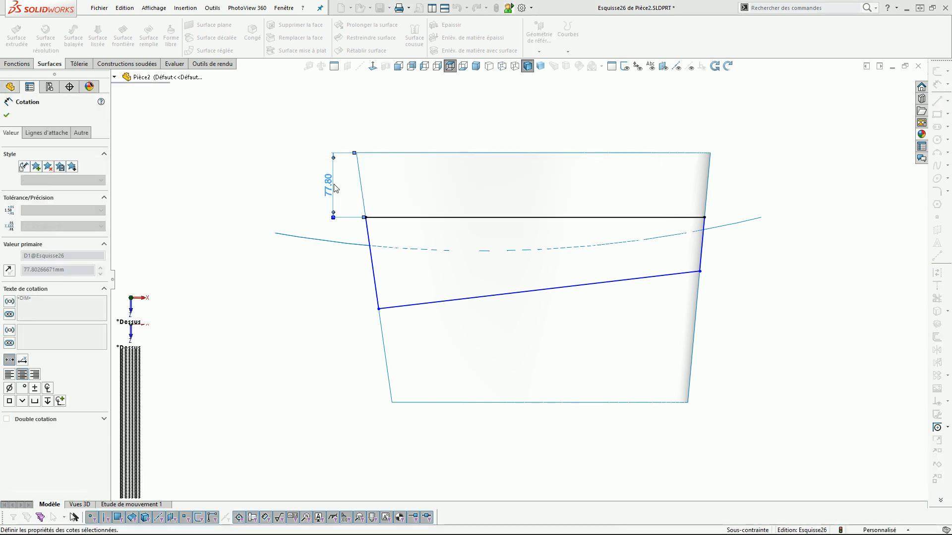
- Dimension the profile's longer side edge, along the wing's more slanted edge, as 70 mm
click(361, 271)
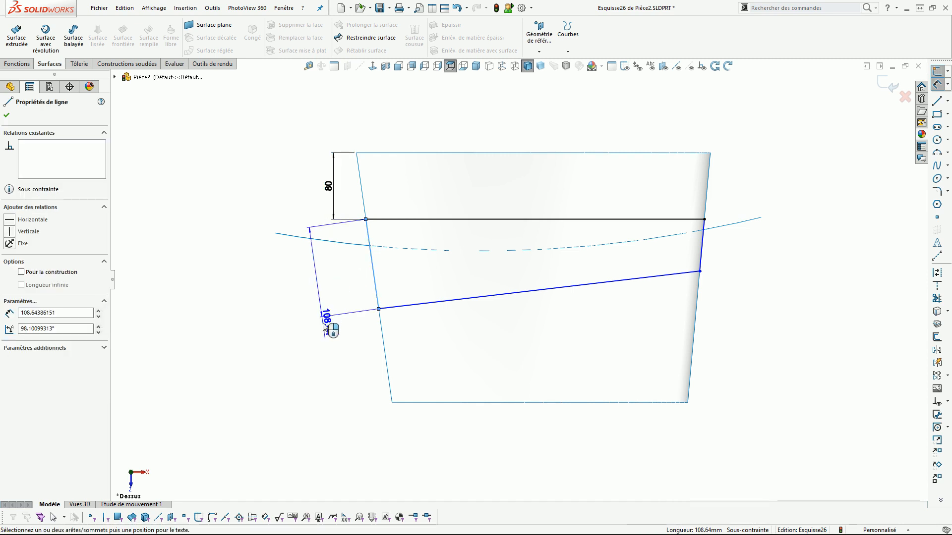
click(325, 325)
text(70)
key(Return)
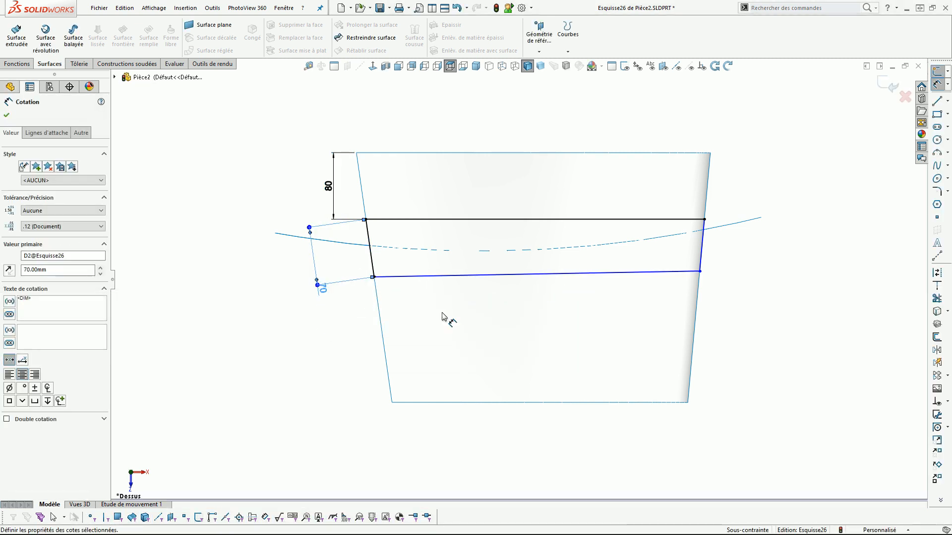
- Dimension the profile's opposite side edge as 50 mm and finish the sketch
click(700, 249)
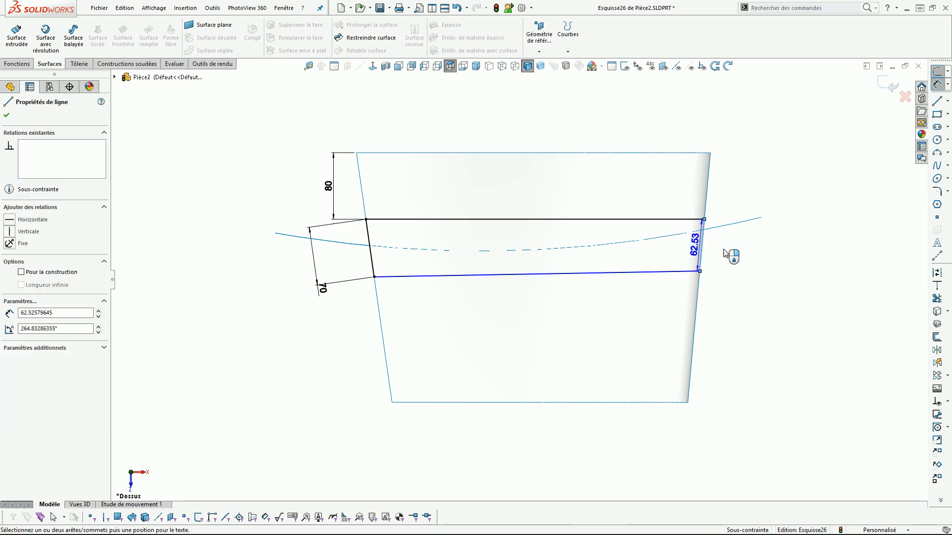
click(732, 286)
text(50)
key(Return)
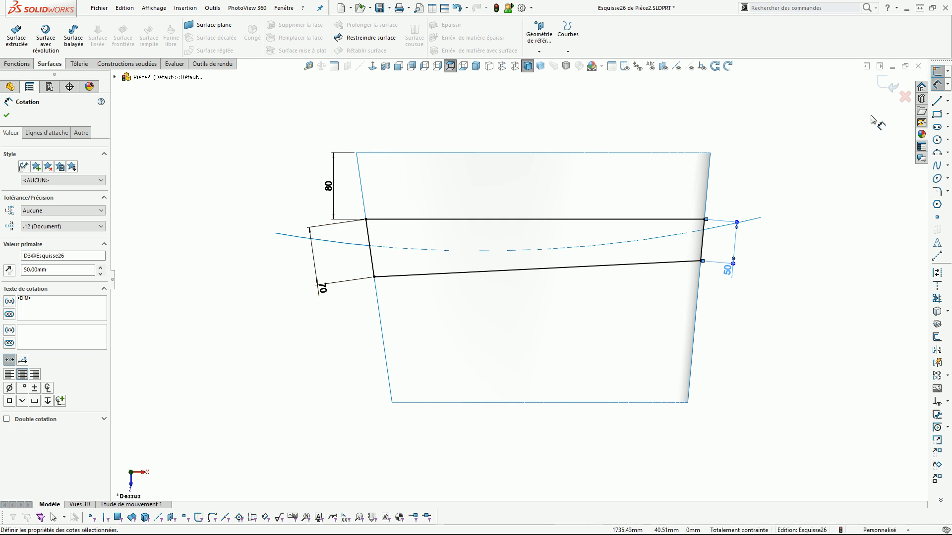
click(890, 87)
- Trim the offset wing surface with sketch Esquisse26, removing the portions on both sides so only the strip inside the profile remains
mouse_move(686, 227)
middle_down()
mouse_move(667, 104)
mouse_move(515, 189)
mouse_move(548, 148)
mouse_move(349, 240)
middle_up()
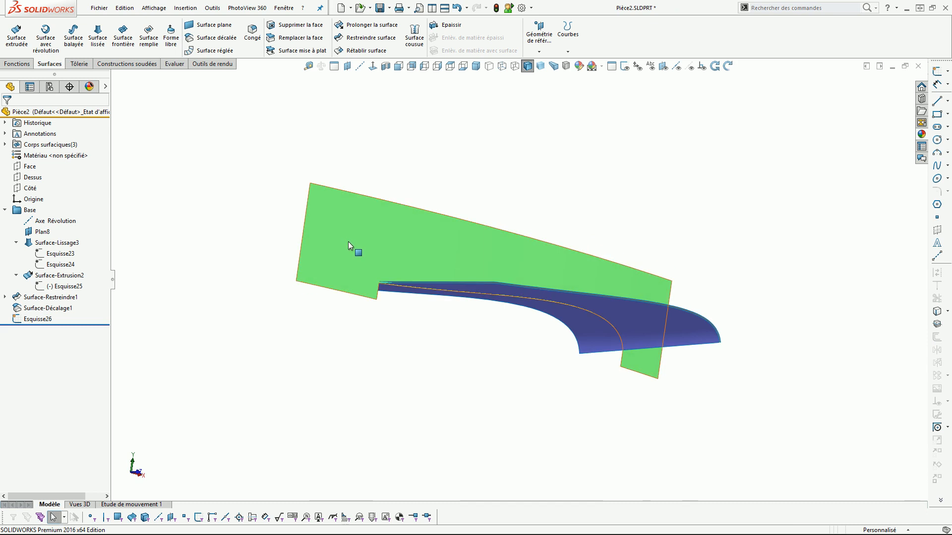
click(348, 241)
middle_drag(427, 172, 440, 298)
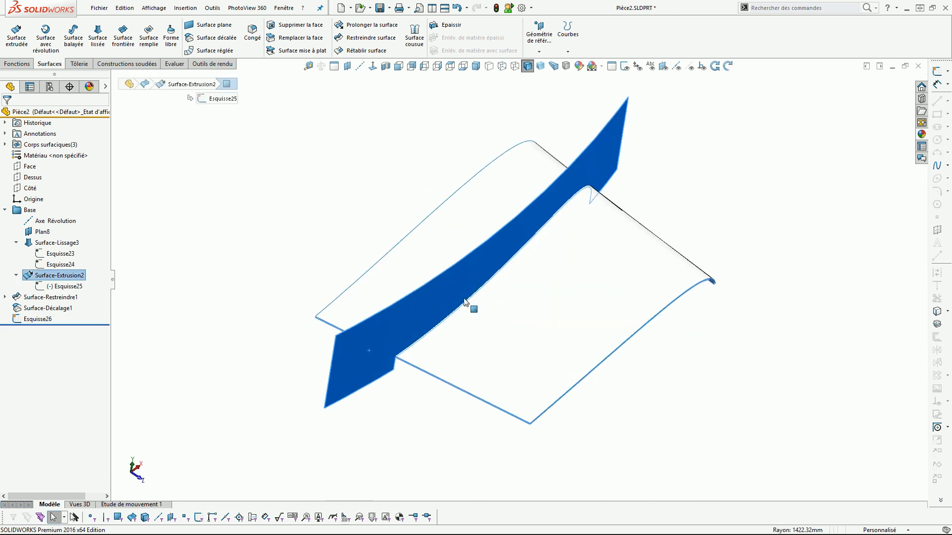
click(506, 296)
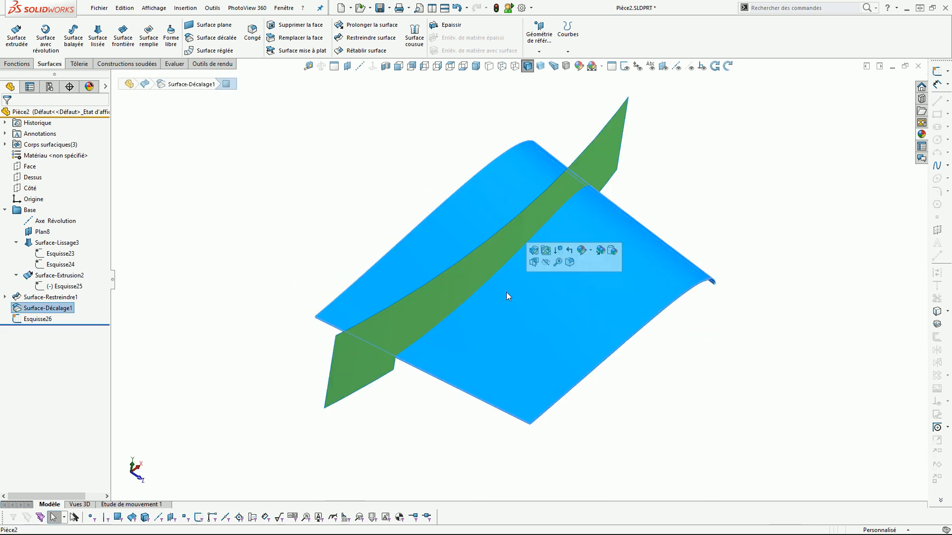
click(30, 319)
click(275, 122)
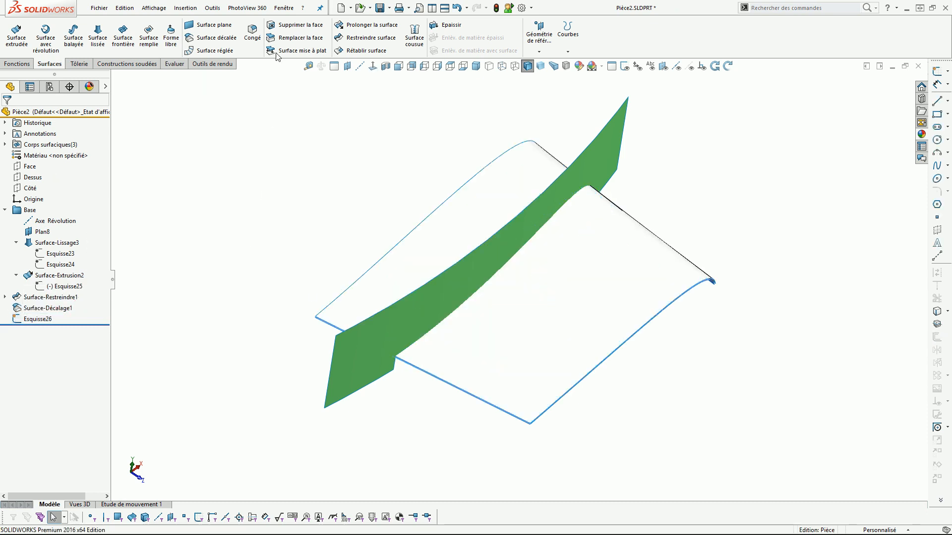
click(364, 39)
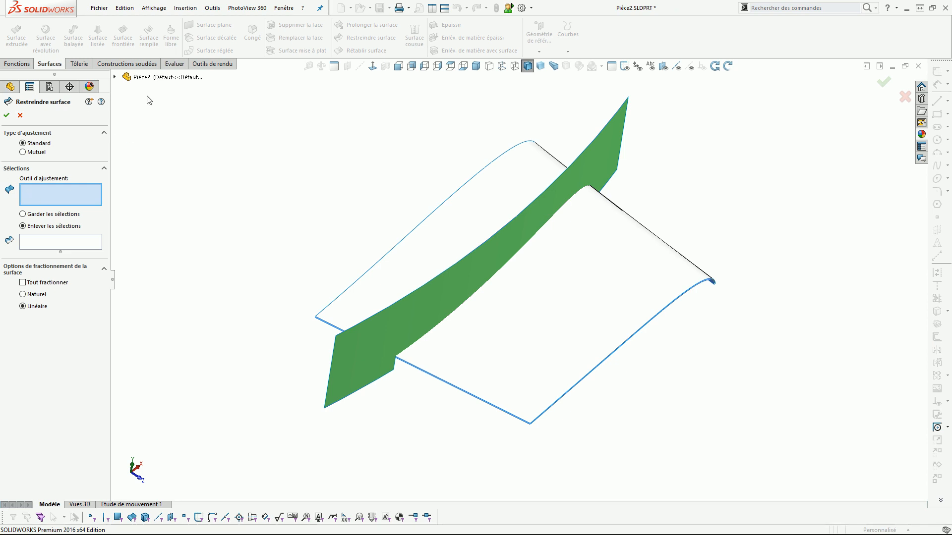
click(115, 77)
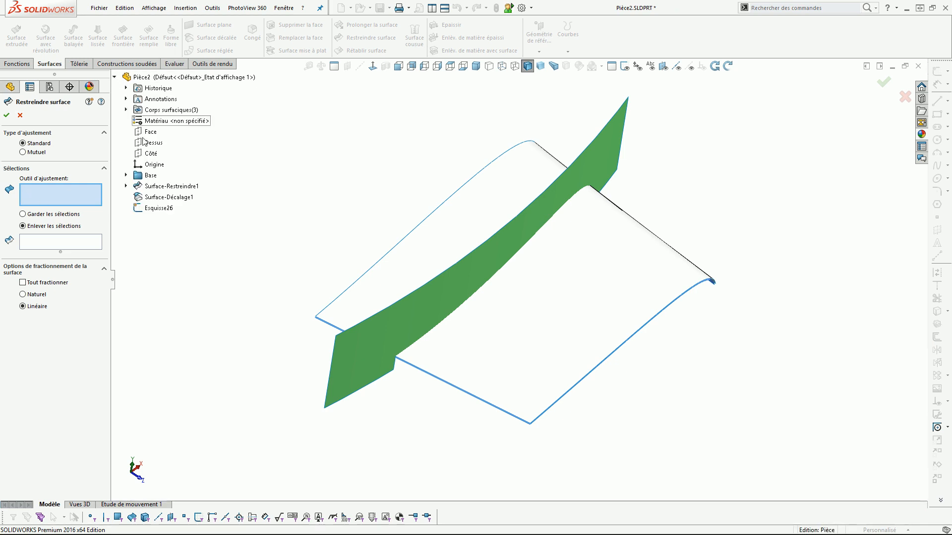
click(152, 208)
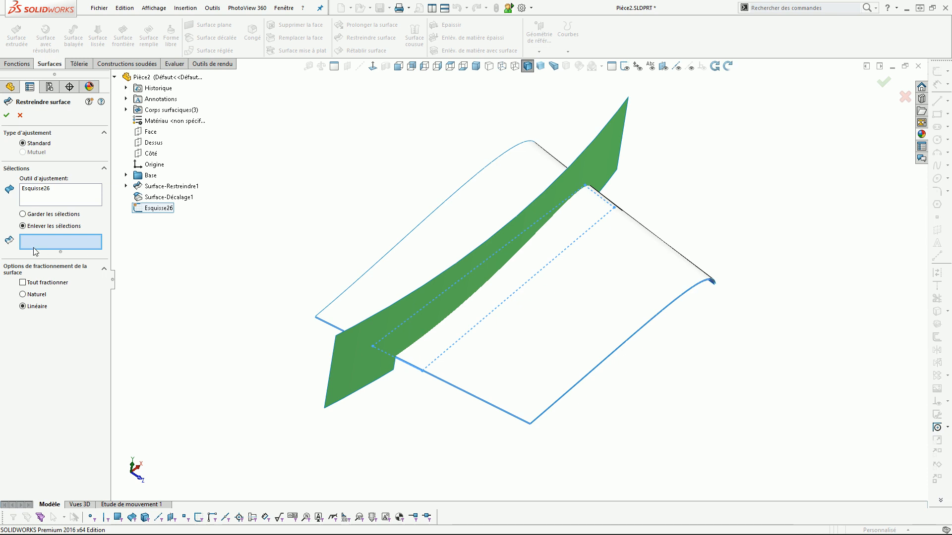
click(387, 269)
click(594, 272)
right_click(594, 272)
- Thicken the trimmed strip Surface-Restreindre2 into a thin solid plate
middle_drag(593, 272, 578, 204)
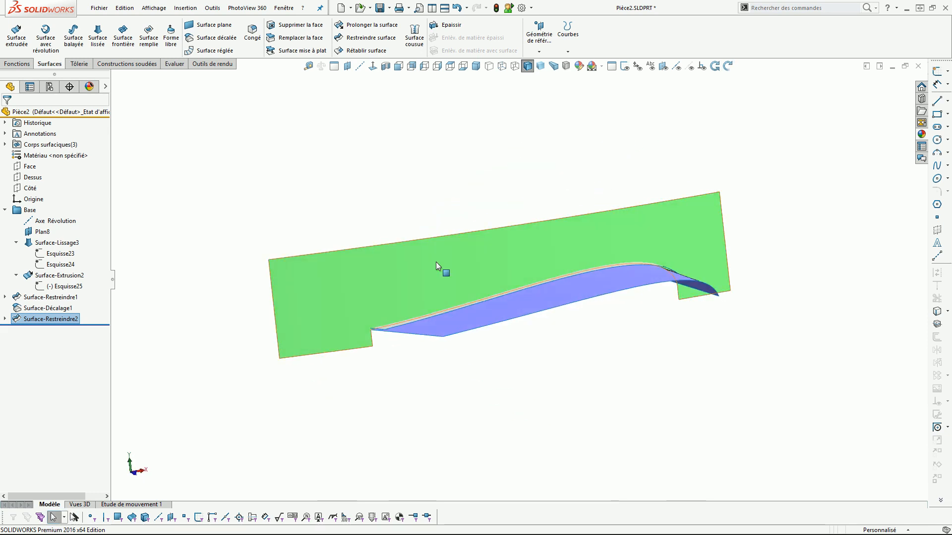
scroll(377, 307, down, 5)
middle_click(452, 370)
middle_drag(452, 371, 512, 223)
scroll(447, 361, up, 5)
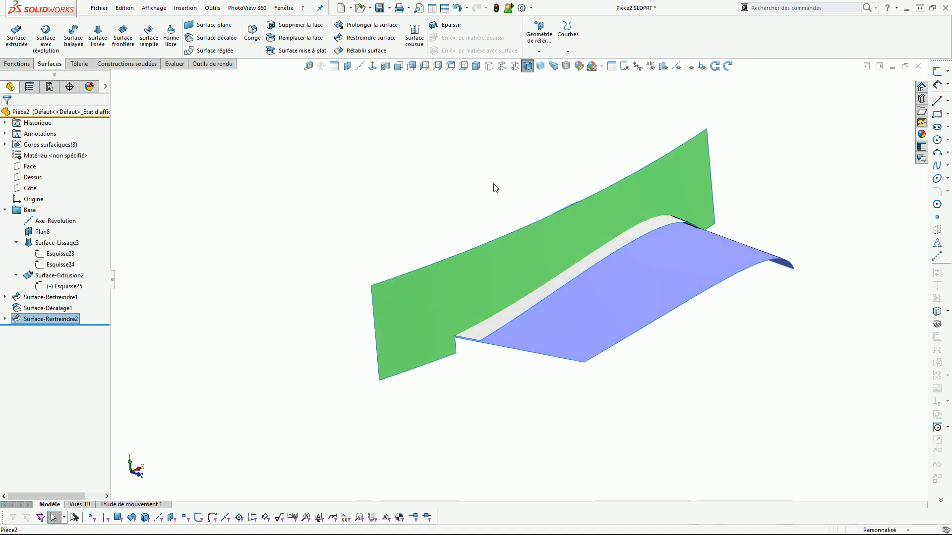
click(447, 25)
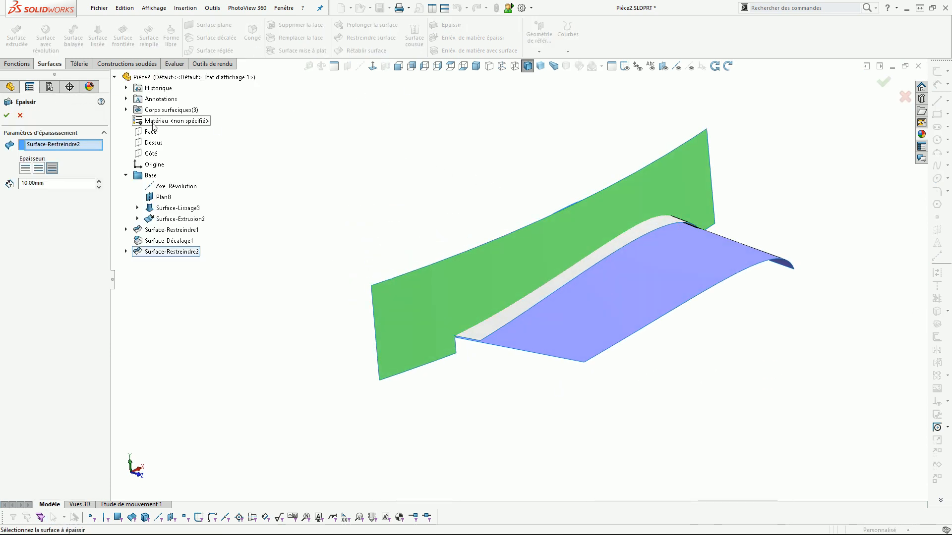
click(76, 145)
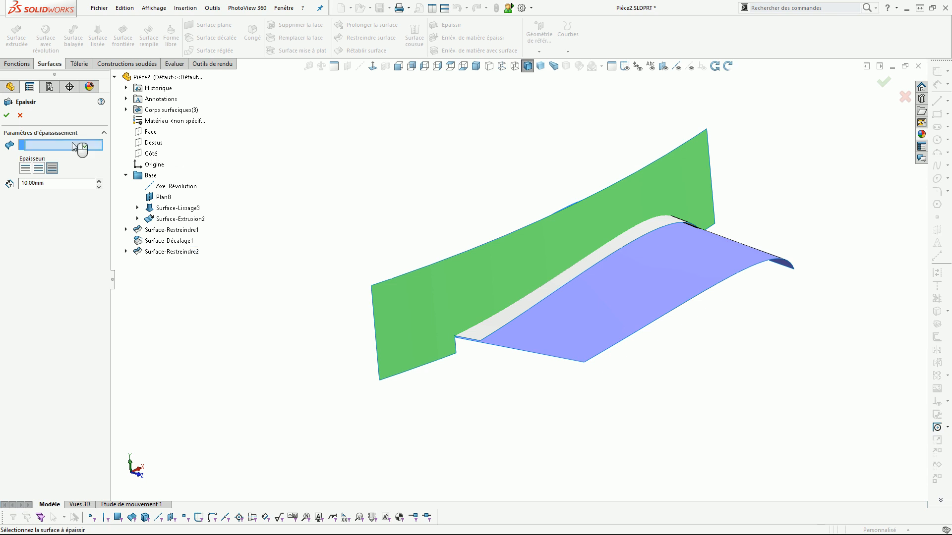
click(504, 321)
middle_drag(252, 246, 256, 175)
scroll(457, 287, down, 5)
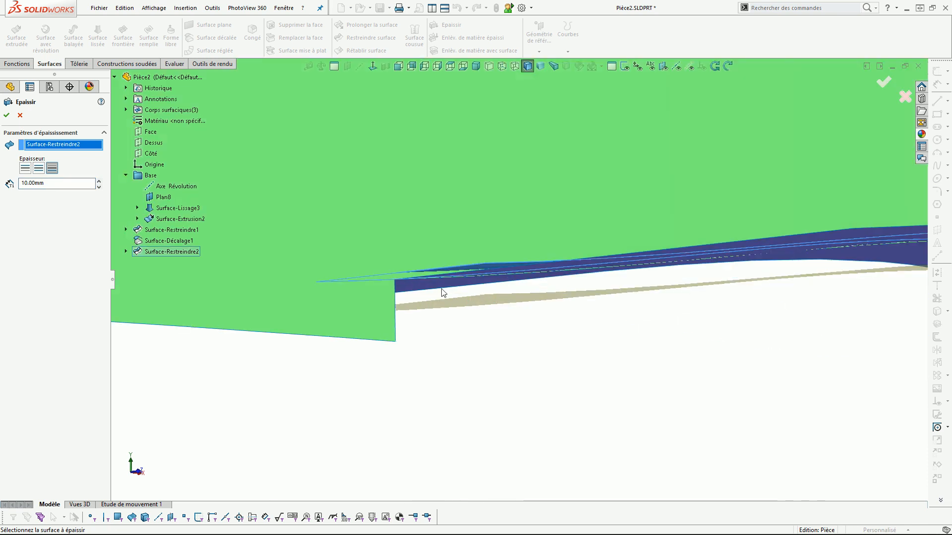
middle_drag(423, 299, 432, 345)
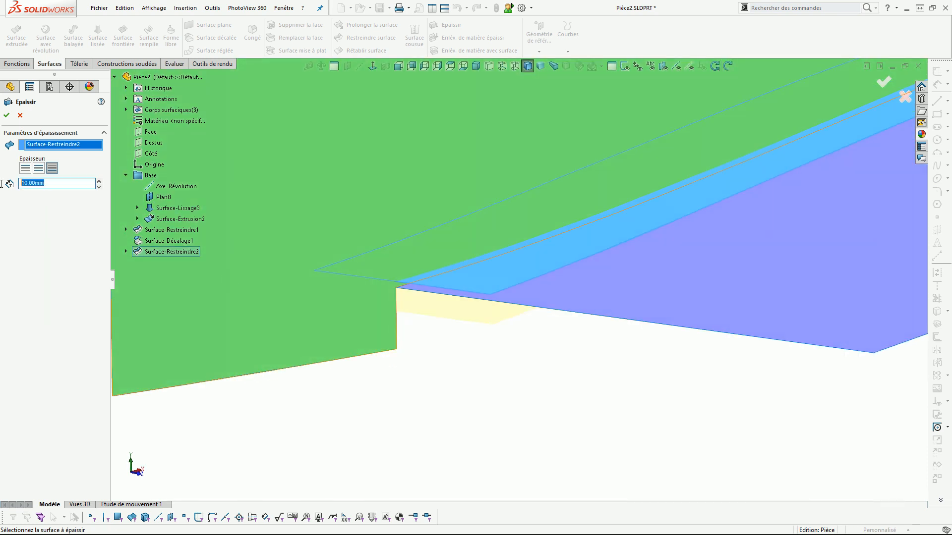
click(9, 114)
- Examine from several angles how the thickened strip sits on the wing surface and passes through the fuselage opening
scroll(503, 347, up, 6)
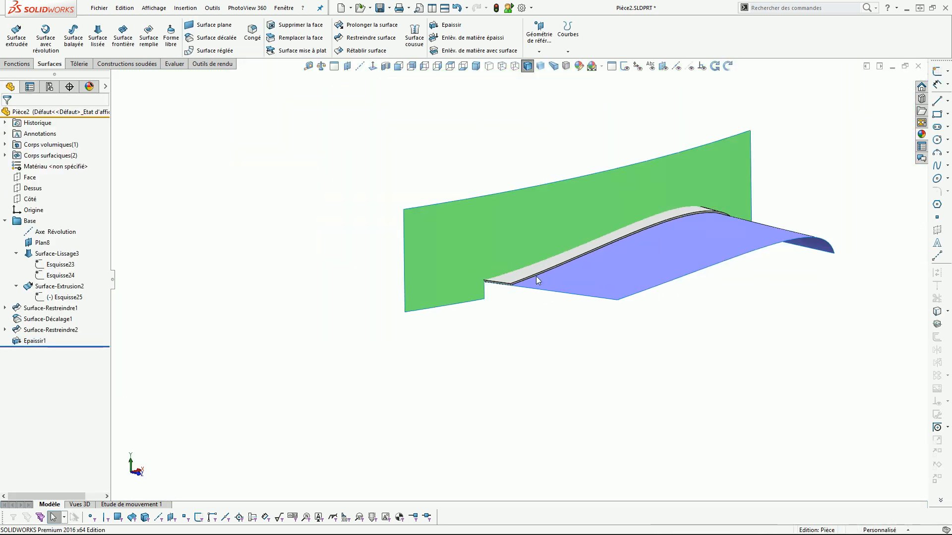
click(533, 272)
mouse_move(620, 269)
middle_down()
mouse_move(573, 272)
mouse_move(680, 319)
mouse_move(674, 260)
mouse_move(624, 256)
middle_up()
scroll(787, 237, down, 6)
middle_drag(701, 287, 686, 421)
scroll(653, 291, up, 5)
scroll(558, 222, down, 3)
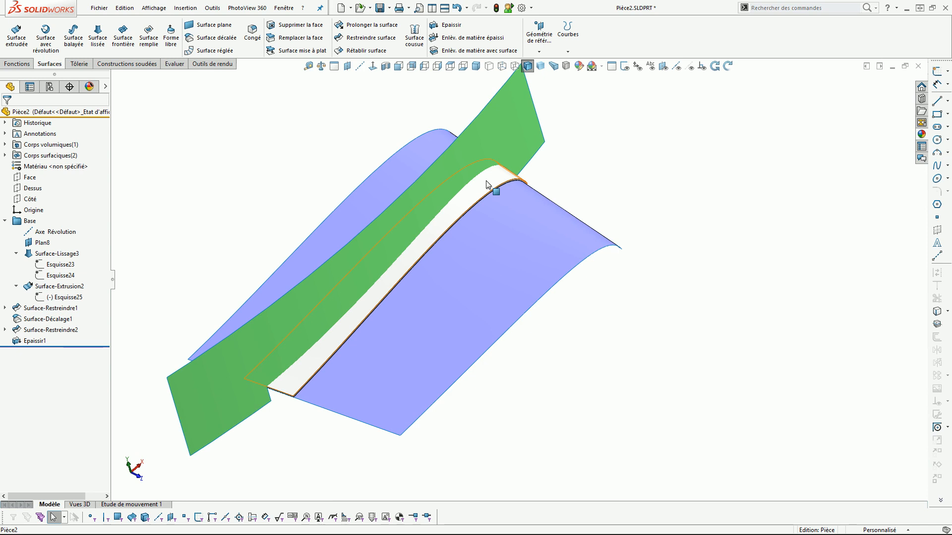
middle_drag(487, 184, 457, 286)
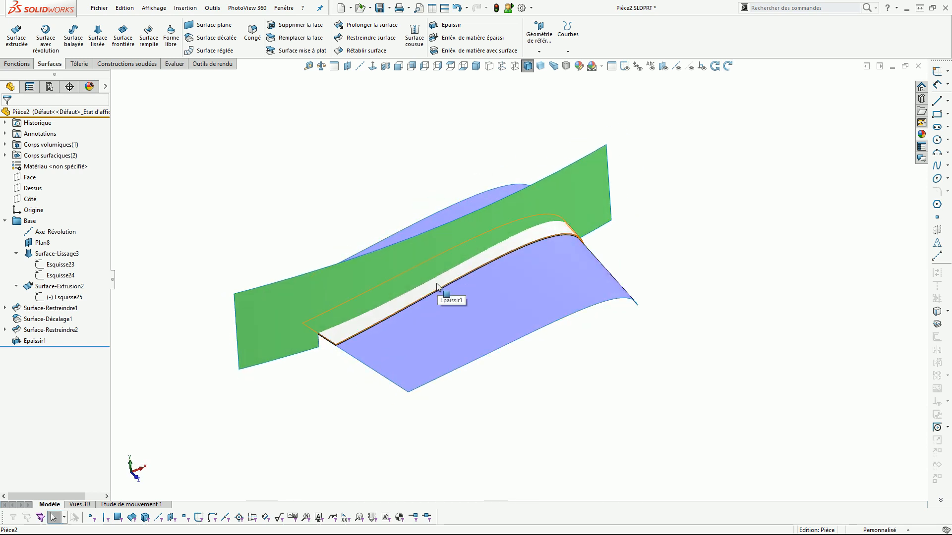
- Flatten the upper face of the thickened strip, using its short end edge beside the fuselage opening as the unfolding edge
click(365, 330)
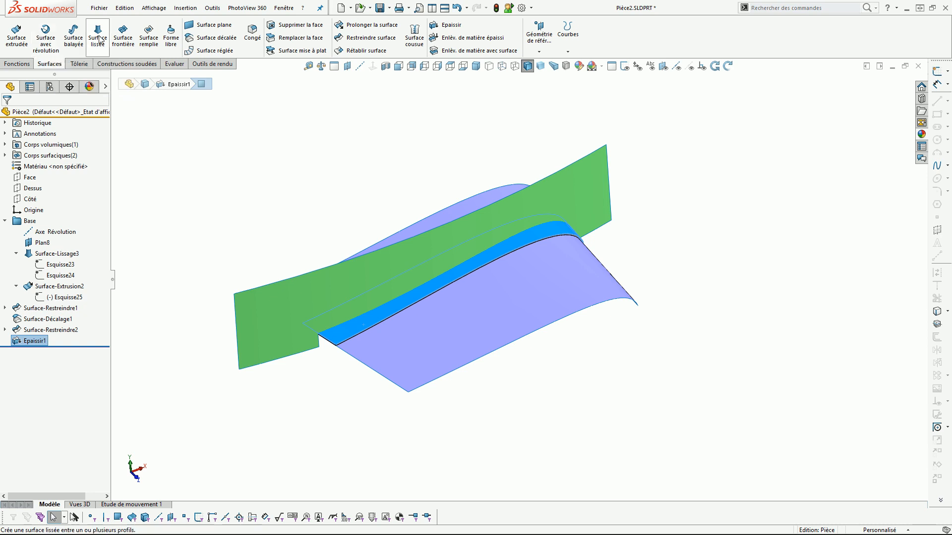
click(296, 51)
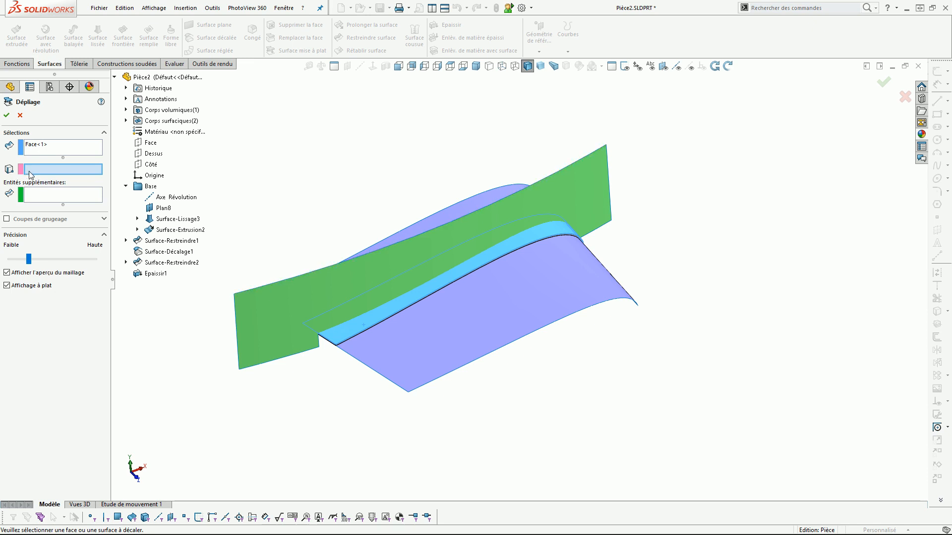
scroll(261, 331, down, 5)
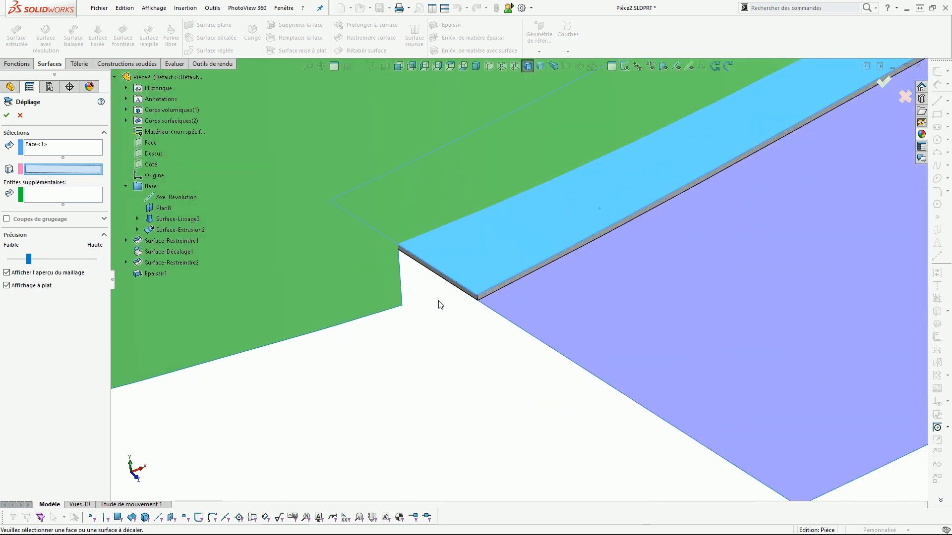
click(442, 277)
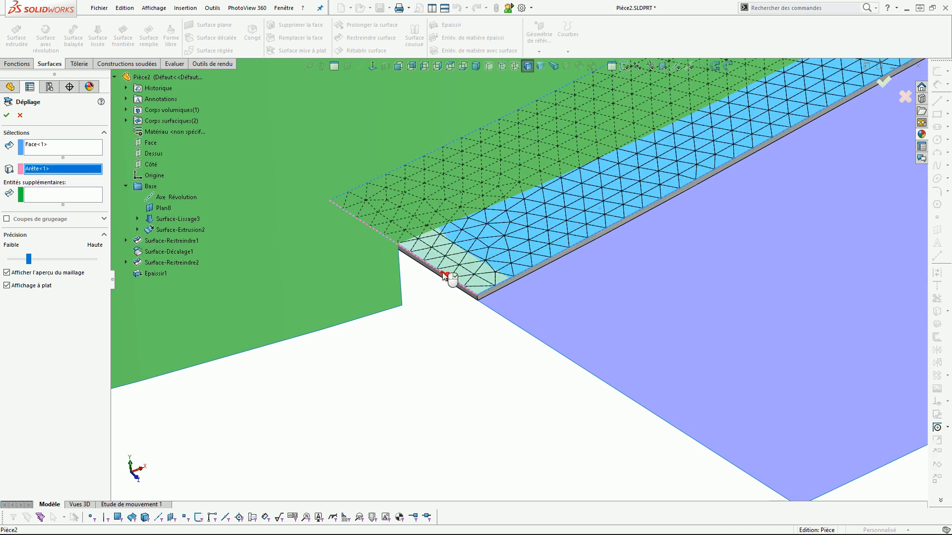
scroll(548, 251, up, 5)
scroll(668, 236, down, 5)
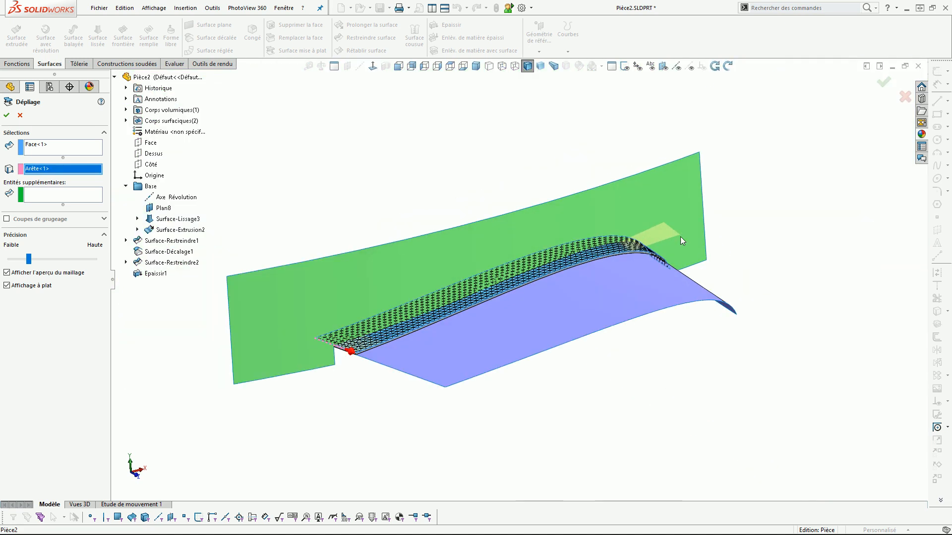
scroll(587, 266, up, 3)
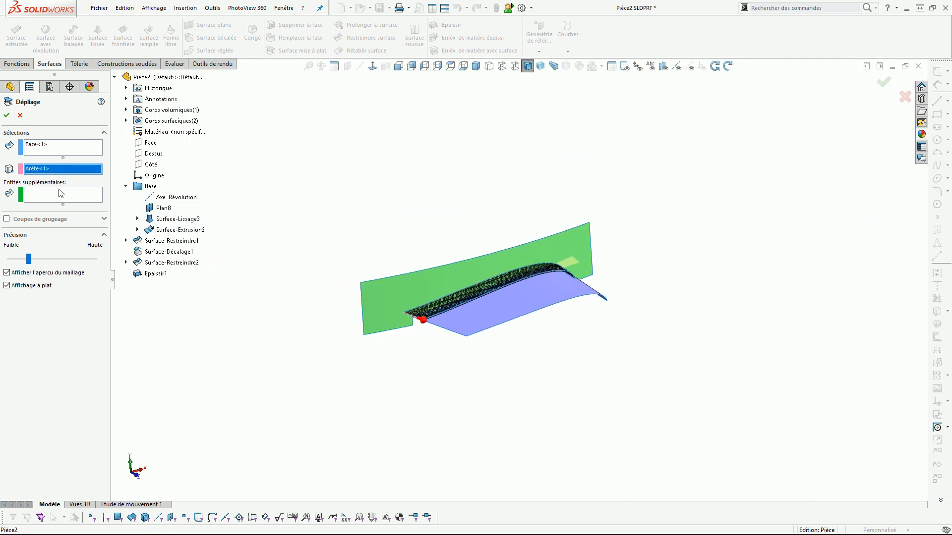
click(5, 116)
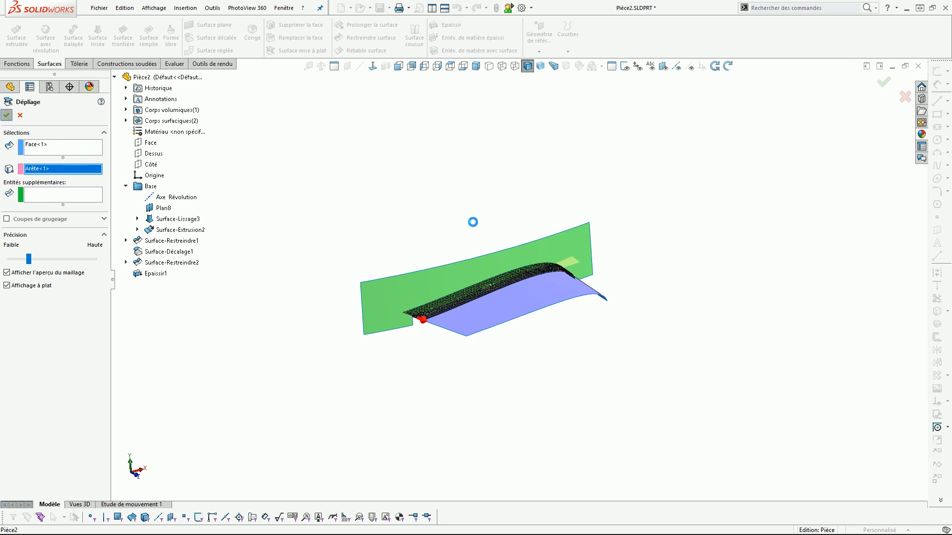
- Examine the flattened surface from several angles and compare it with the curved strip and the fuselage
middle_drag(473, 212, 494, 259)
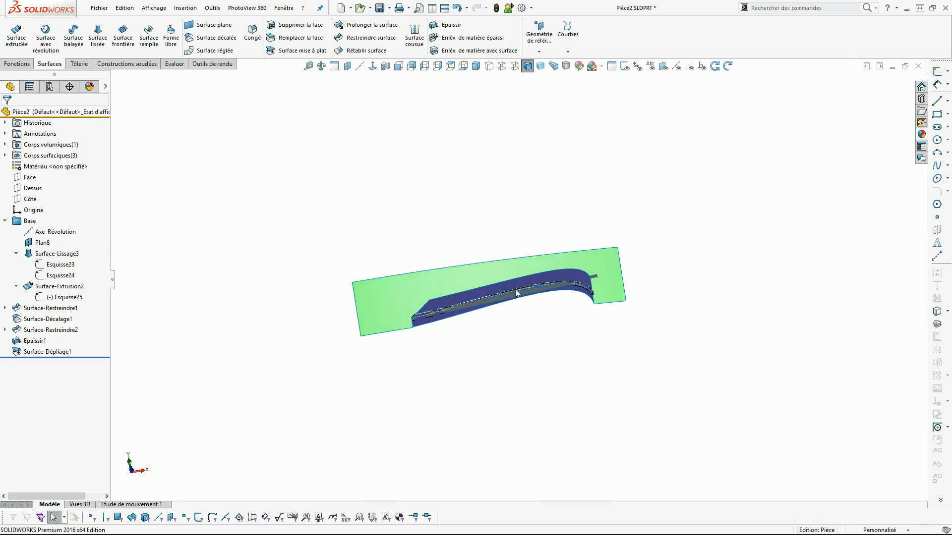
scroll(512, 288, down, 6)
middle_drag(485, 313, 639, 374)
click(595, 292)
click(773, 246)
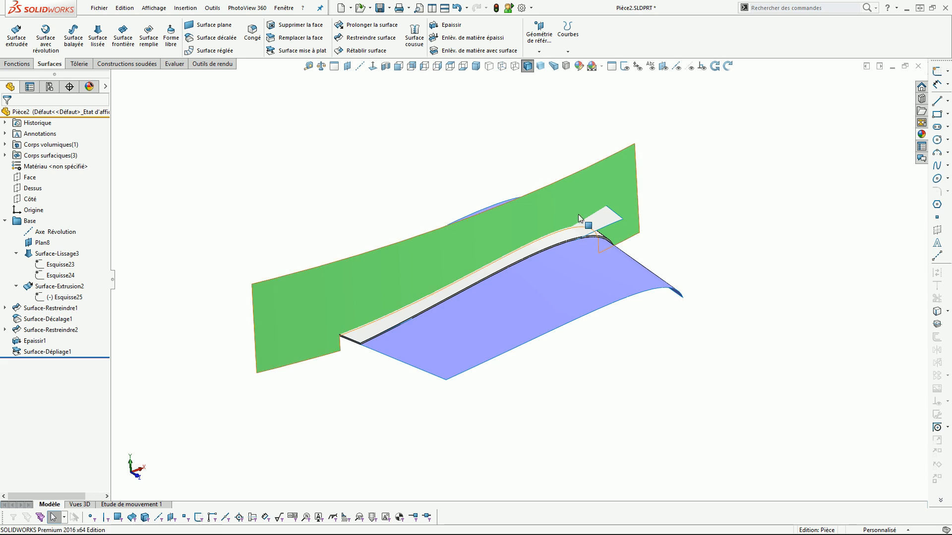
click(611, 219)
click(711, 272)
middle_drag(495, 243, 435, 251)
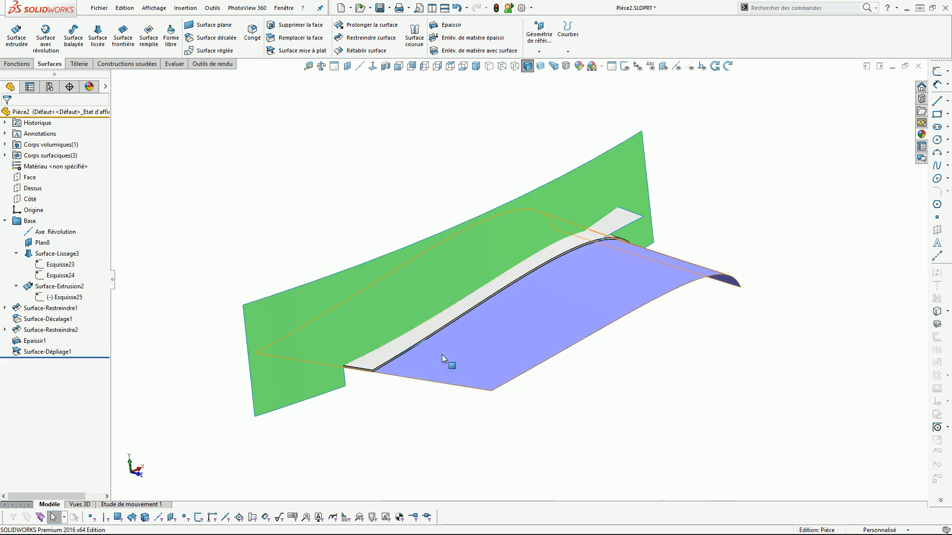
- Hide the lofted wing surface and the extruded fuselage surface, leaving the thickened strip and its flattened surface displayed
click(474, 370)
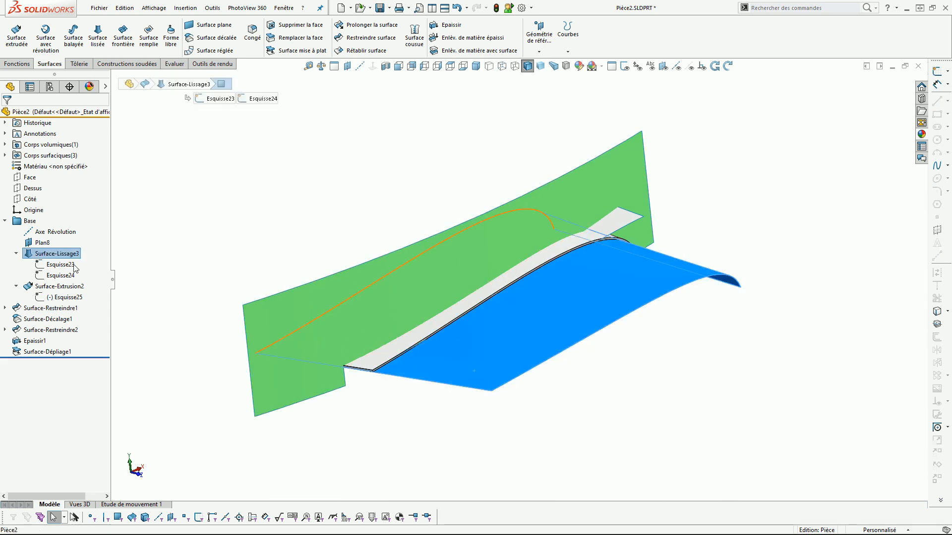
click(28, 254)
click(35, 238)
click(257, 314)
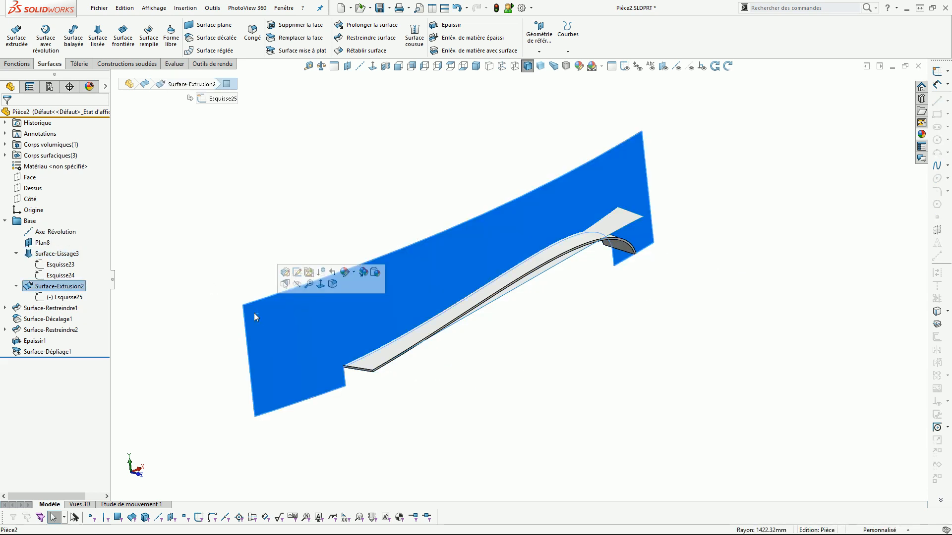
click(28, 288)
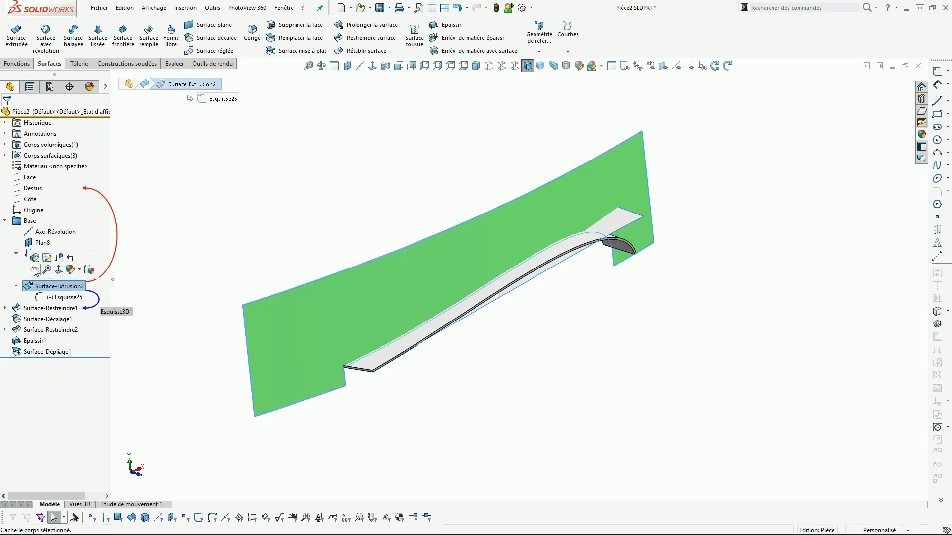
click(35, 270)
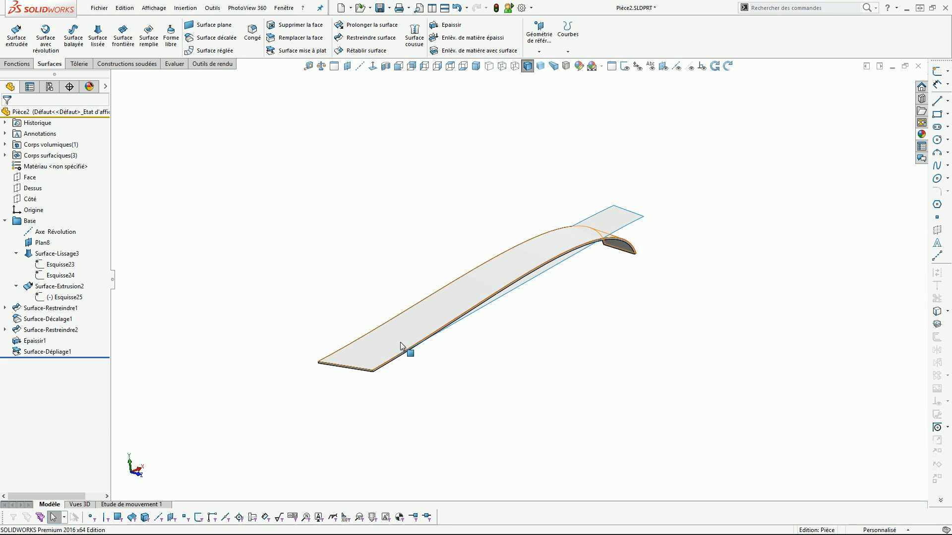
- Examine the thickened curved strip and the flattened surface, comparing their outlines near the leading-edge end
middle_drag(593, 322, 622, 312)
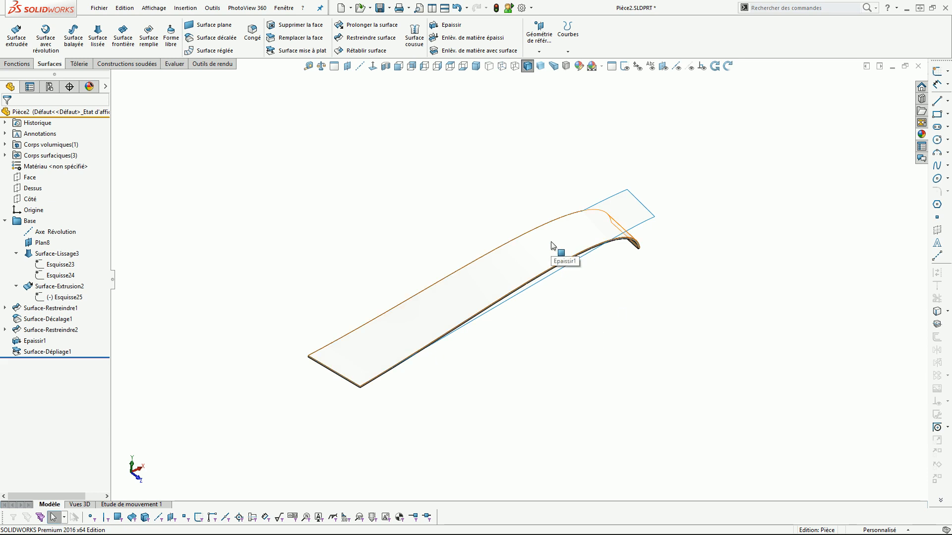
click(551, 241)
click(625, 318)
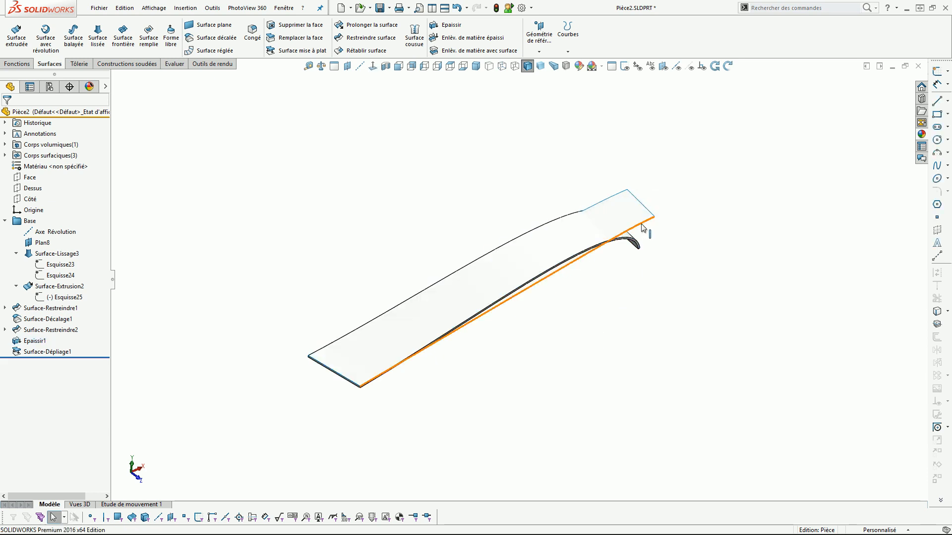
click(640, 216)
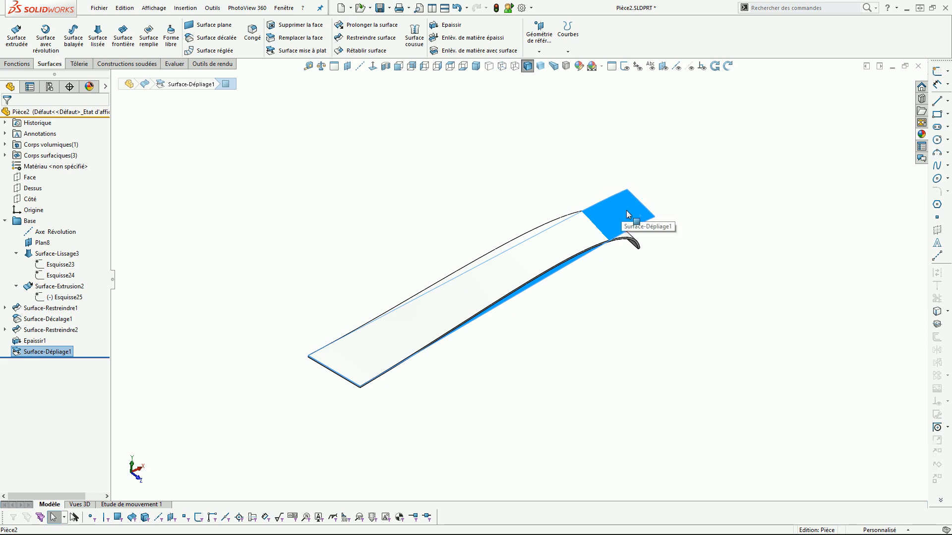
click(678, 243)
scroll(654, 250, down, 3)
scroll(653, 252, up, 3)
scroll(465, 255, down, 3)
- Thicken the flattened surface by 2 mm, with the result merged
click(585, 218)
scroll(577, 216, up, 3)
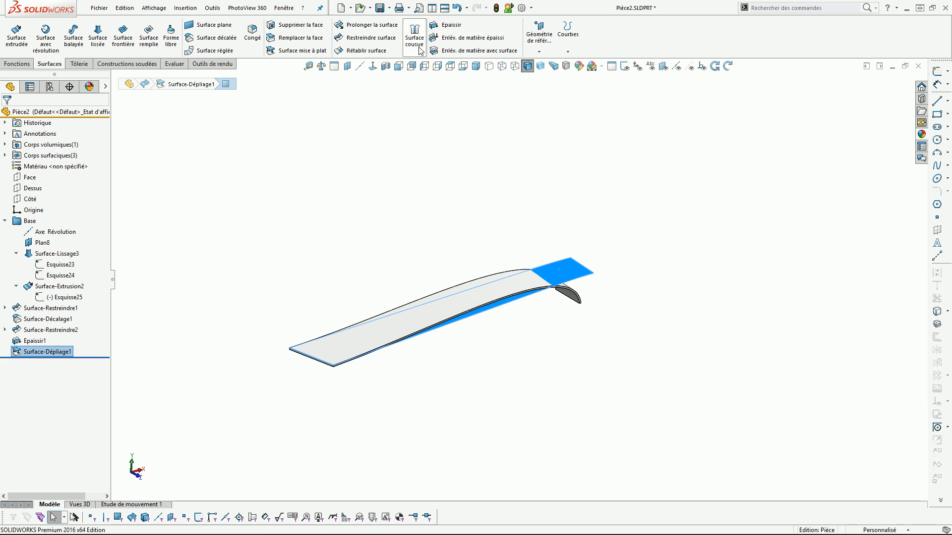
click(446, 25)
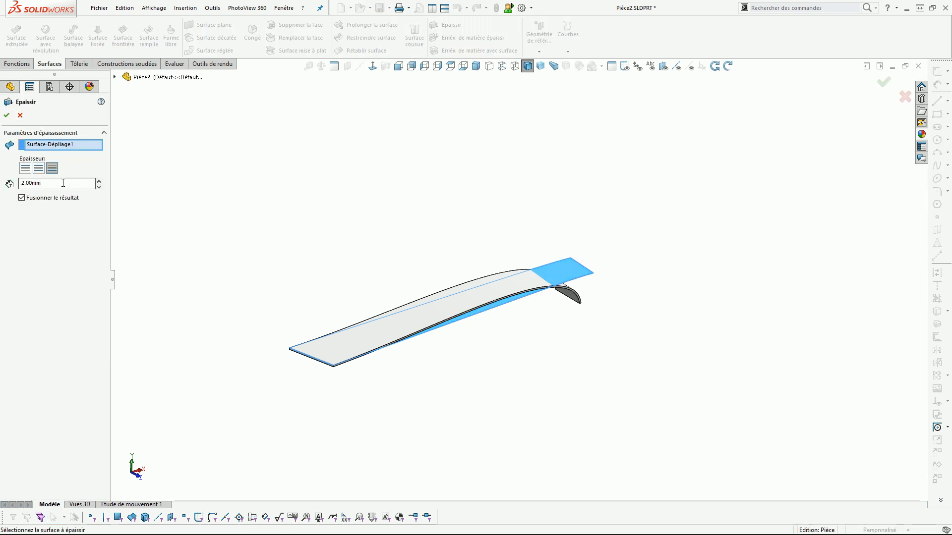
click(7, 115)
- Examine the thickened flat plate from several angles alongside the curved strip
scroll(490, 300, down, 4)
middle_drag(559, 299, 551, 274)
scroll(697, 274, down, 3)
scroll(697, 274, up, 5)
click(586, 273)
scroll(461, 329, up, 3)
middle_drag(461, 330, 480, 349)
scroll(479, 348, down, 2)
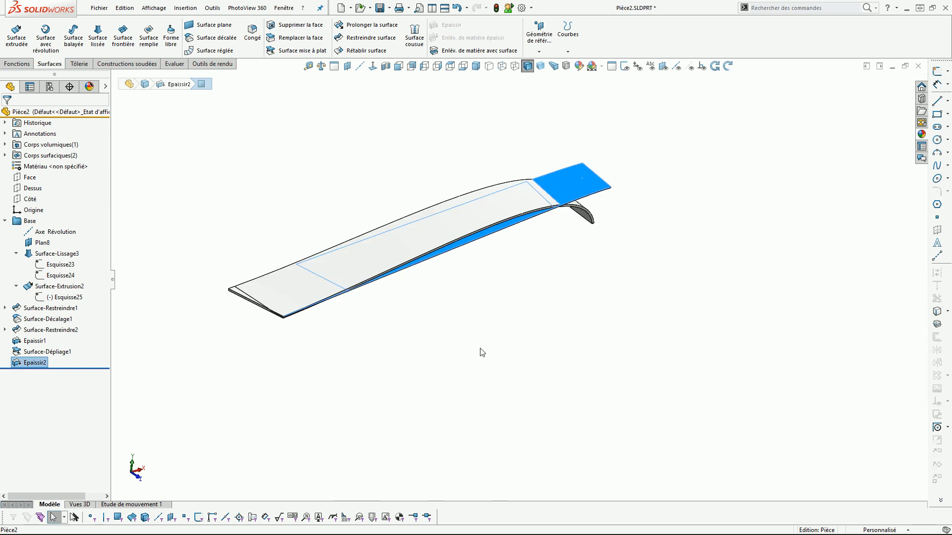
scroll(480, 353, down, 1)
- Try to hide the thickened curved strip on its own, and show the body again
click(489, 176)
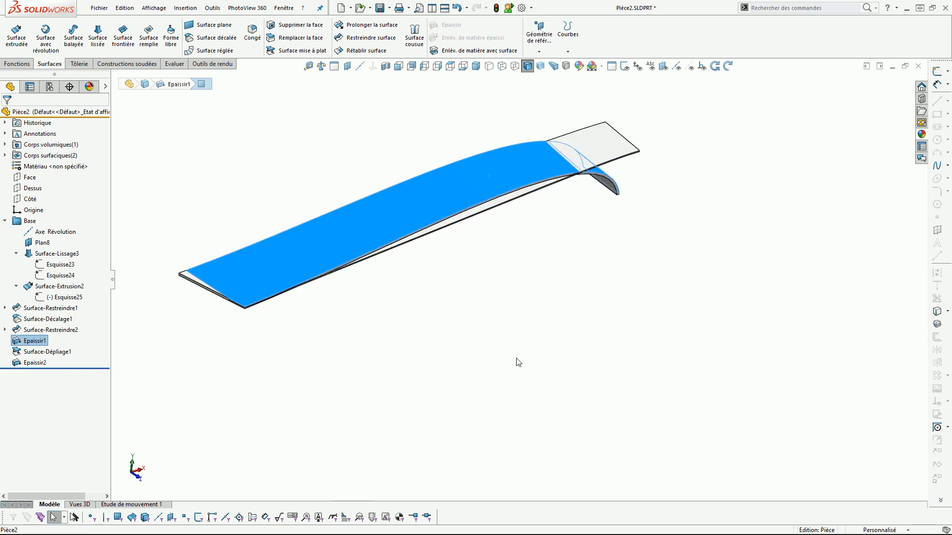
click(17, 342)
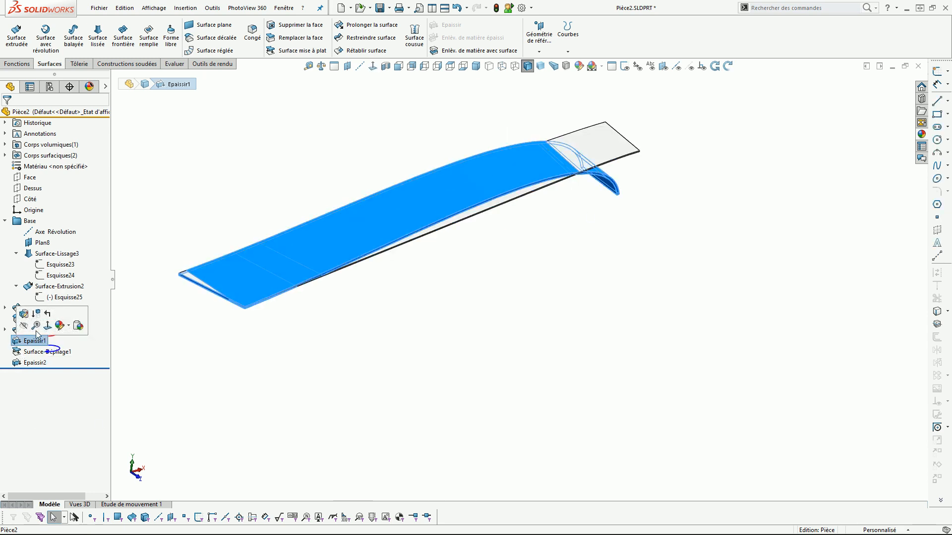
click(23, 328)
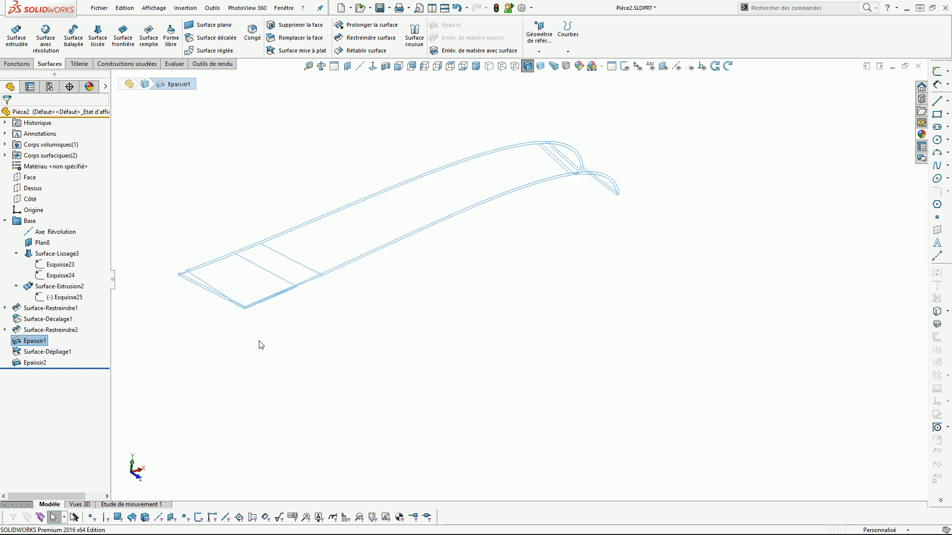
click(33, 351)
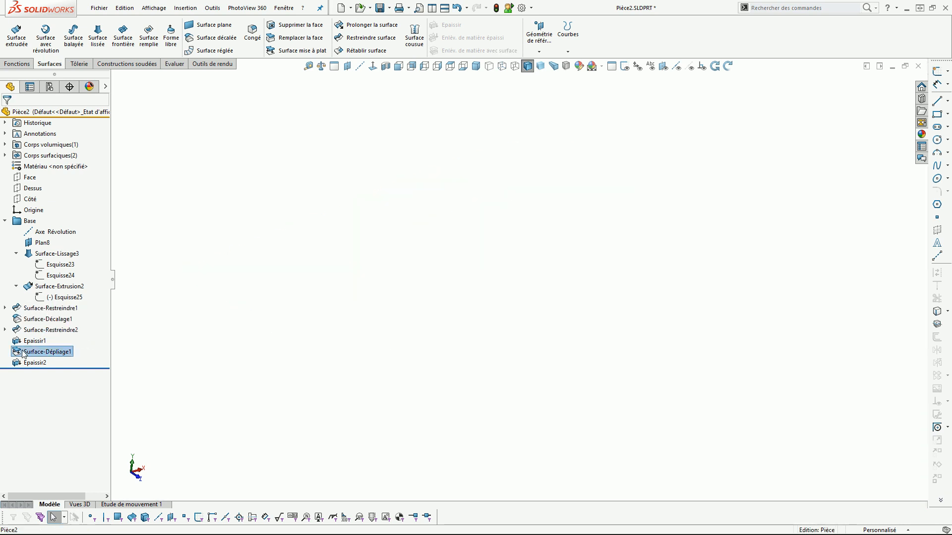
click(23, 337)
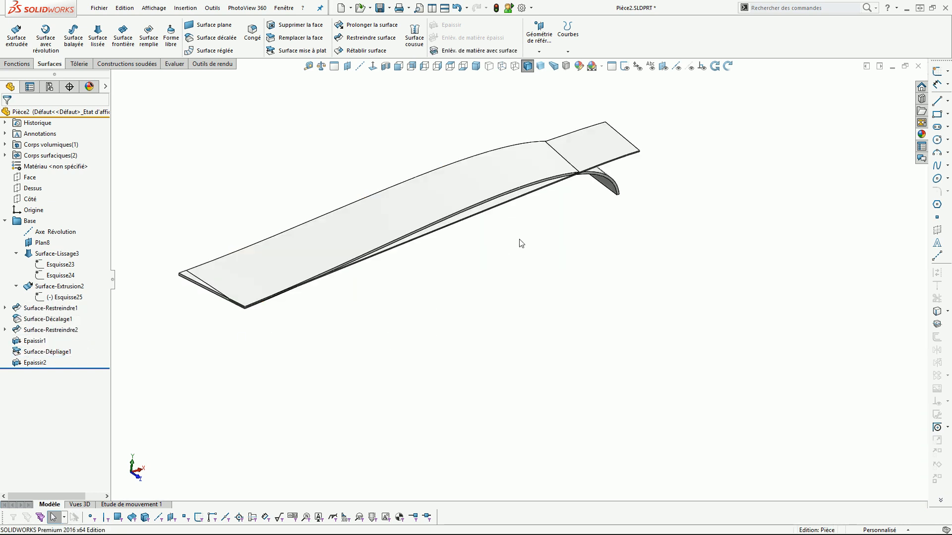
- Compare the flat plate with the curved strip from the side and up close at the leading-edge end
scroll(526, 267, up, 4)
middle_drag(484, 272, 535, 229)
scroll(513, 246, down, 1)
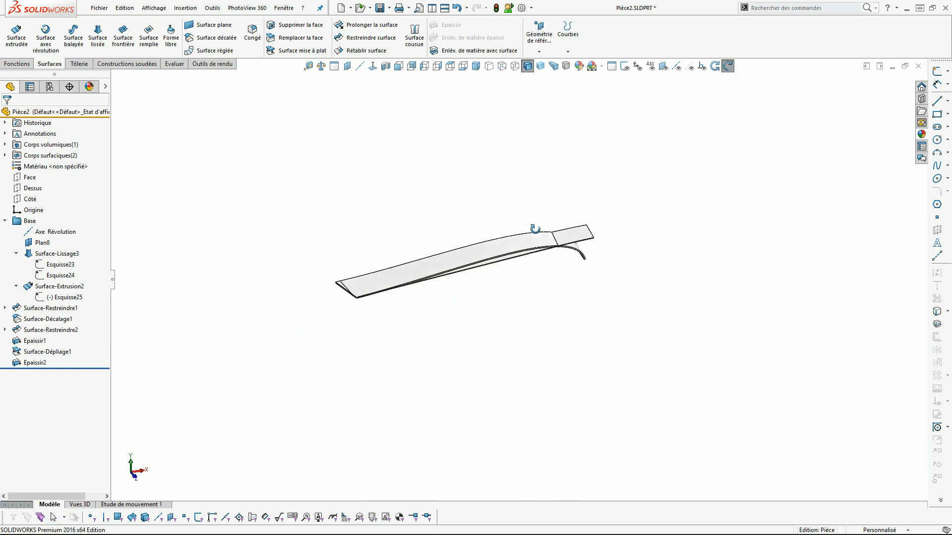
scroll(535, 229, down, 3)
click(603, 233)
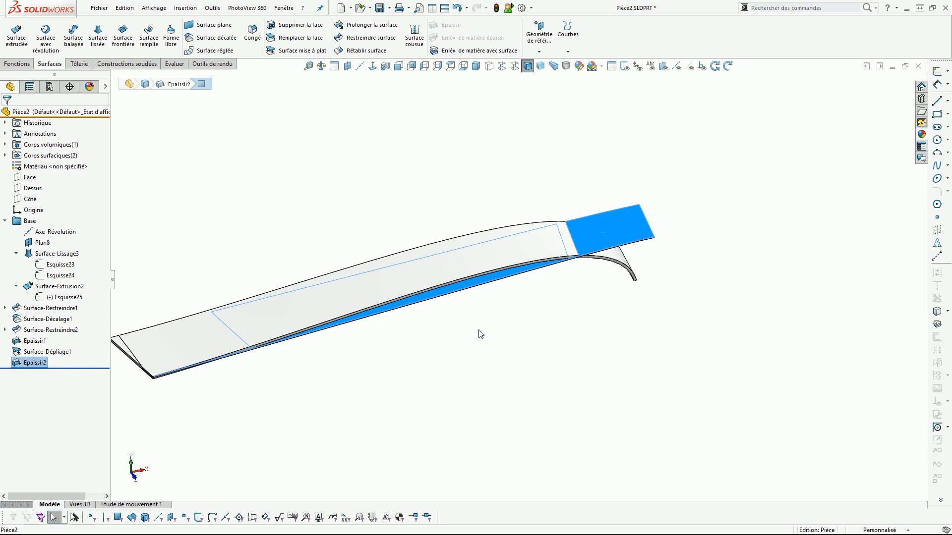
click(527, 332)
click(626, 232)
click(694, 271)
scroll(520, 317, up, 3)
scroll(467, 325, down, 2)
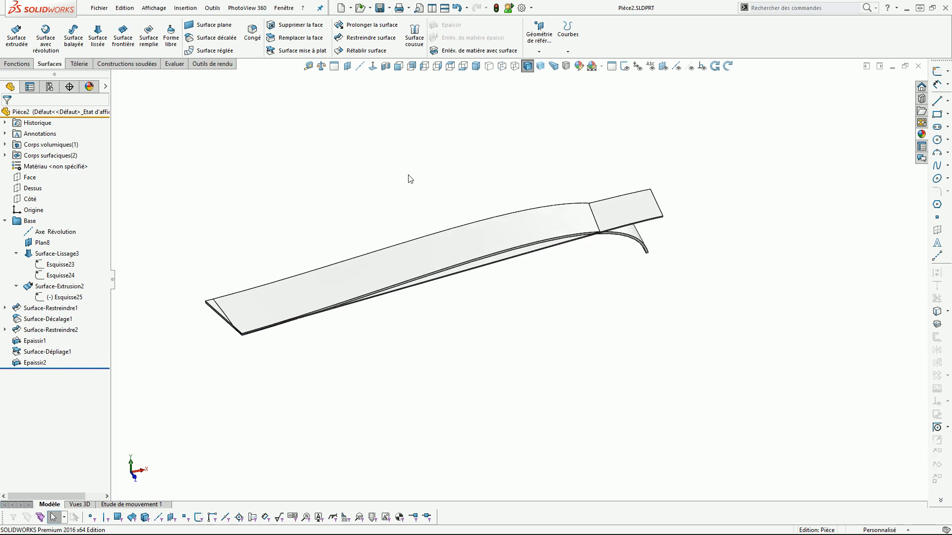
- Create a drawing from the part using the 3 - Mise en plan template
click(351, 9)
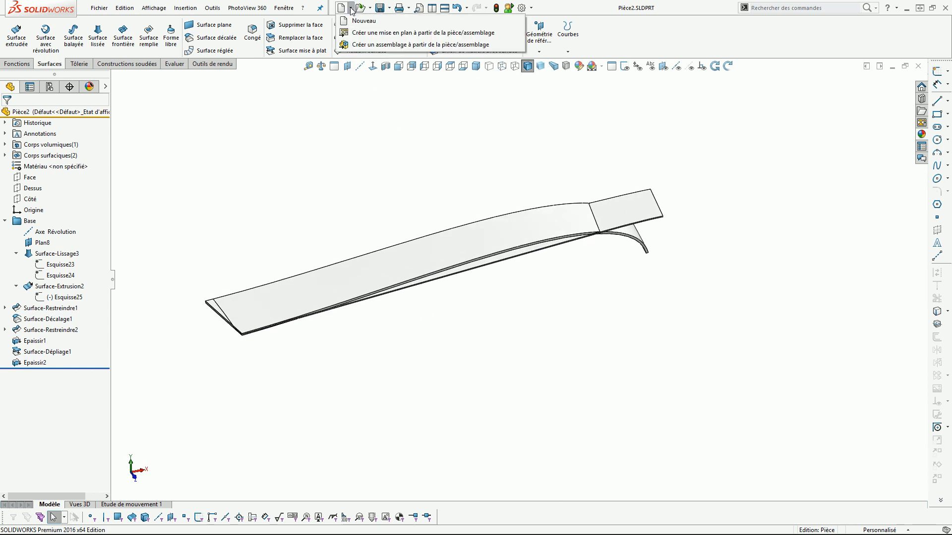
click(365, 33)
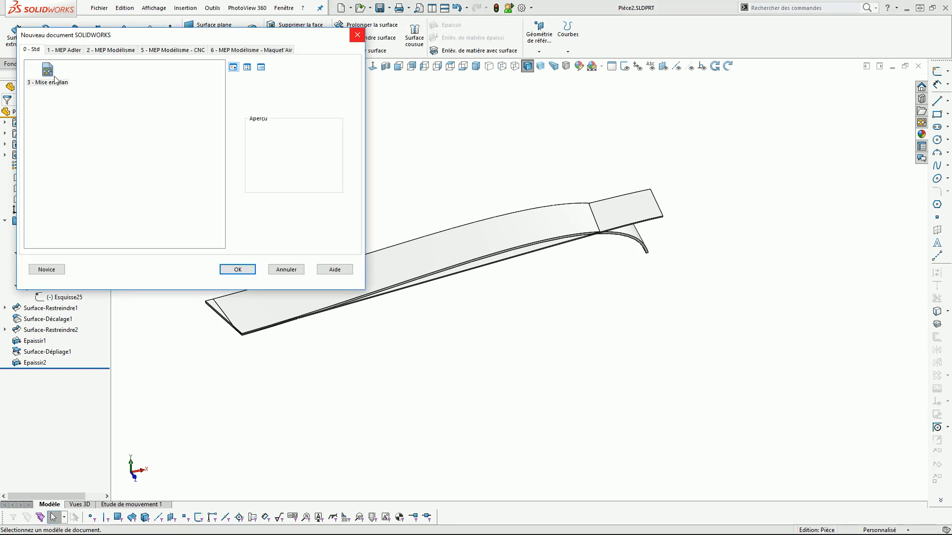
click(233, 270)
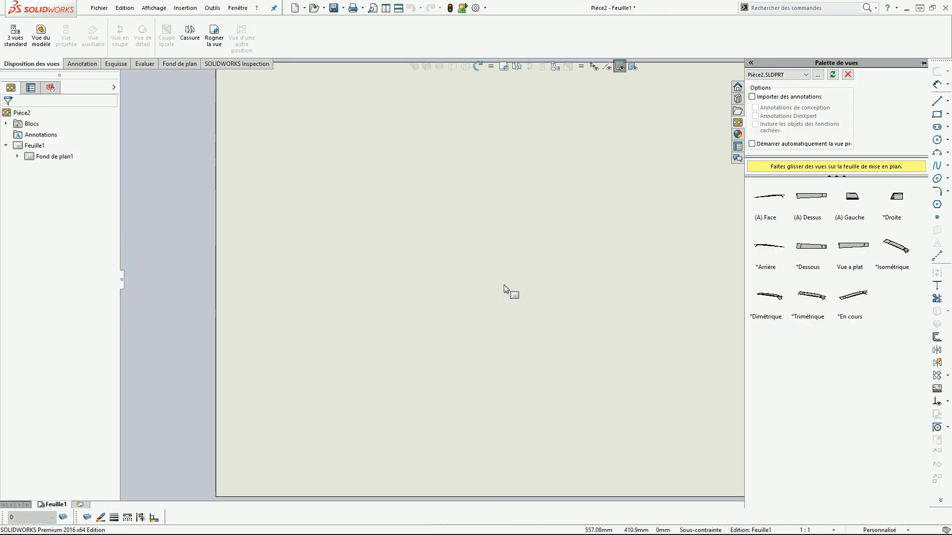
- Place the part's Face view in the upper half of the sheet and change its orientation to the top view
mouse_move(776, 198)
mouse_down()
mouse_move(718, 213)
mouse_move(516, 227)
mouse_up()
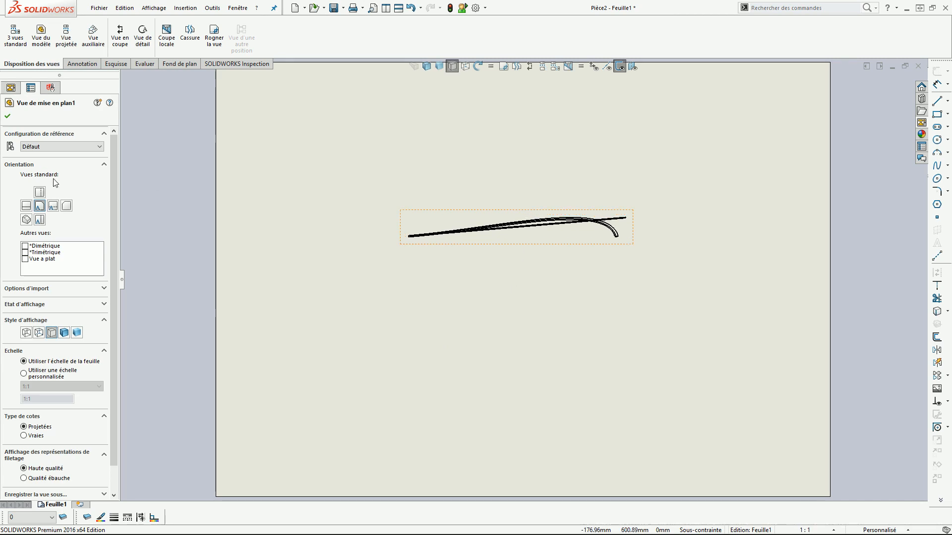
click(39, 219)
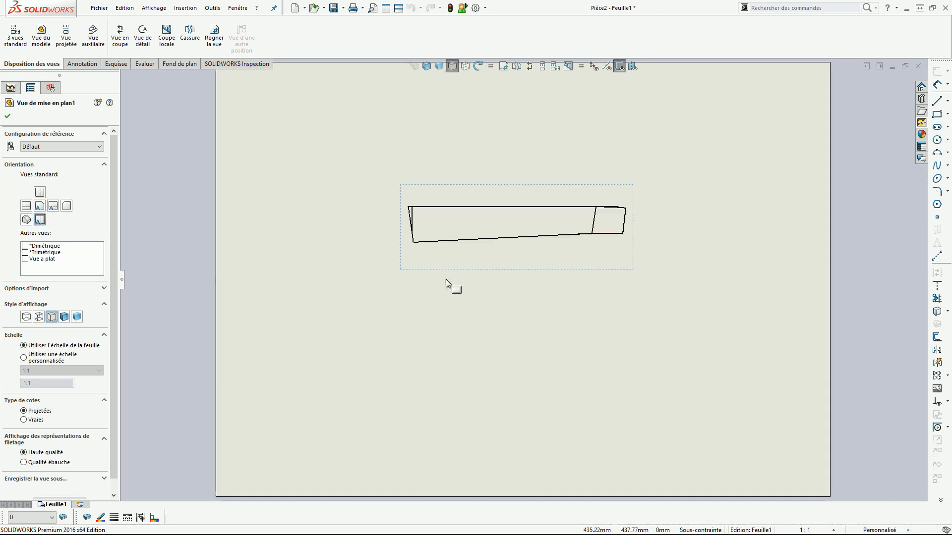
click(482, 306)
scroll(513, 257, up, 2)
scroll(513, 278, down, 2)
click(516, 276)
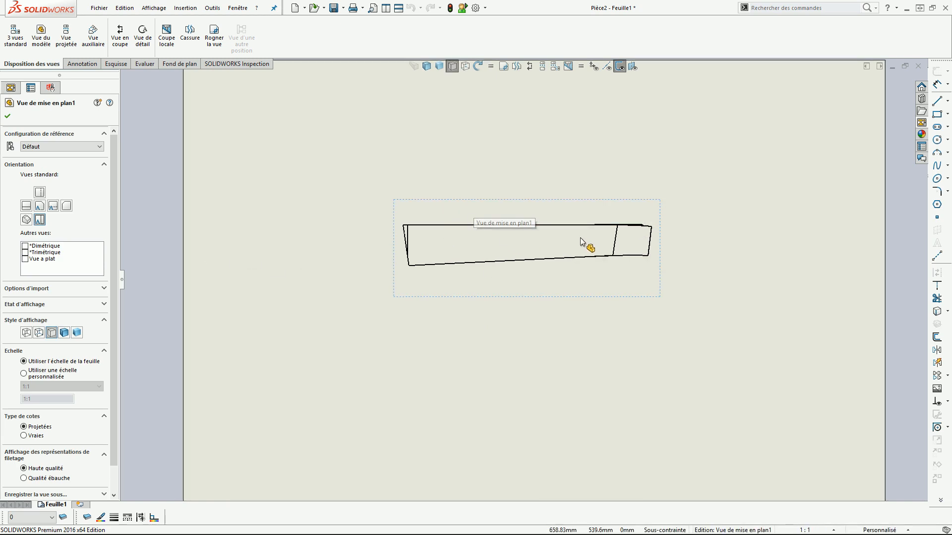
- Add a projected view of the strip above the top view on the sheet
click(42, 36)
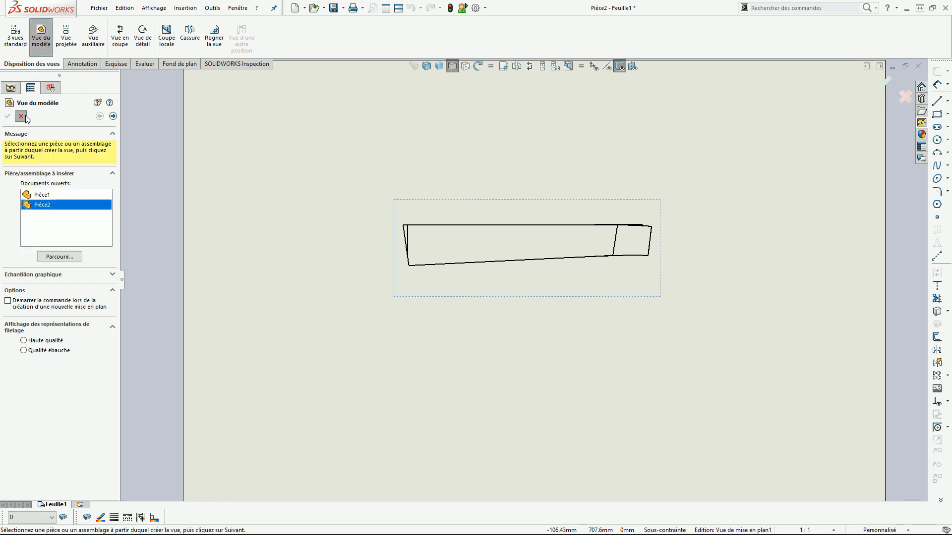
click(21, 116)
click(66, 35)
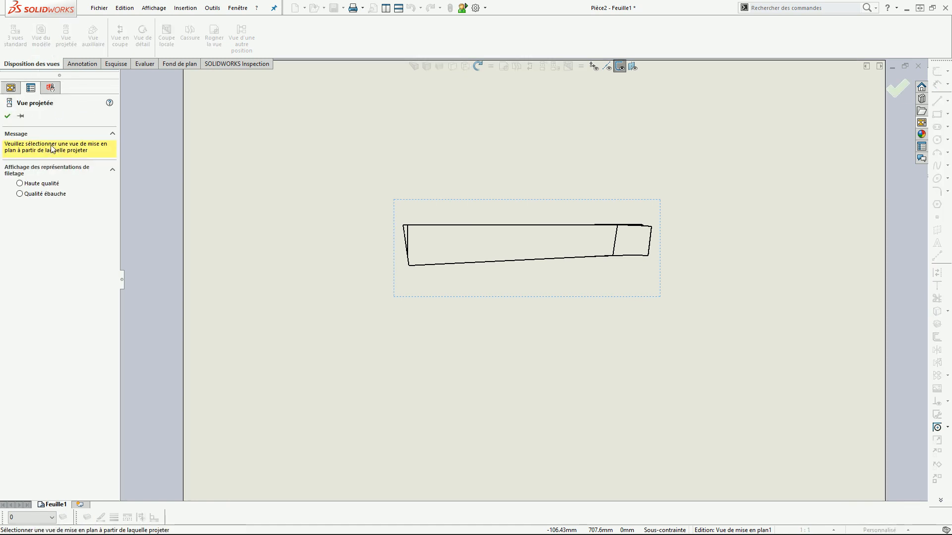
click(409, 275)
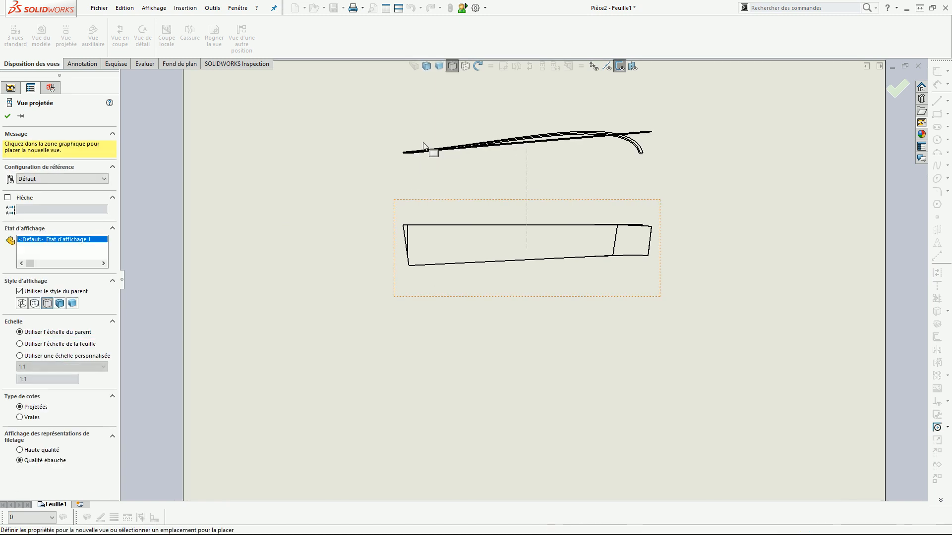
click(433, 149)
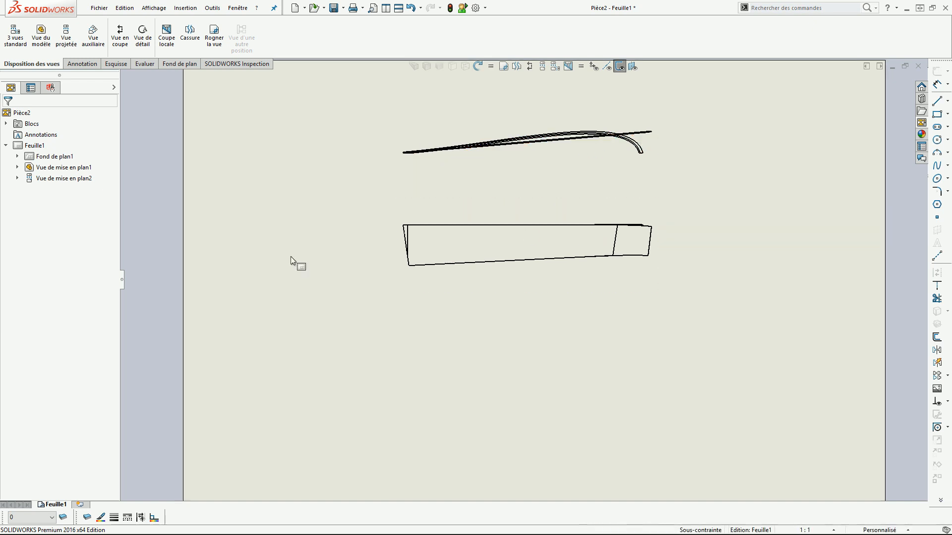
scroll(570, 266, up, 3)
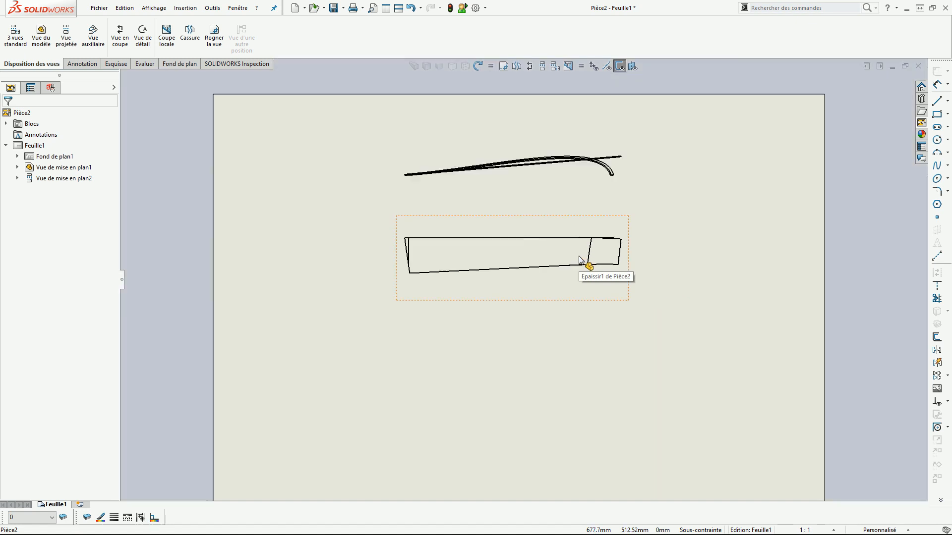
- Switch to the Pièce2 part and orient the view normal to the flat plate's face
key(ctrl+Tab)
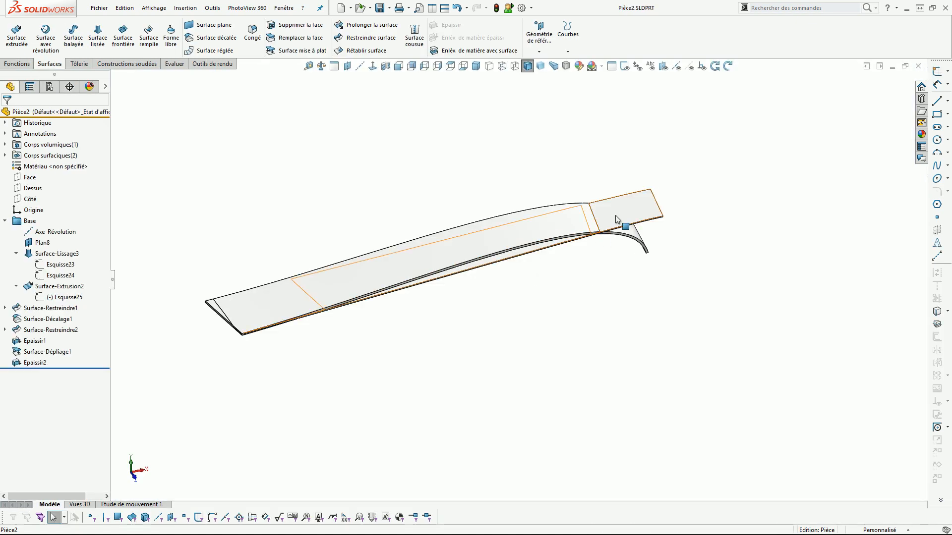
click(617, 212)
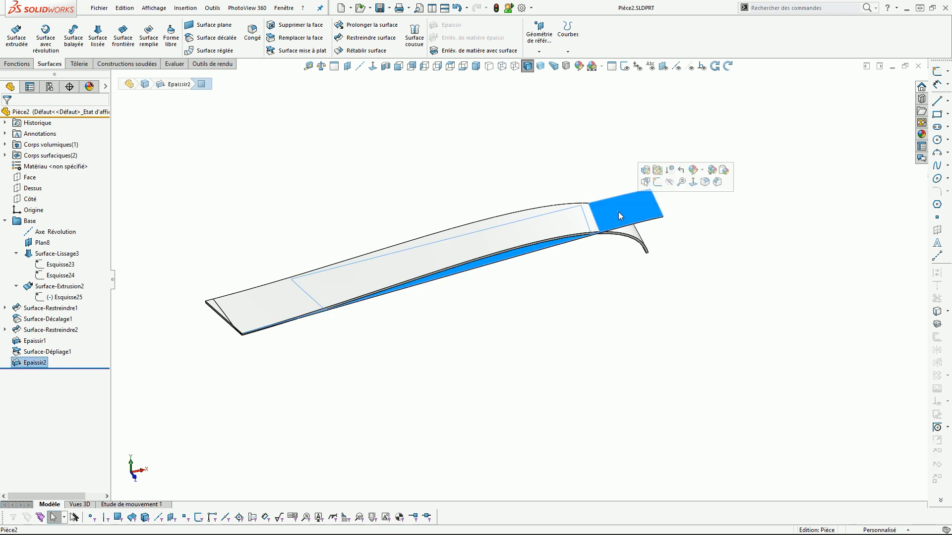
click(373, 67)
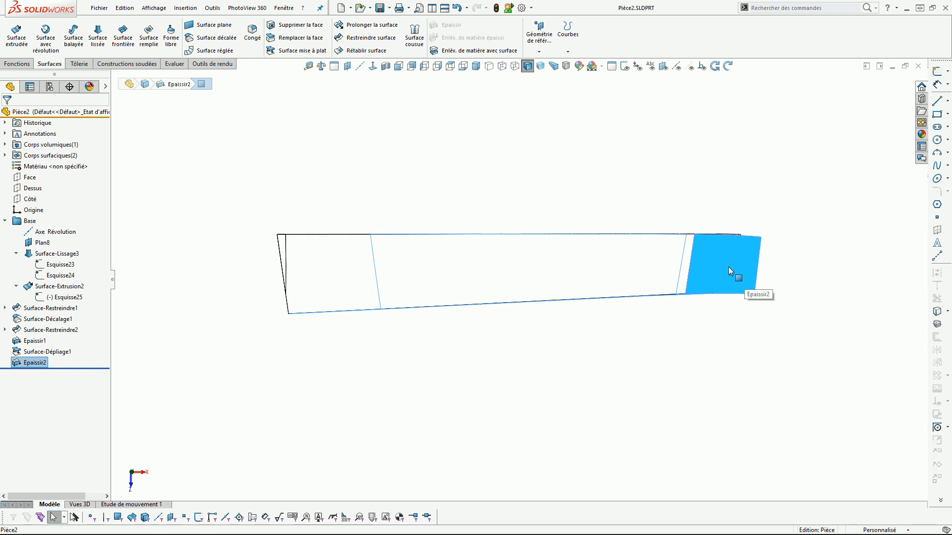
- Save the current orientation as the named view "Vue a plat", replacing the existing view of that name
key(space)
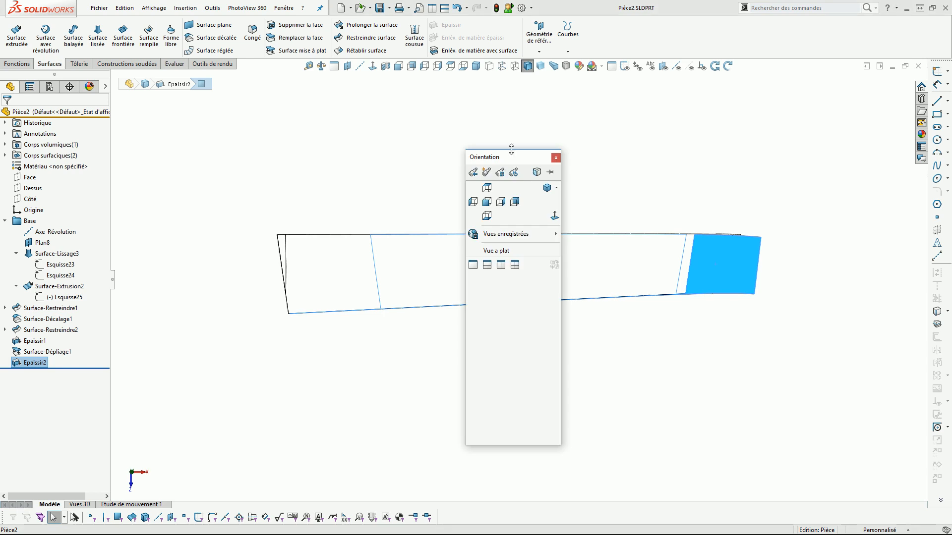
click(486, 171)
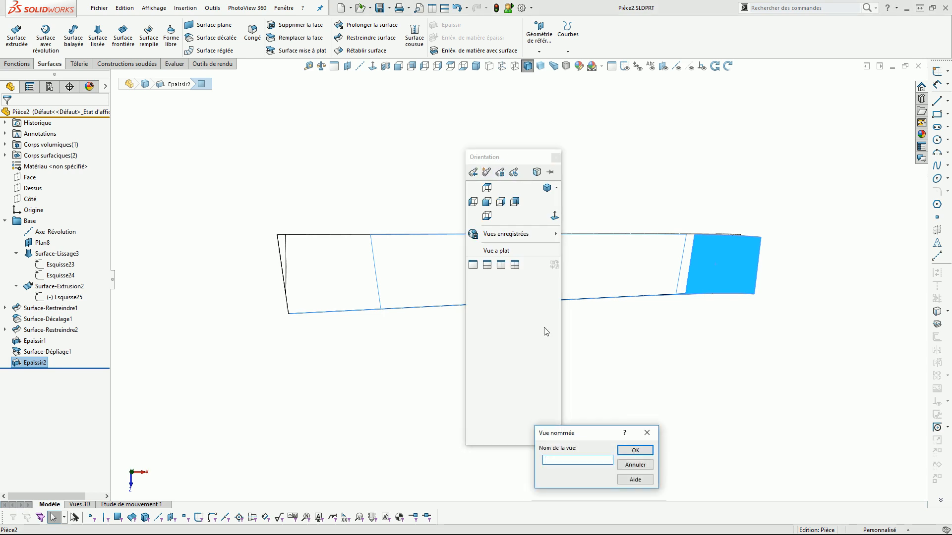
text(Vue a plat)
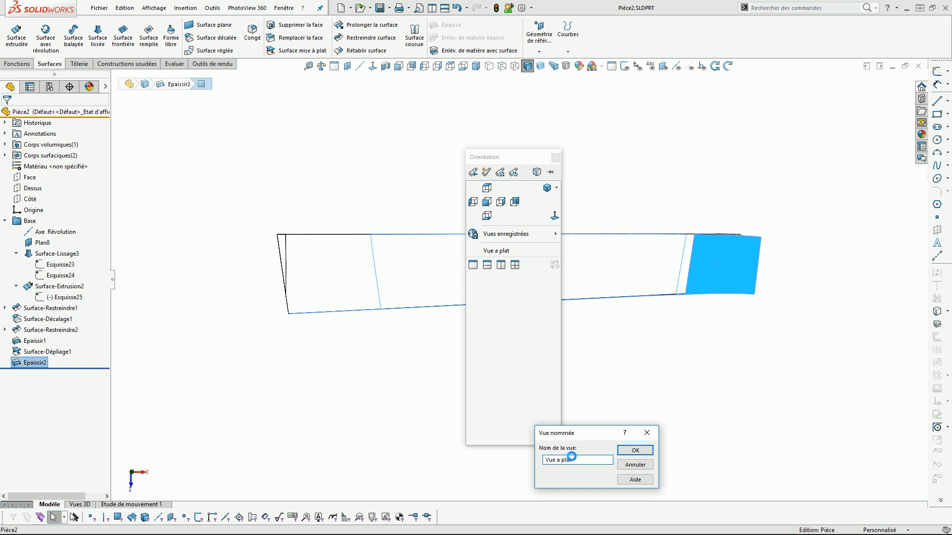
key(Return)
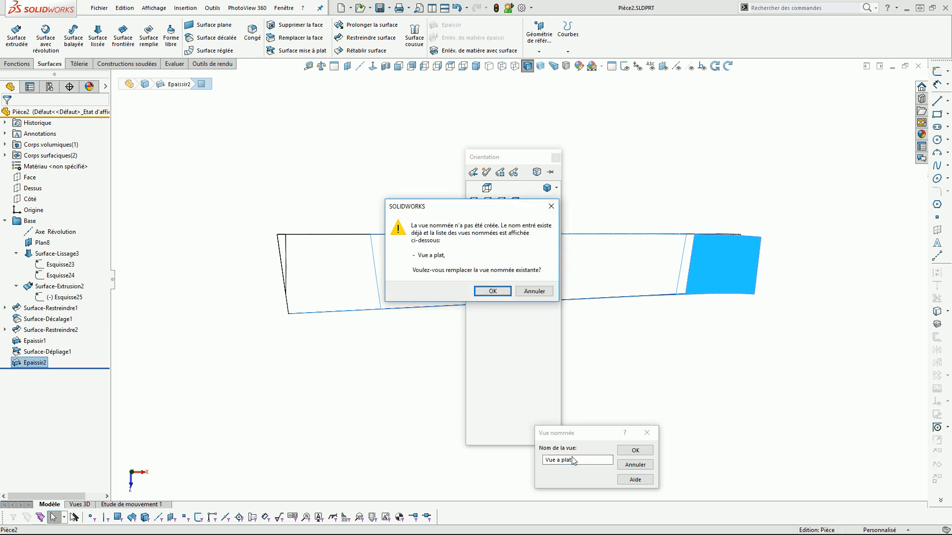
click(486, 291)
- Orbit the strip away from the saved orientation and recall the Vue a plat view to check it
middle_drag(607, 378, 605, 255)
key(space)
click(572, 333)
click(741, 260)
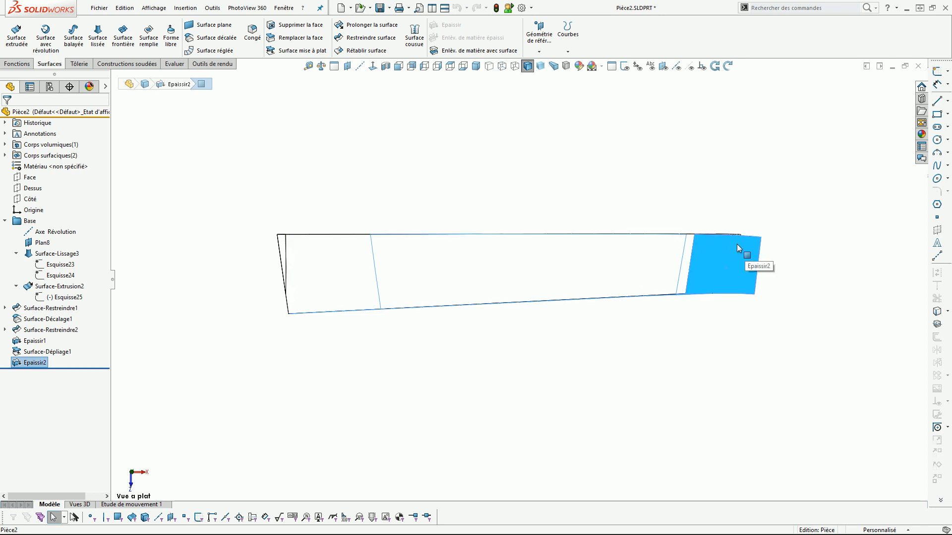
- Return to the drawing and change the lower view's orientation to Vue a plat, accepting the change to its dependent views
click(692, 342)
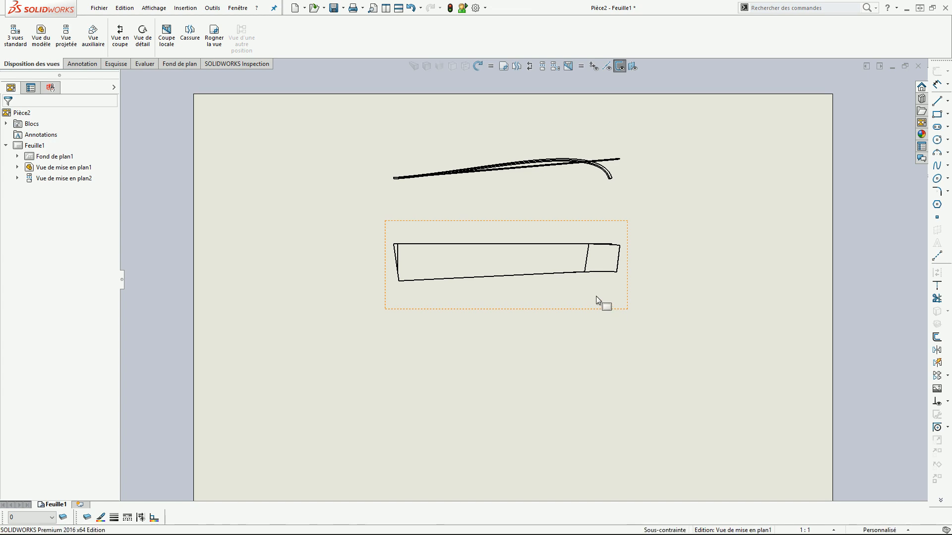
click(595, 296)
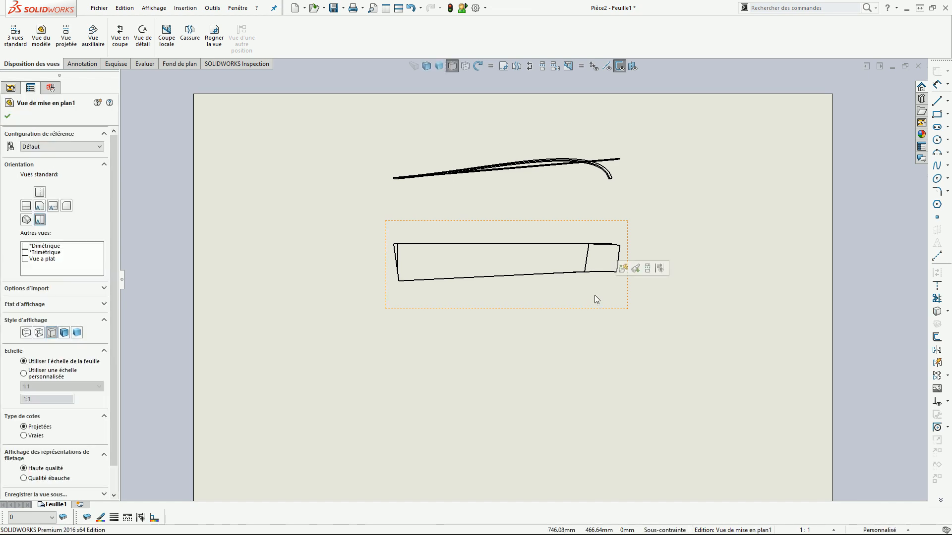
click(99, 147)
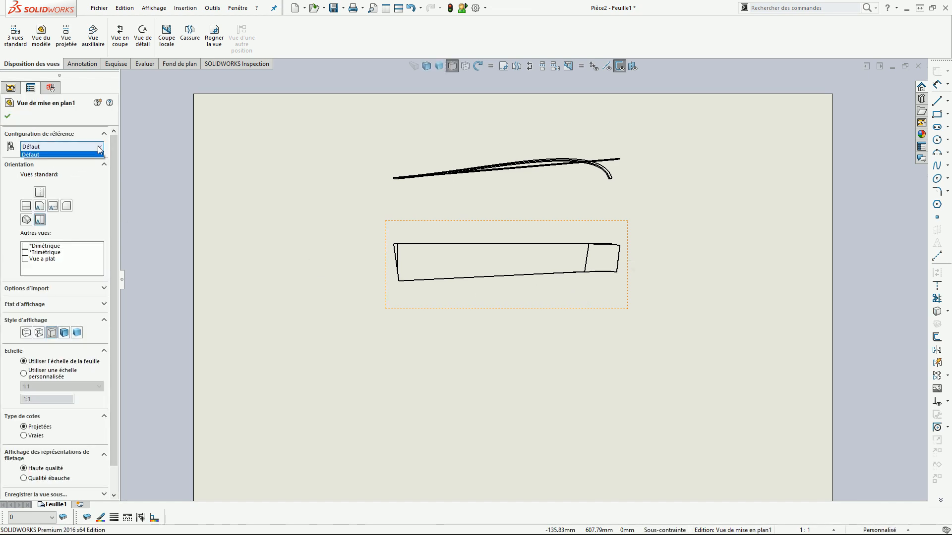
click(25, 259)
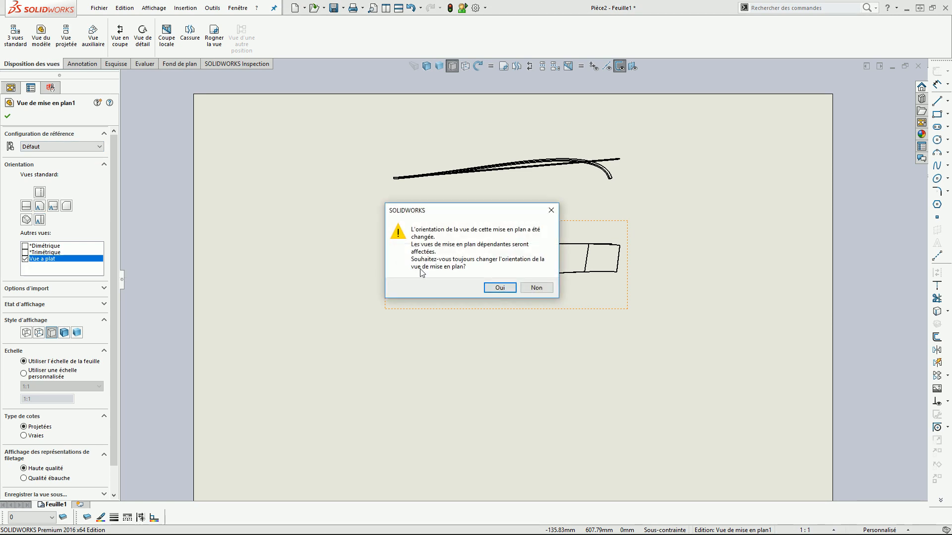
click(500, 287)
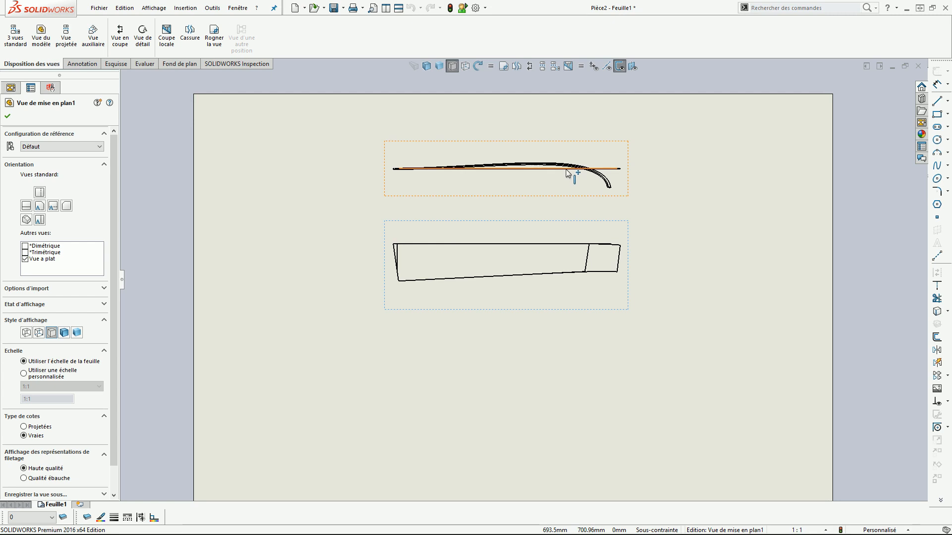
- Add a projected end view to the right of the Vue a plat view
scroll(566, 169, down, 3)
scroll(495, 218, up, 4)
click(665, 261)
click(585, 219)
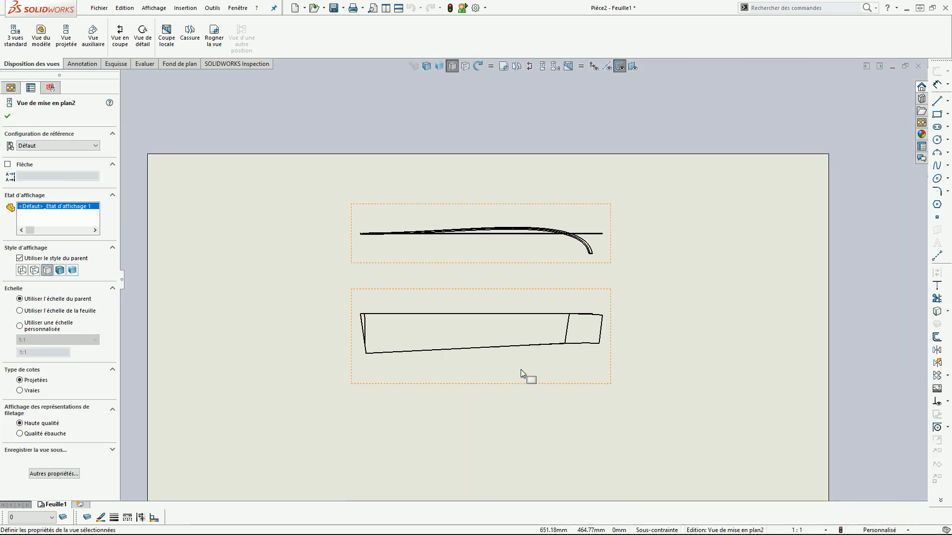
click(497, 364)
click(65, 37)
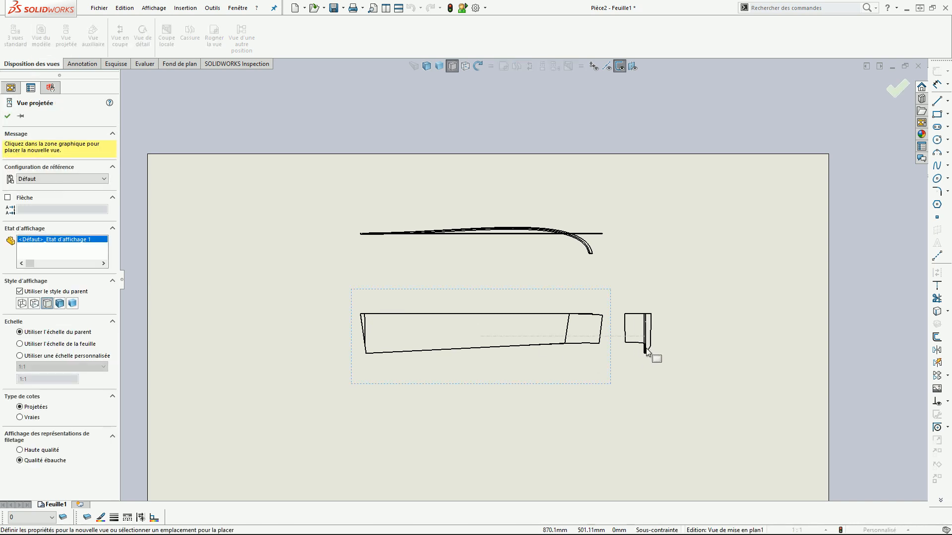
click(656, 354)
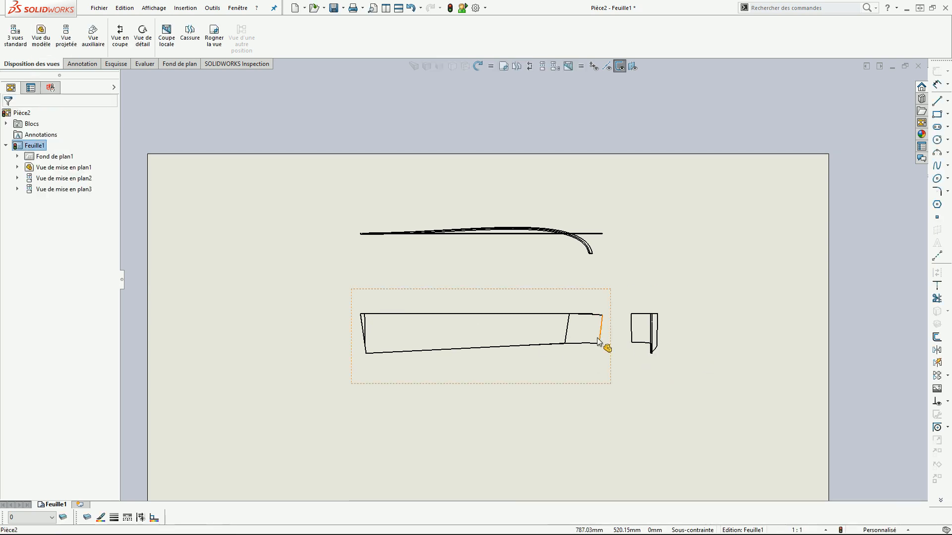
- Add a second projected end view on the left side of the Vue a plat view
scroll(617, 346, down, 5)
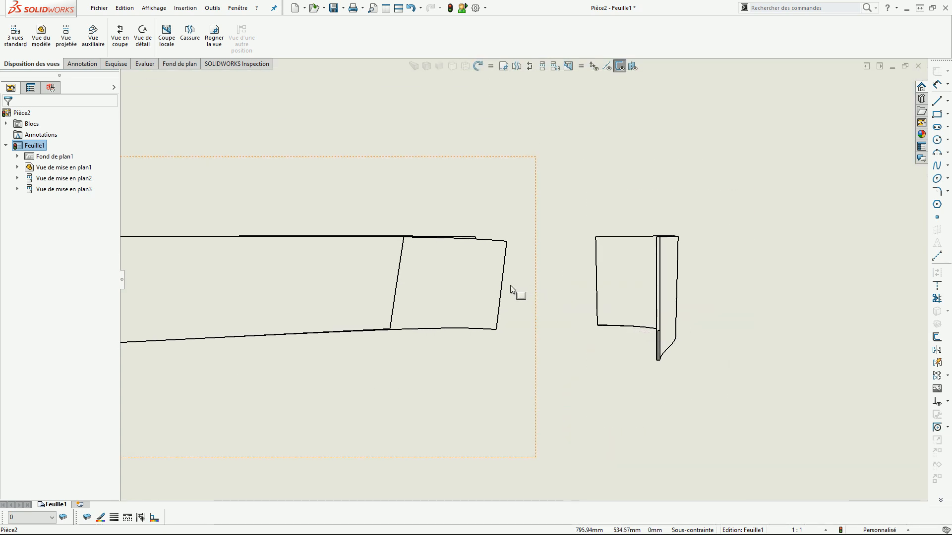
click(510, 284)
scroll(560, 313, up, 5)
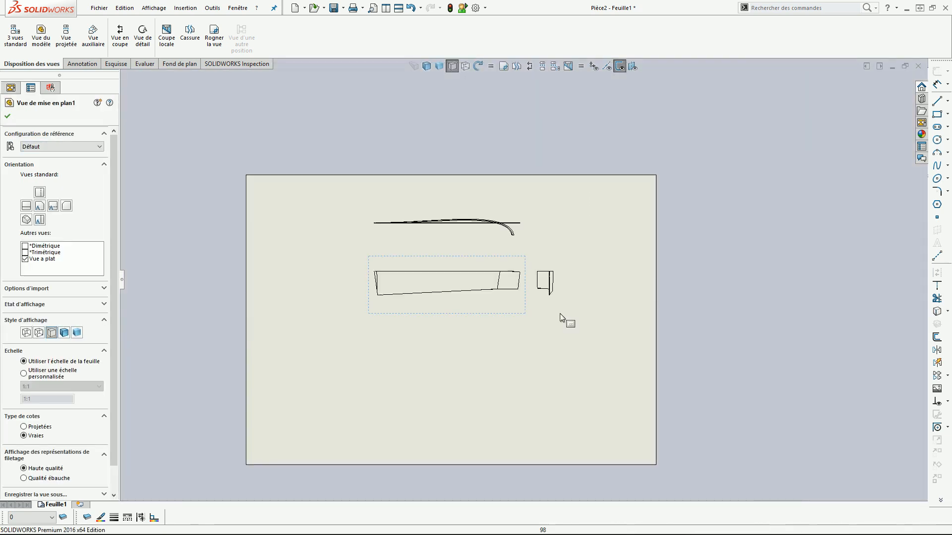
scroll(561, 314, up, 3)
scroll(451, 302, down, 3)
click(483, 317)
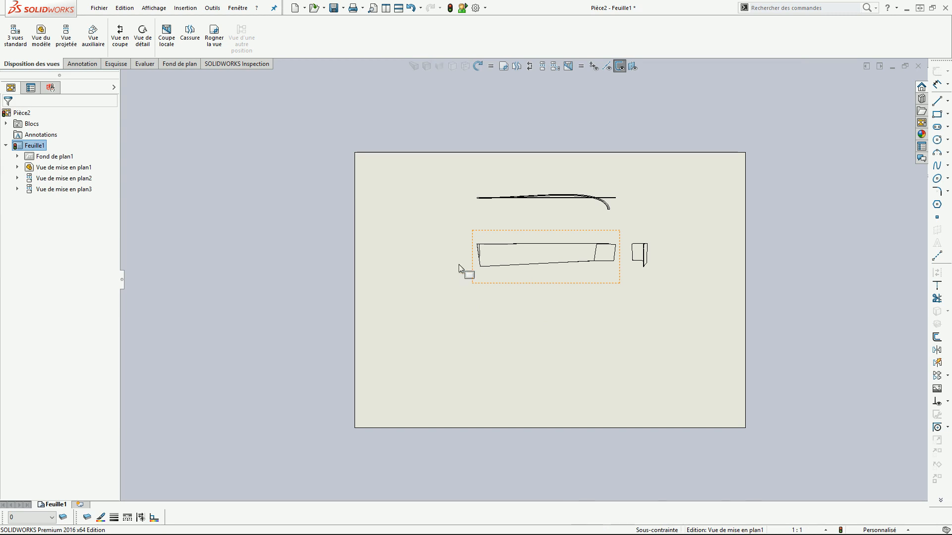
click(514, 275)
click(77, 38)
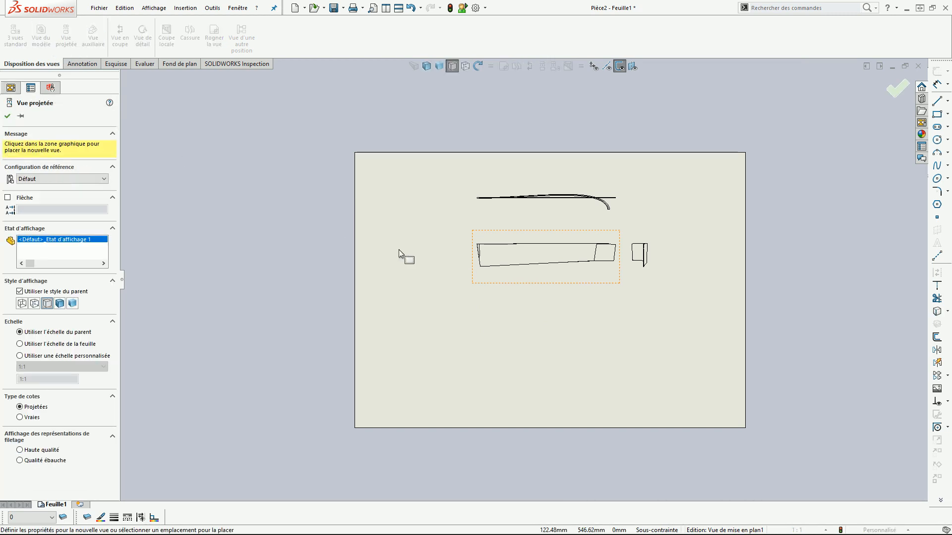
click(452, 257)
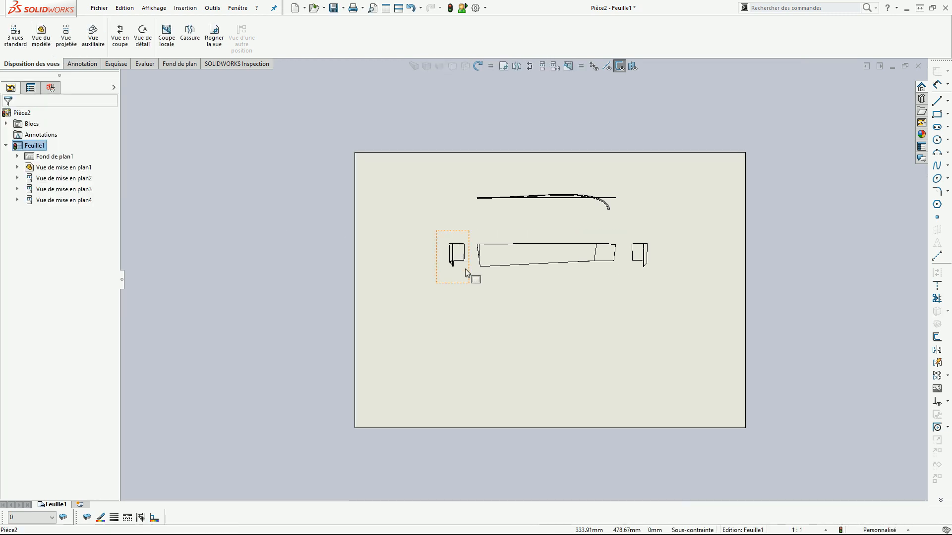
- Examine the flat and curved strips up close in the left end view
scroll(470, 289, down, 5)
scroll(475, 270, down, 8)
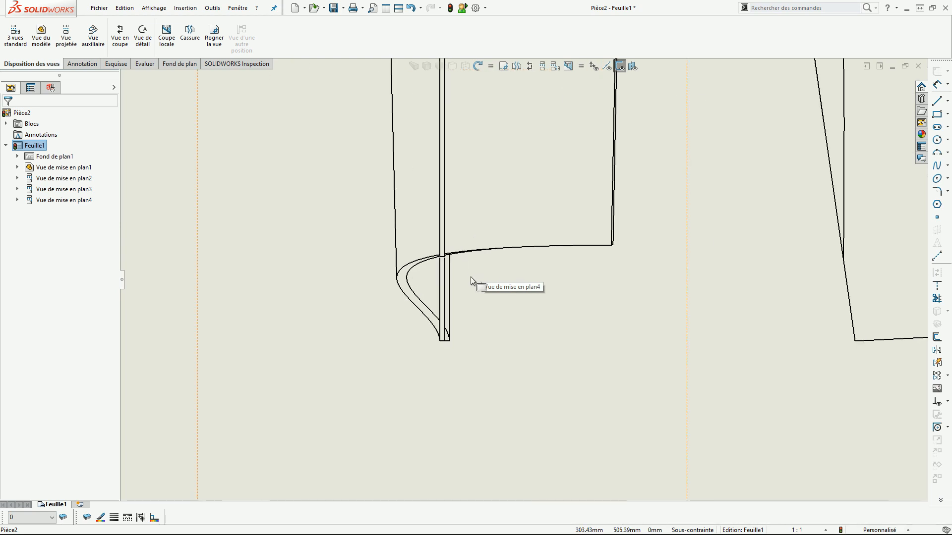
scroll(441, 282, up, 6)
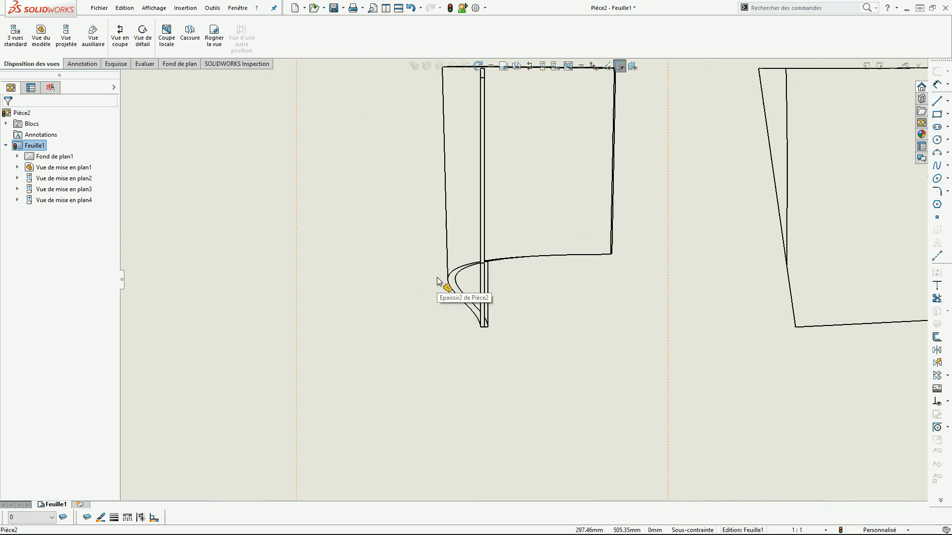
scroll(501, 273, up, 4)
scroll(516, 268, down, 7)
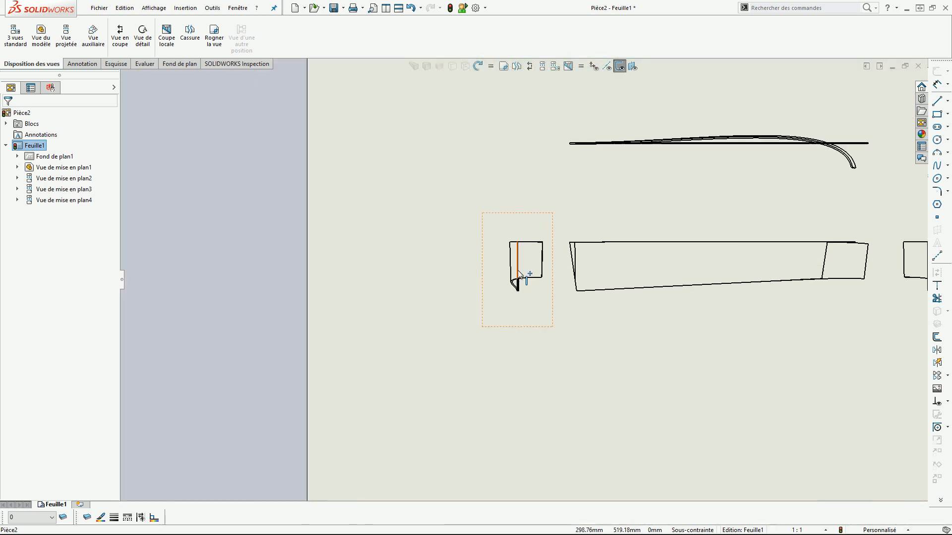
scroll(525, 277, up, 5)
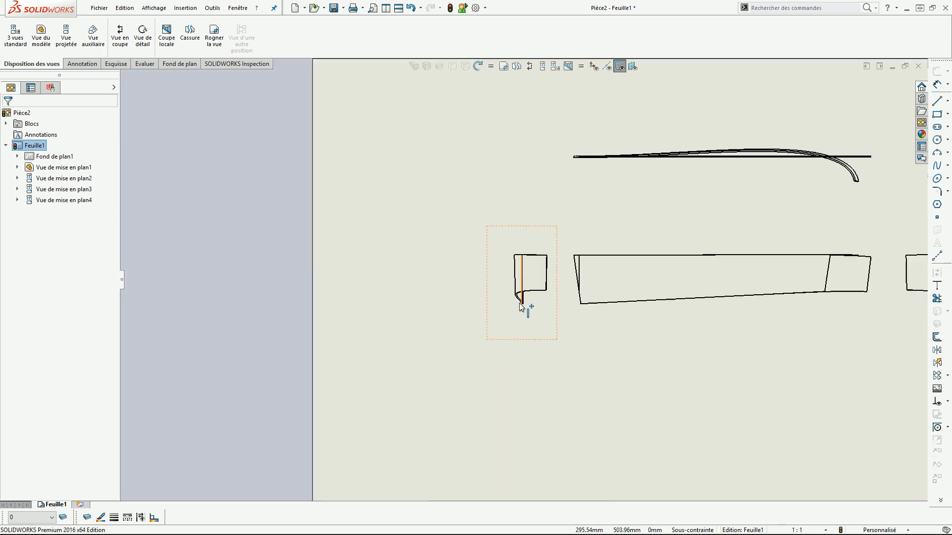
scroll(733, 195, down, 3)
- Add a projected view to the right of the upper side view showing the curved profile
click(701, 193)
scroll(598, 204, up, 3)
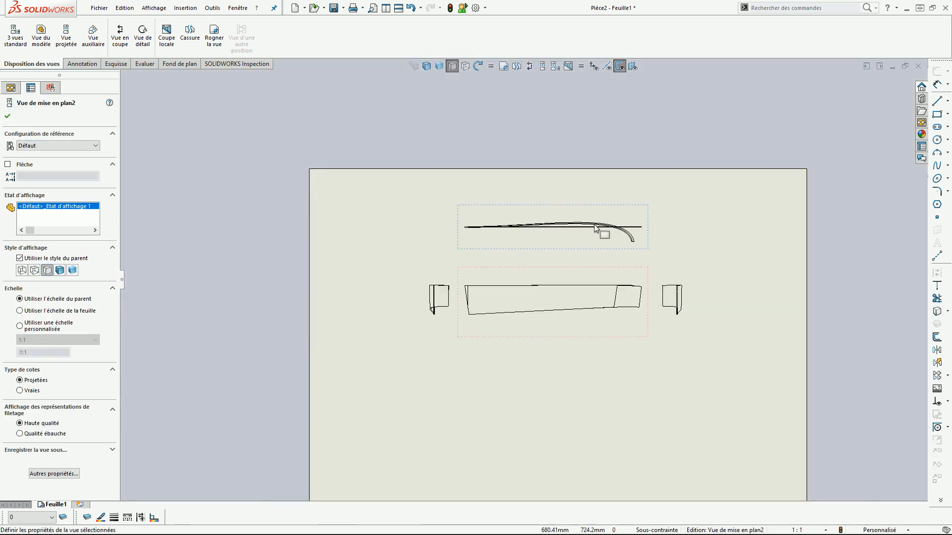
scroll(601, 242, down, 2)
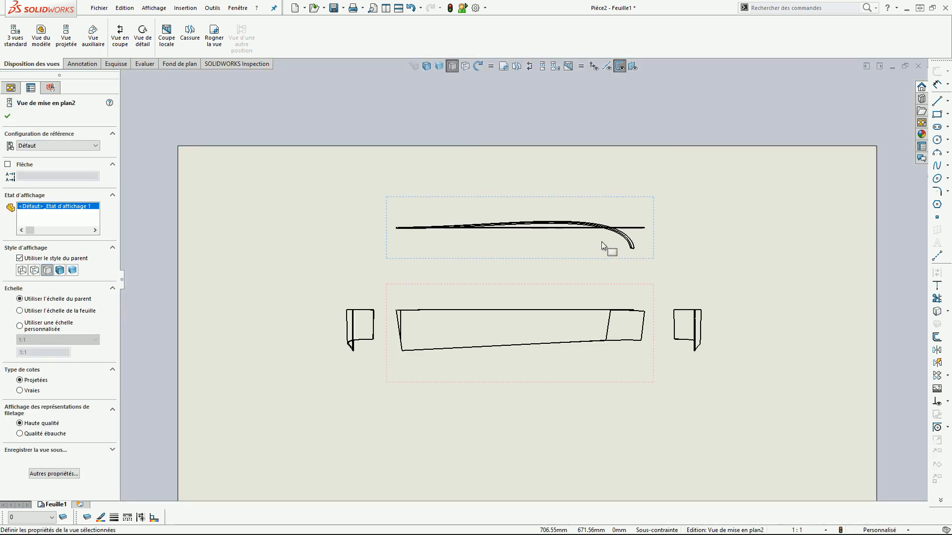
click(70, 39)
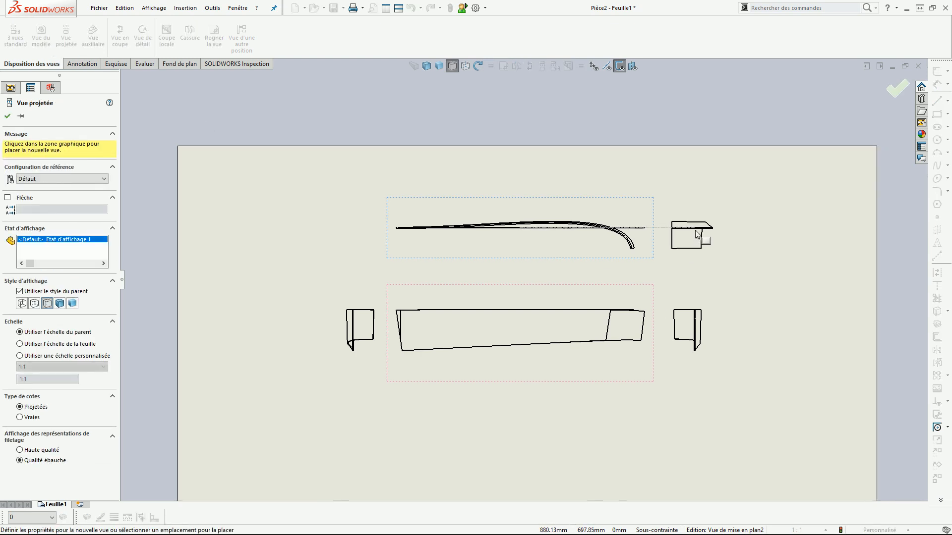
click(678, 236)
- Display the hidden lines as dashed in the projected view beside the upper side view
scroll(677, 239, up, 5)
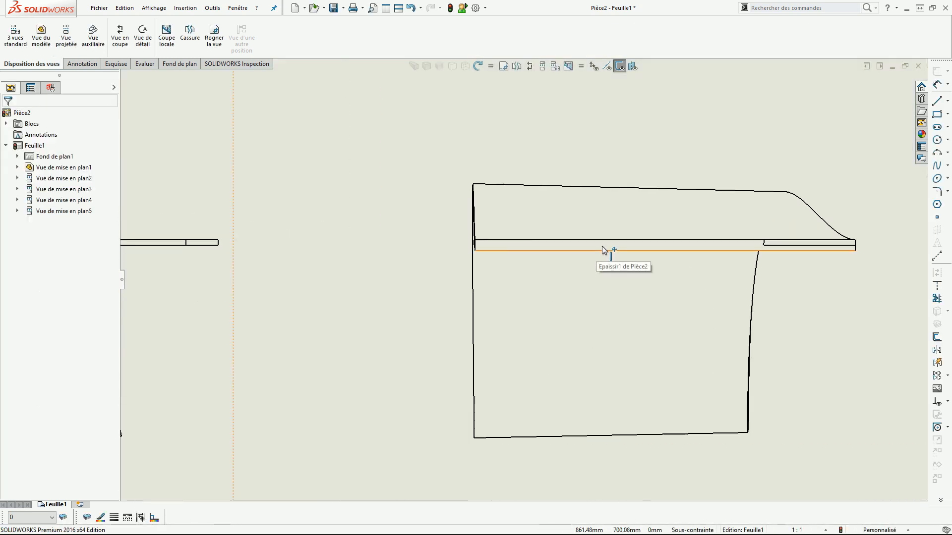
scroll(602, 246, down, 1)
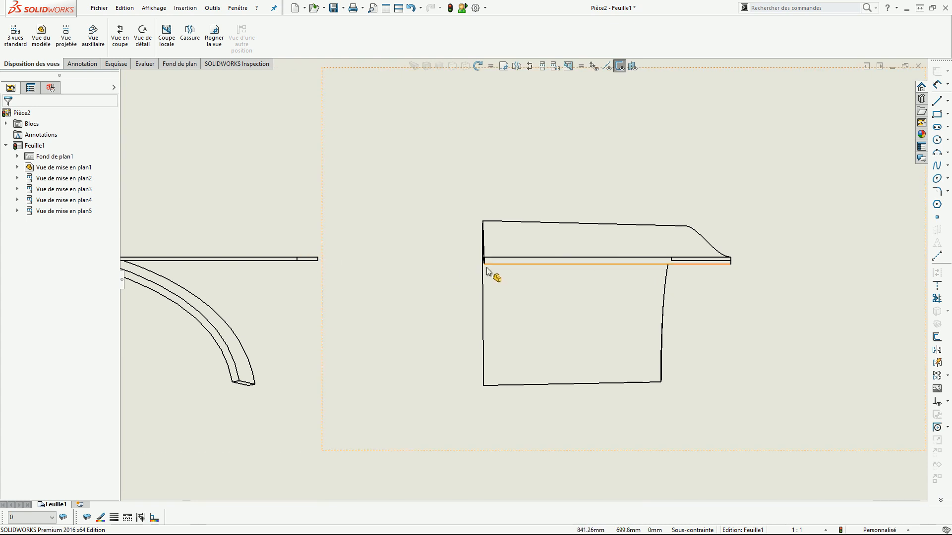
scroll(490, 266, up, 3)
scroll(521, 290, up, 5)
click(537, 192)
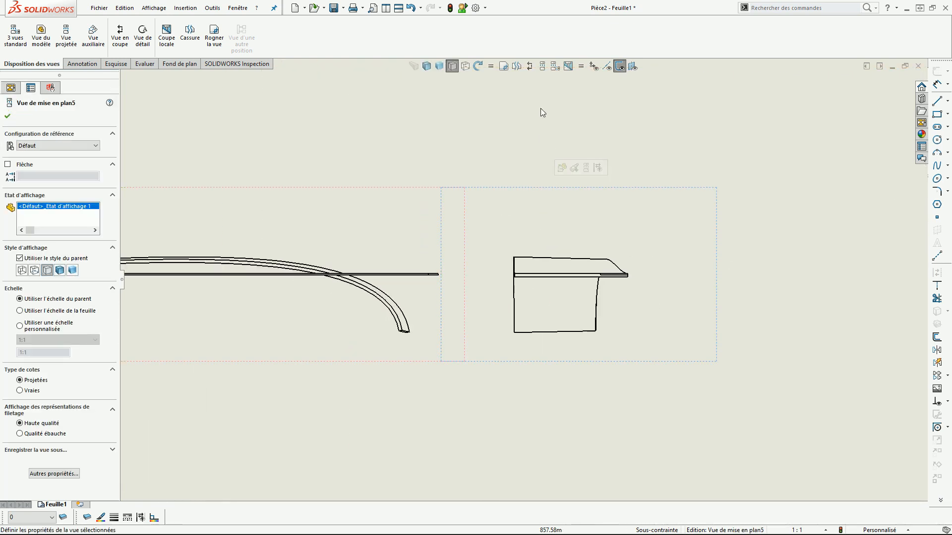
click(465, 65)
scroll(608, 286, down, 2)
scroll(609, 286, down, 5)
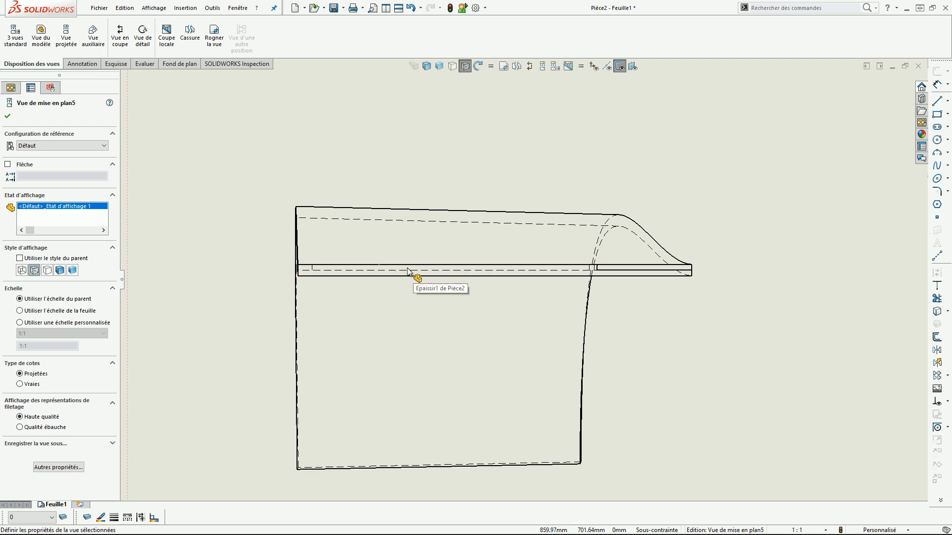
- Compare the plate's outline in the Vue a plat view with the side view above it
scroll(472, 284, up, 5)
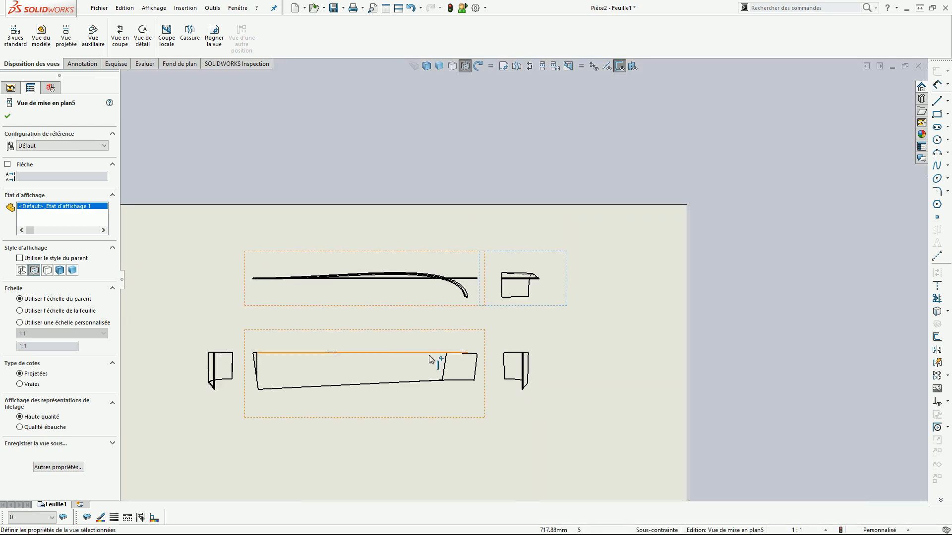
scroll(429, 355, down, 2)
click(531, 354)
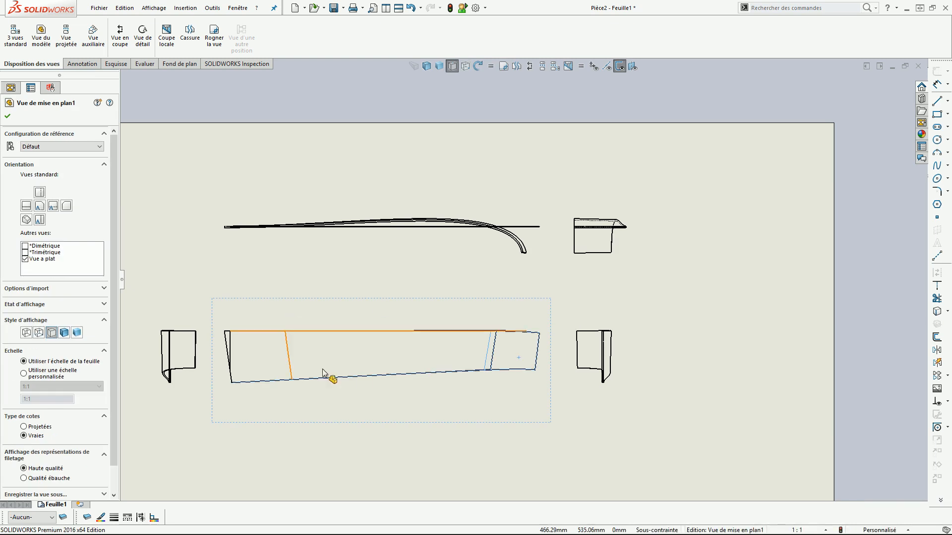
scroll(584, 387, up, 5)
click(441, 301)
click(504, 290)
scroll(504, 290, down, 4)
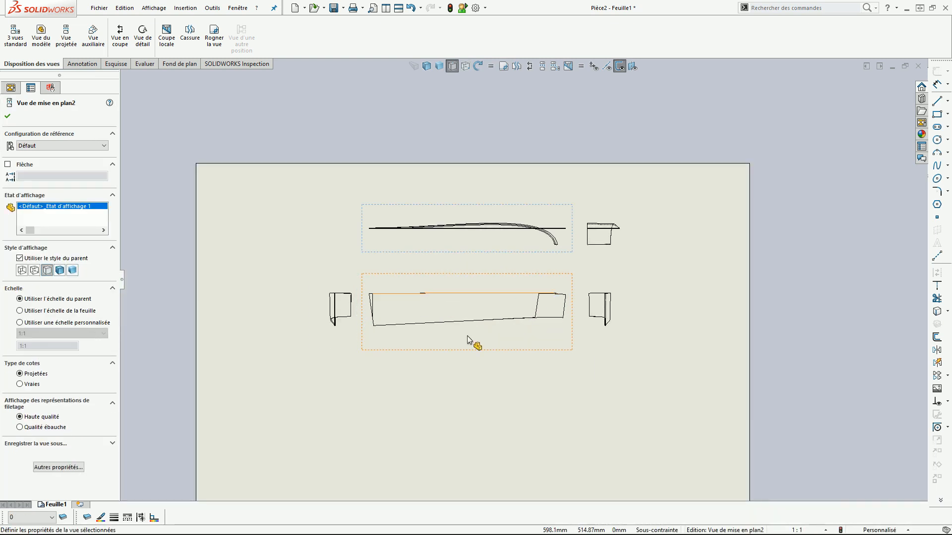
- Switch to the Pièce2 part and try to hide the curved strip thickened by Epaissir1
click(443, 369)
key(ctrl+Tab)
middle_drag(520, 323, 546, 193)
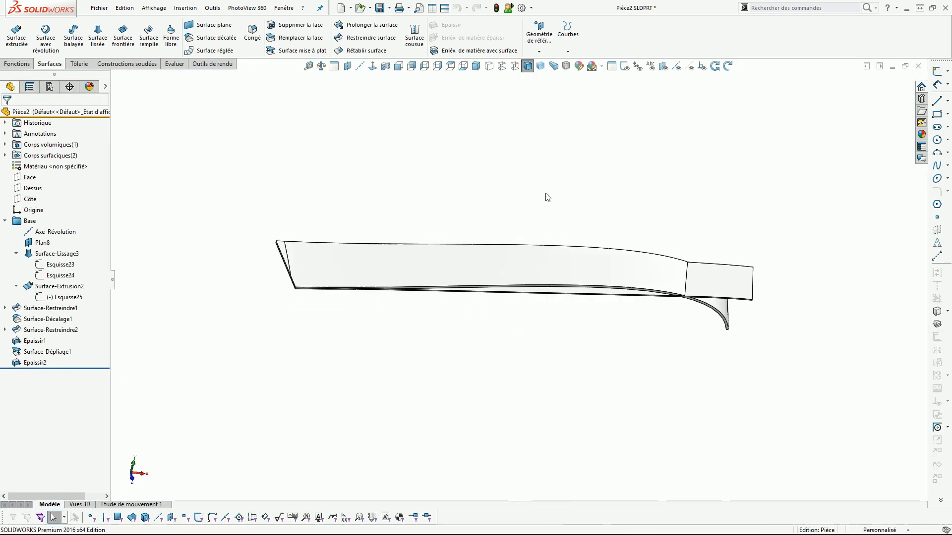
click(720, 306)
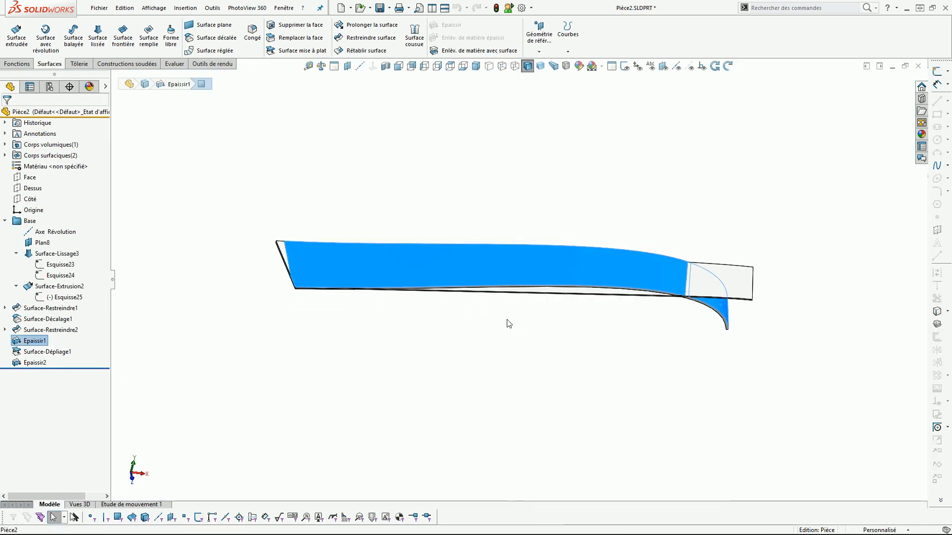
click(19, 341)
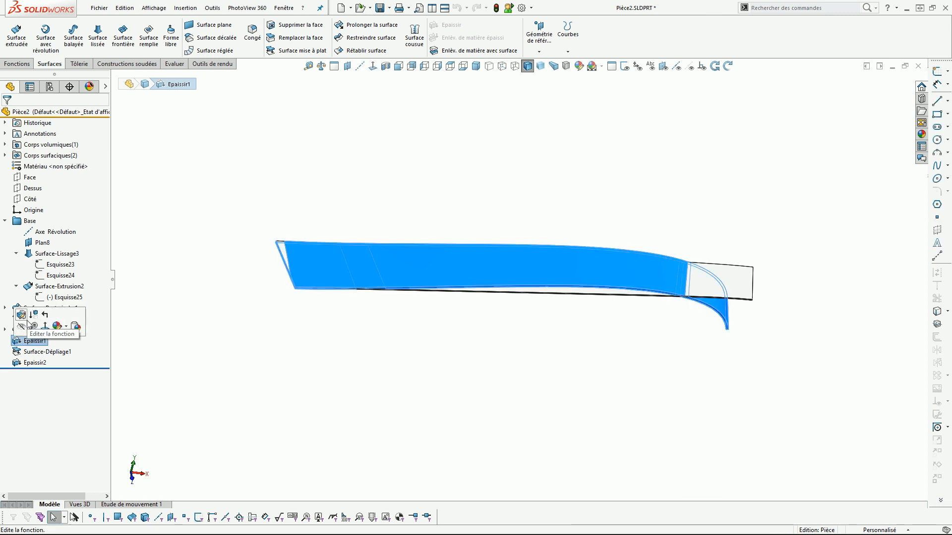
click(22, 328)
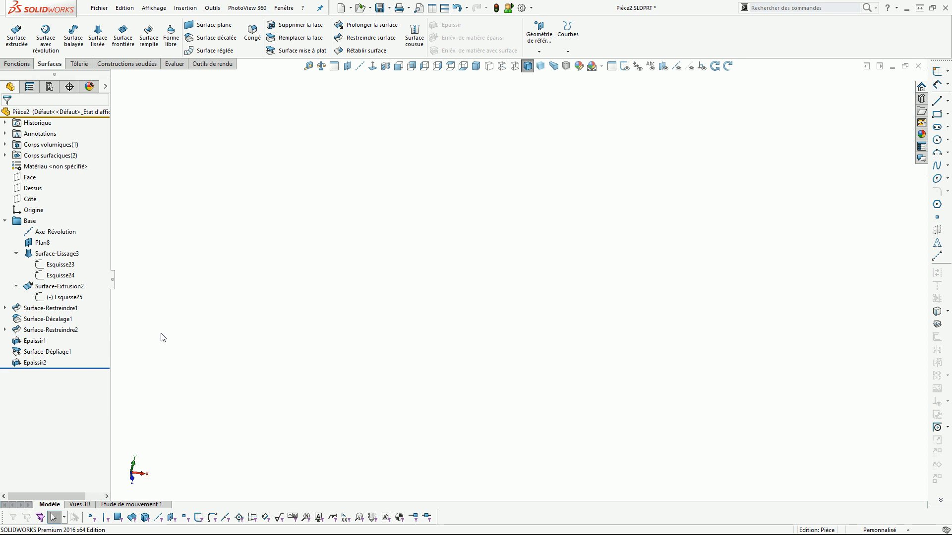
- Show the body hidden through Epaissir1 again, save the part and return to the drawing
click(34, 341)
click(21, 328)
click(280, 321)
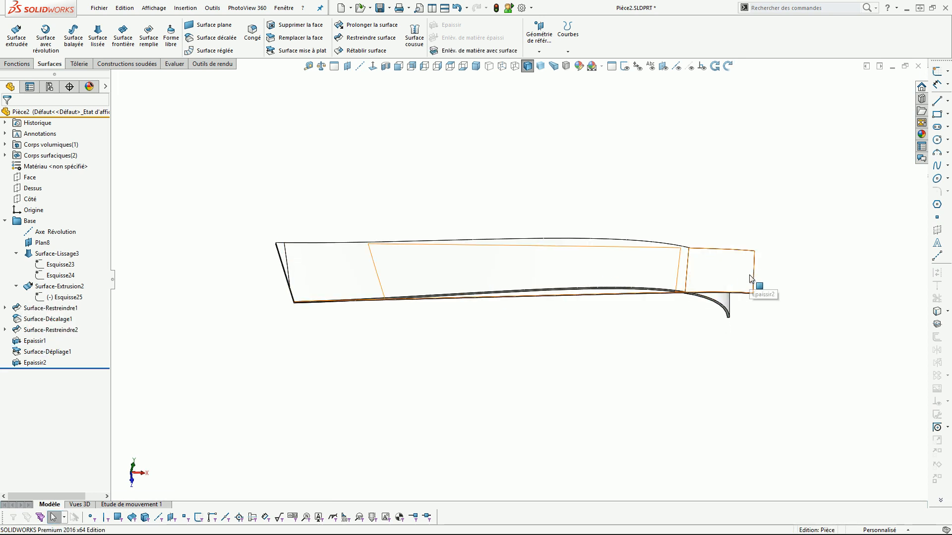
click(380, 8)
key(ctrl+Tab)
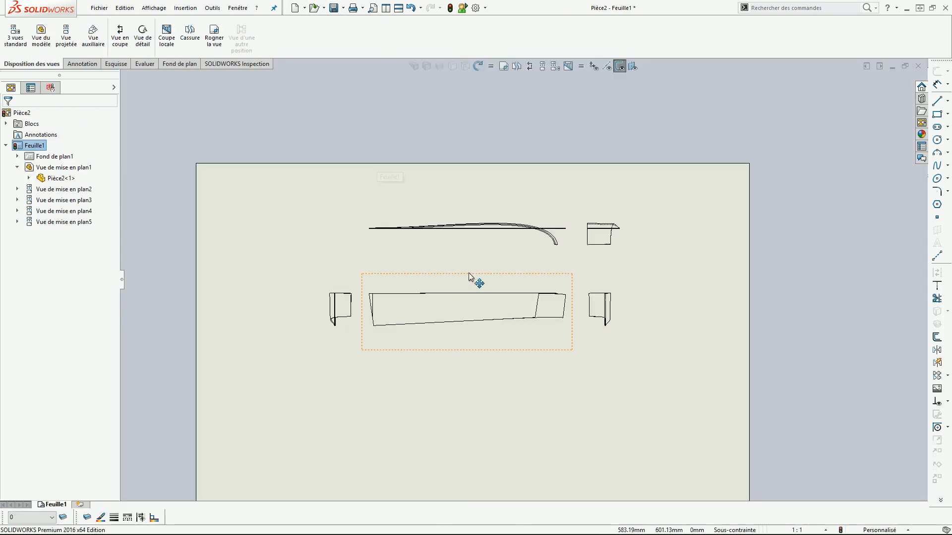
- Try a relative-to-model drawing view with the flat plate's face as Face and the Côté plane as Droite
scroll(466, 284, up, 5)
scroll(484, 277, down, 4)
click(492, 284)
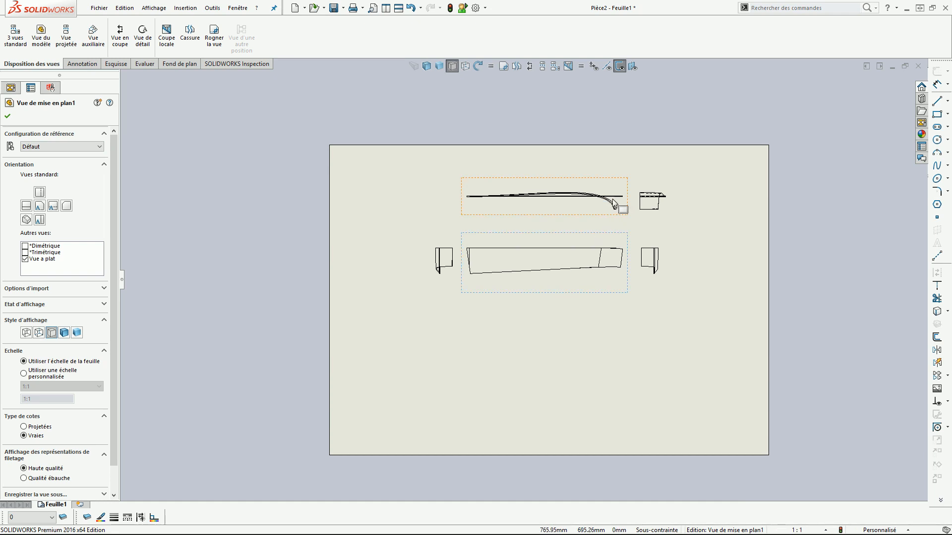
click(180, 9)
mouse_move(203, 45)
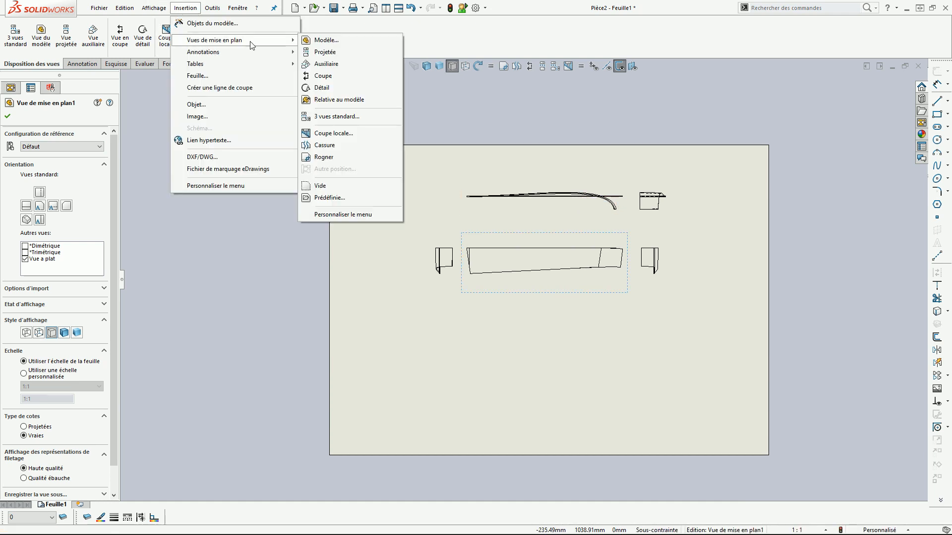
click(339, 99)
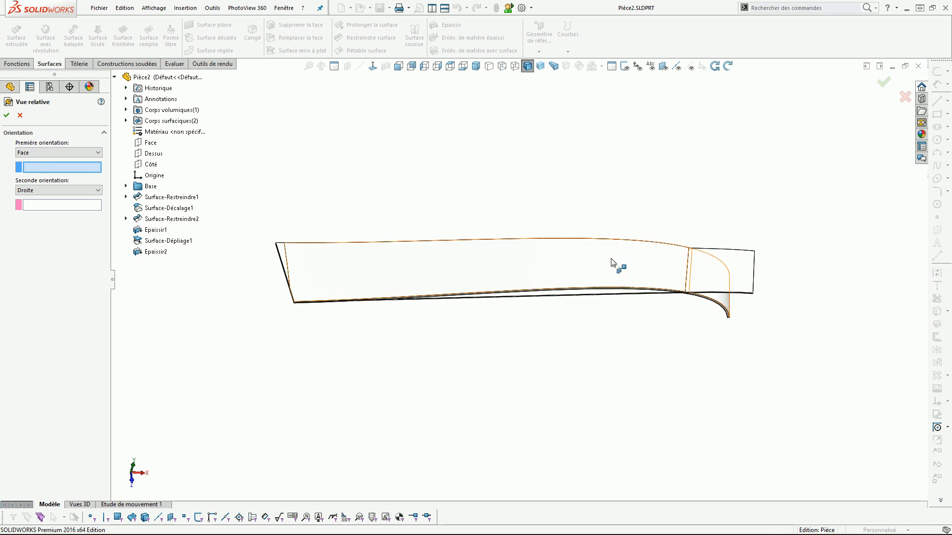
click(741, 278)
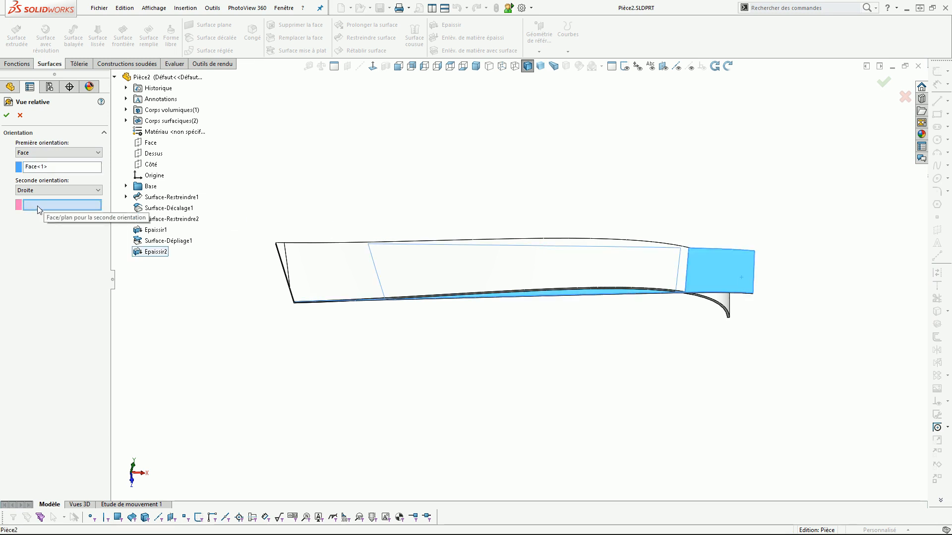
middle_drag(254, 327, 585, 317)
scroll(818, 333, down, 10)
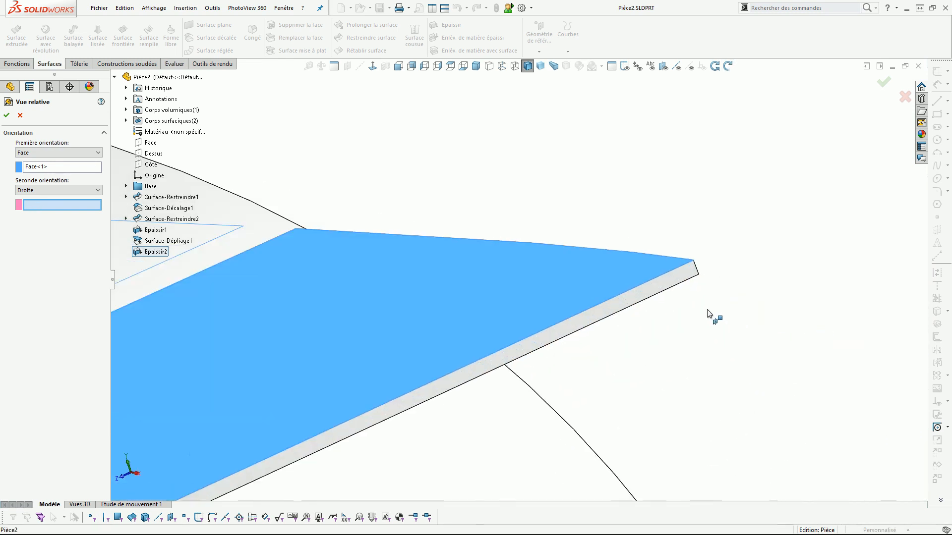
scroll(667, 287, up, 10)
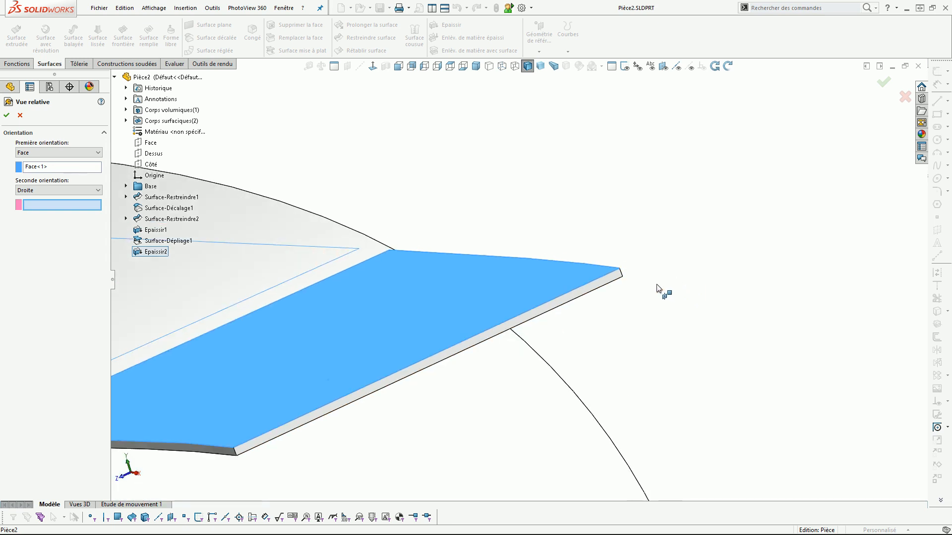
middle_drag(556, 280, 646, 312)
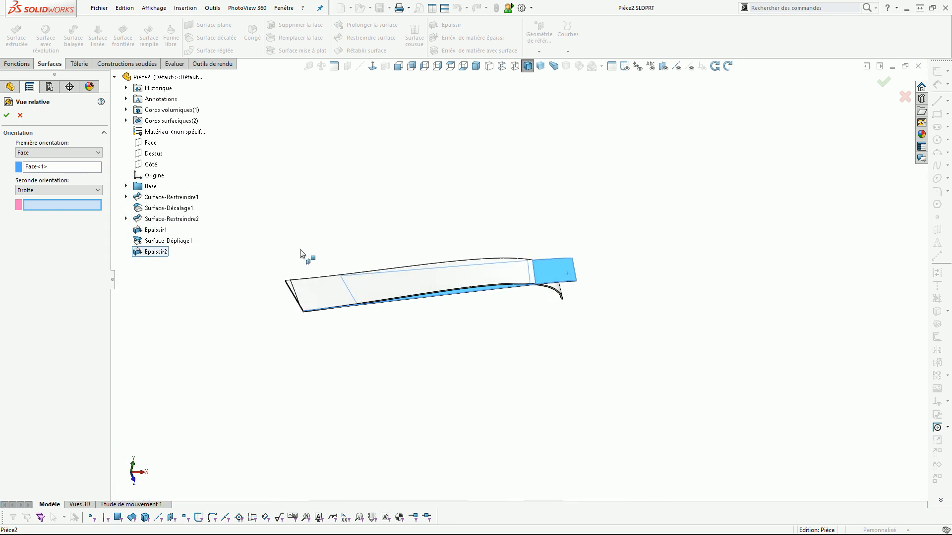
click(150, 165)
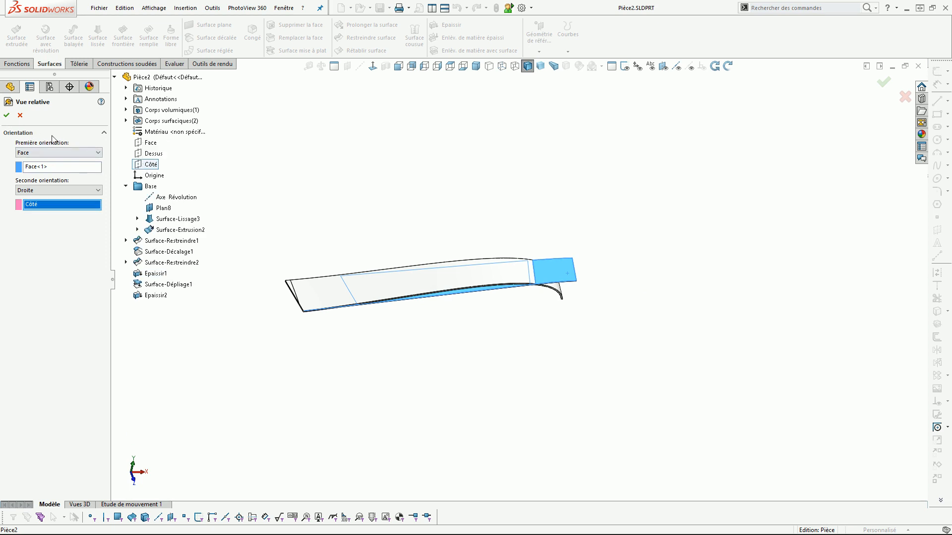
click(6, 116)
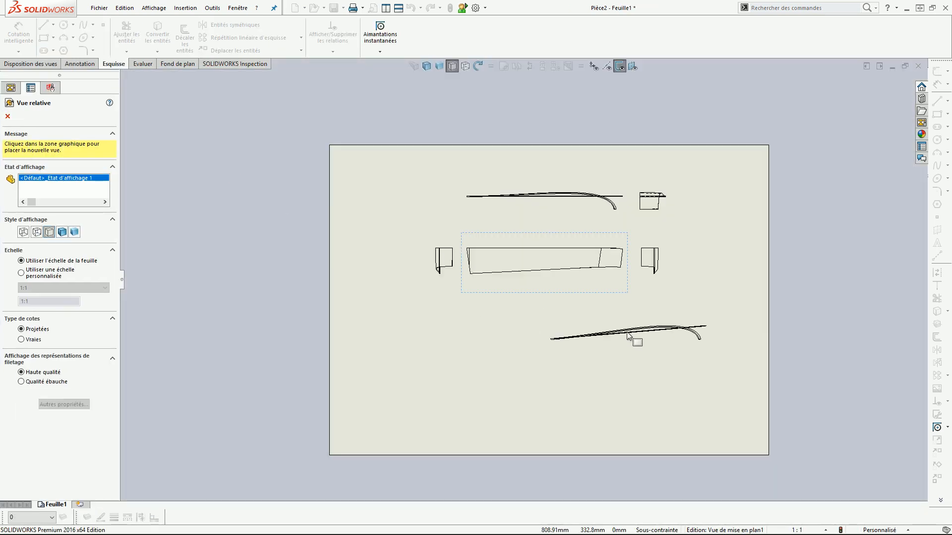
key(Escape)
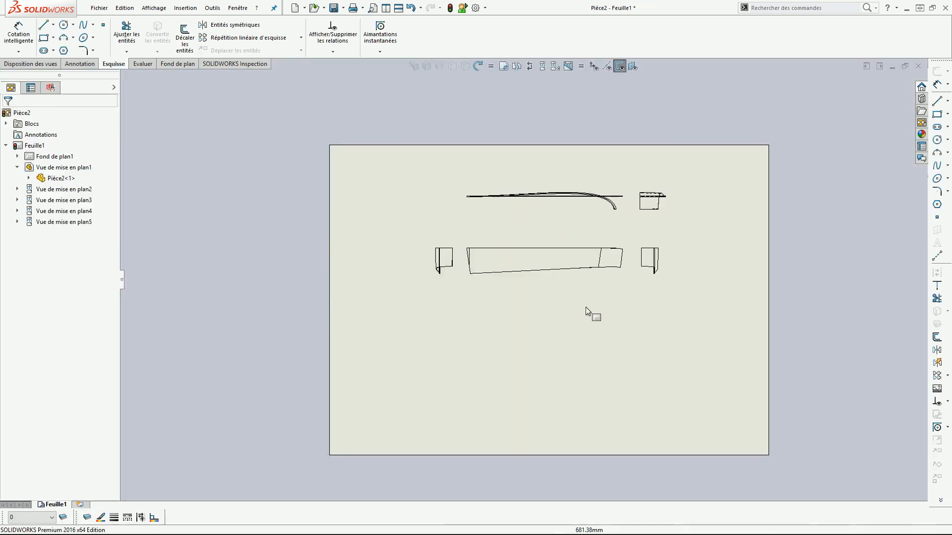
click(602, 276)
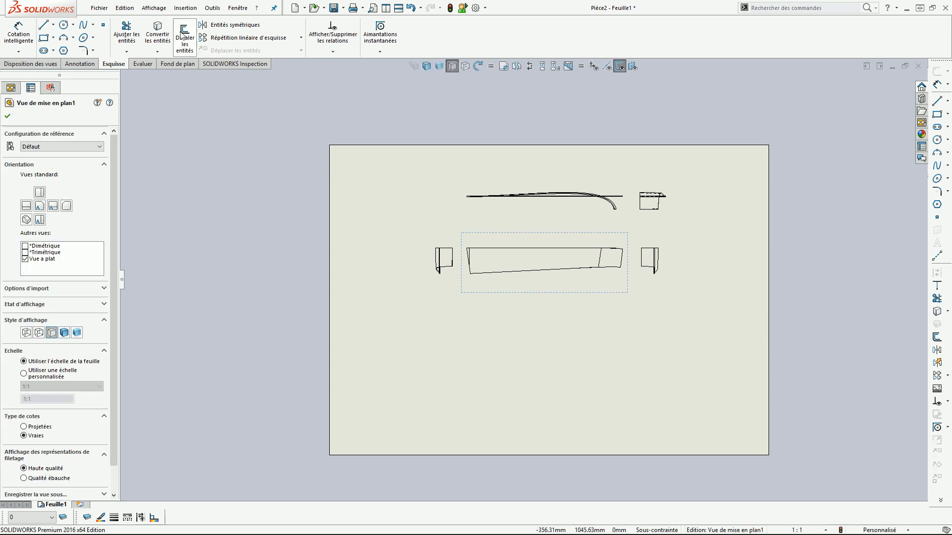
click(185, 8)
mouse_move(238, 41)
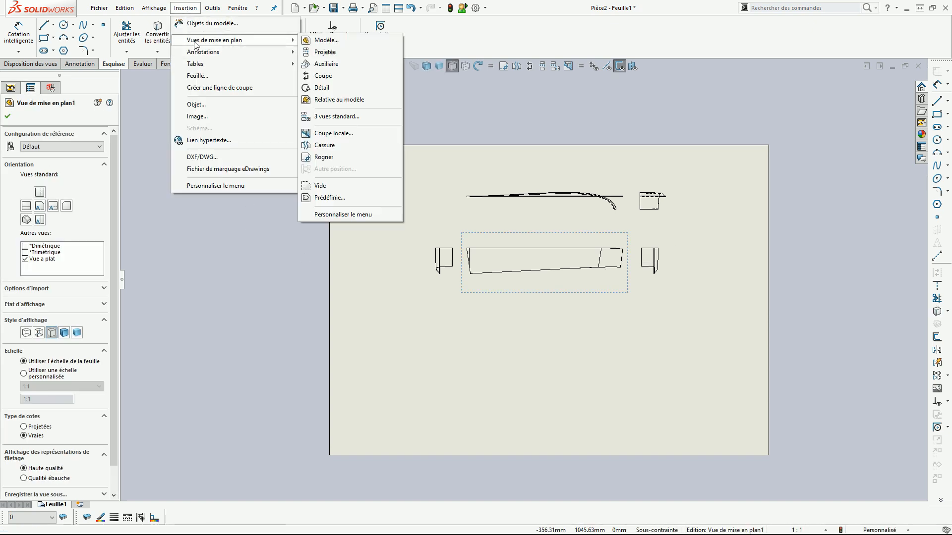
click(367, 99)
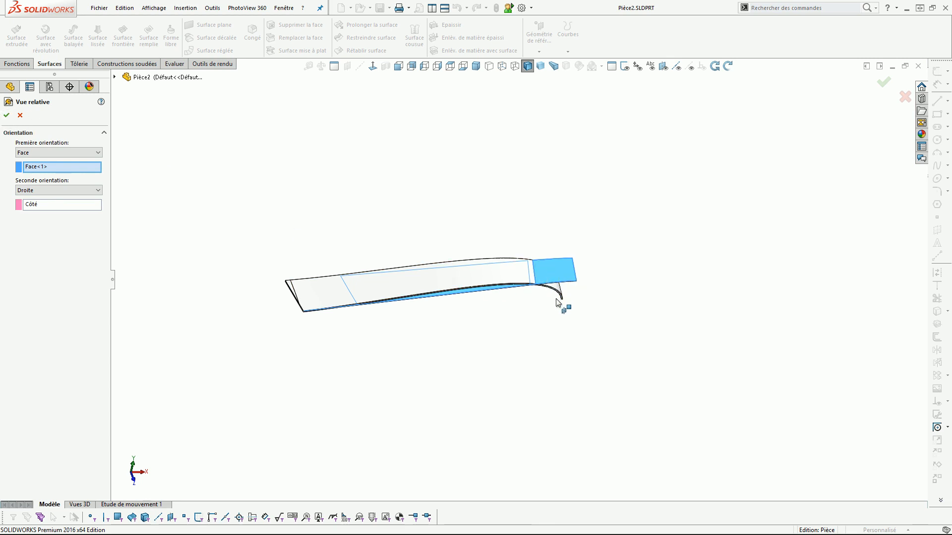
click(20, 116)
- Edit the flat plate's Epaissir2 feature to make it a solid body separate from the curved strip
middle_drag(434, 300, 439, 329)
scroll(448, 307, down, 2)
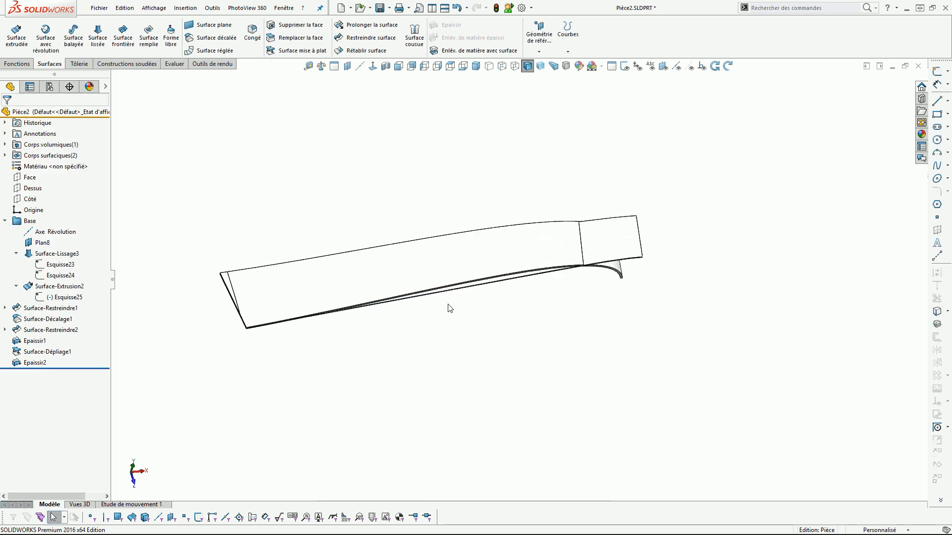
click(629, 248)
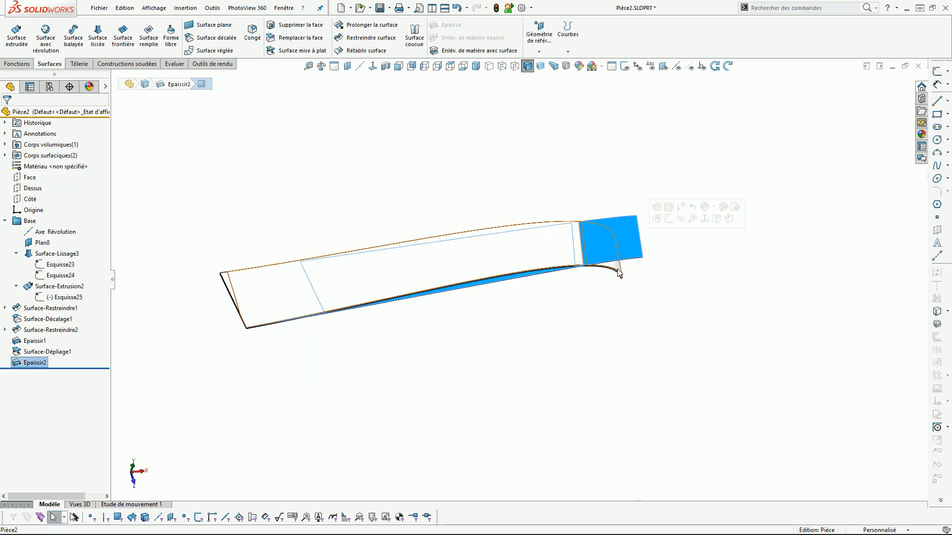
click(17, 363)
click(25, 347)
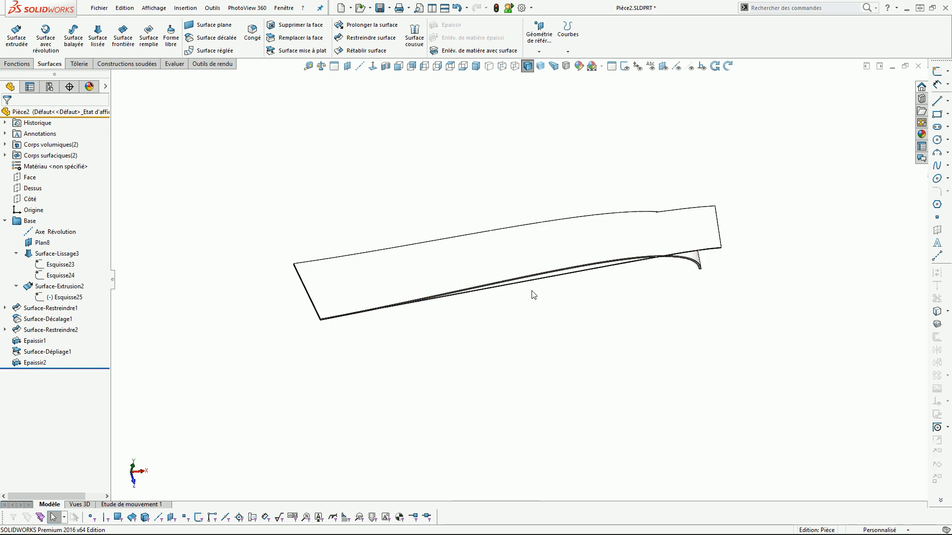
- Hide the curved strip's Epaissir1 body, leaving only the flat plate displayed, and save the part
click(704, 266)
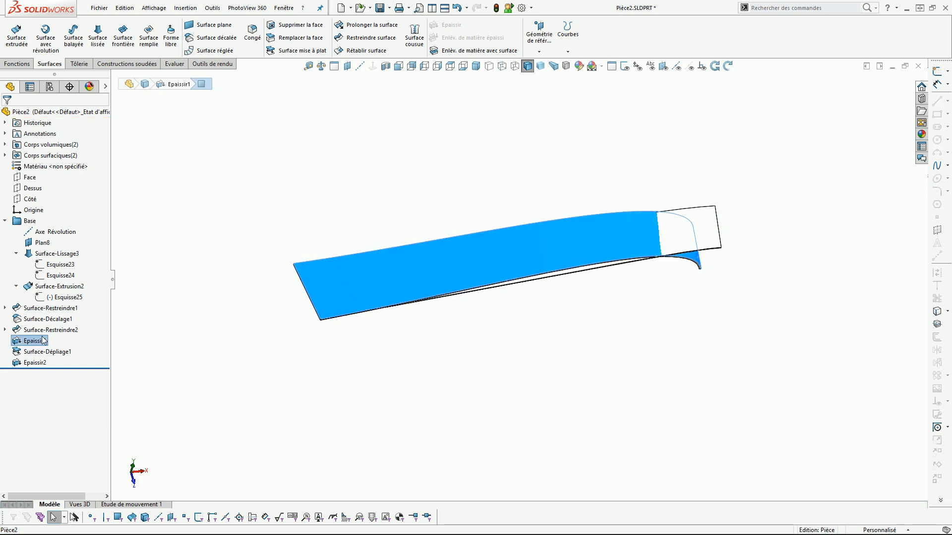
click(19, 341)
click(25, 326)
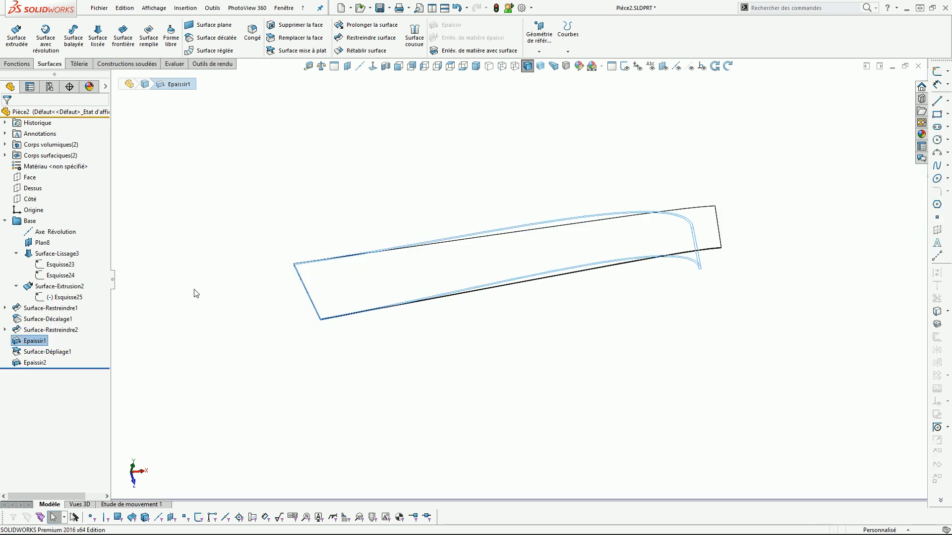
click(267, 298)
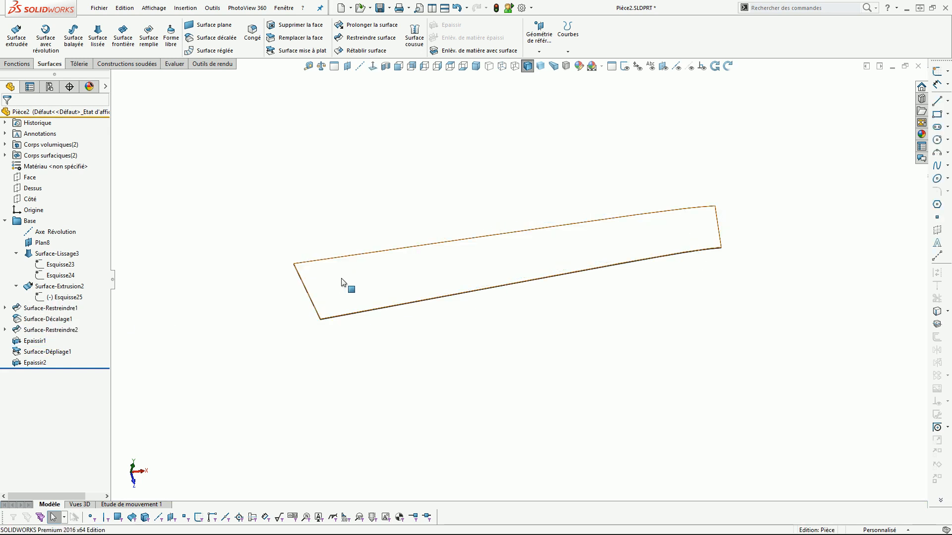
click(379, 9)
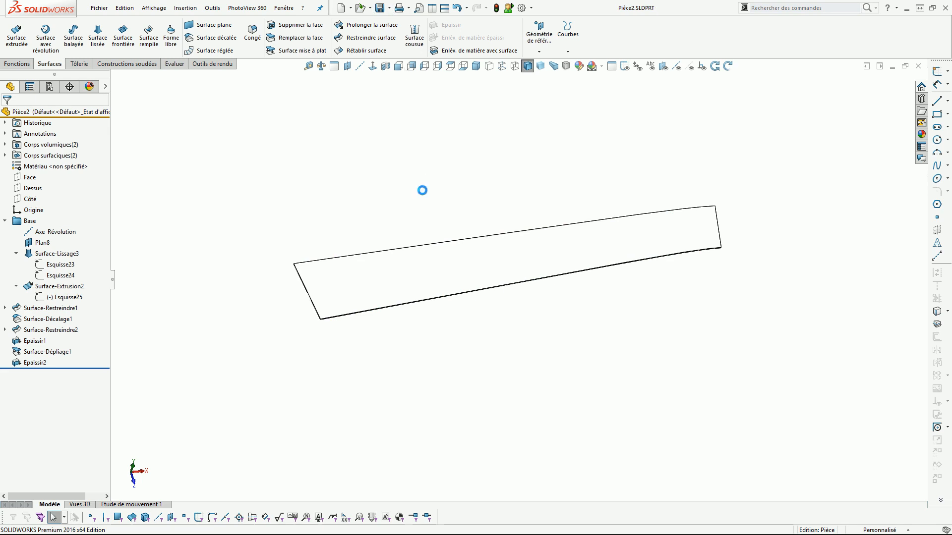
- Return to the drawing and examine the flat plate's outline and edge views with the curved strip hidden
key(ctrl+Tab)
scroll(567, 246, down, 5)
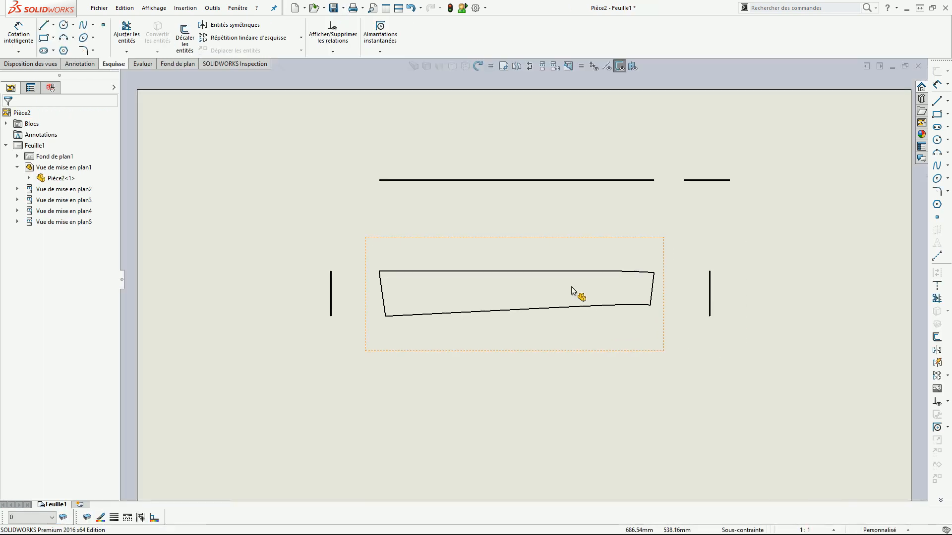
click(469, 268)
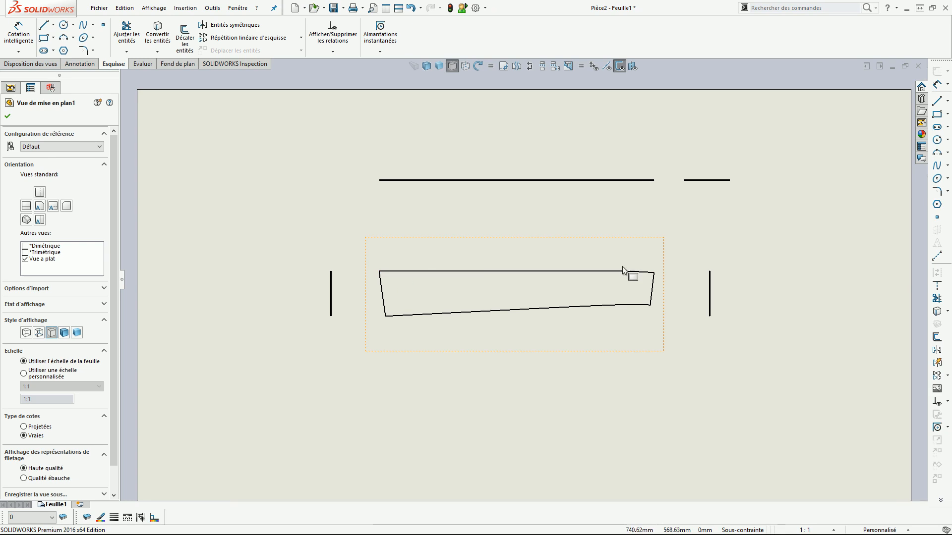
scroll(668, 198, down, 3)
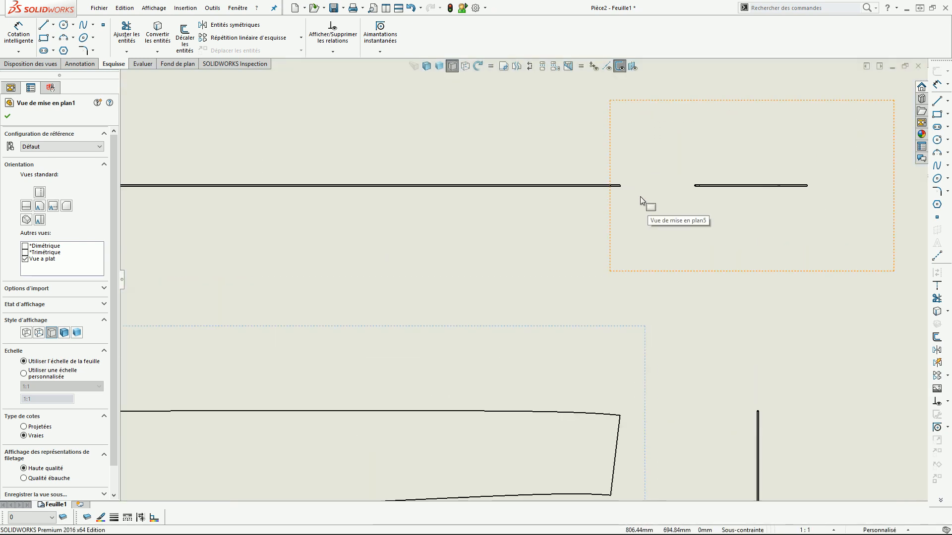
scroll(608, 204, up, 5)
scroll(501, 267, down, 3)
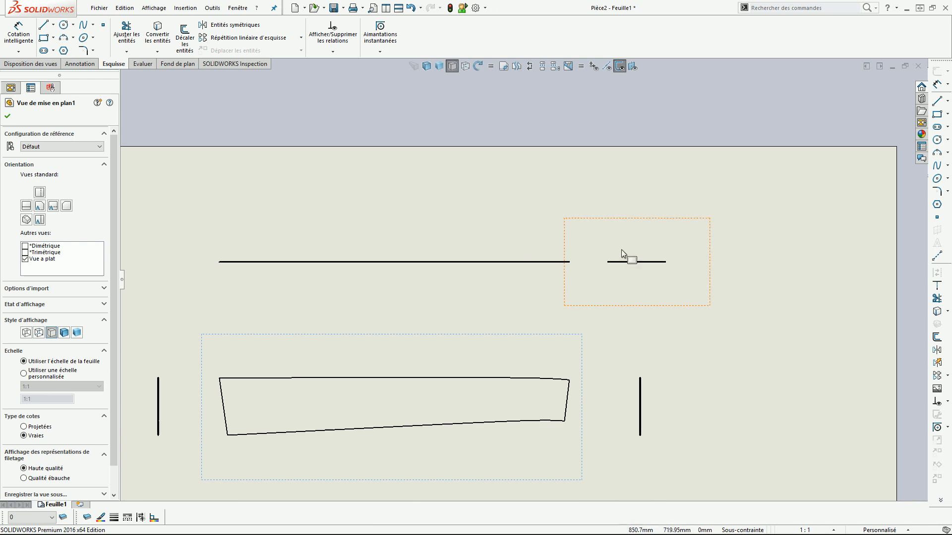
scroll(522, 278, up, 3)
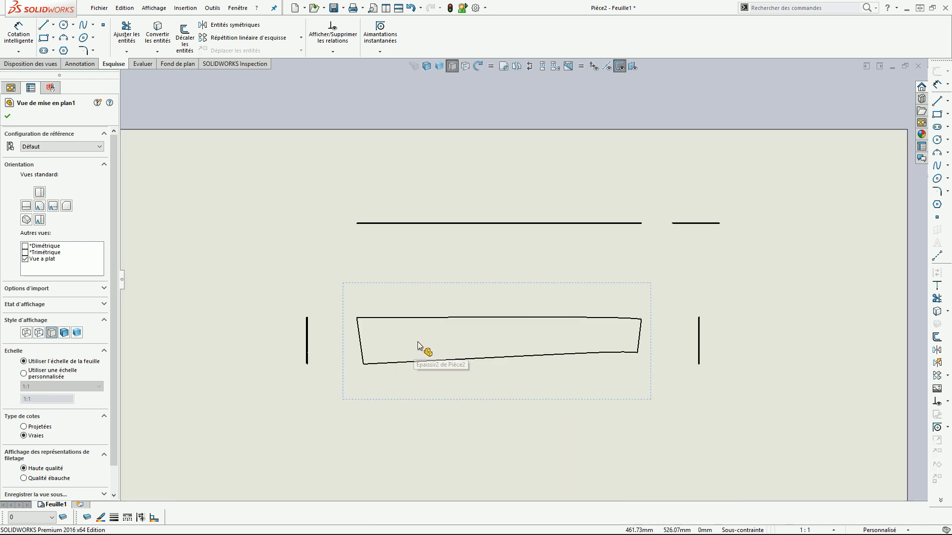
scroll(418, 341, down, 2)
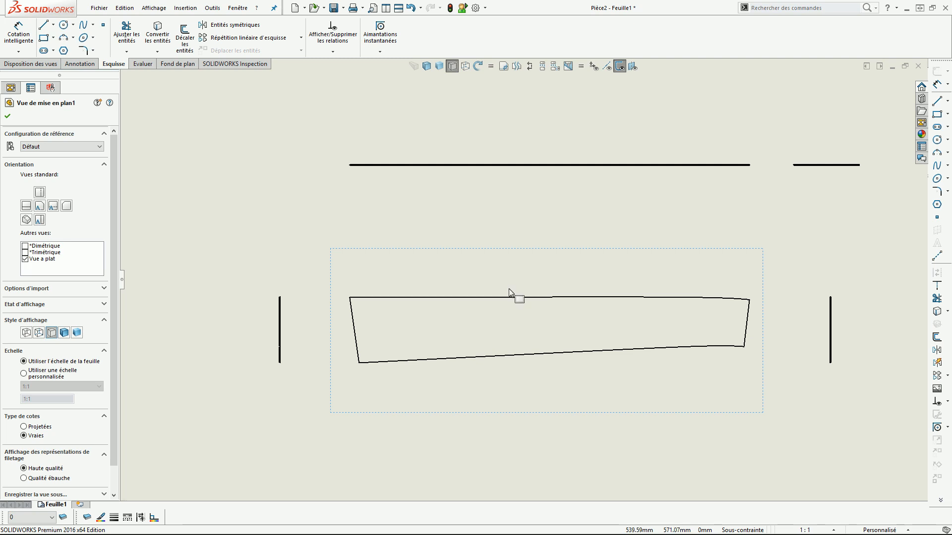
scroll(508, 289, up, 4)
- Show the curved strip's Epaissir1 body again in the part and select the flat plate's face
key(ctrl+Tab)
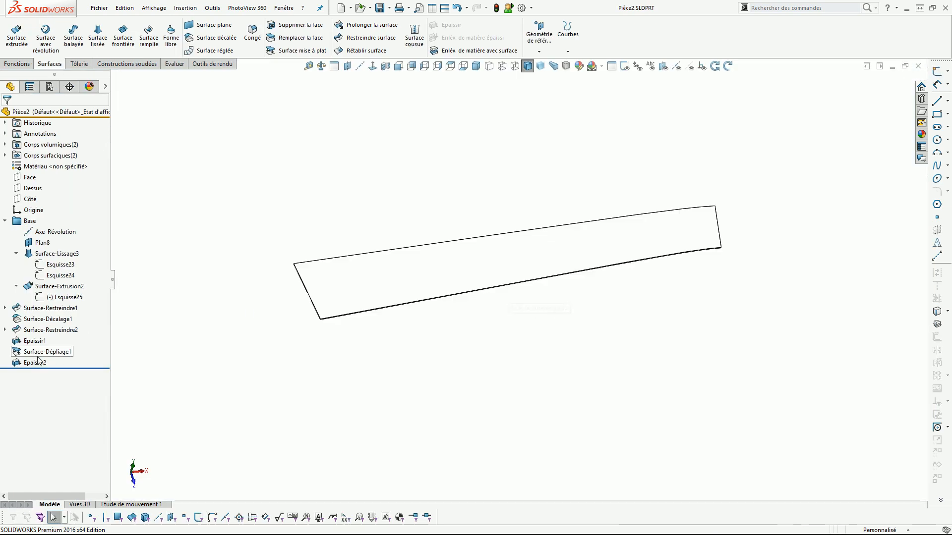
click(35, 340)
click(110, 340)
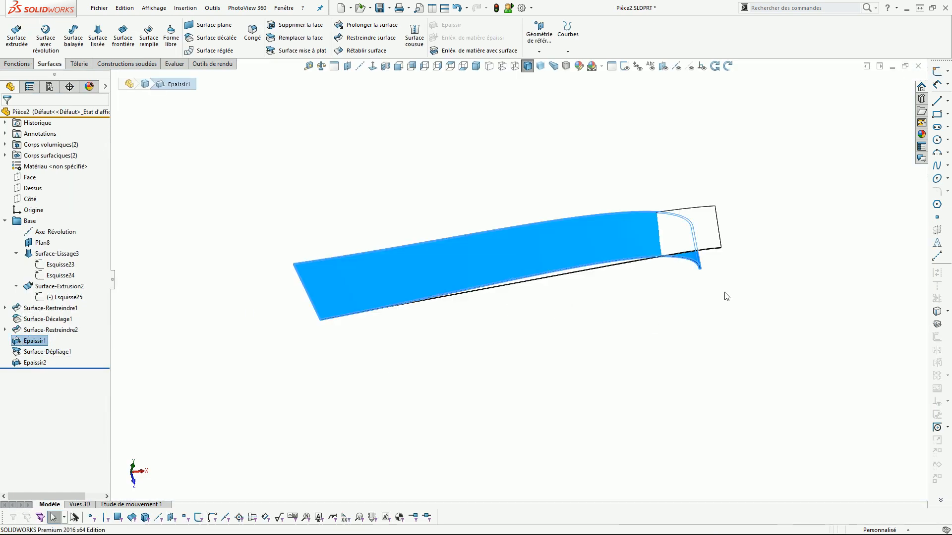
click(706, 228)
click(774, 317)
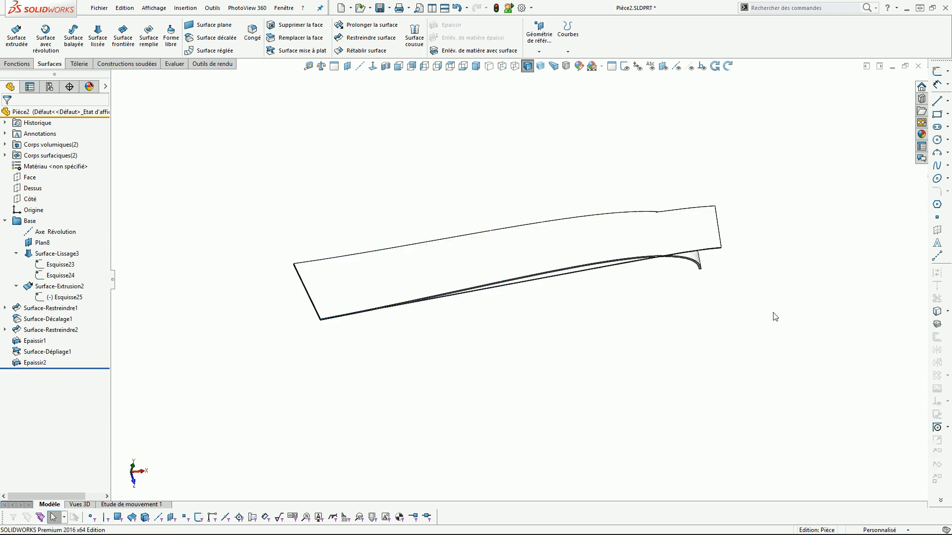
click(710, 232)
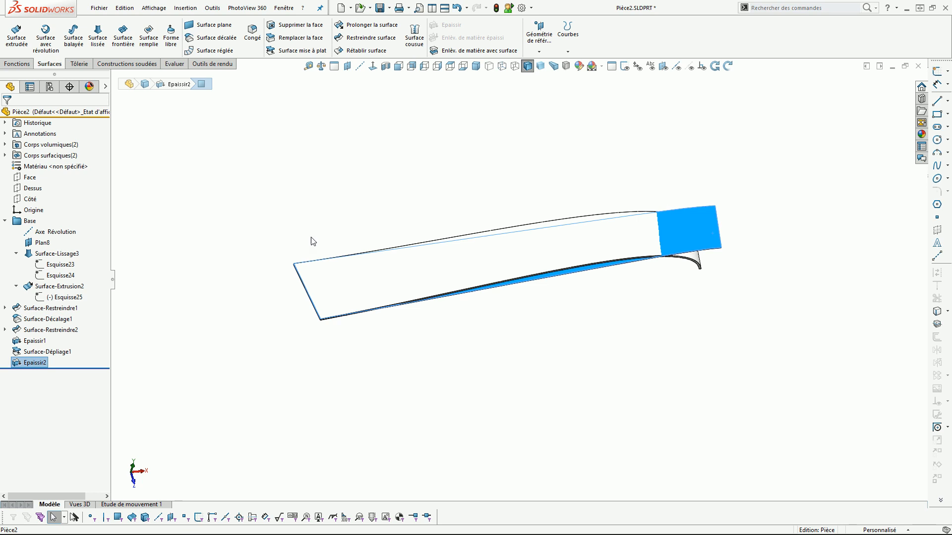